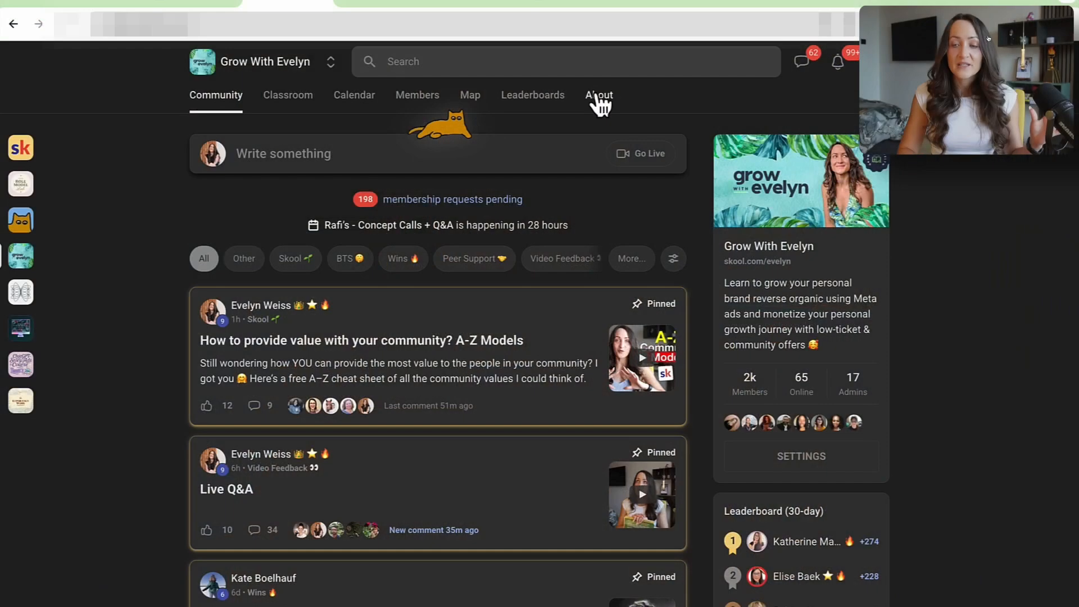
- Look over the Grow With Evelyn group's About page, settings dashboard and Classroom courses, returning to the Community feed
click(598, 100)
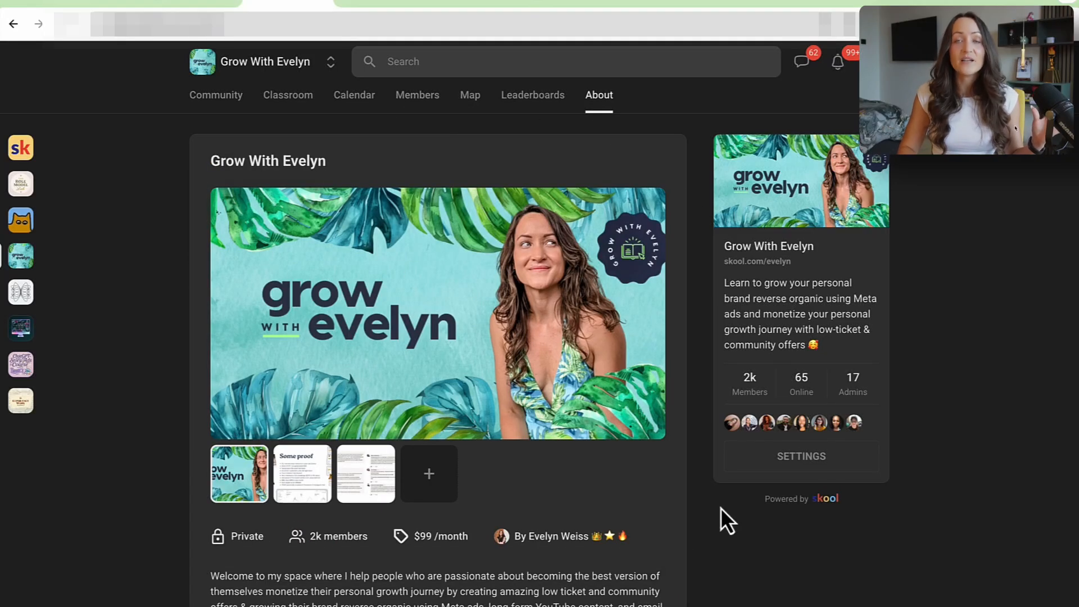
click(790, 459)
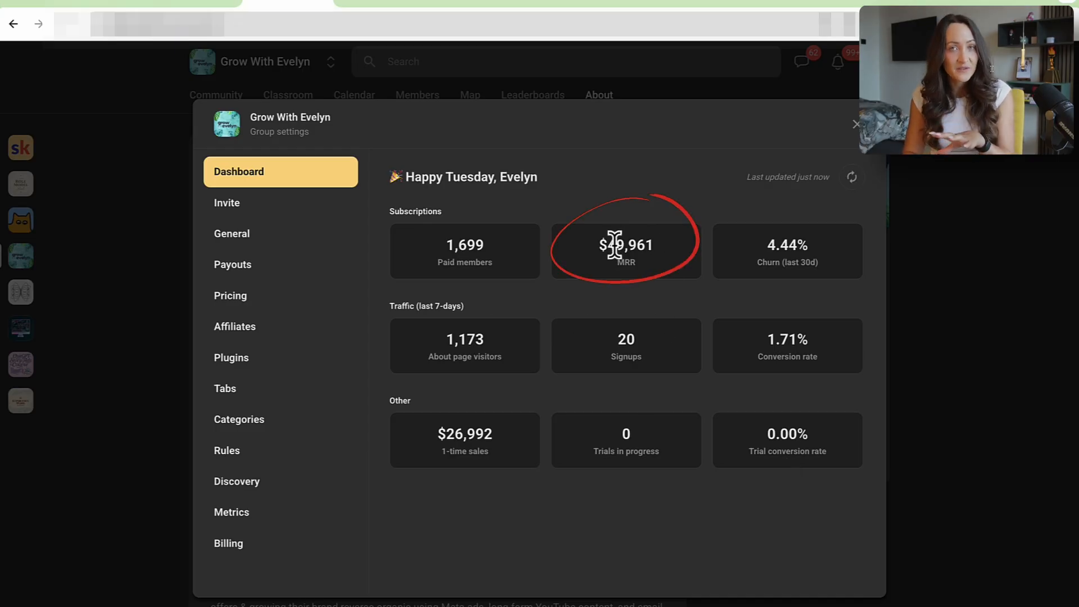
click(150, 280)
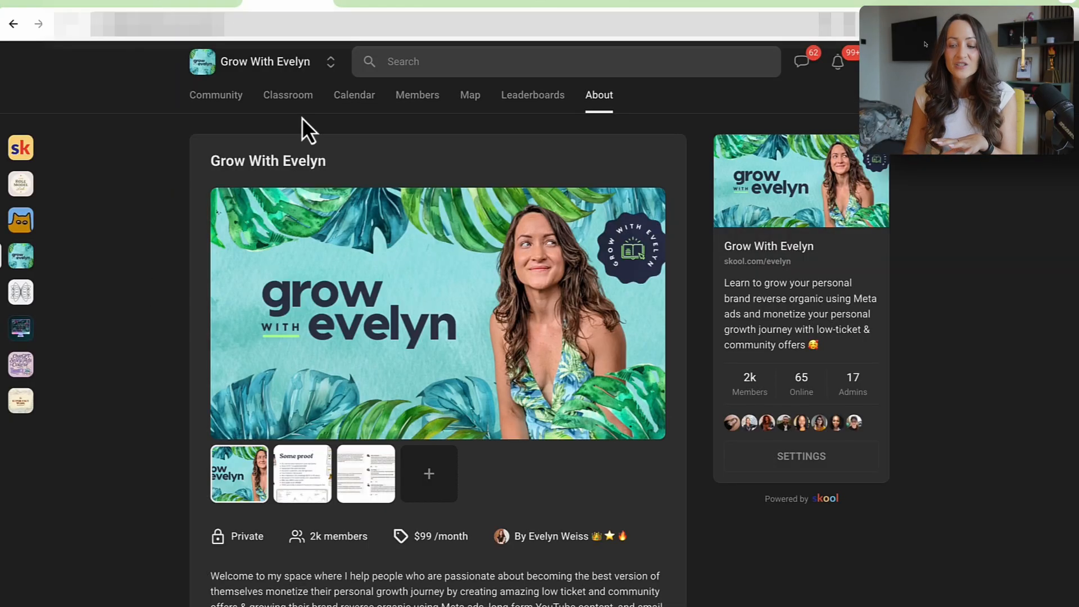
click(292, 98)
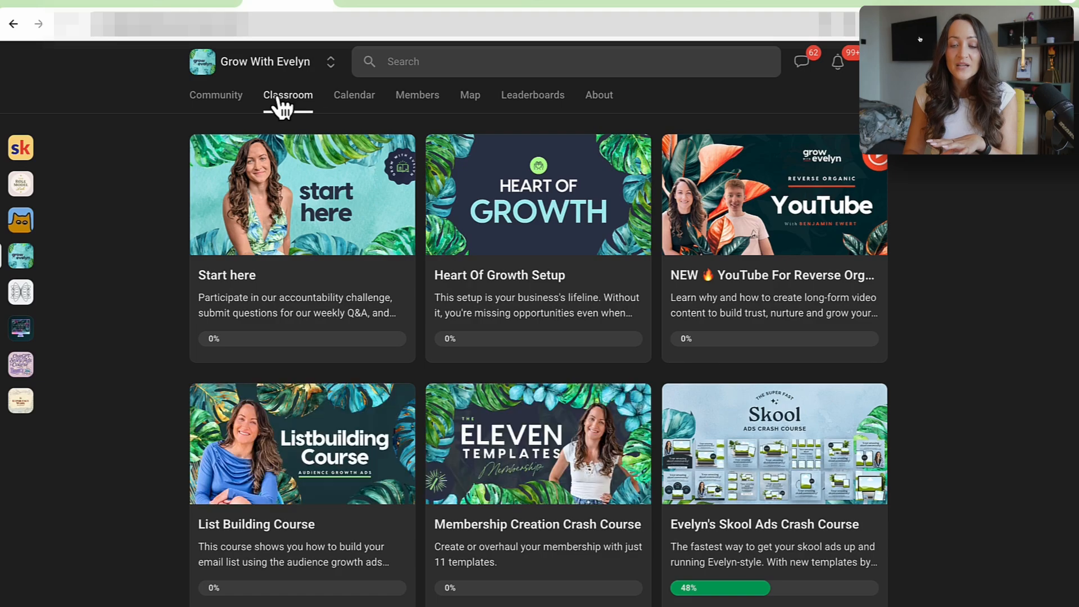
click(228, 99)
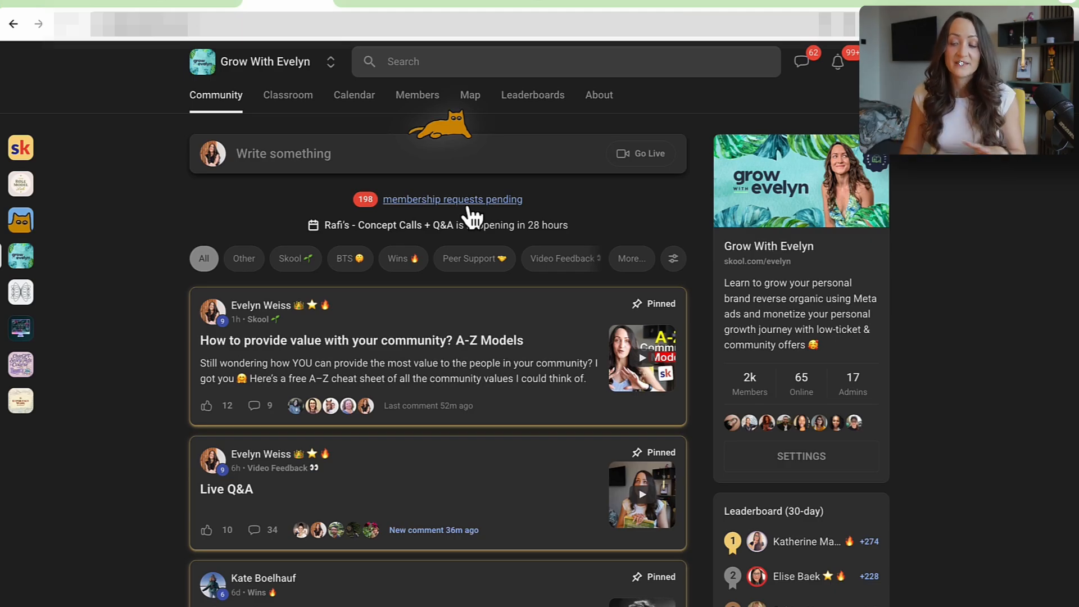
- Review the dashboard traffic figures and the available plugins, including Meta pixel tracking, in the group settings
click(731, 459)
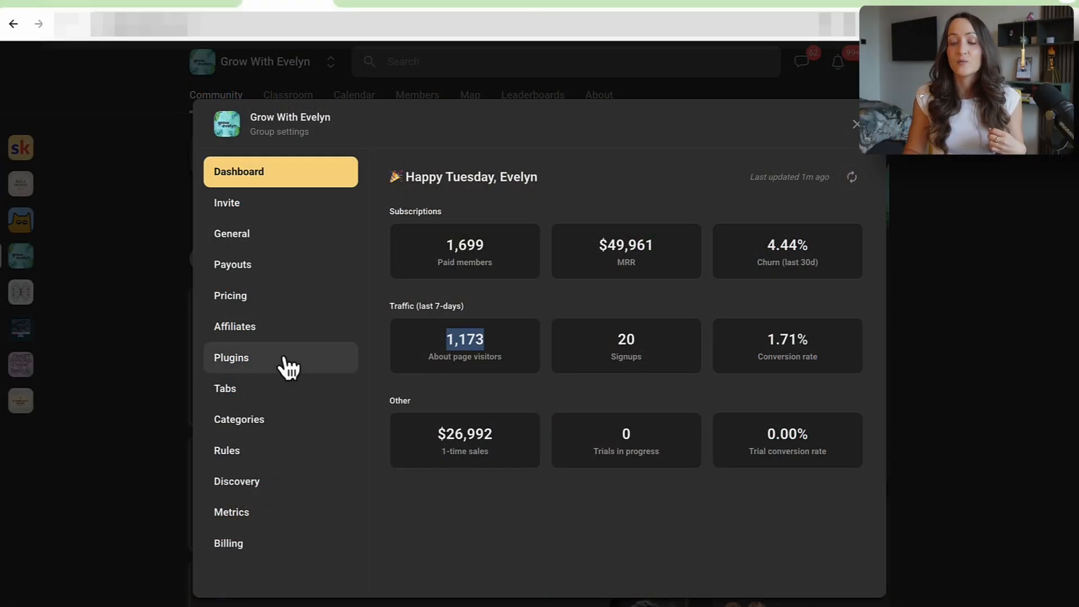
click(283, 362)
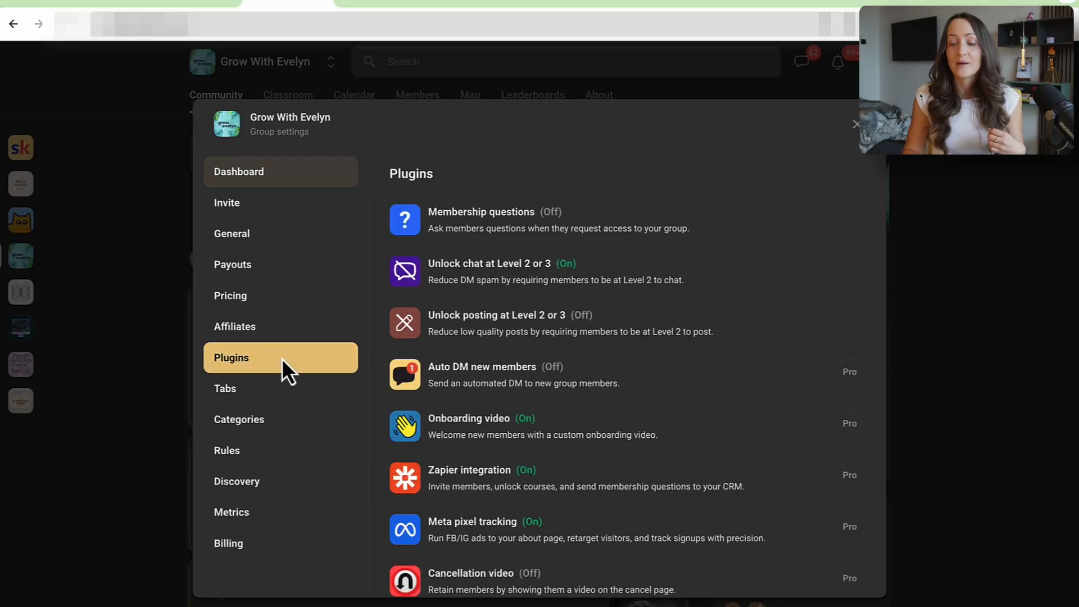
scroll(510, 466, down, 4)
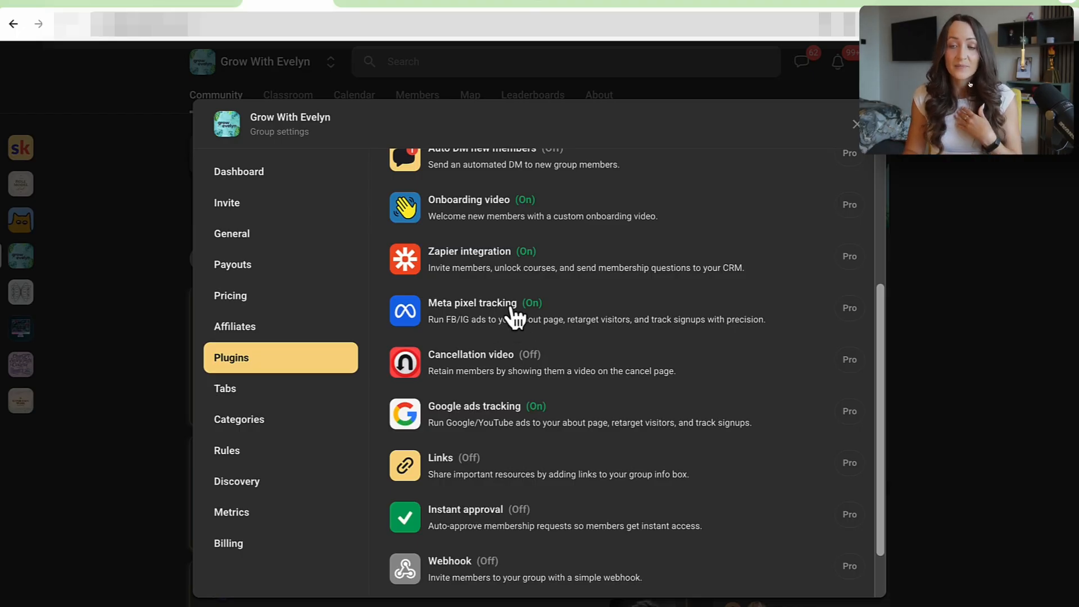
- Switch to YouTube and browse through the channel's list of published videos
click(475, 7)
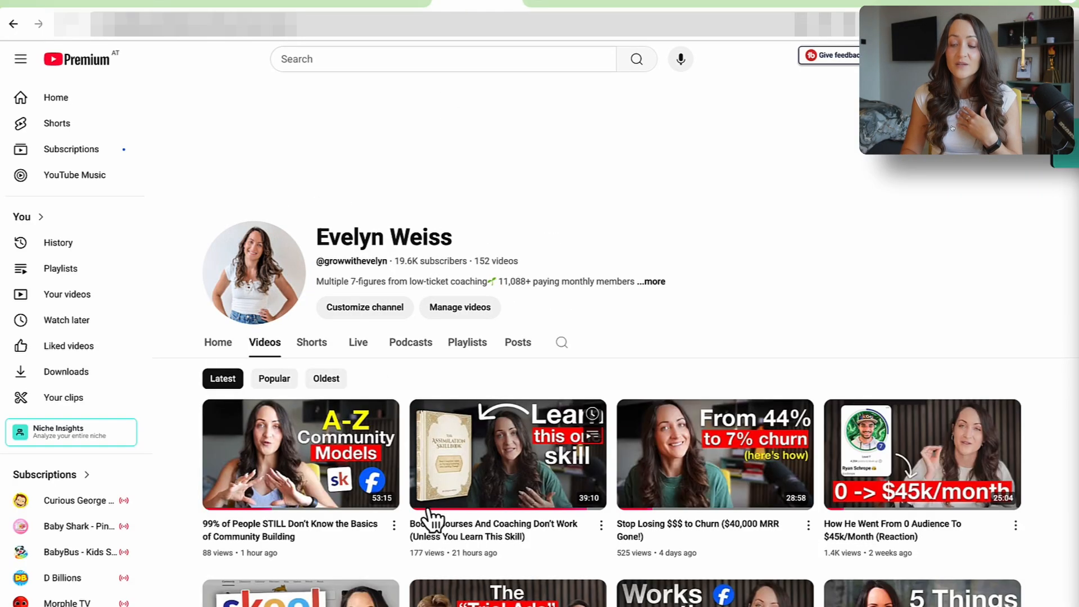
scroll(427, 517, down, 10)
scroll(427, 518, down, 10)
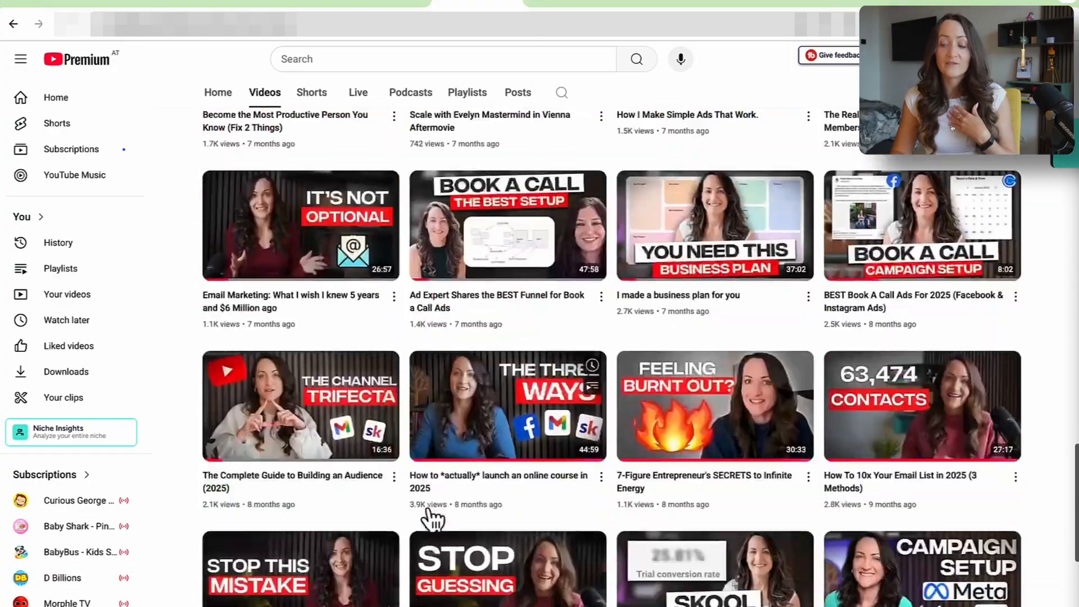
scroll(428, 520, down, 12)
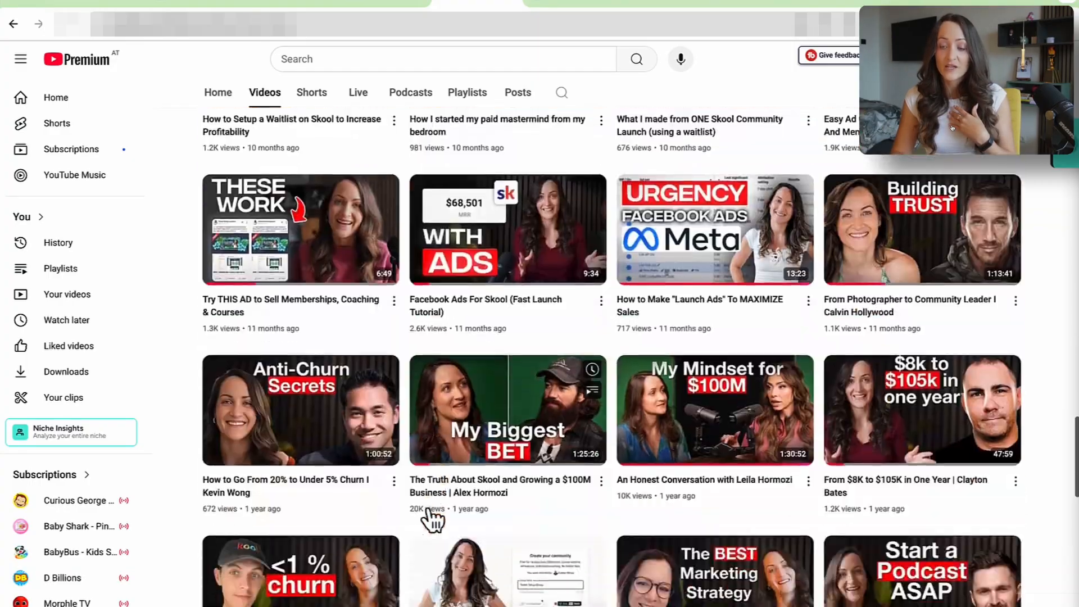
scroll(432, 520, down, 11)
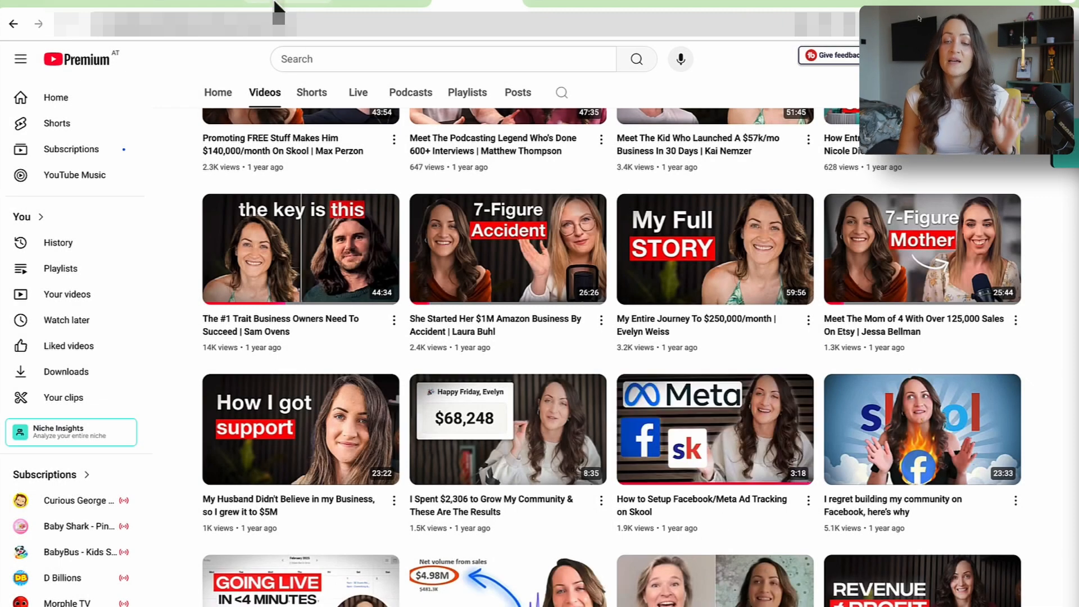
- Switch to Meta Ads Manager and, in Audiences, start a custom audience with Website as its source
click(374, 2)
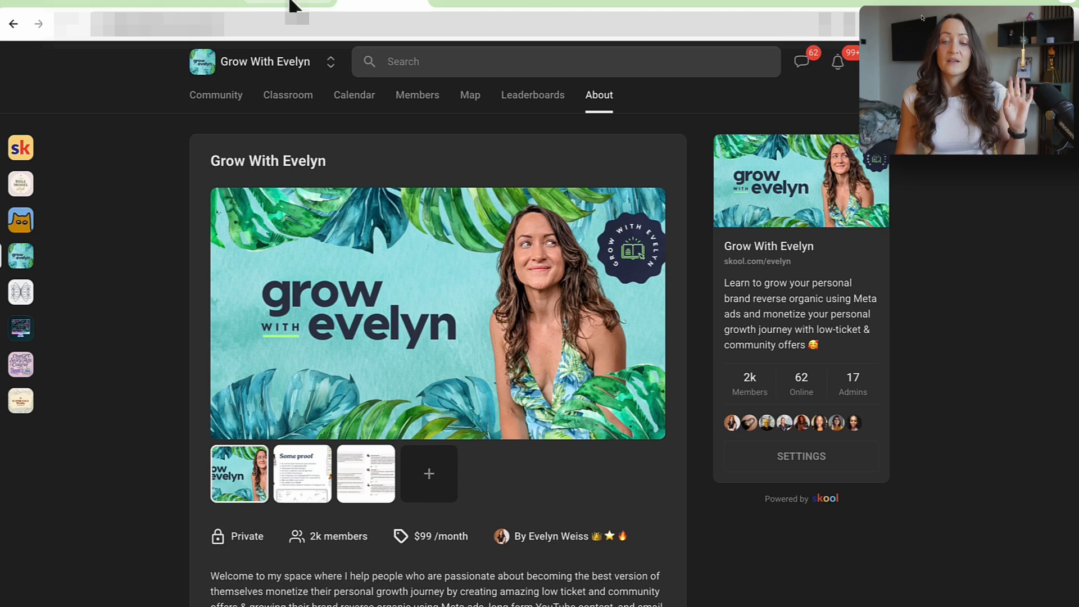
click(115, 5)
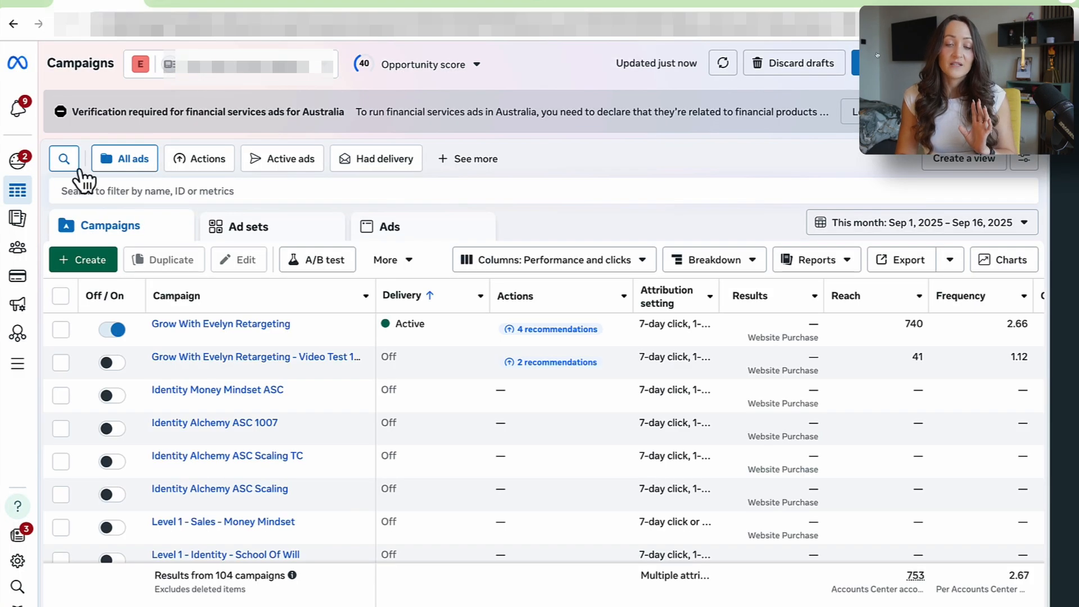
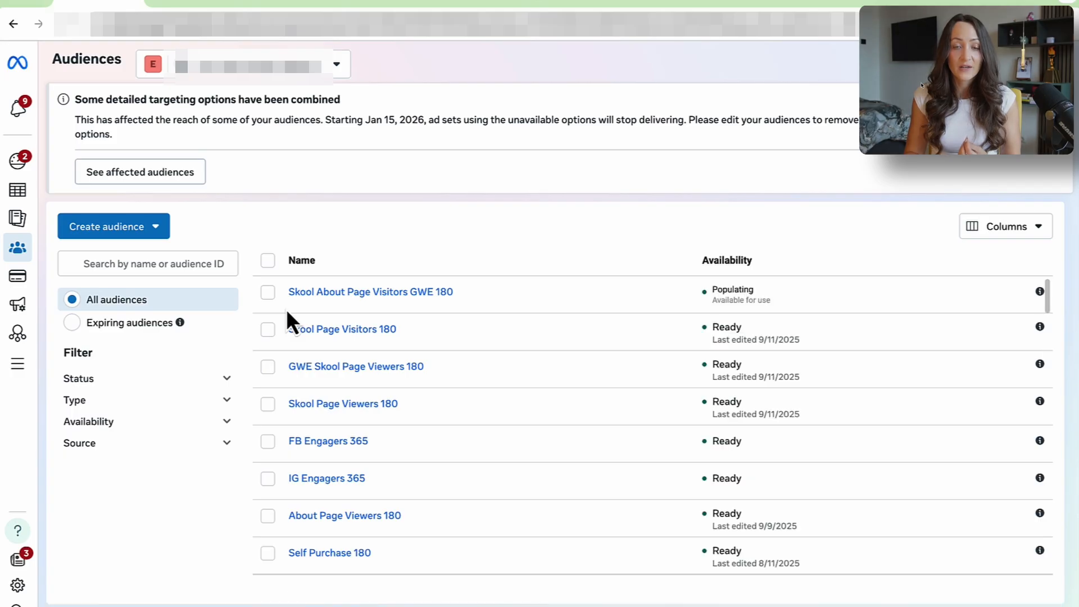
click(147, 231)
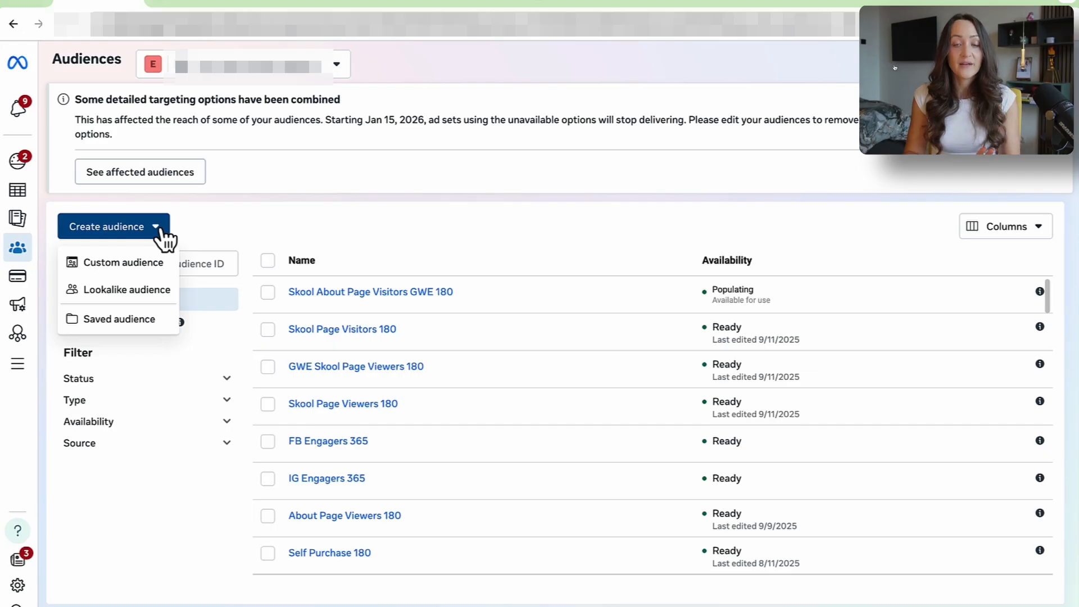
click(162, 261)
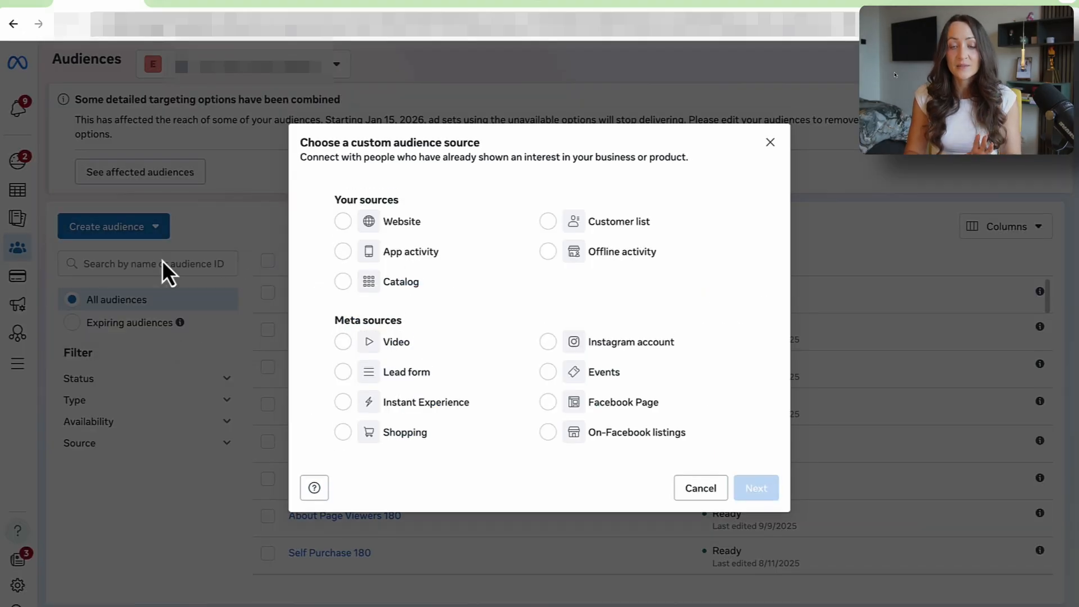
click(386, 228)
click(754, 488)
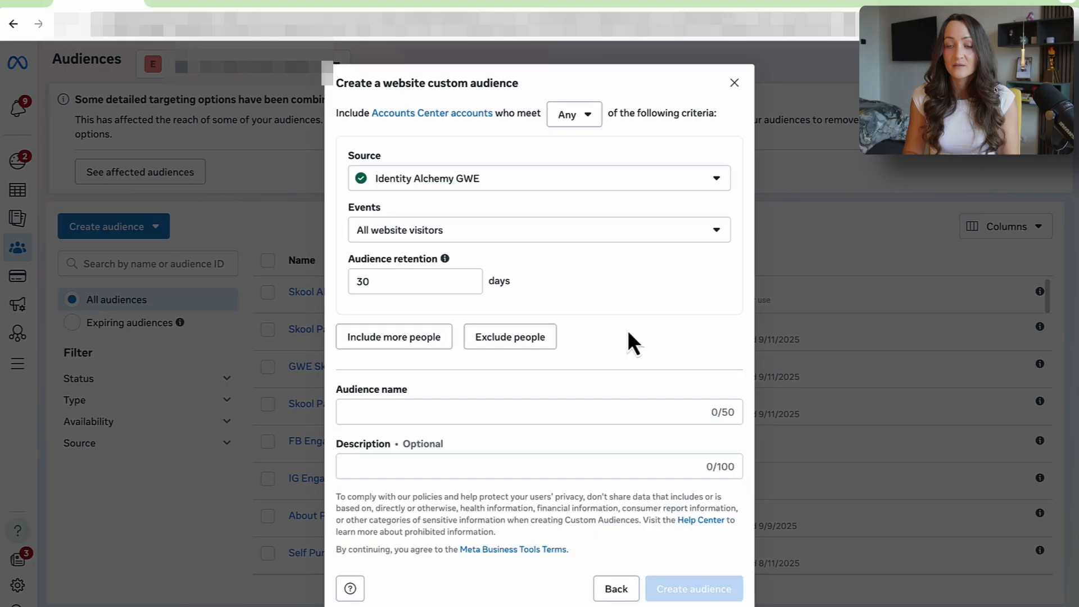
- Set the audience source to New GWE, keep the event as All website visitors, and set retention to 180 days
click(512, 186)
click(499, 244)
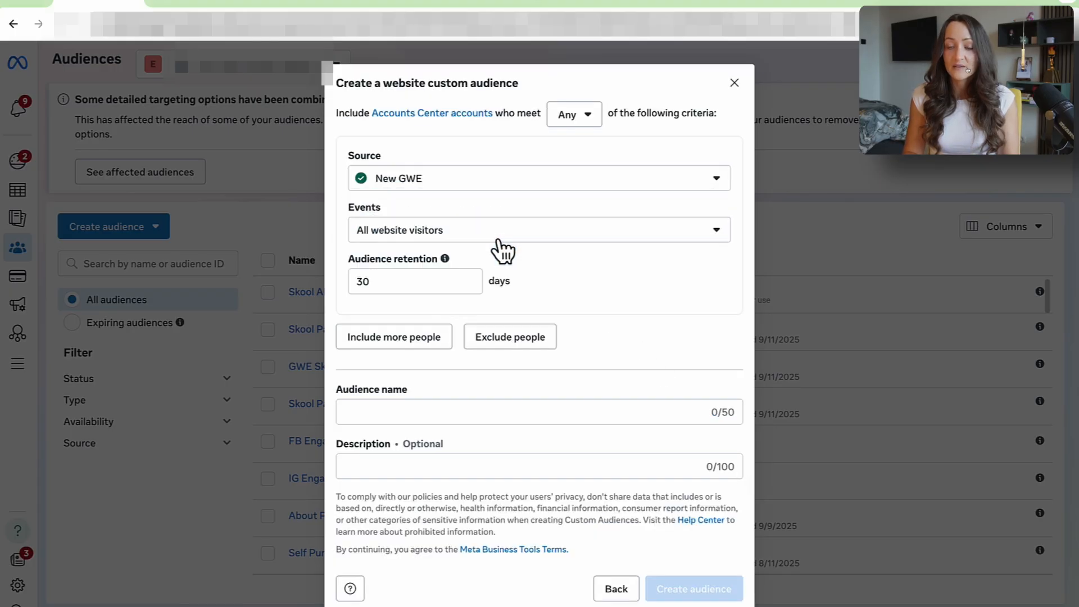
click(460, 236)
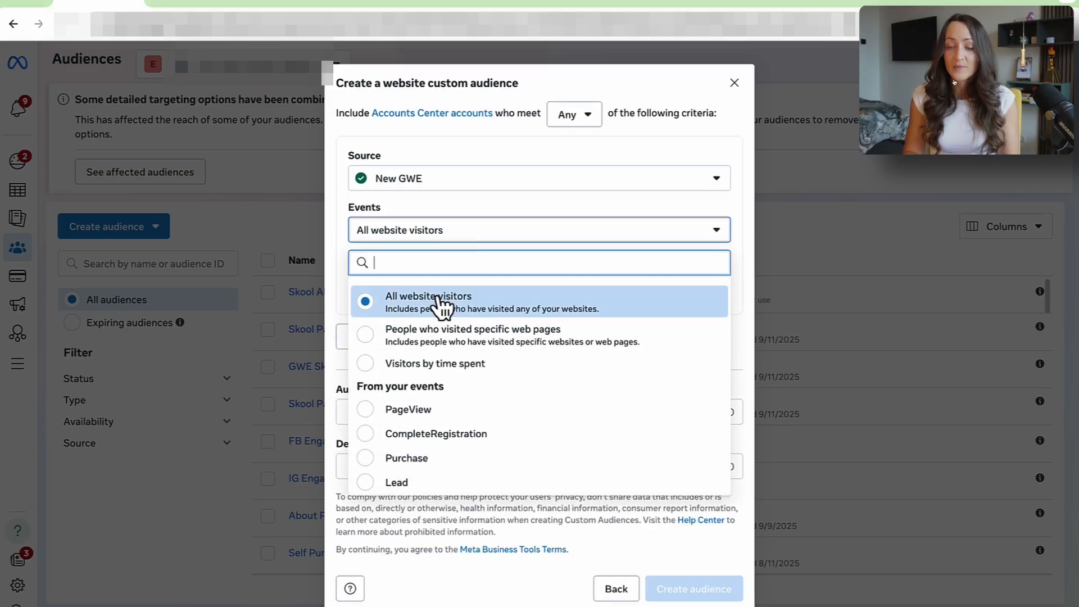
click(751, 292)
drag(397, 281, 341, 287)
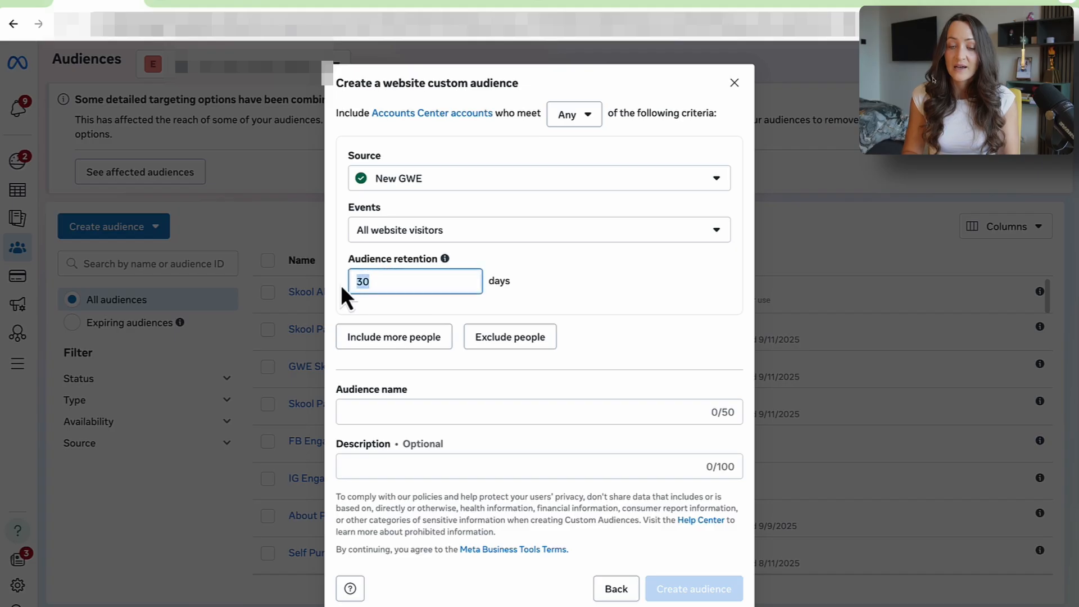
text(180)
- Name the audience "Skool About Page 180", create it and finish the creation dialog
click(374, 410)
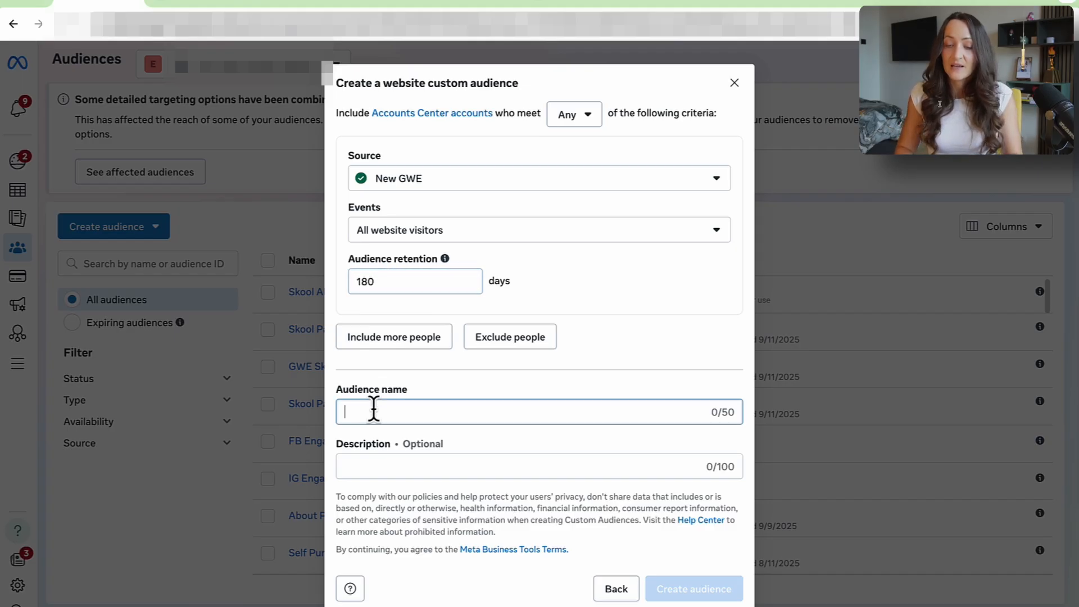
text(Skoo)
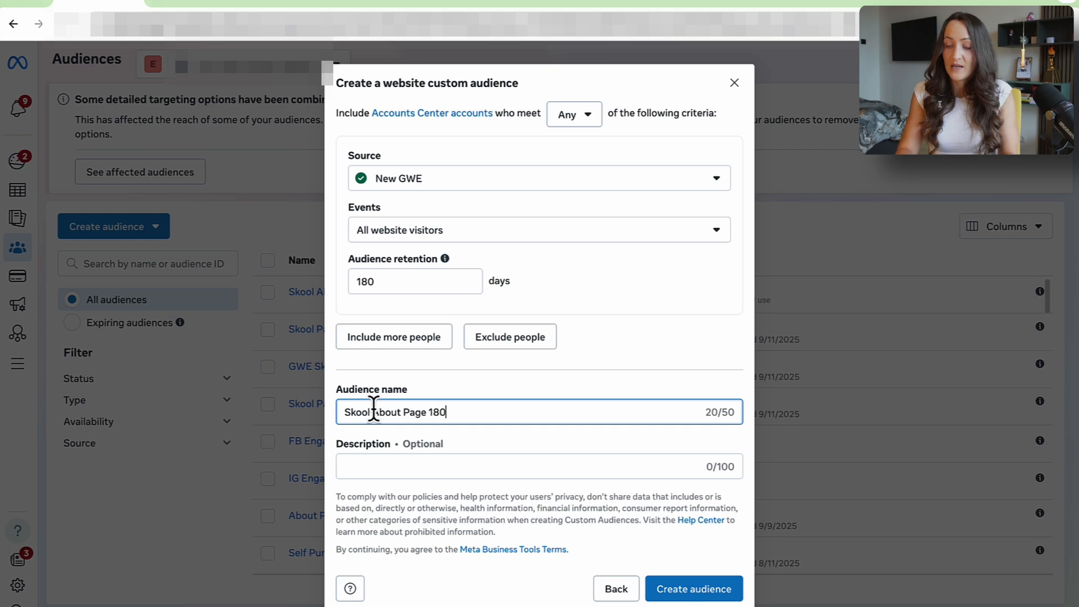
text(l About Page 180)
click(690, 597)
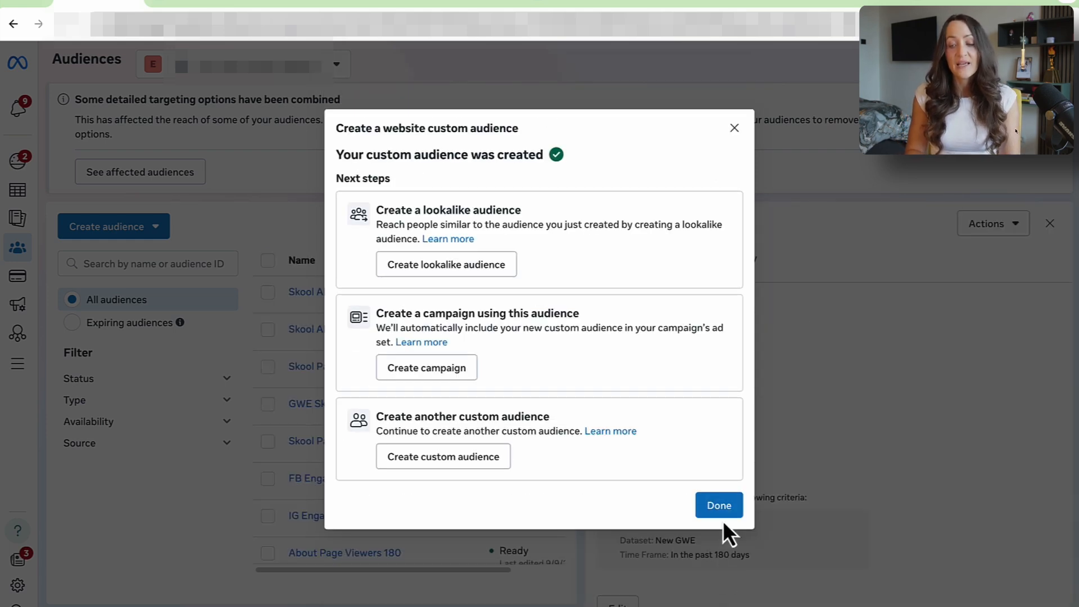
click(721, 513)
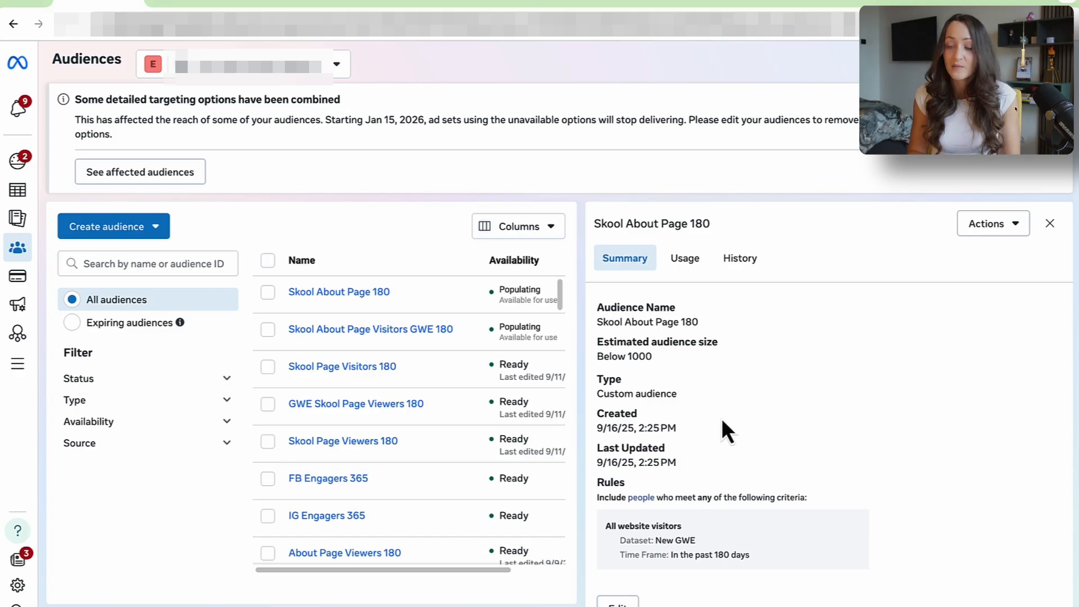
- Check the summaries of the Skool Page Visitors 180, Skool Page Viewers 180 and About Page Viewers 180 audiences
click(356, 368)
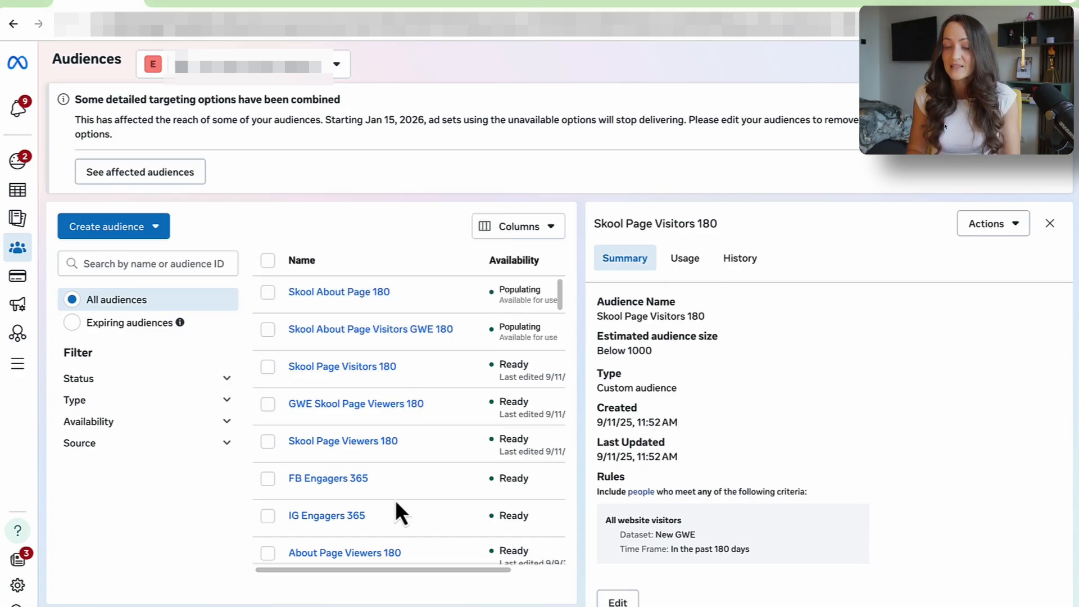
click(369, 443)
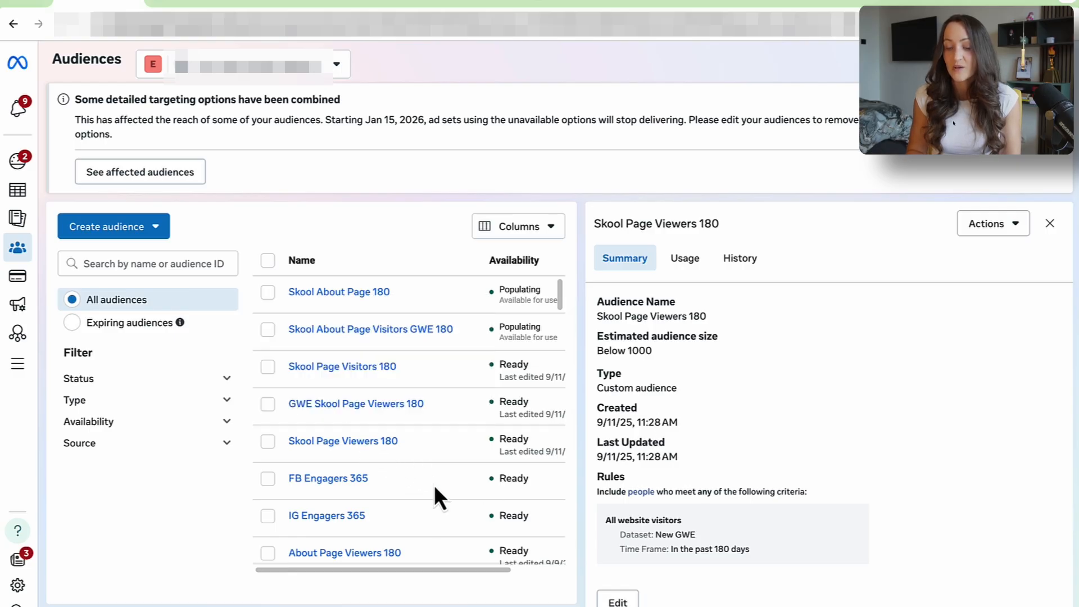
scroll(433, 485, down, 1)
scroll(434, 487, down, 1)
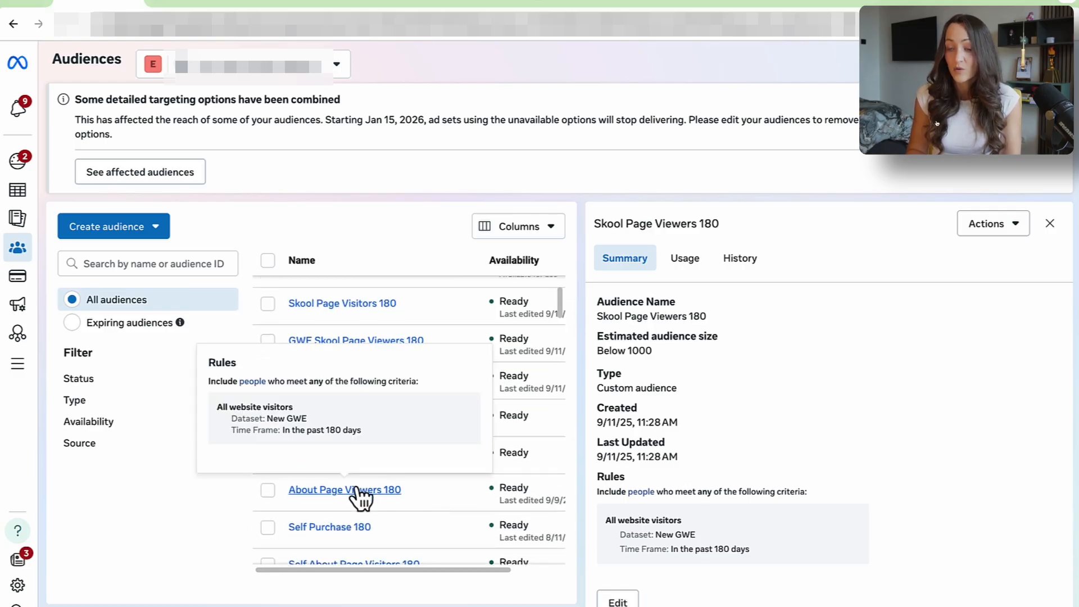
click(360, 491)
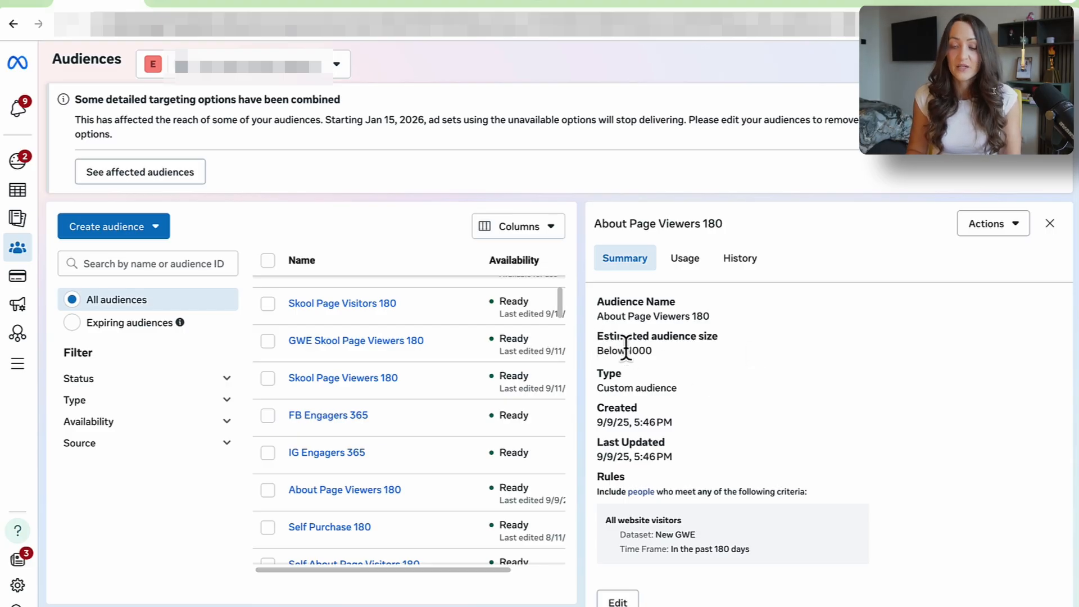
- Create a new campaign from the Campaigns page with the Auction buying type and the Sales objective
mouse_move(27, 194)
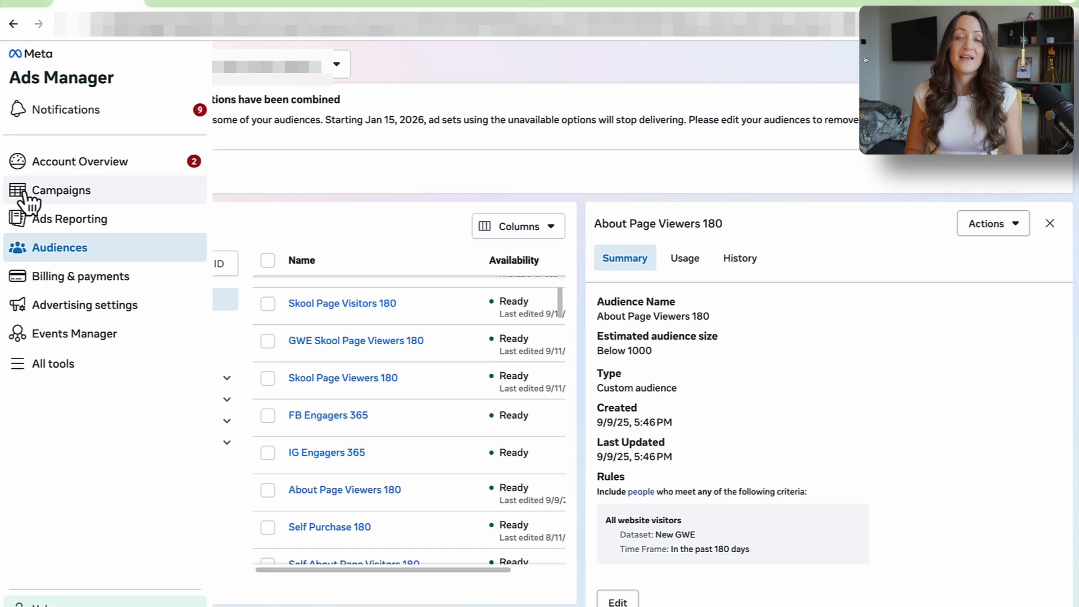
click(22, 194)
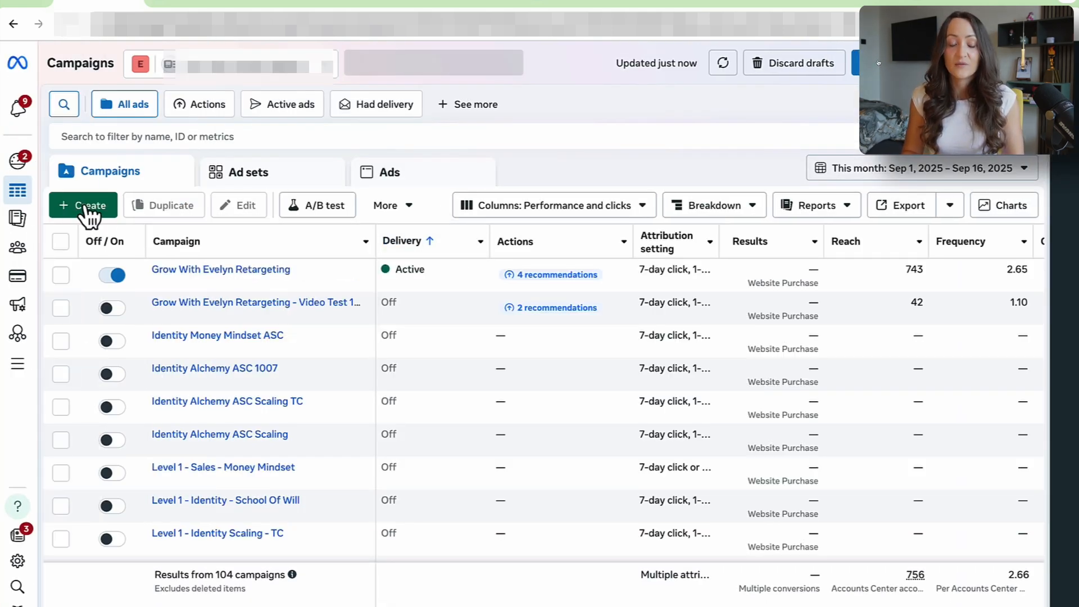
click(84, 205)
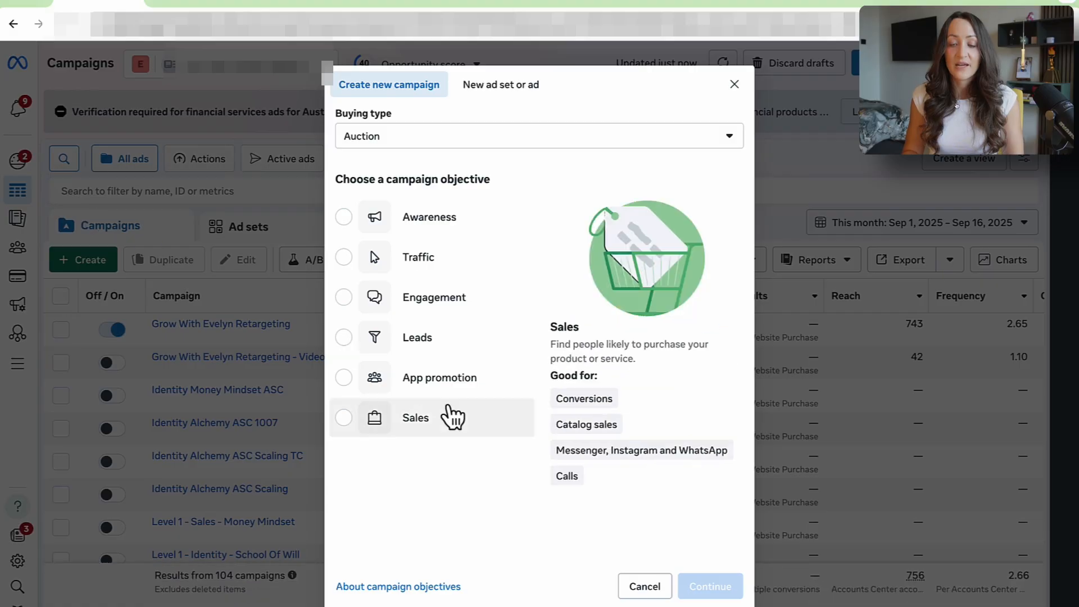
click(417, 425)
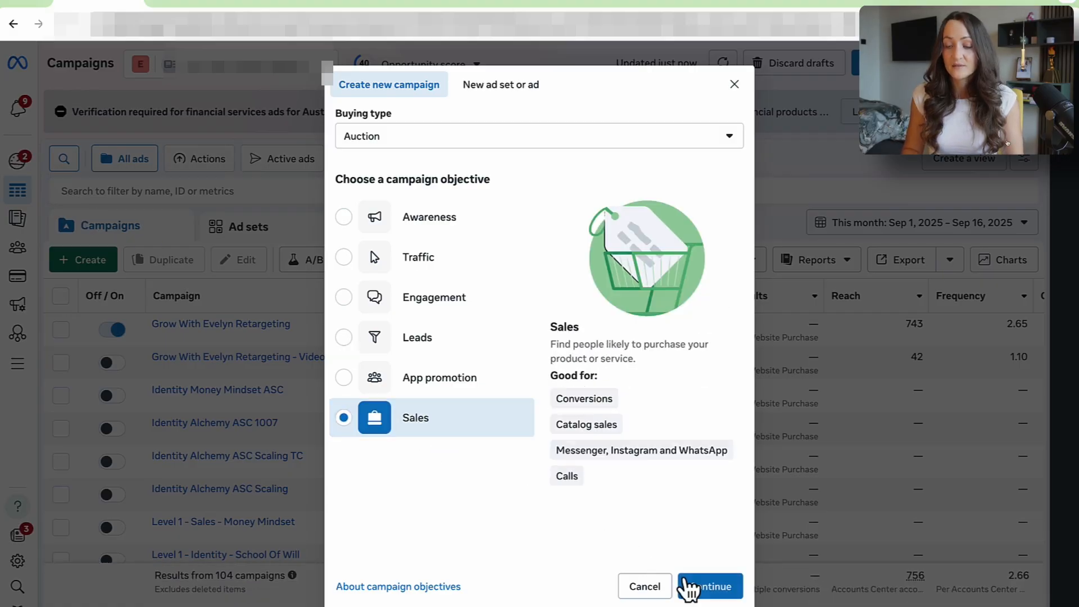
click(702, 585)
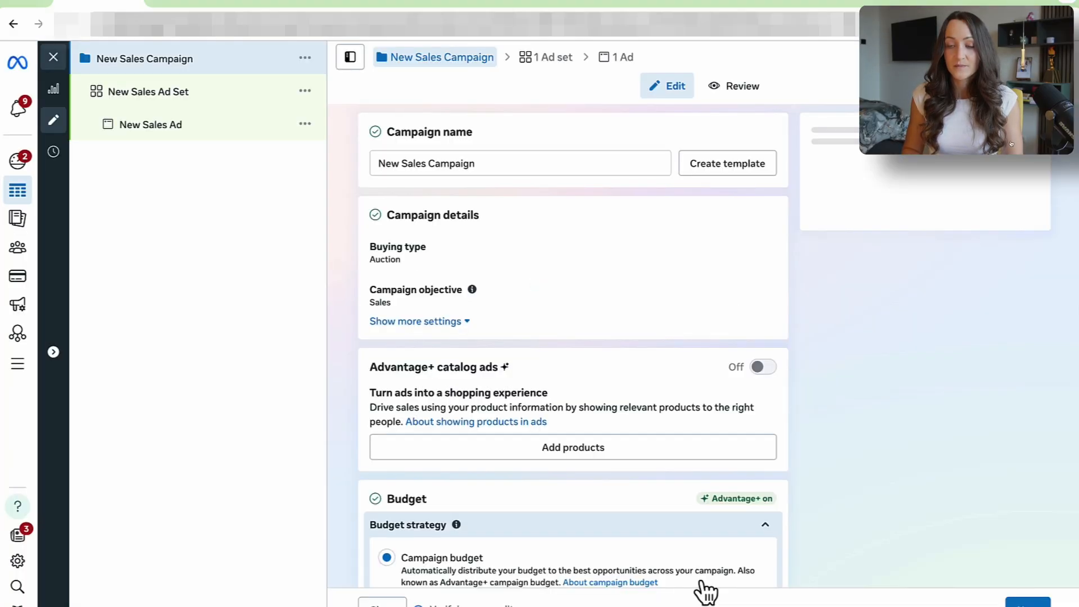
- Name the campaign "Grow With Evelyn Retargeting" and switch its budget strategy to Ad set budget
text(Grow)
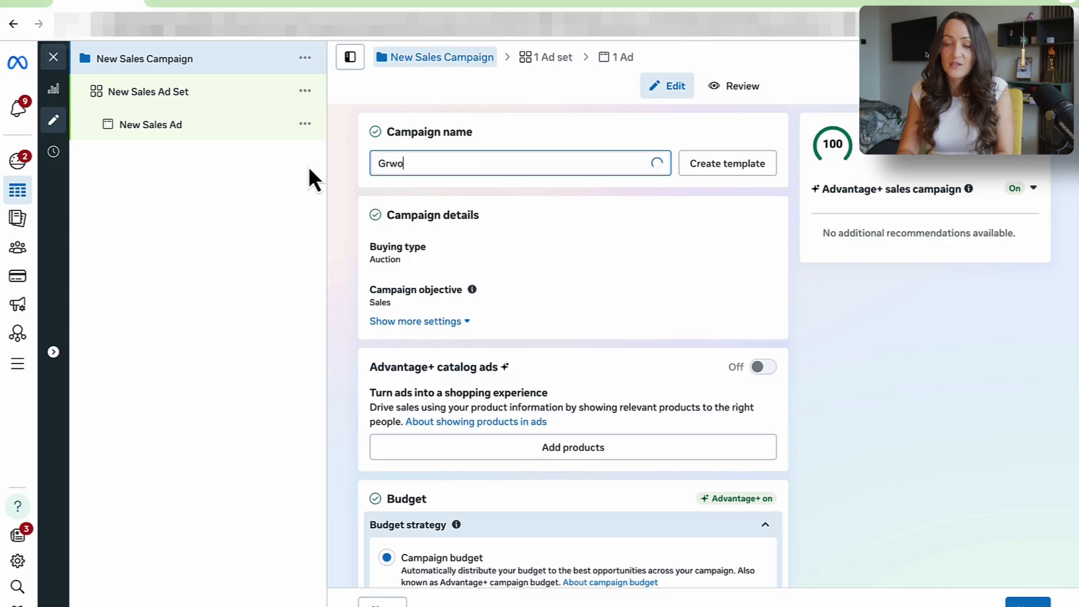
text( With Evely)
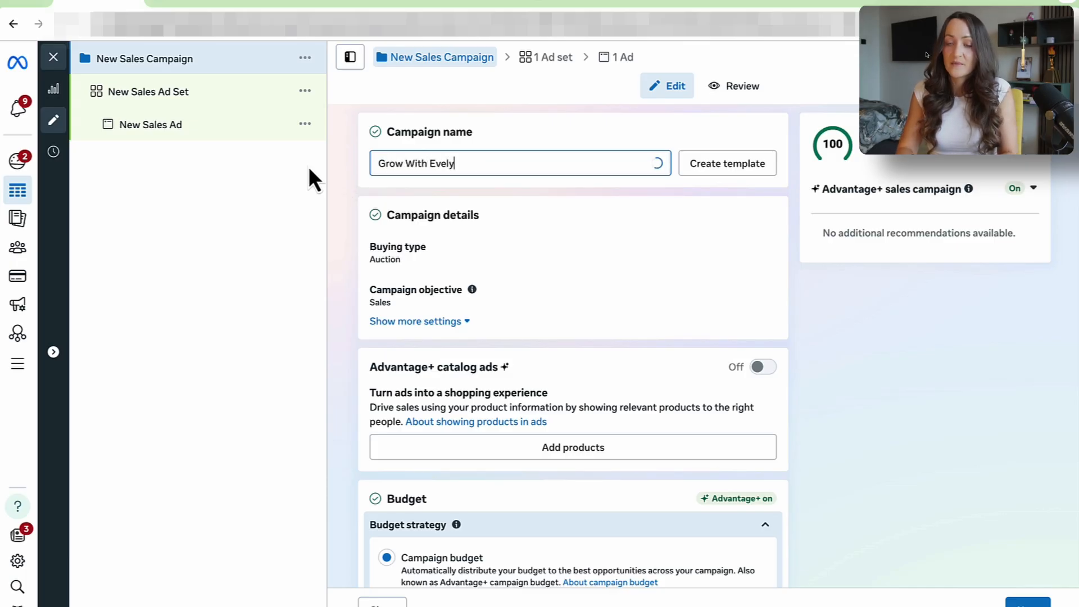
text(n Retargeting)
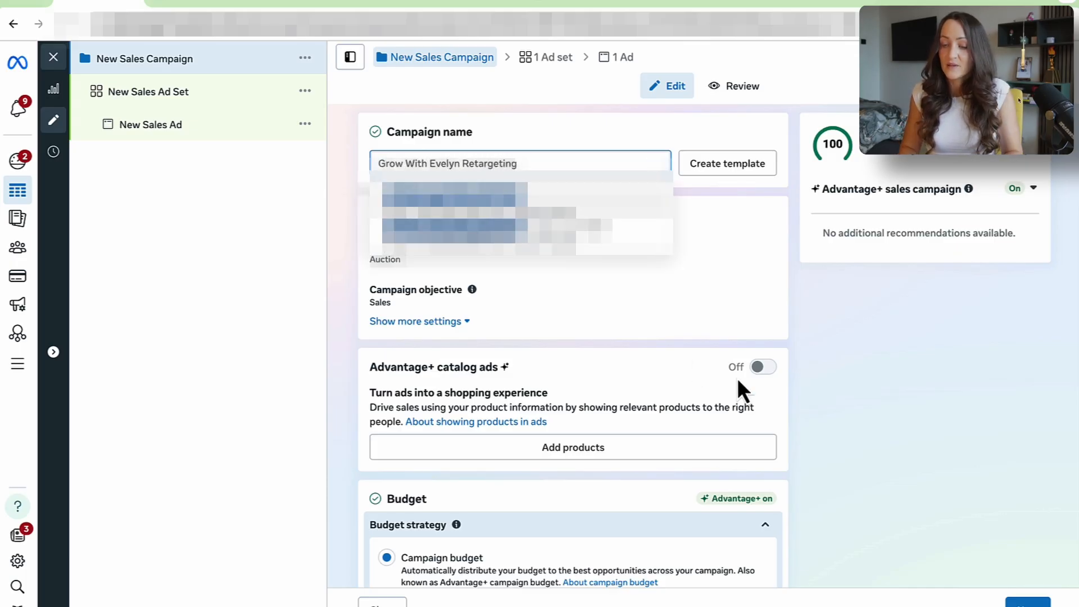
click(845, 378)
scroll(845, 377, down, 4)
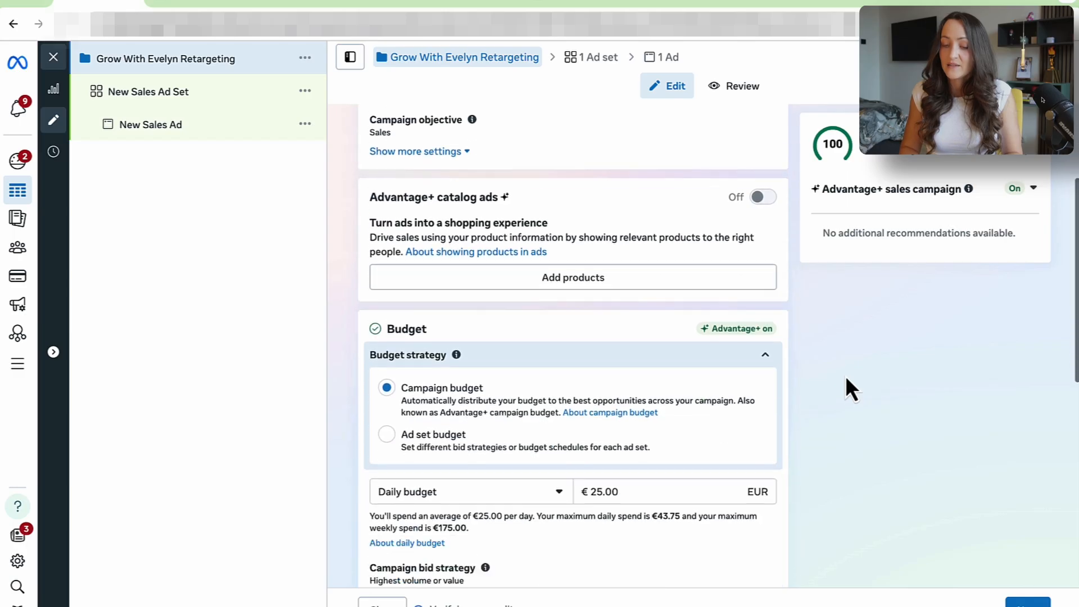
click(386, 377)
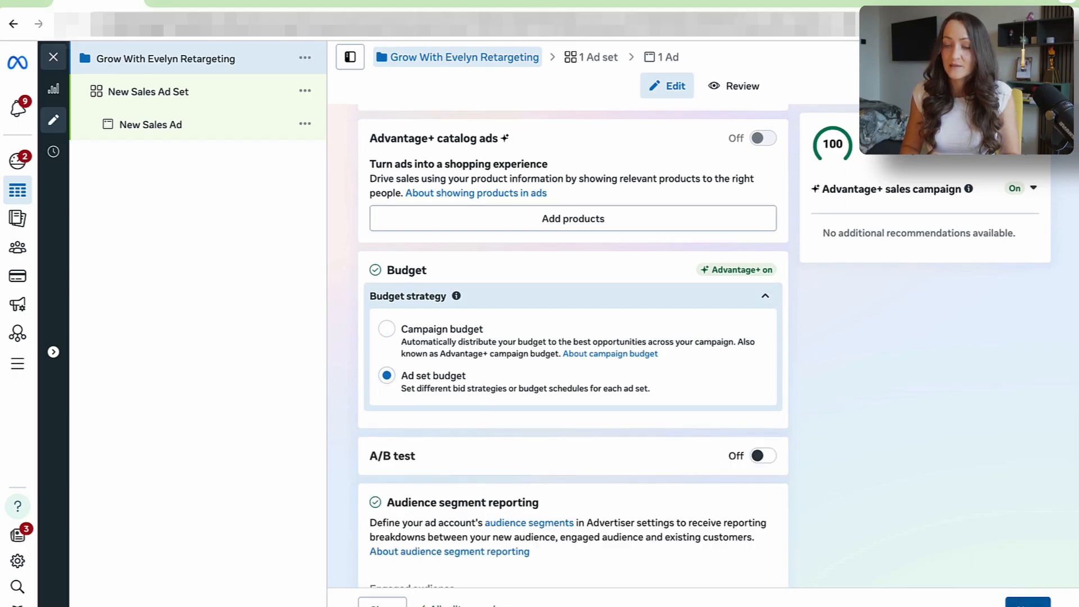
- Continue to the ad set and name it "About Page Viewers 180"
click(1028, 604)
drag(490, 163, 365, 169)
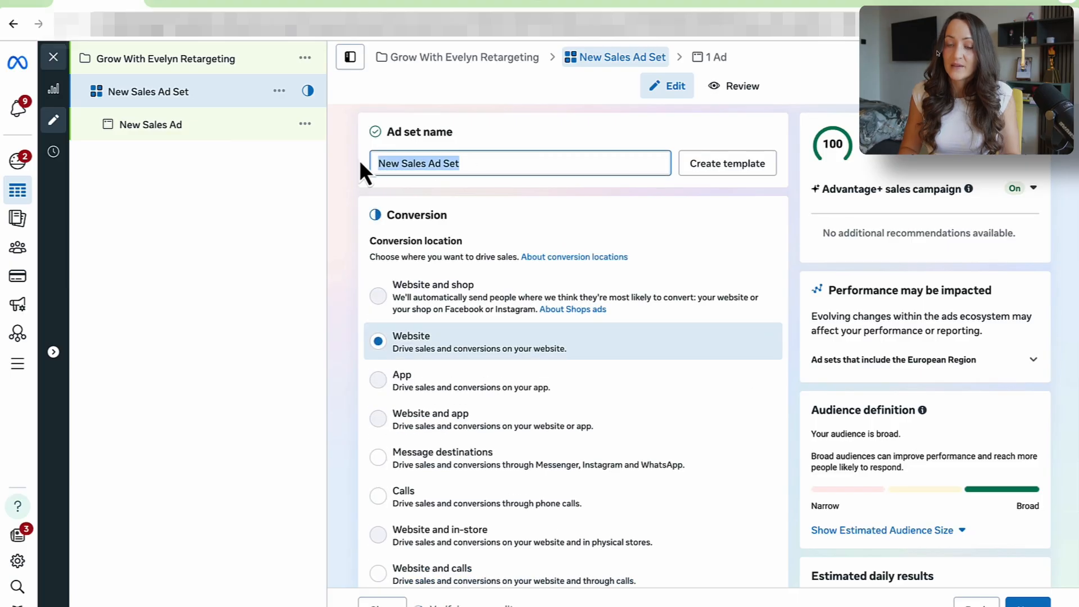
text(About )
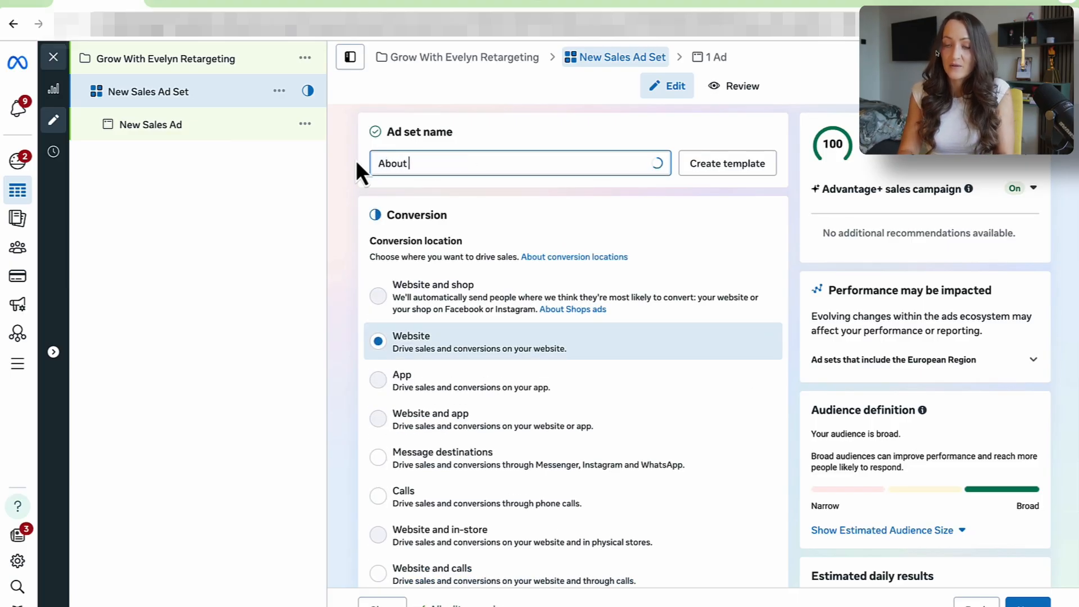
text(Page Viewers 180)
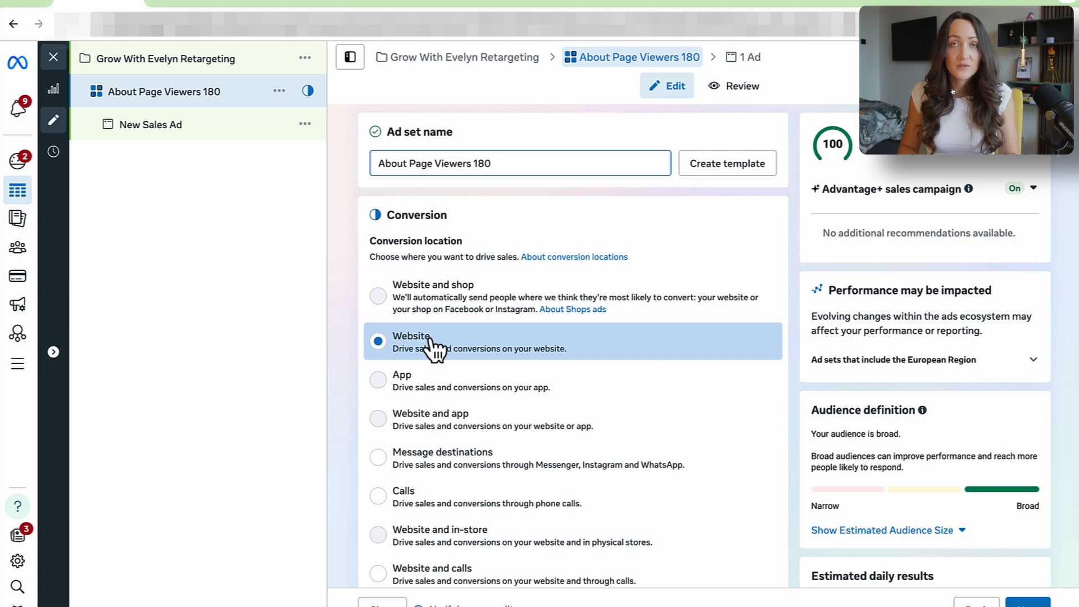
- Keep Website as the ad set's conversion location and select New GWE as its dataset
scroll(624, 343, down, 5)
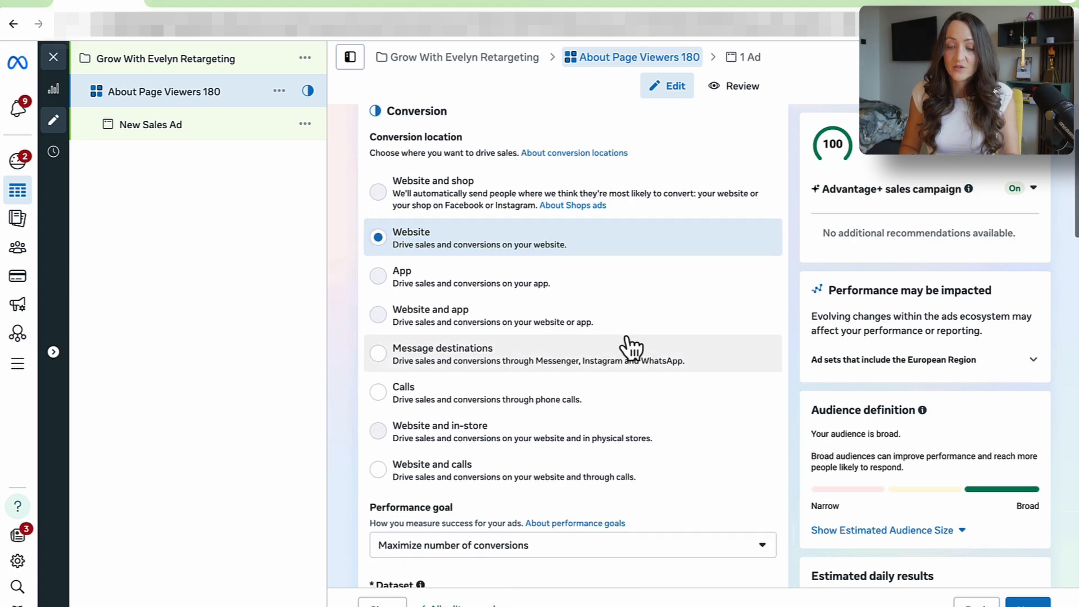
scroll(628, 339, down, 1)
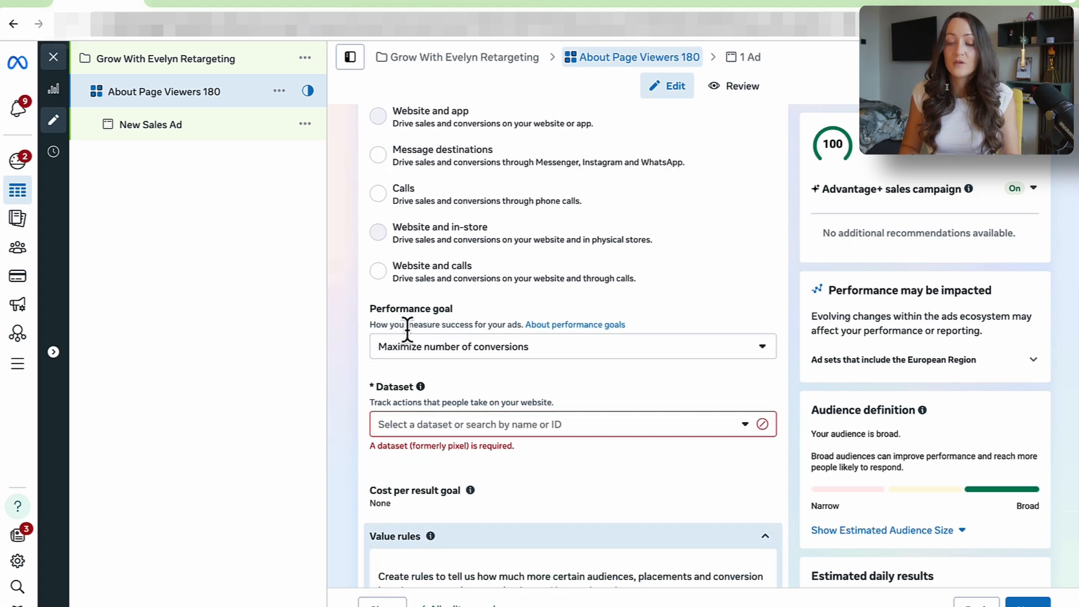
click(482, 425)
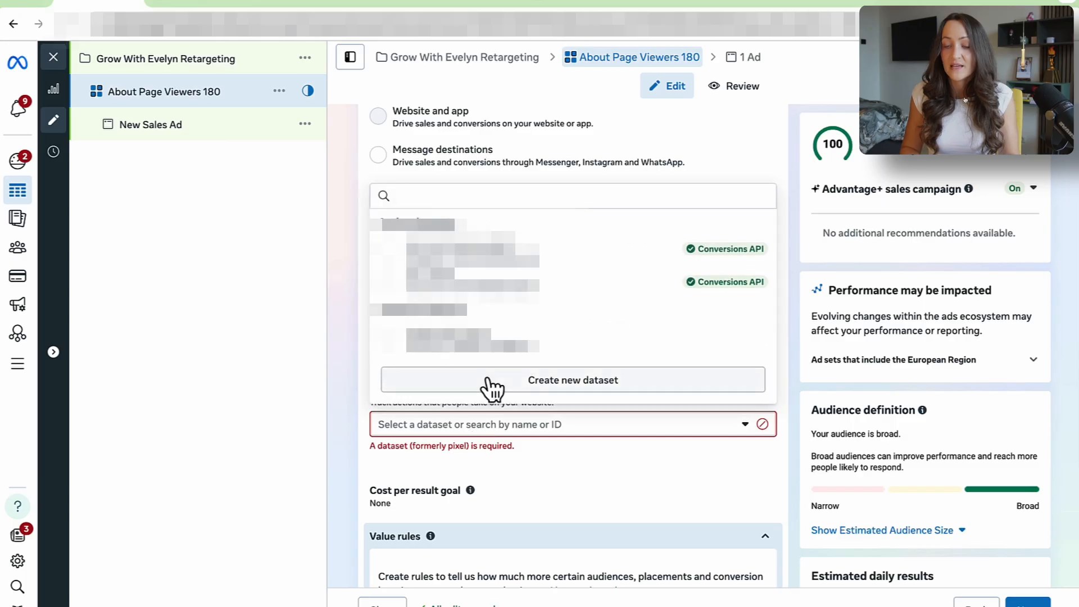
click(499, 286)
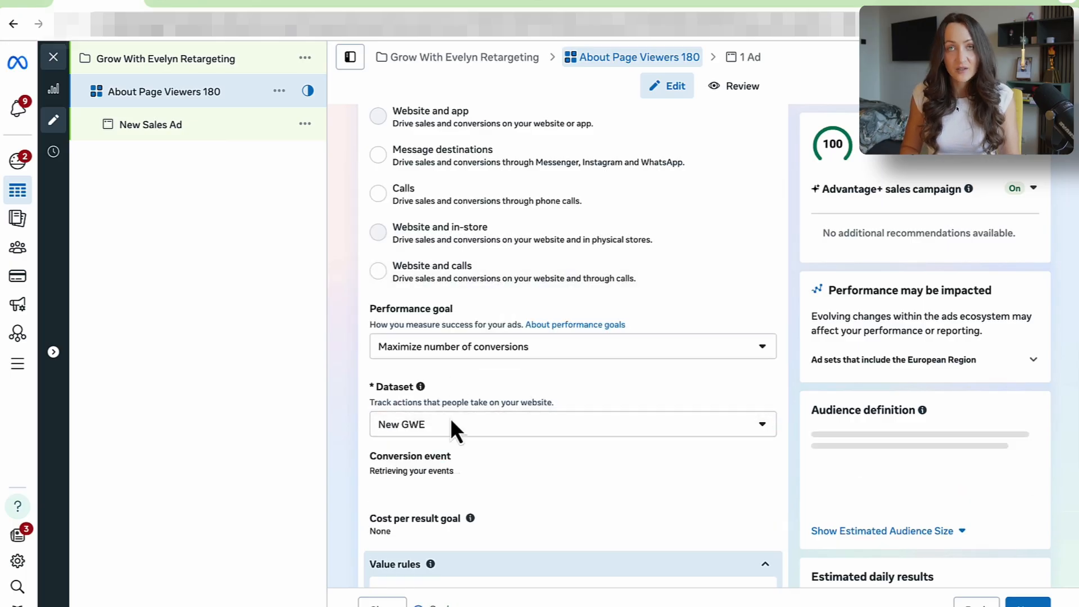
scroll(454, 432, down, 2)
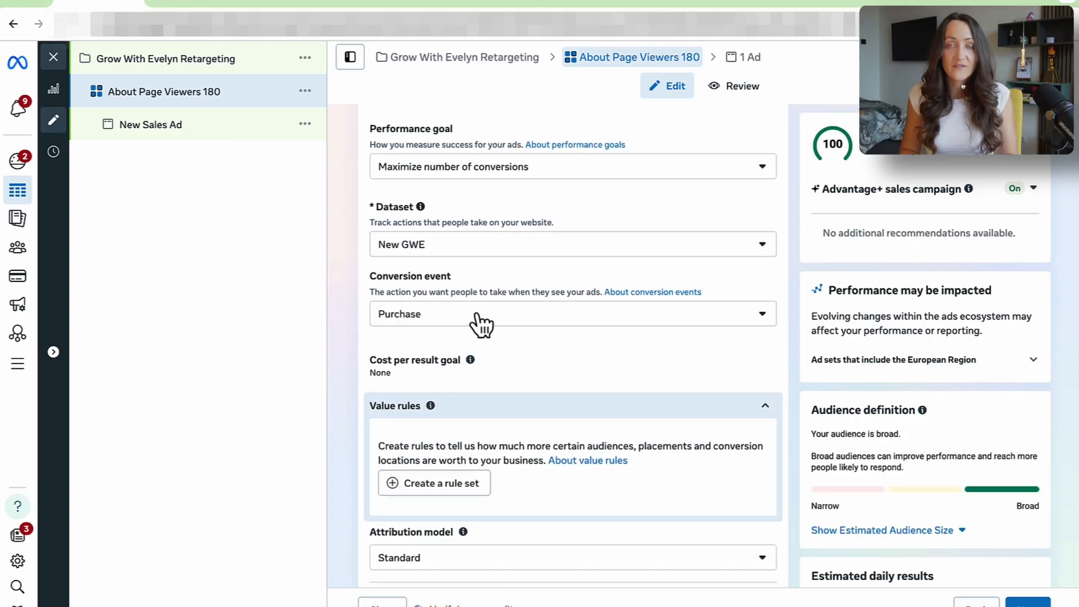
- Set the ad set's daily budget to €11.00
scroll(512, 405, down, 8)
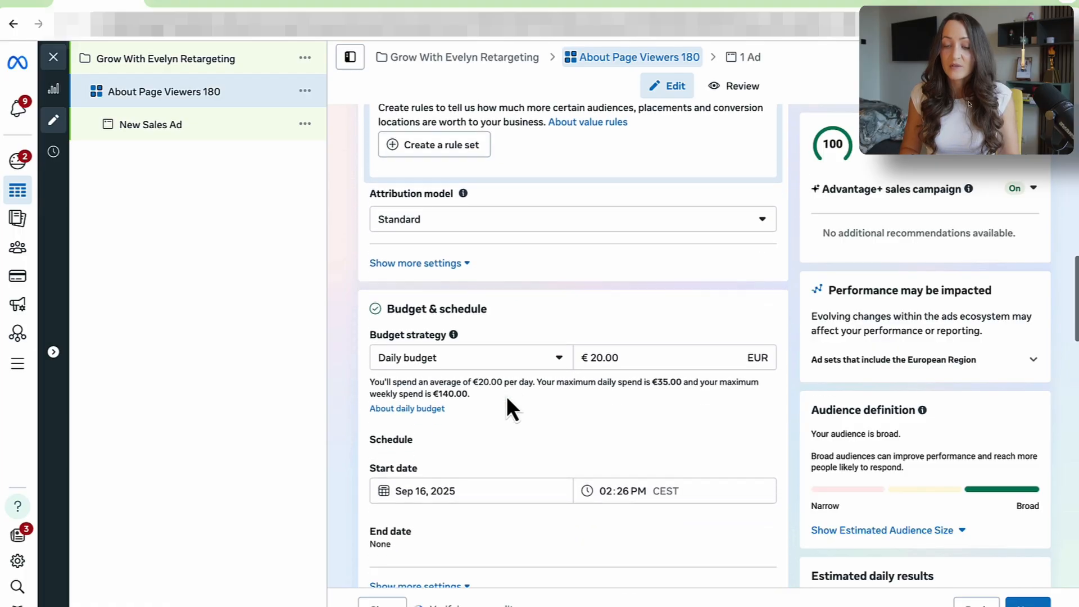
scroll(506, 394, down, 1)
click(626, 202)
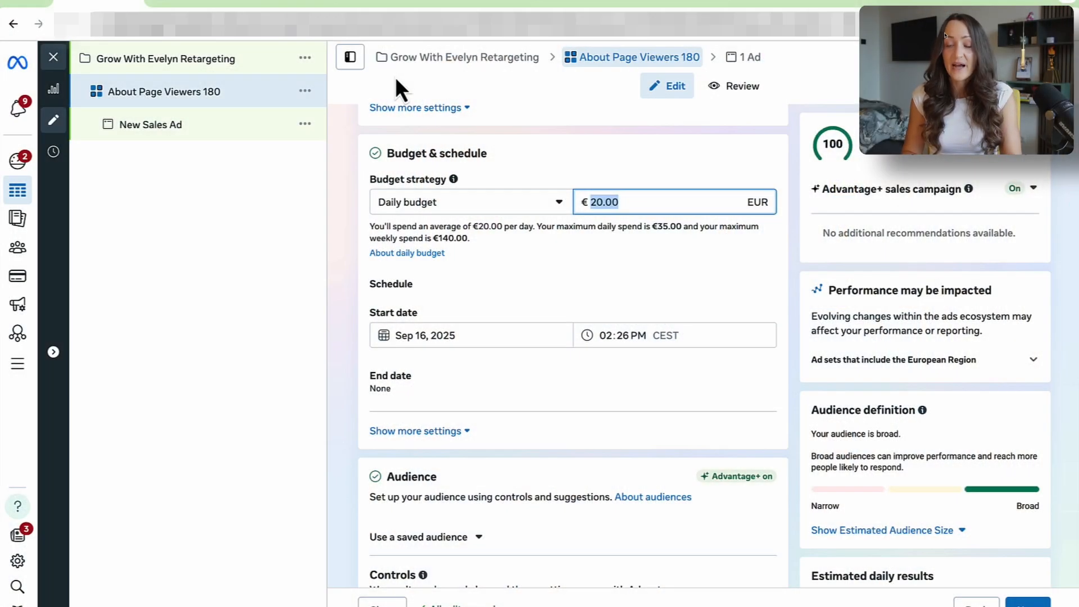
click(646, 157)
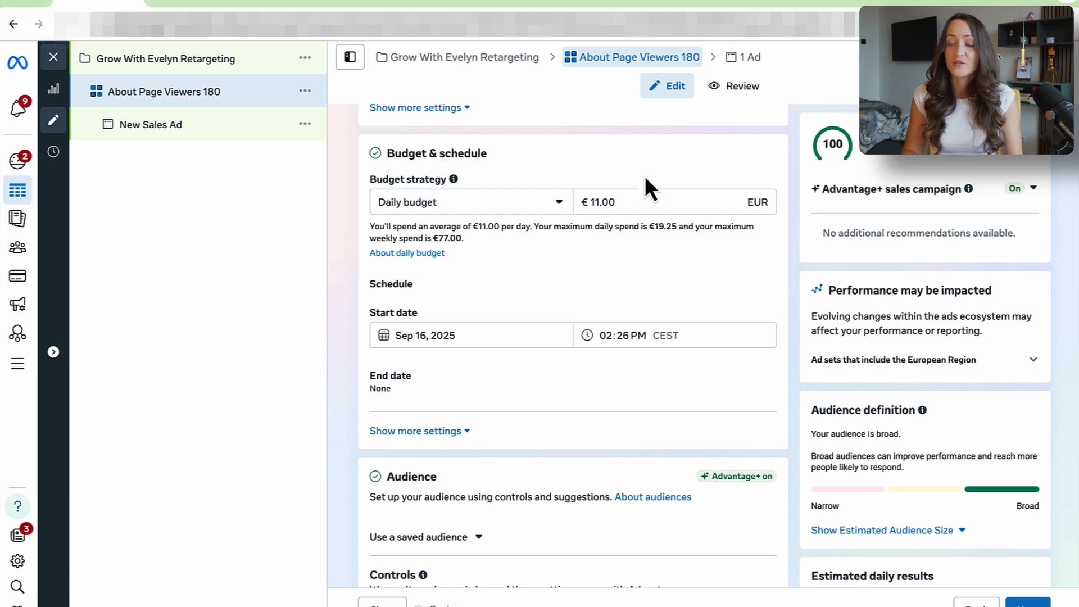
- Try a lower daily budget of €5.00 for the ad set
drag(632, 202, 579, 203)
key(BackSpace)
text(2)
click(642, 253)
text(5)
click(603, 289)
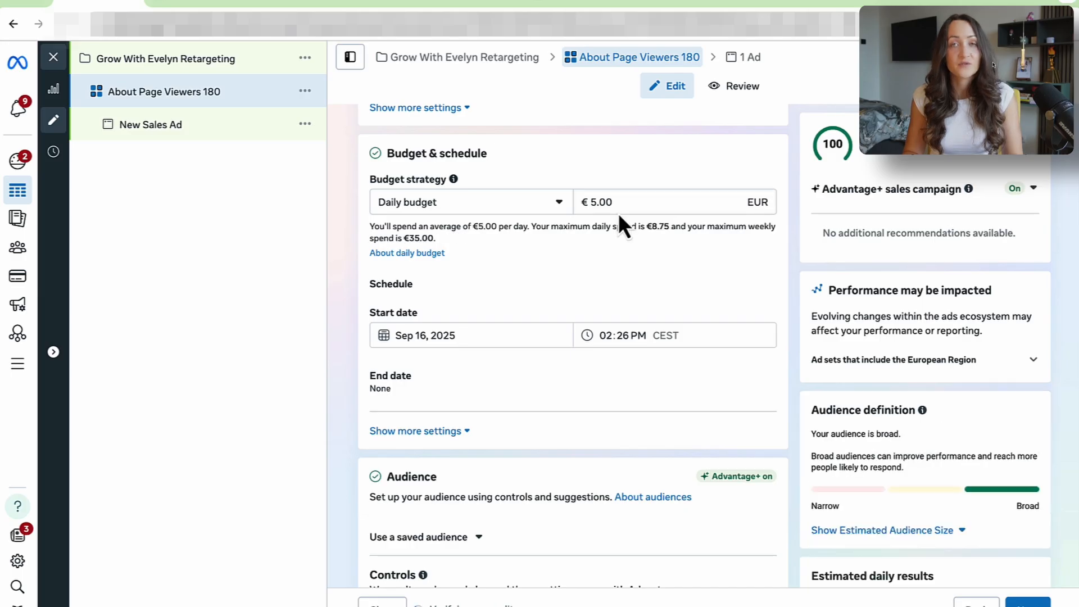
- Return the ad set's daily budget to €11.00 and go on to its audience settings
drag(619, 200, 593, 203)
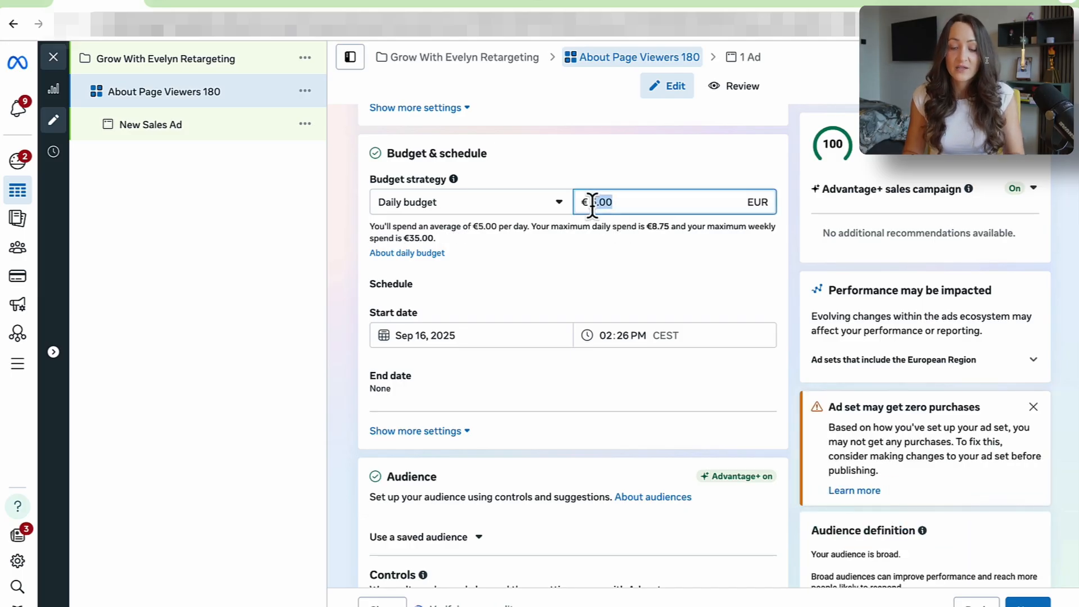
text(11)
click(635, 274)
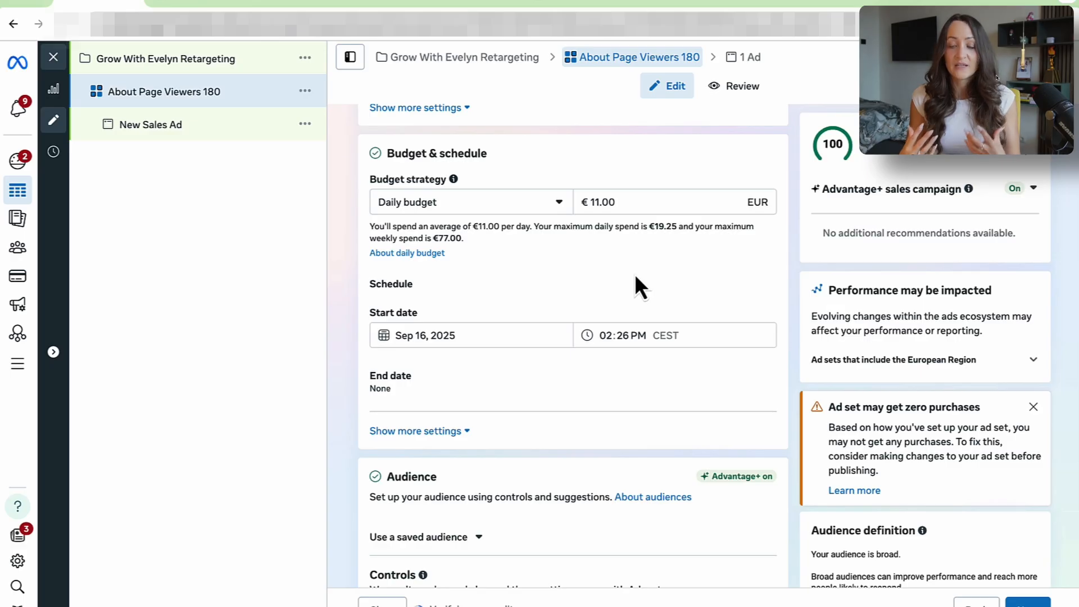
scroll(635, 275, down, 5)
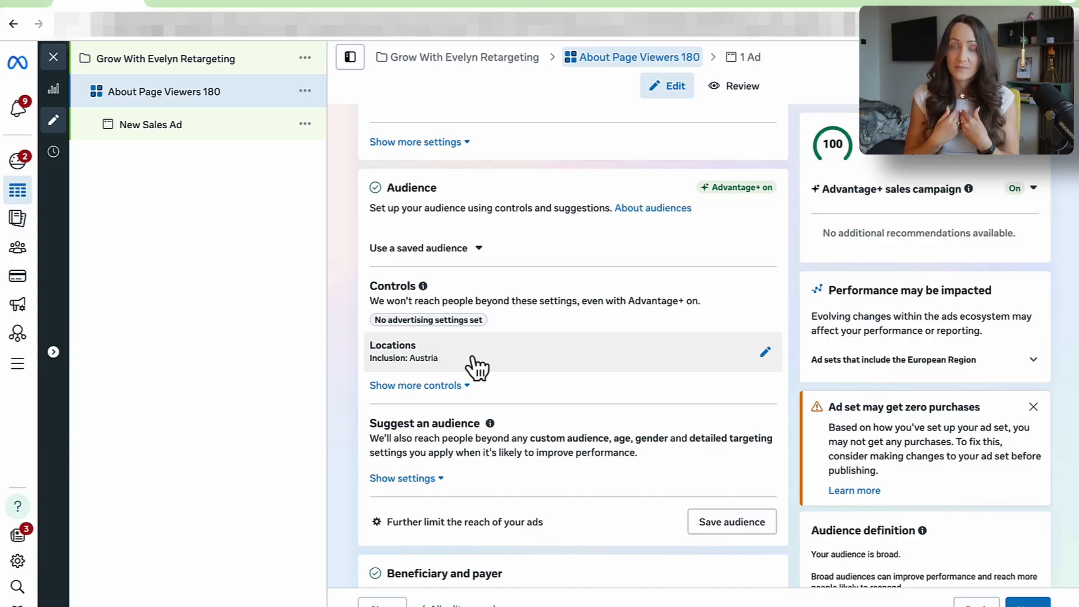
- Switch to the YouTube channel page and browse its videos from the older uploads up to the recent ones
click(477, 5)
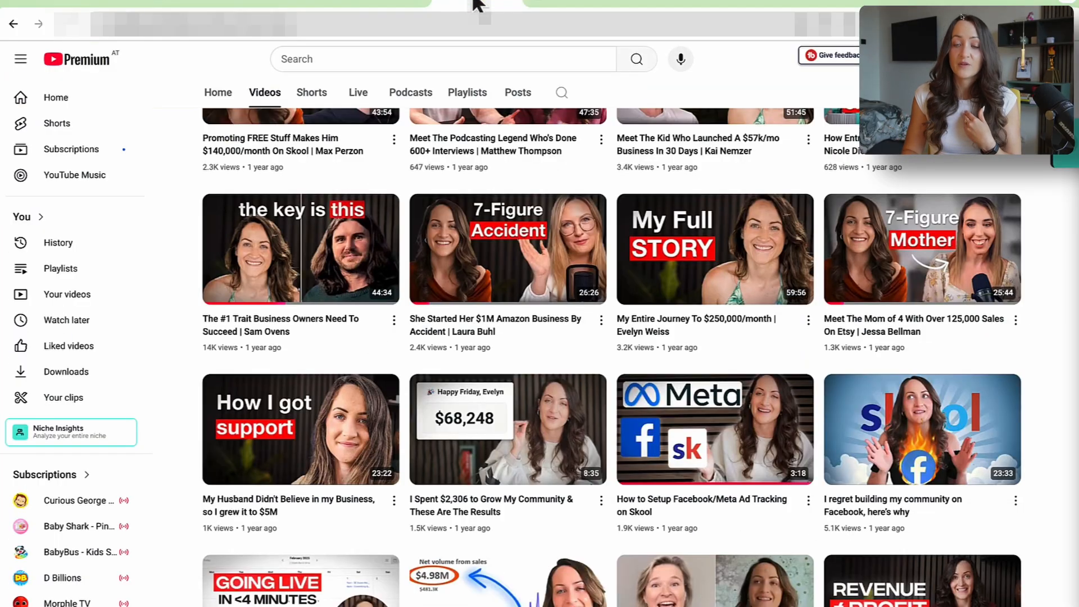
scroll(392, 340, up, 20)
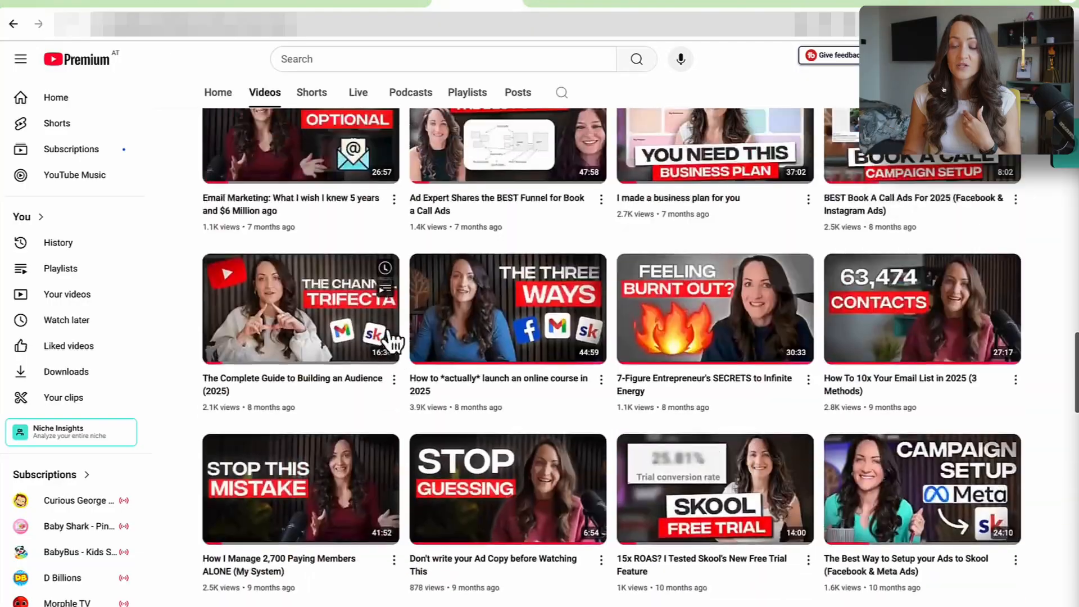
scroll(392, 340, up, 20)
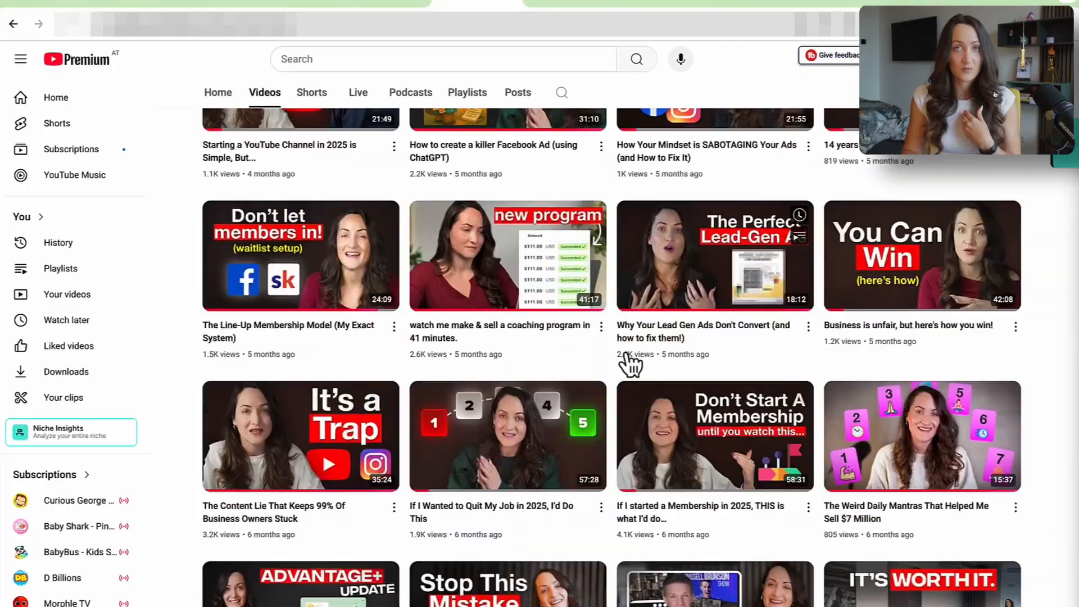
scroll(630, 364, up, 5)
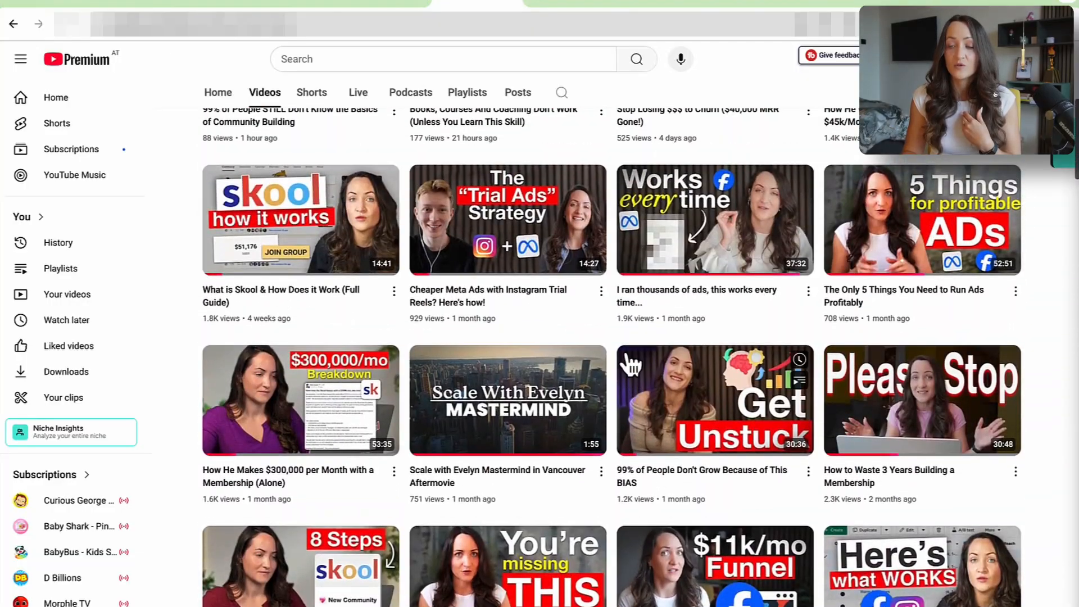
mouse_move(630, 365)
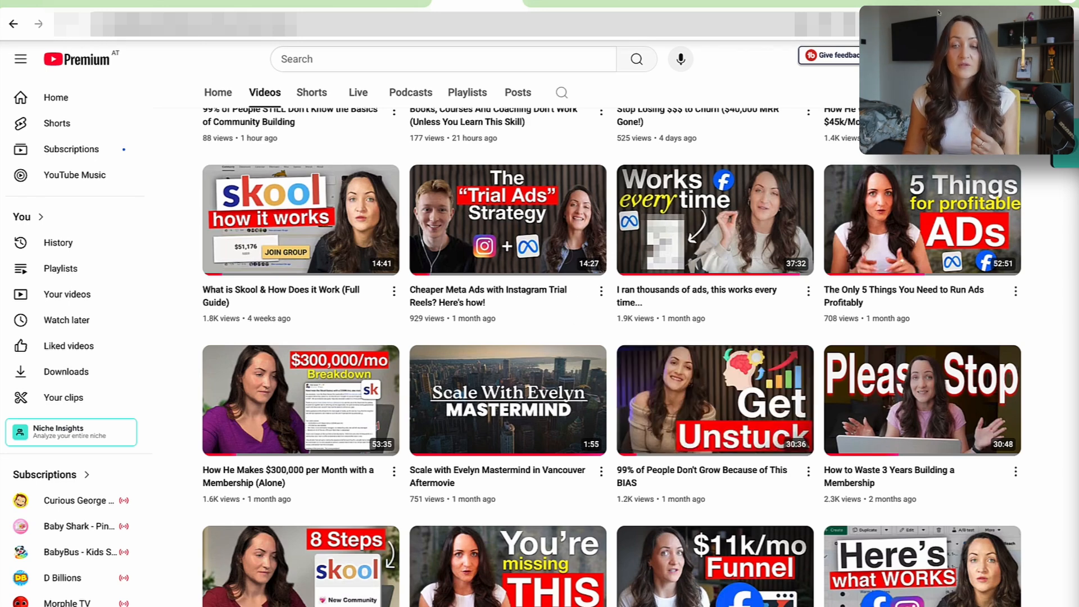
- Switch to Skool, go to Discover communities and filter the listing by the Money category
click(387, 7)
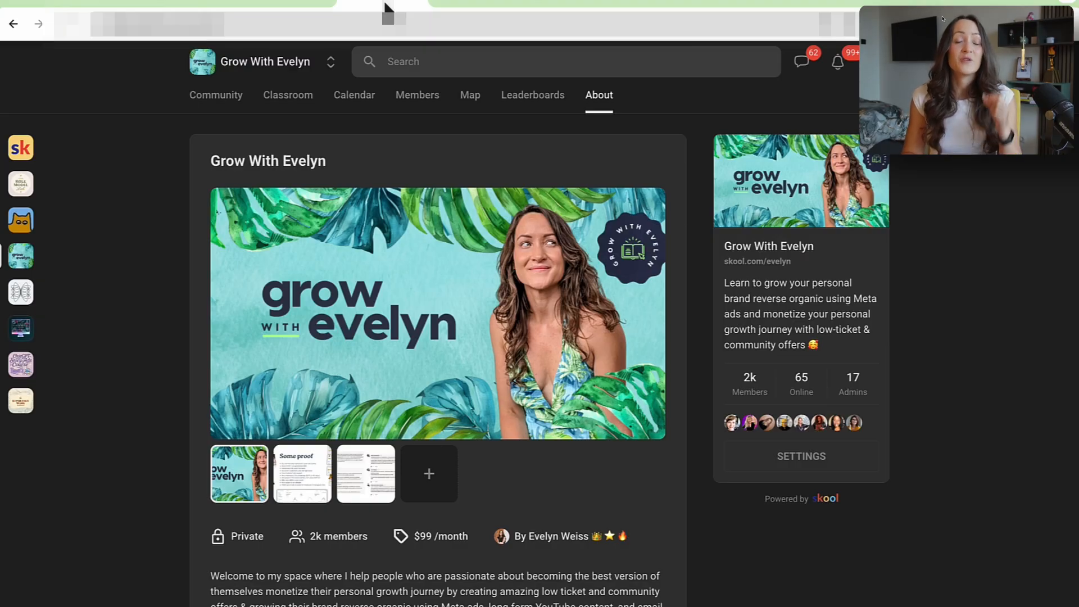
click(330, 63)
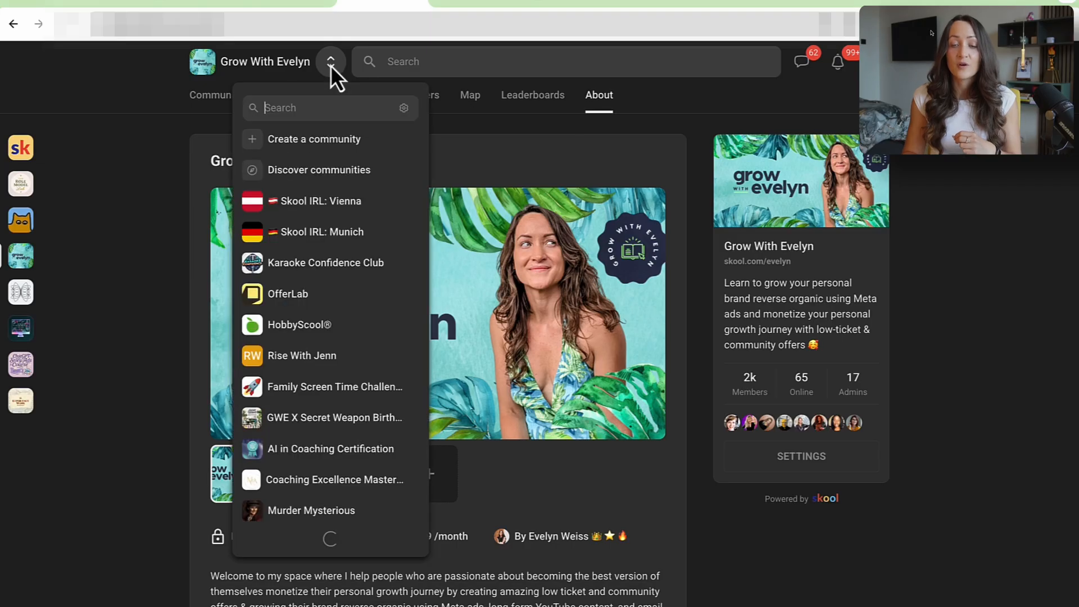
click(295, 174)
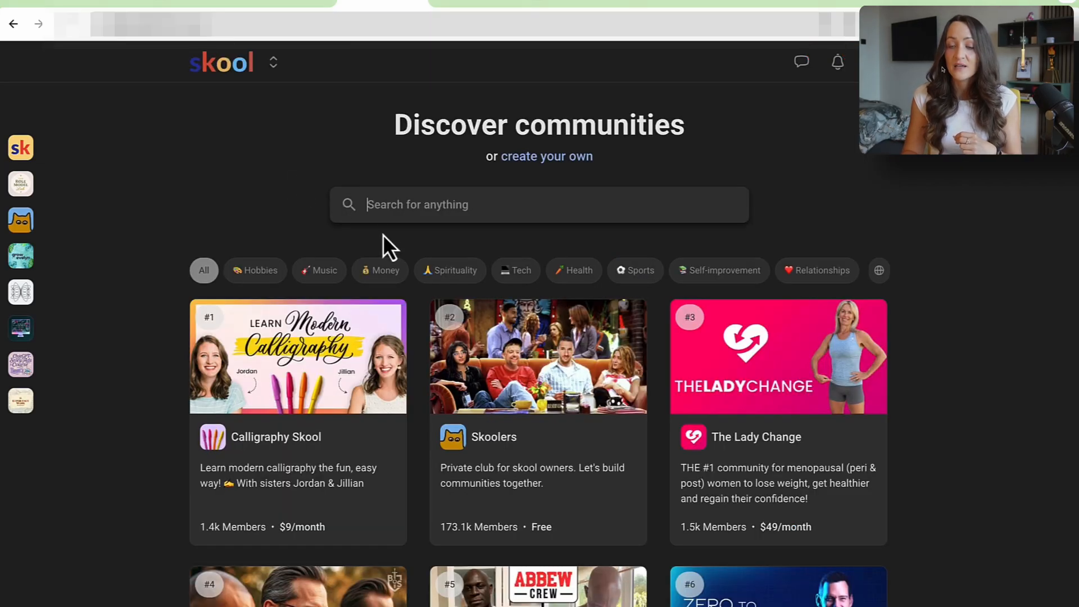
click(384, 274)
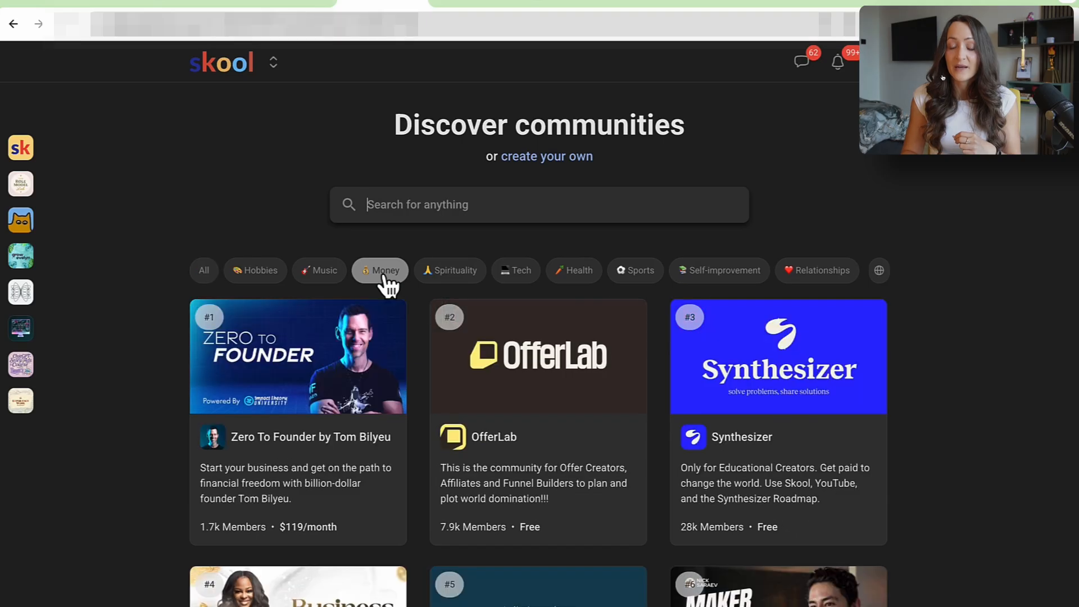
- Look through the ranked Money communities for the Grow With Evelyn listing
scroll(345, 425, down, 8)
scroll(346, 426, down, 15)
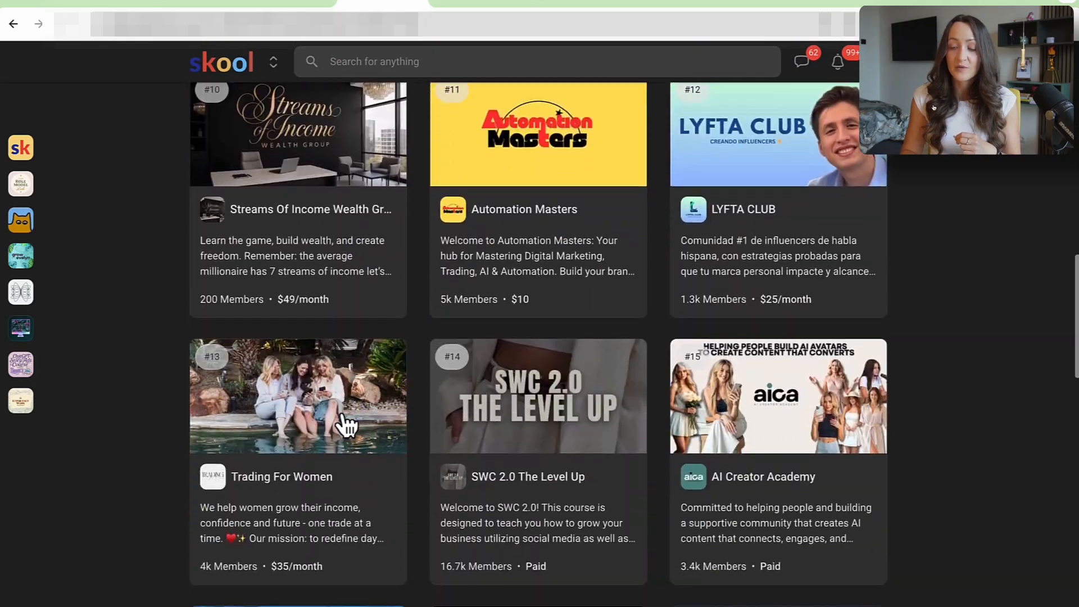
scroll(347, 425, down, 15)
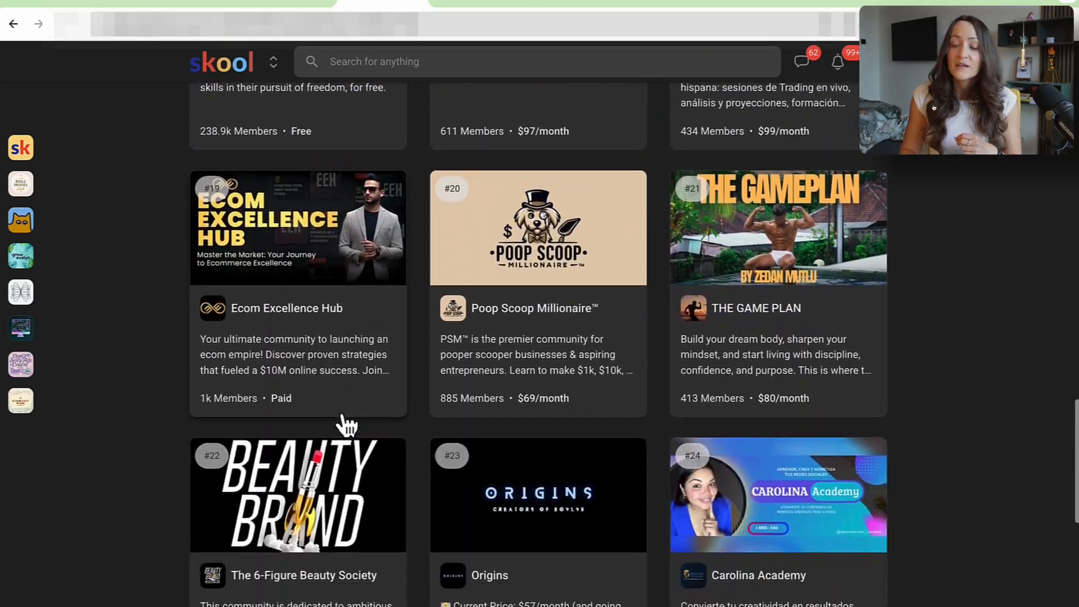
scroll(346, 425, down, 2)
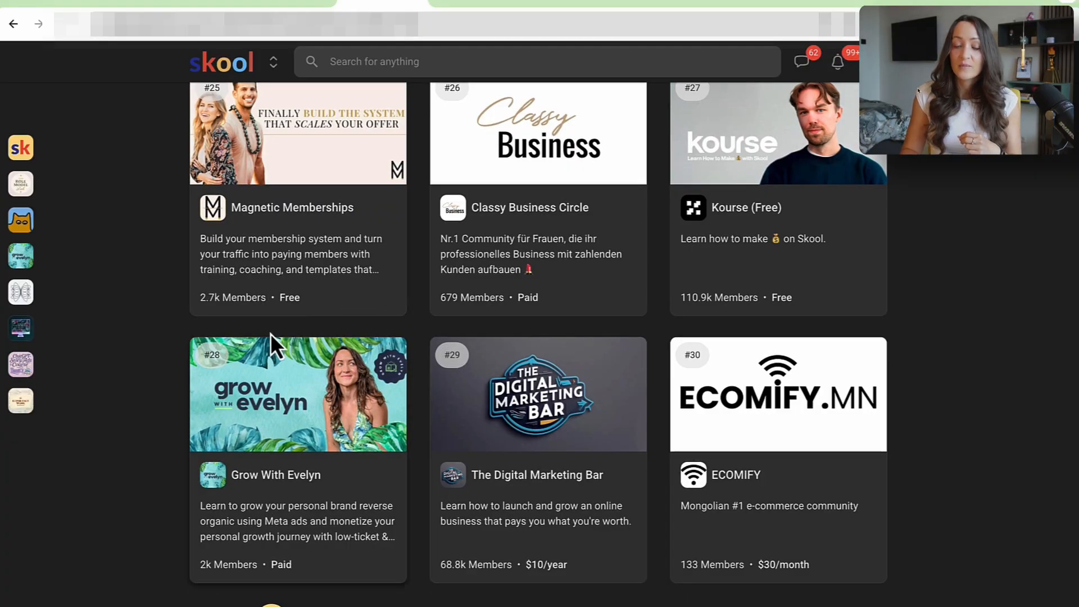
scroll(346, 431, up, 2)
scroll(343, 430, up, 20)
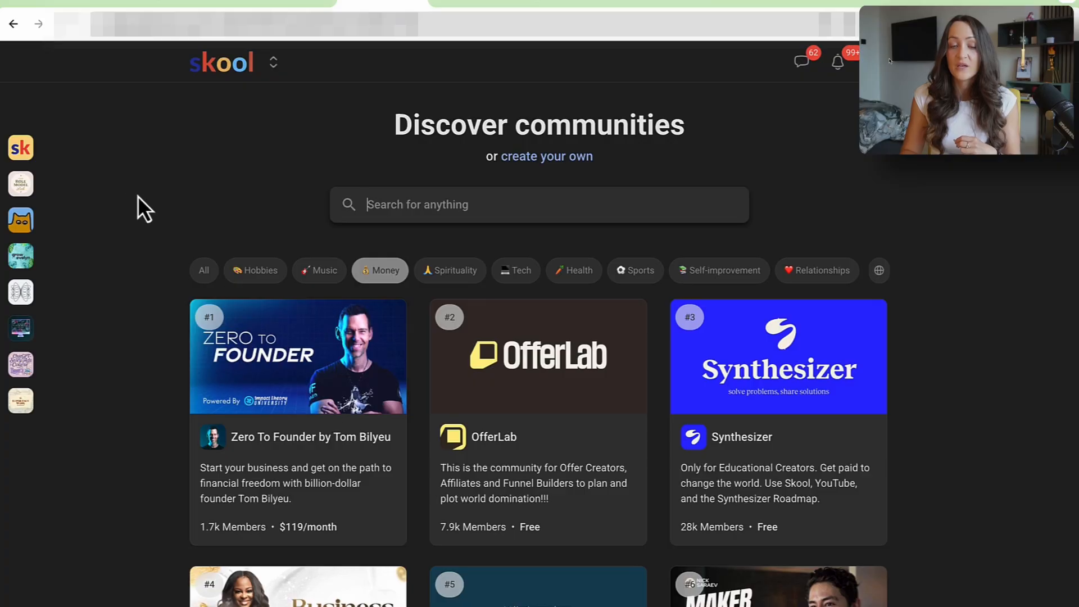
- Open the Skoolers community and look through the posts in its feed
click(27, 225)
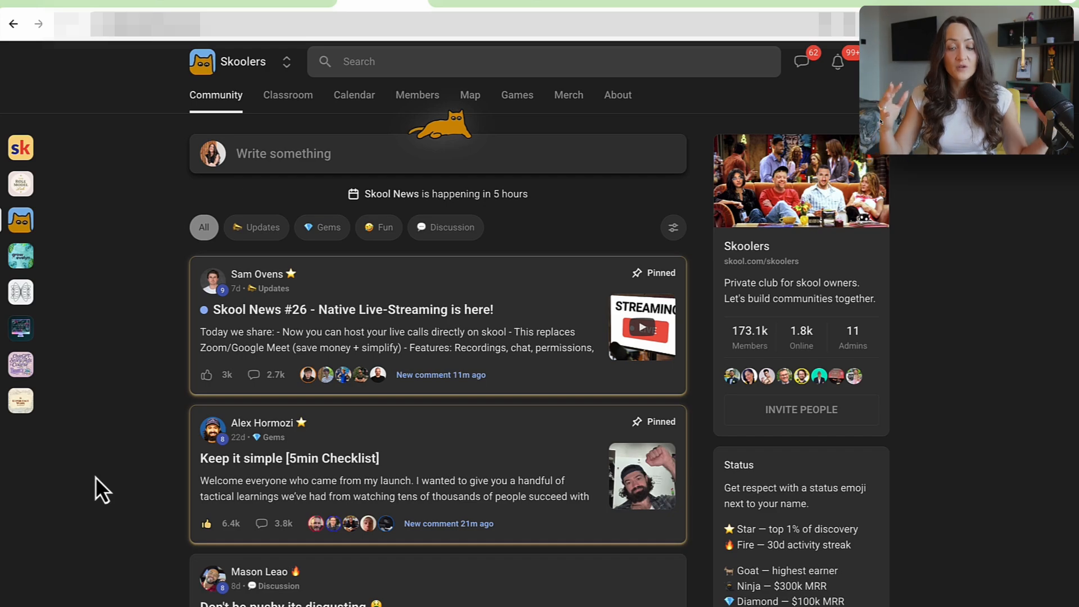
scroll(95, 476, down, 15)
scroll(95, 477, down, 20)
scroll(96, 476, down, 20)
scroll(96, 477, down, 10)
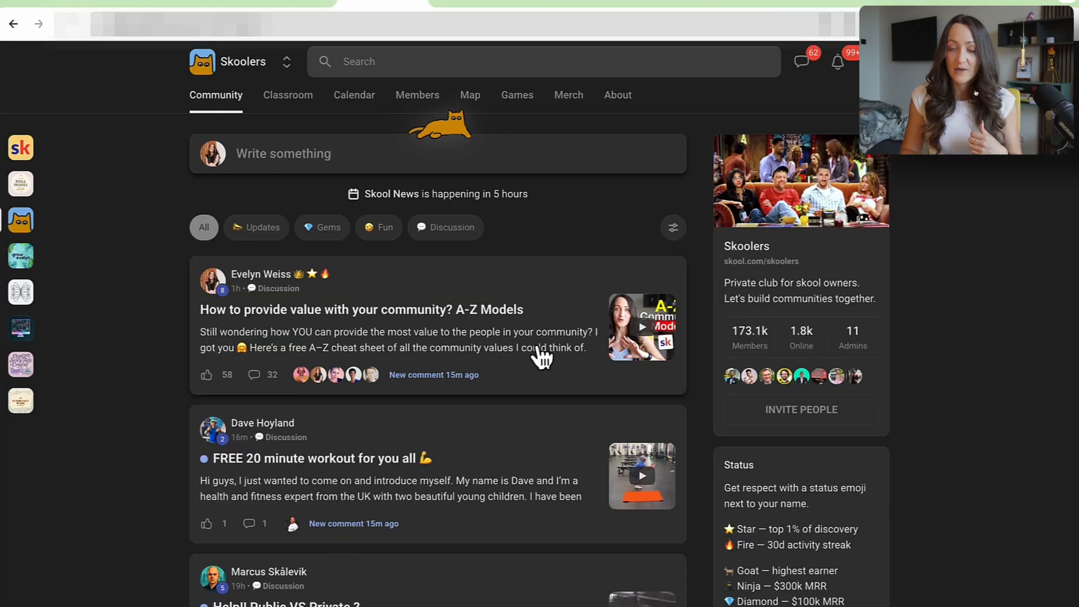
- Open the "How to provide value with your community? A-Z Models" post and view its author's profile
click(561, 378)
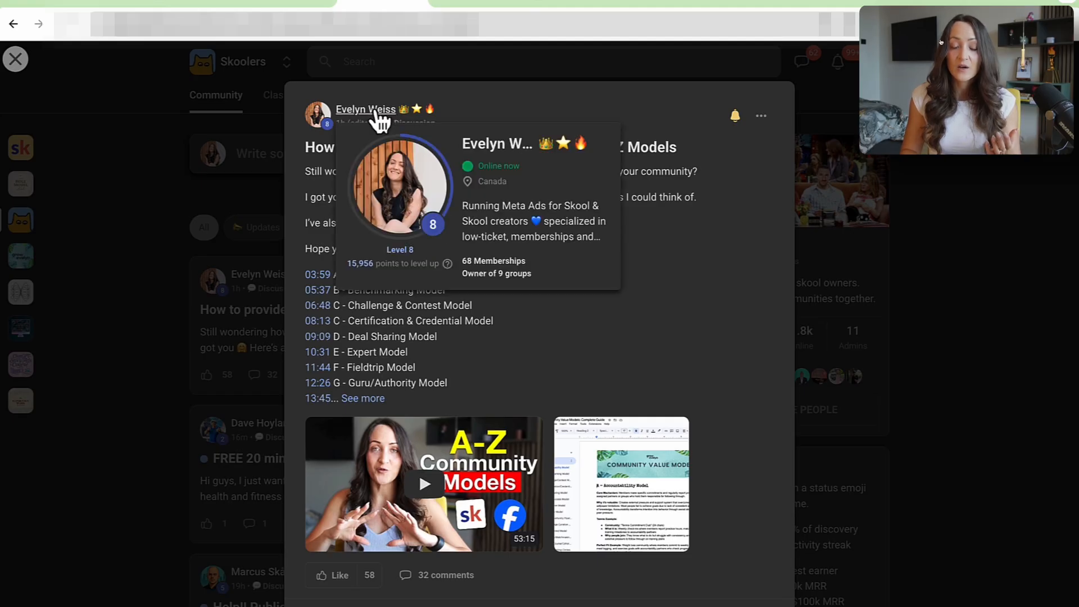
click(378, 110)
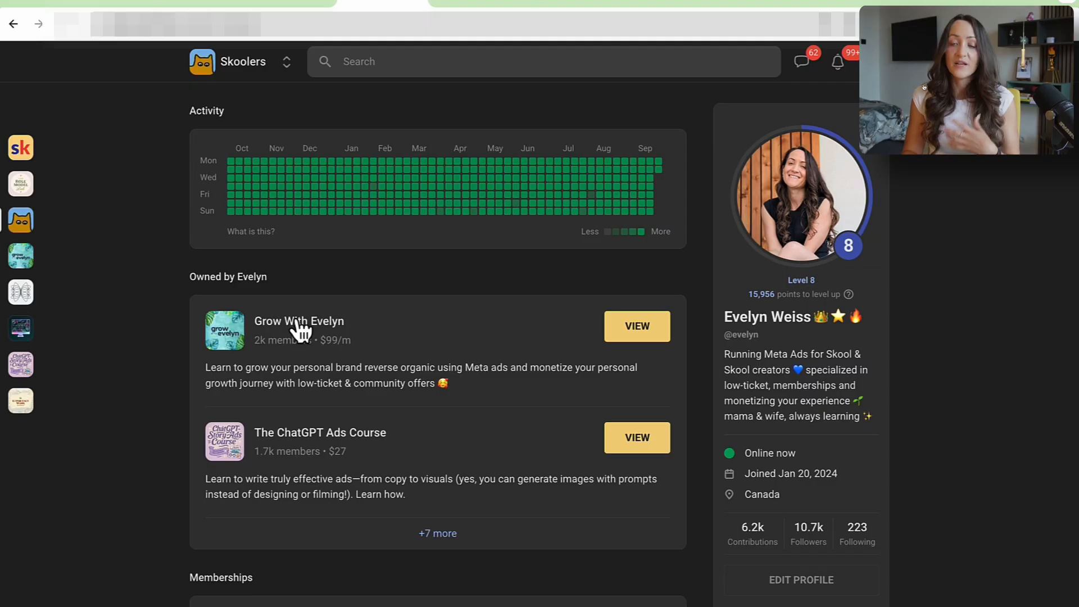
- Switch to the Facebook Country Tiers document and take a screenshot of the Tier 1 Countries section
click(202, 5)
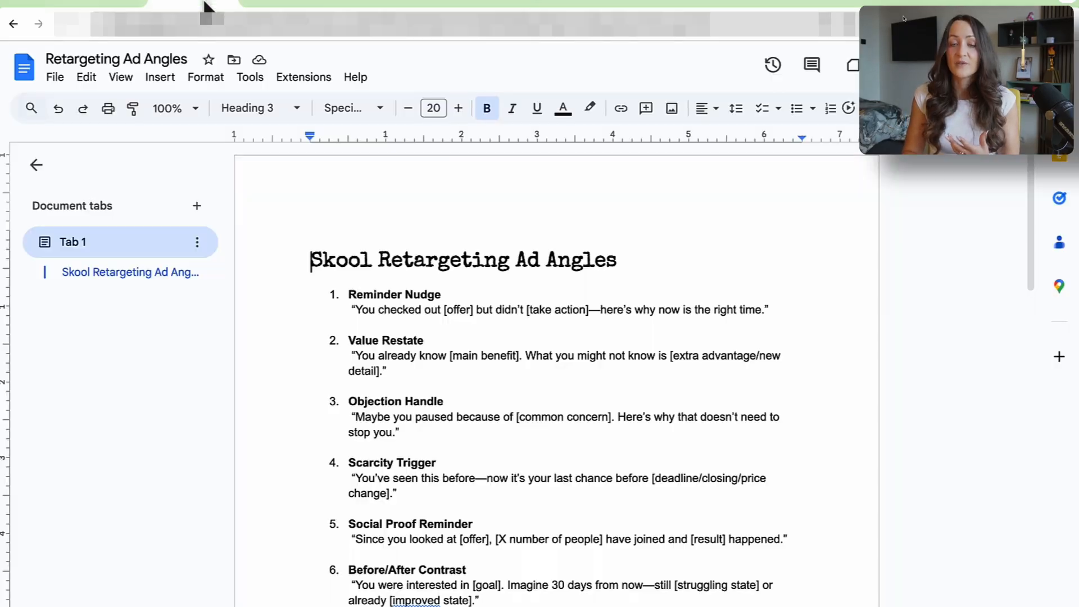
click(102, 4)
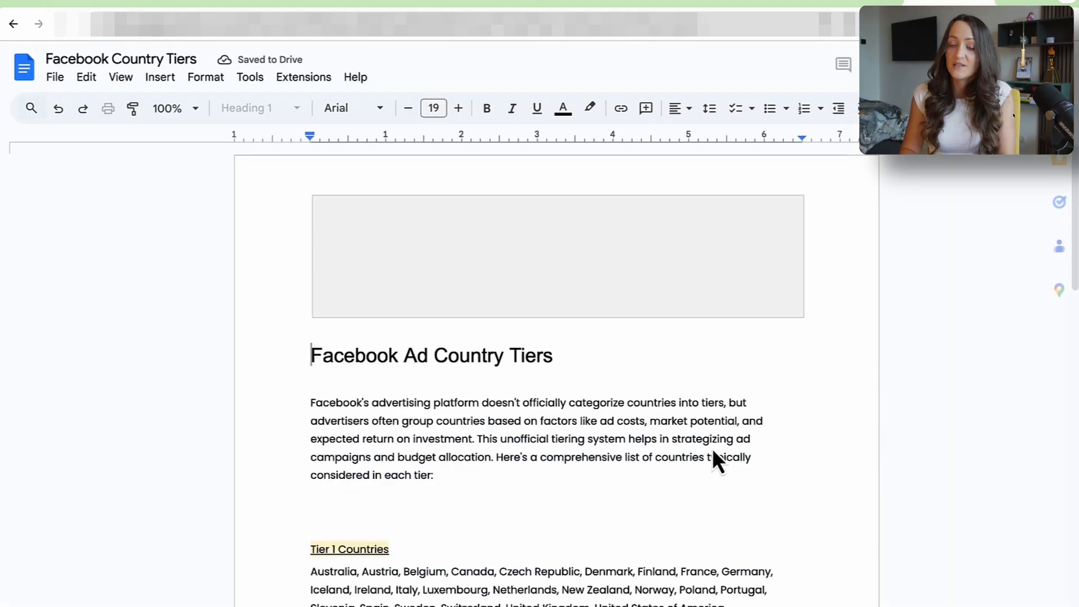
scroll(713, 448, down, 4)
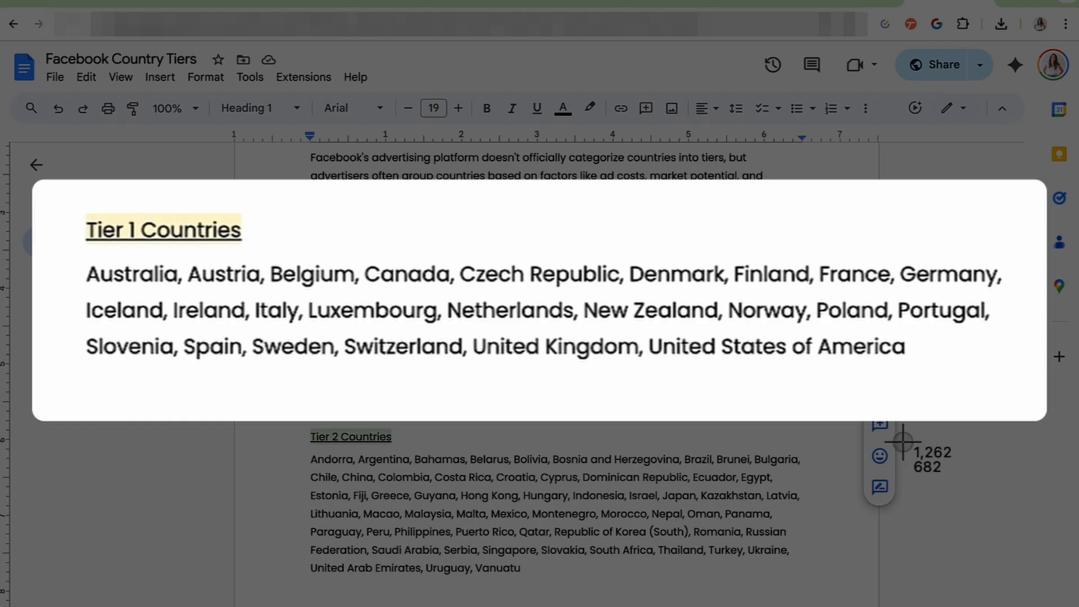
drag(304, 275, 831, 398)
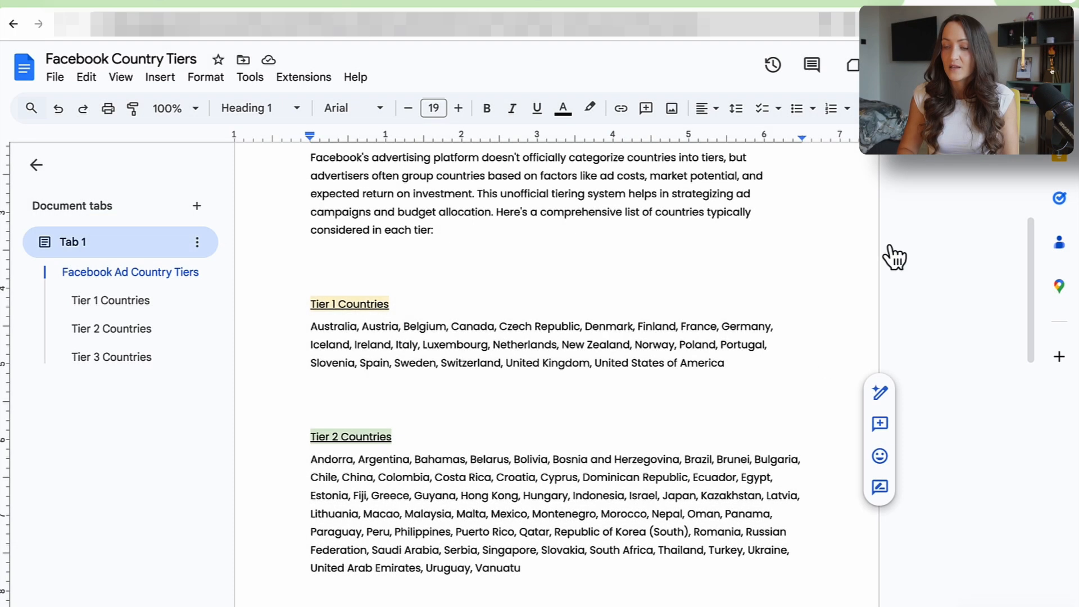
- Open ChatGPT, attach the country screenshot and send the prompt "extract the countries from here and list them with a comma"
click(1006, 3)
text(ch)
key(Return)
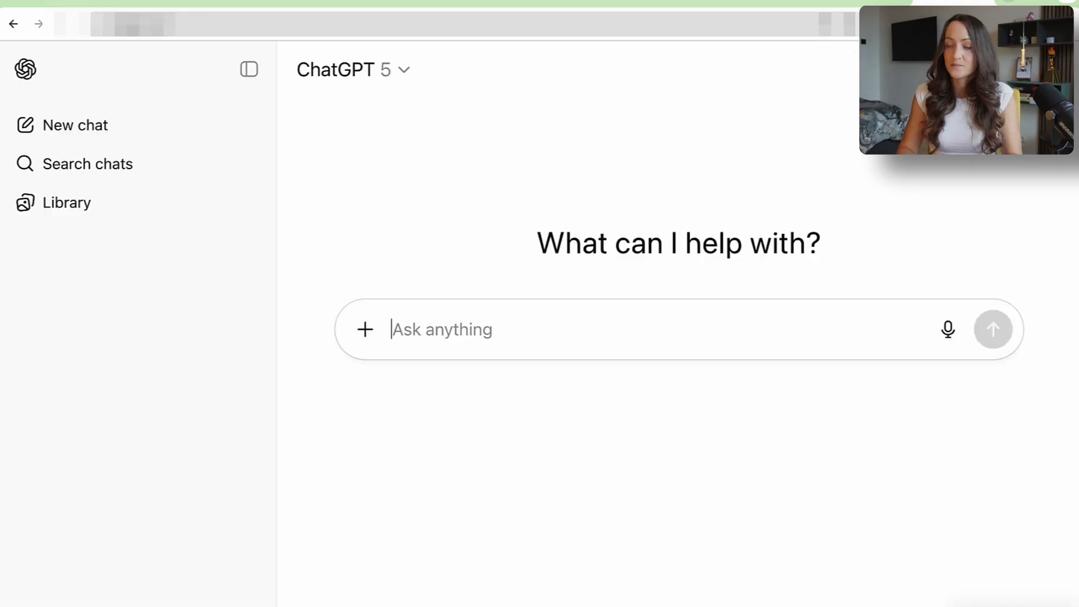
click(626, 300)
key(super+v)
text(extract t)
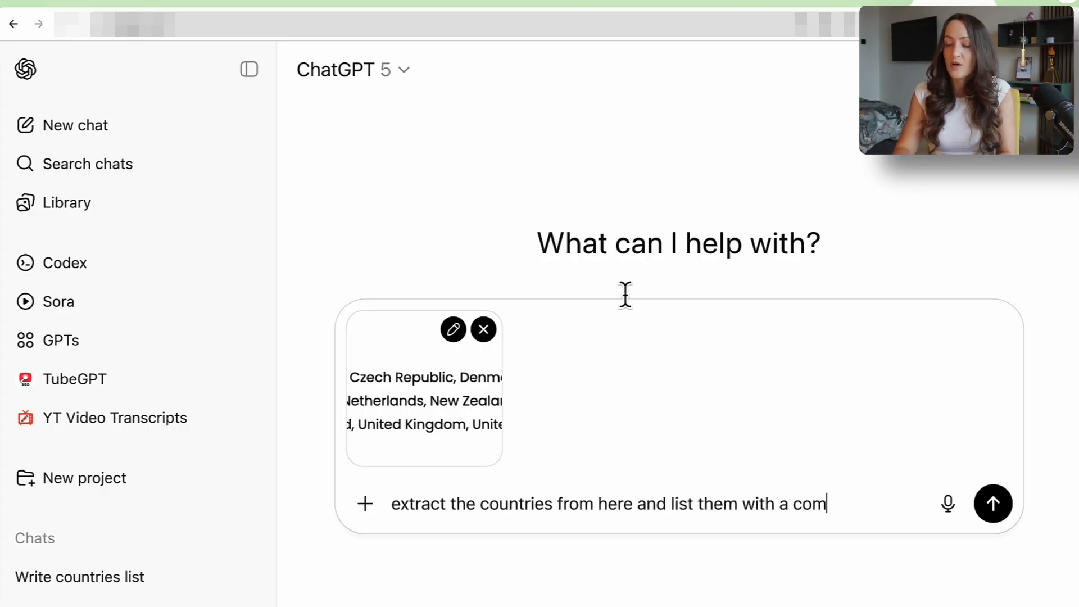
text(ma)
key(Return)
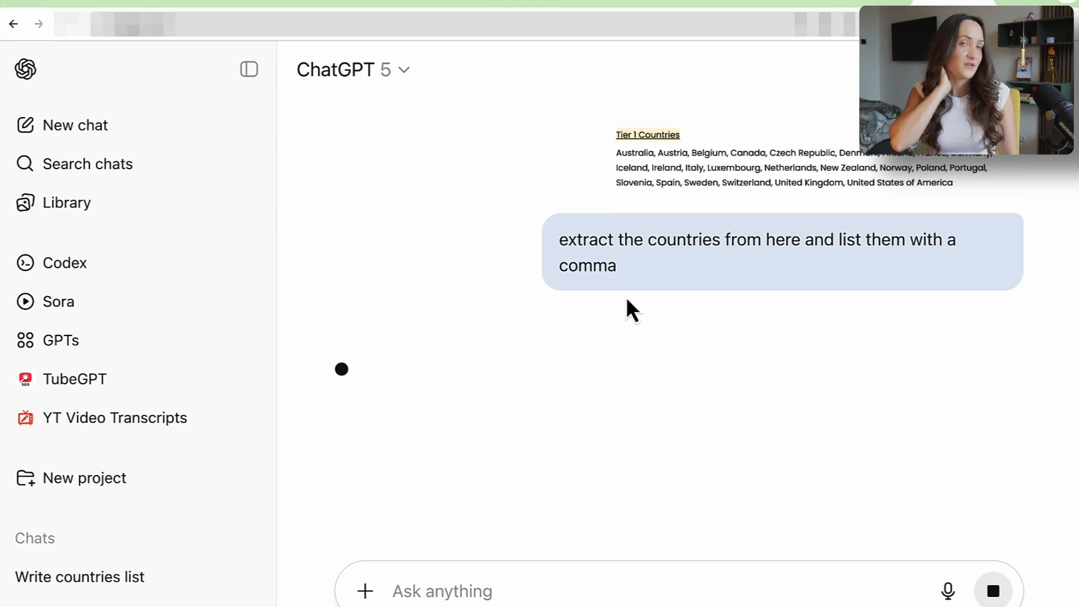
- Copy the extracted country list and add it in bulk as Countries to the locations of the About Page Viewers 180 ad set in Ads Manager
drag(481, 491, 336, 400)
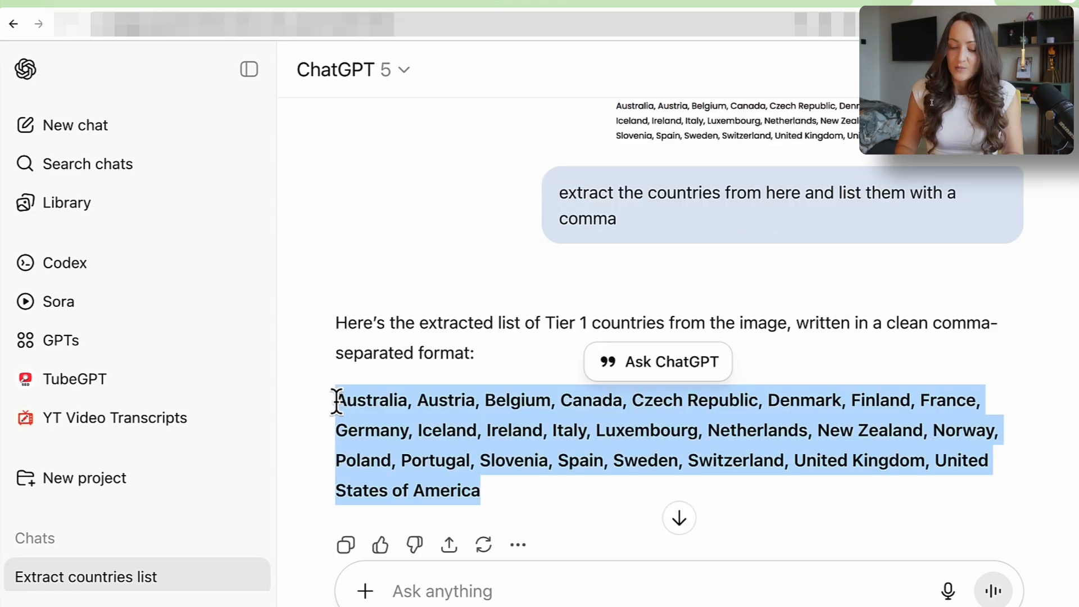
click(83, 5)
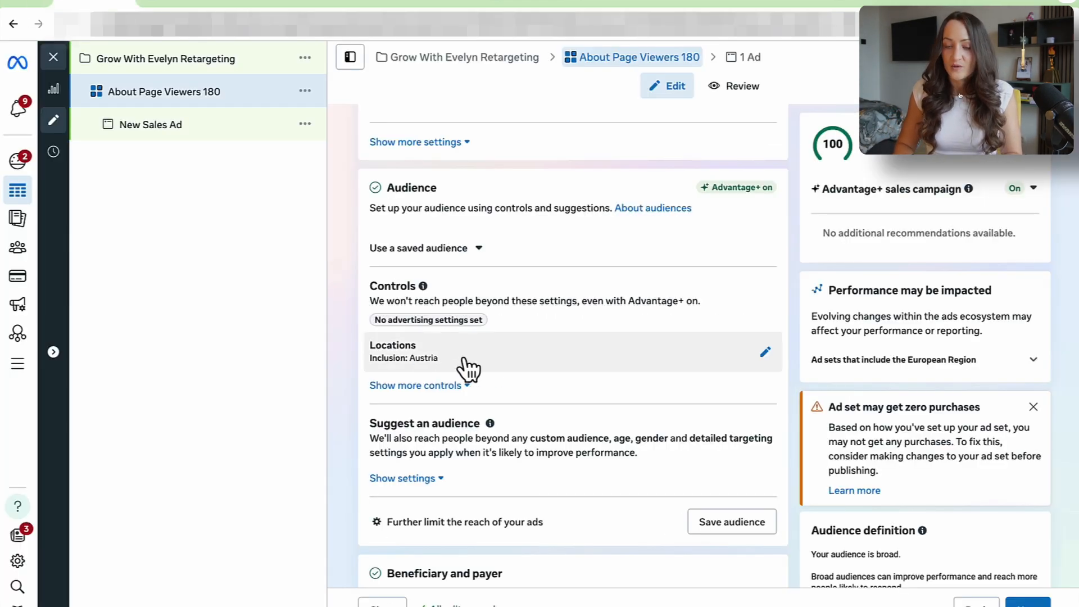
click(488, 359)
click(517, 469)
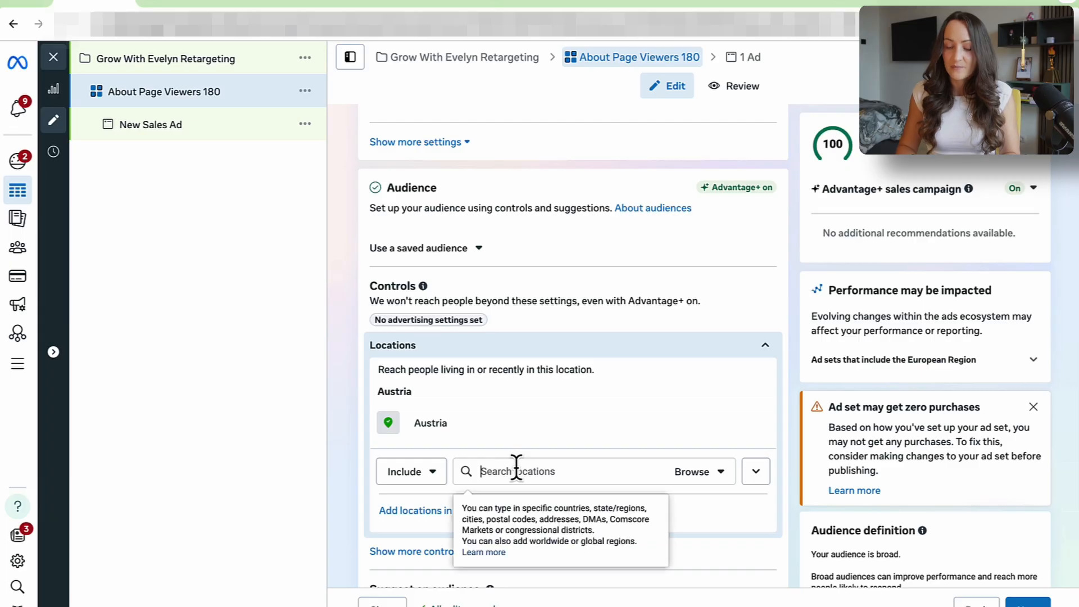
key(super+v)
click(431, 308)
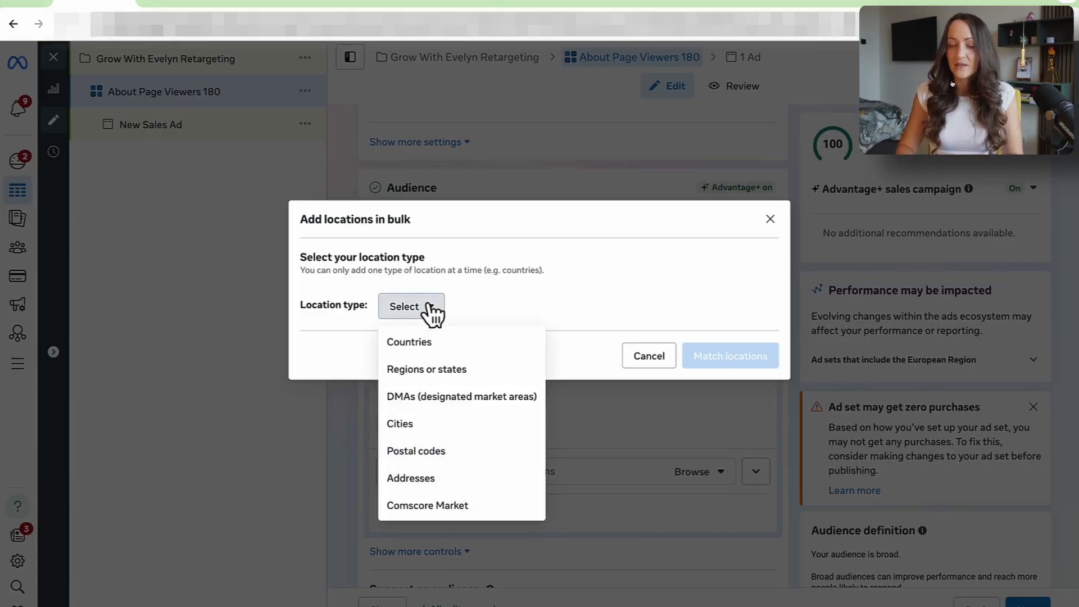
click(432, 343)
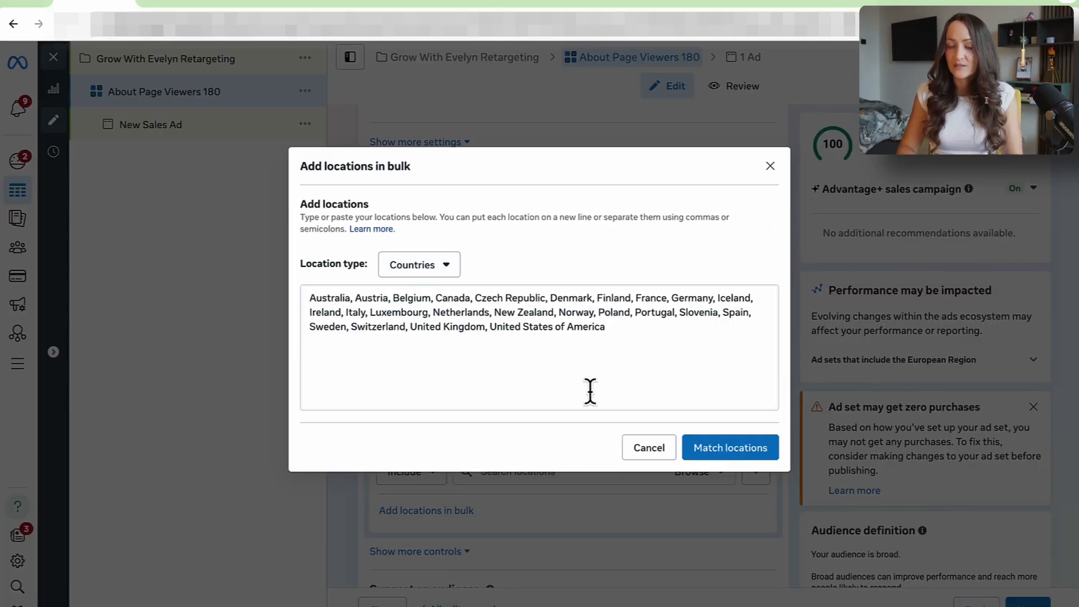
click(750, 454)
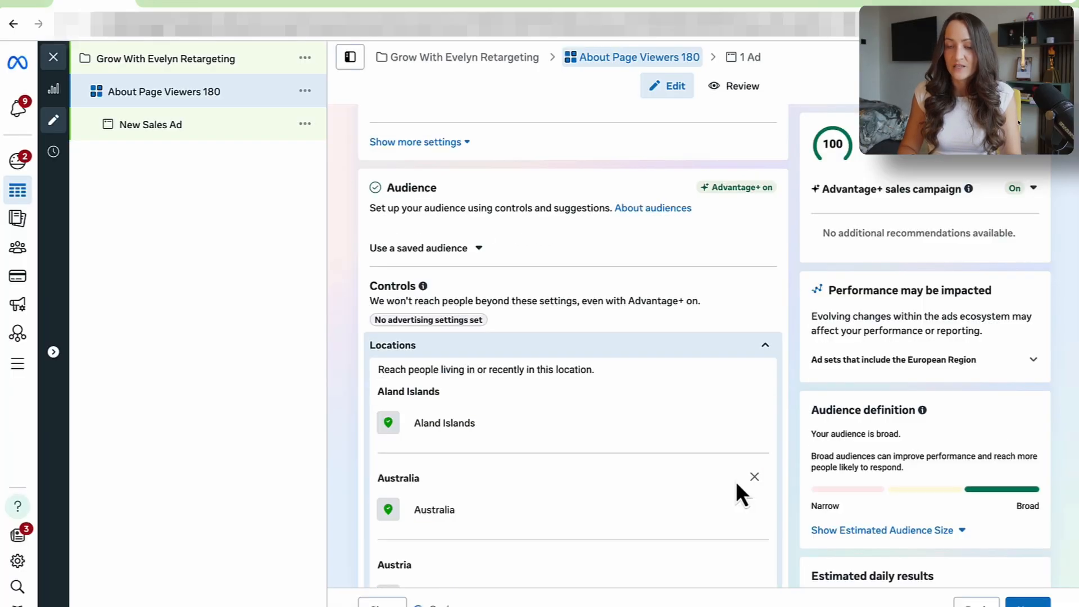
- Review the added locations and switch the audience setup to further limit the reach of the ads
scroll(737, 481, down, 3)
scroll(765, 222, down, 3)
scroll(765, 221, down, 2)
scroll(672, 464, down, 2)
scroll(673, 464, down, 5)
scroll(673, 465, down, 1)
scroll(672, 465, up, 3)
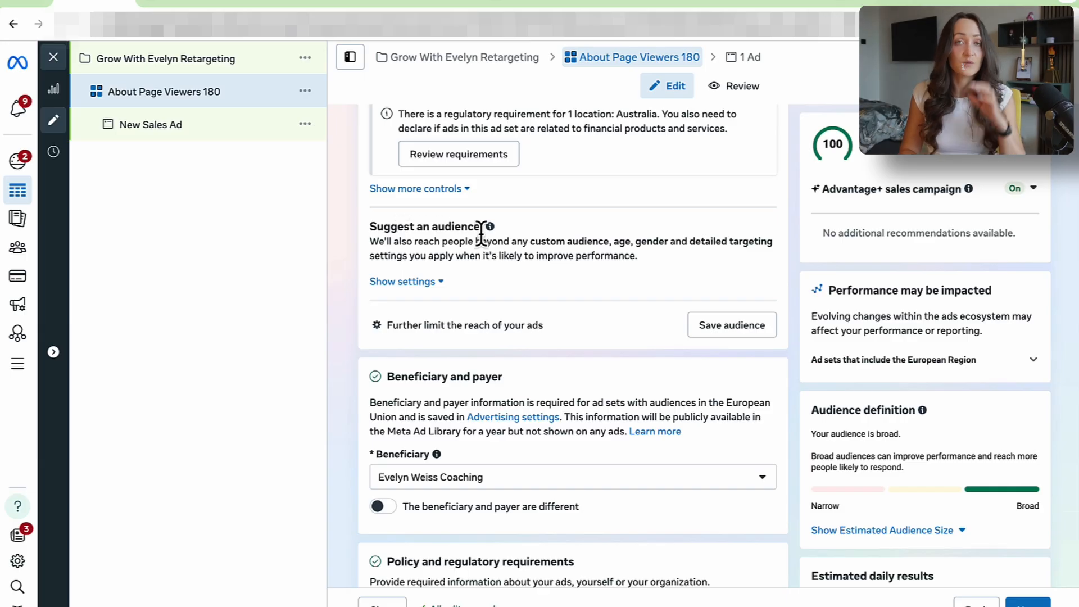
click(464, 337)
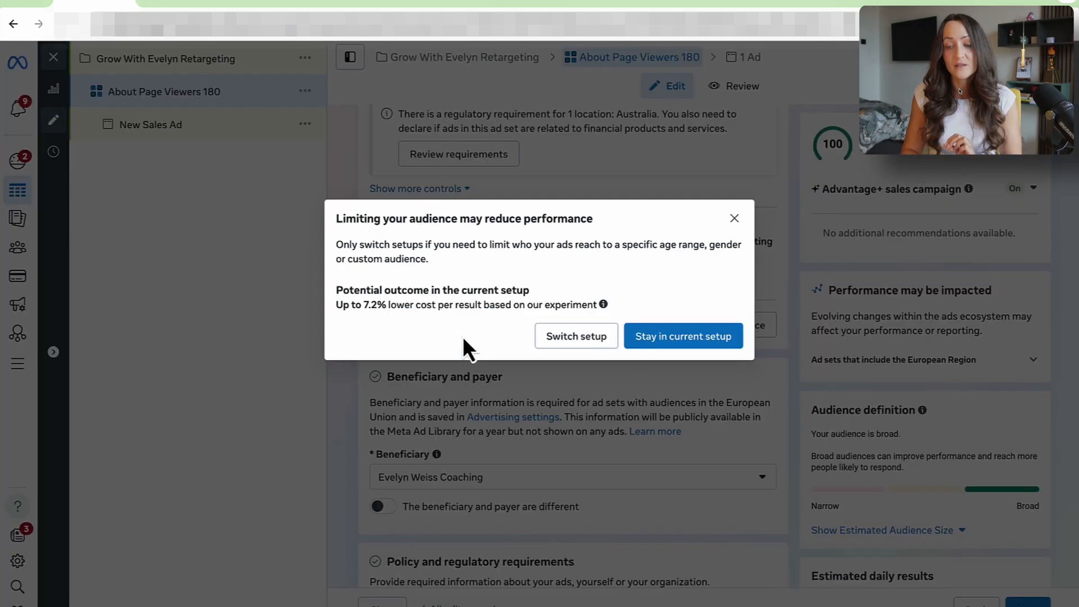
click(576, 340)
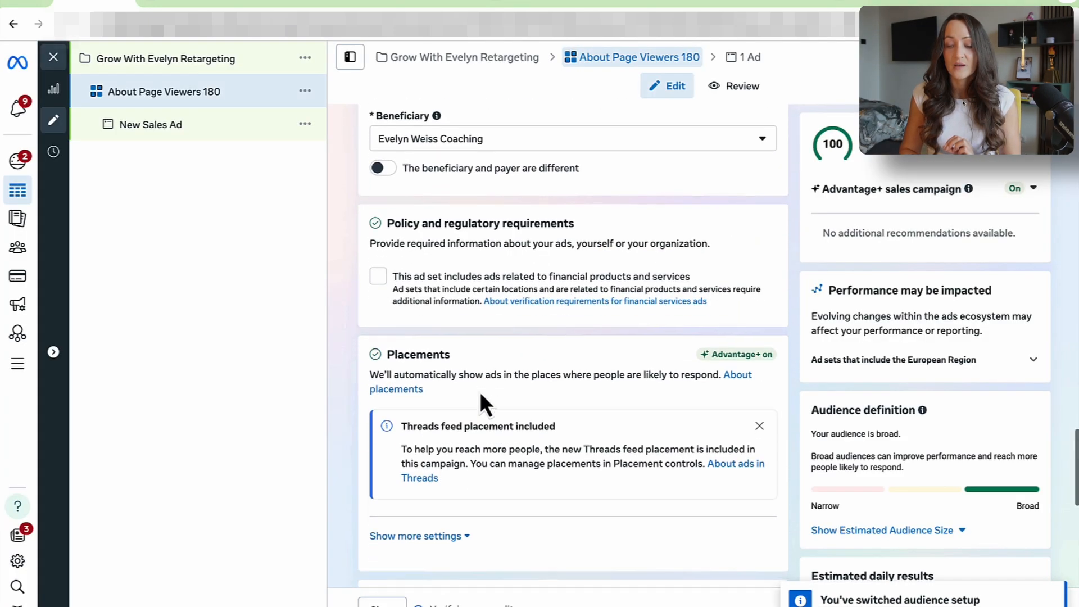
- Include the custom audience Skool Page Visitors 180 and turn off using it as a suggestion
scroll(483, 393, up, 6)
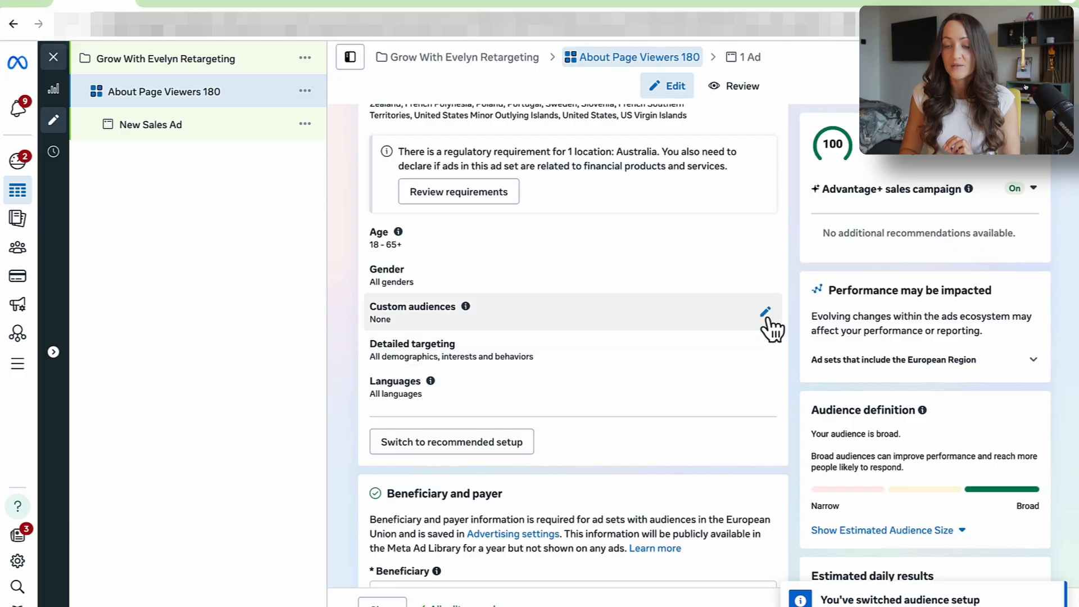
click(767, 310)
click(615, 370)
text(skool)
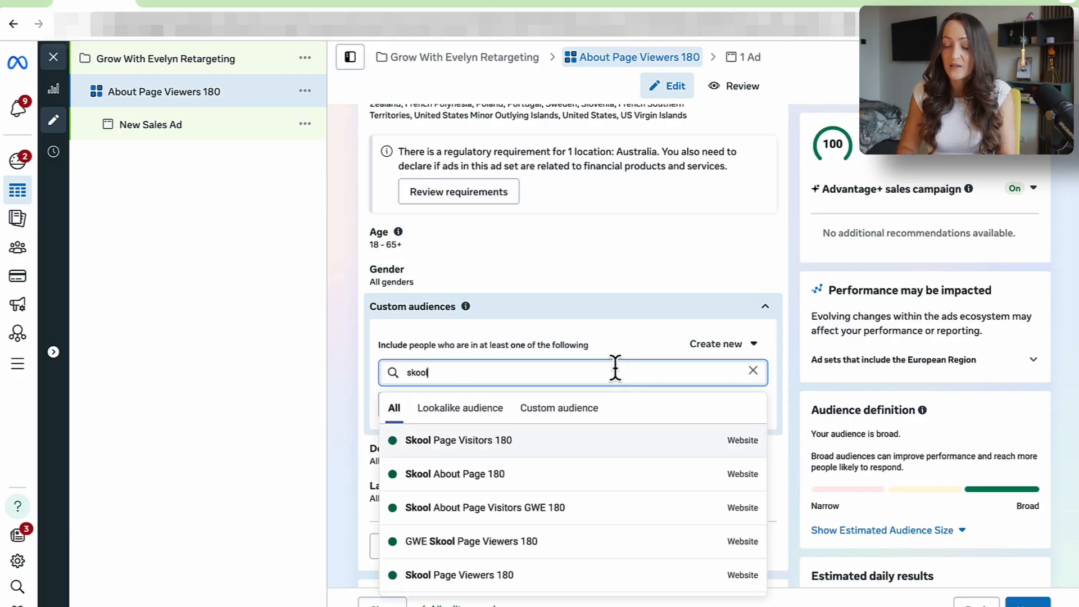
click(602, 445)
click(590, 475)
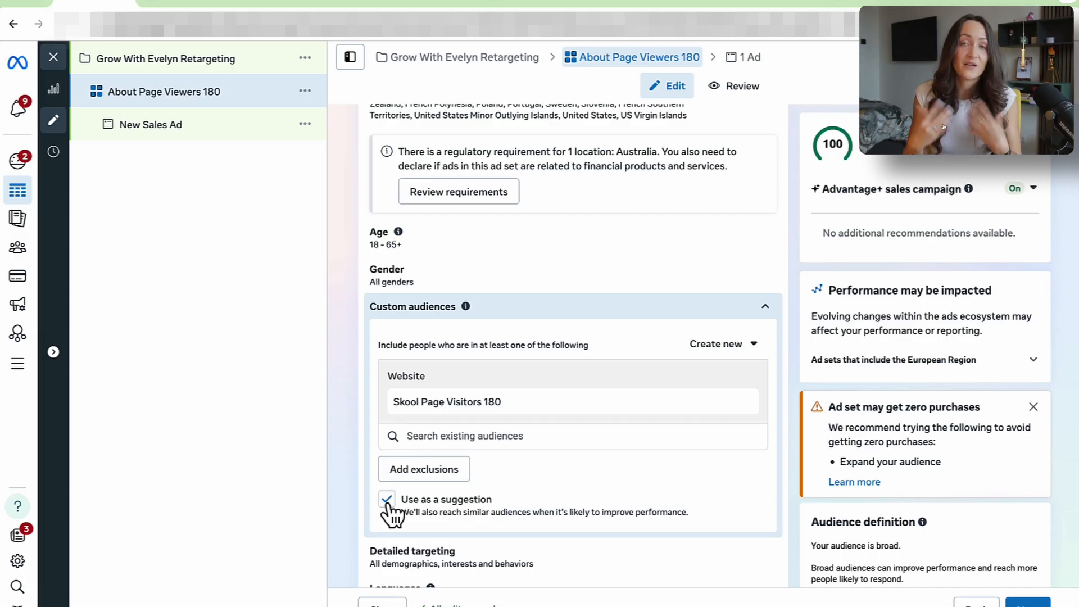
click(387, 503)
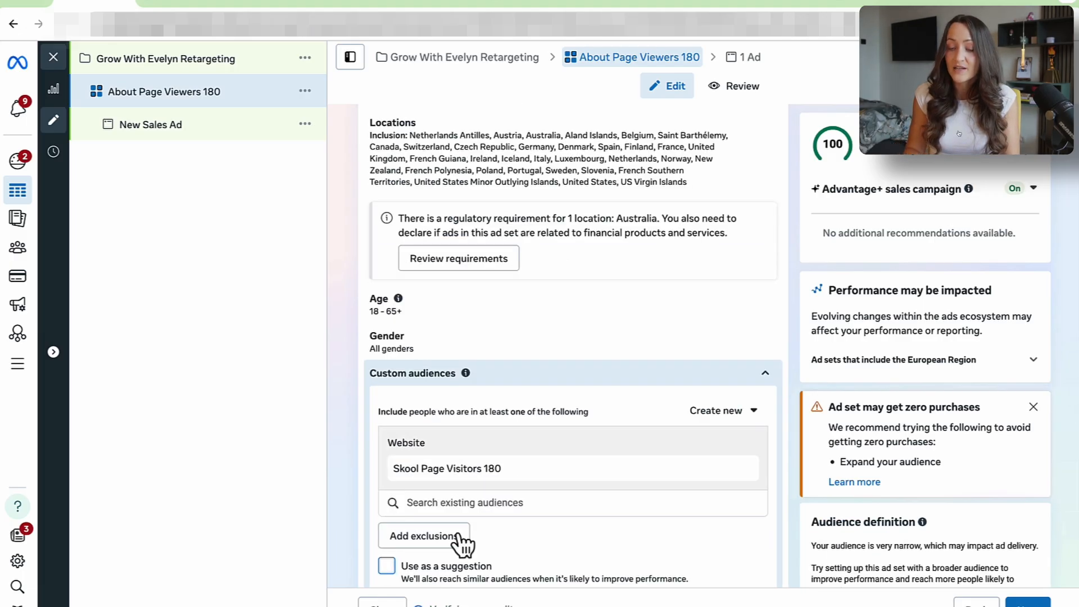
- Review the remaining ad set settings and examine the estimated audience size and daily results
scroll(578, 537, down, 3)
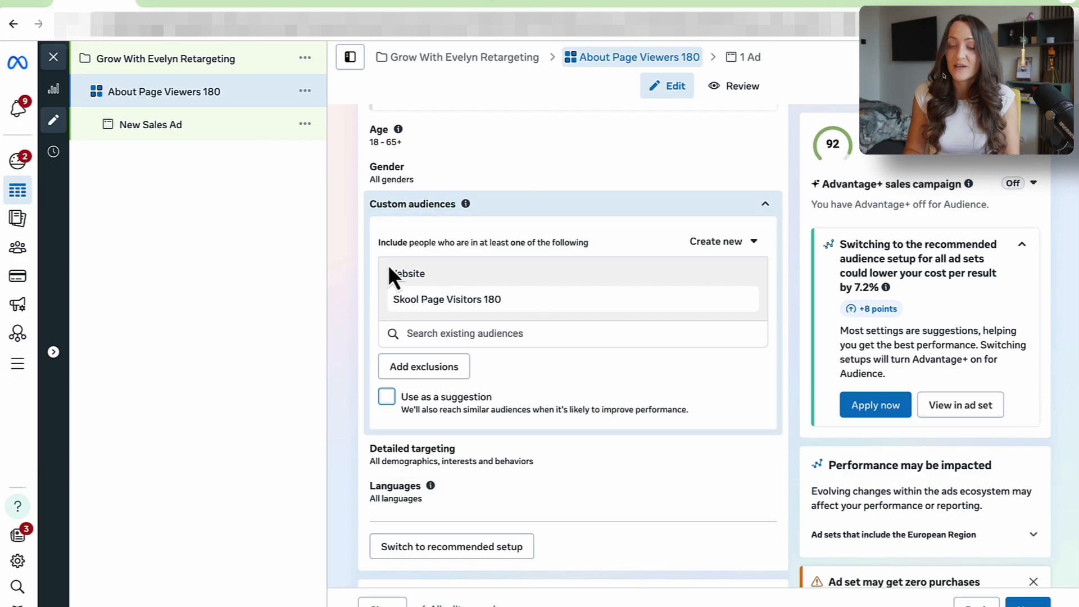
scroll(644, 467, down, 5)
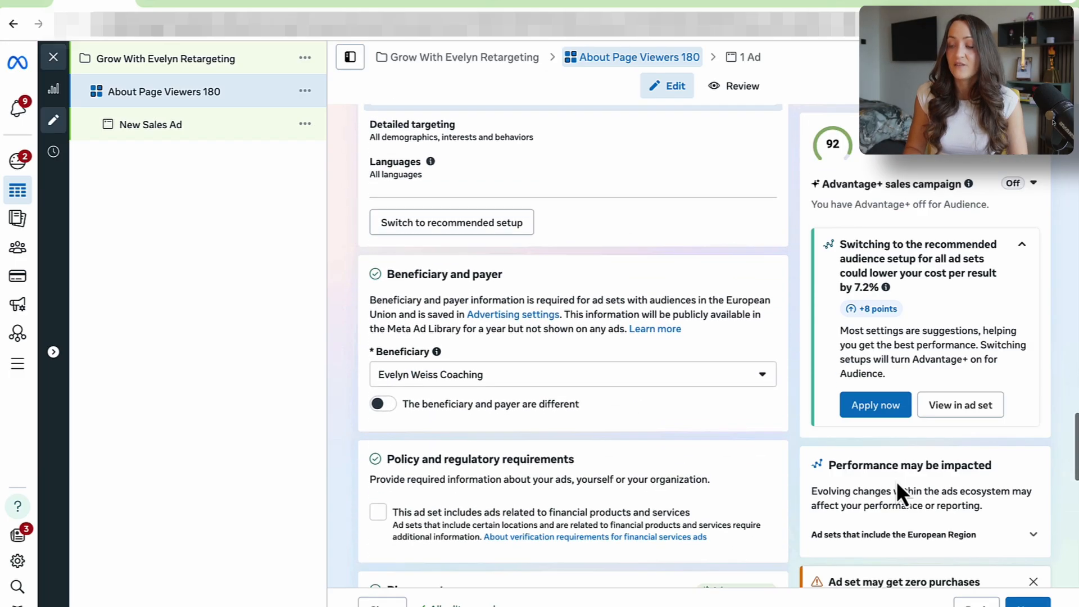
scroll(896, 481, down, 5)
scroll(896, 481, down, 3)
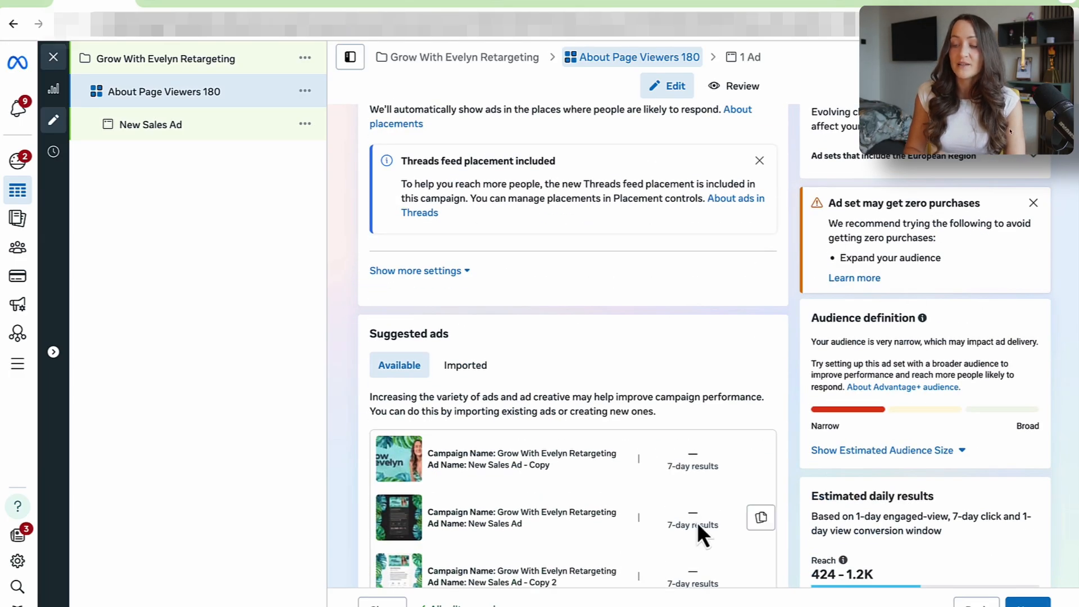
mouse_move(531, 516)
scroll(531, 517, down, 1)
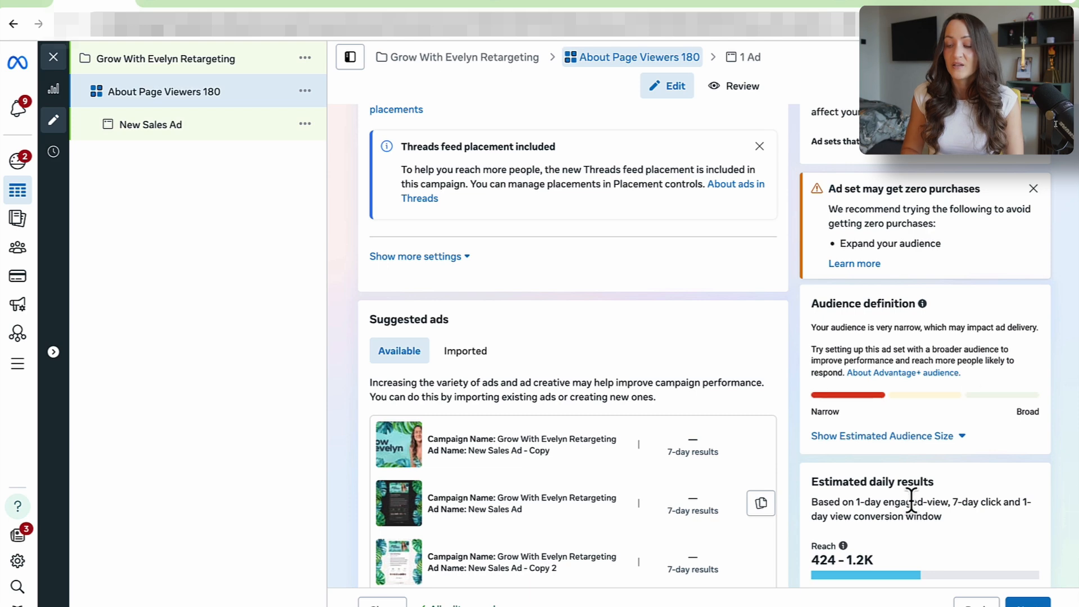
scroll(912, 502, down, 2)
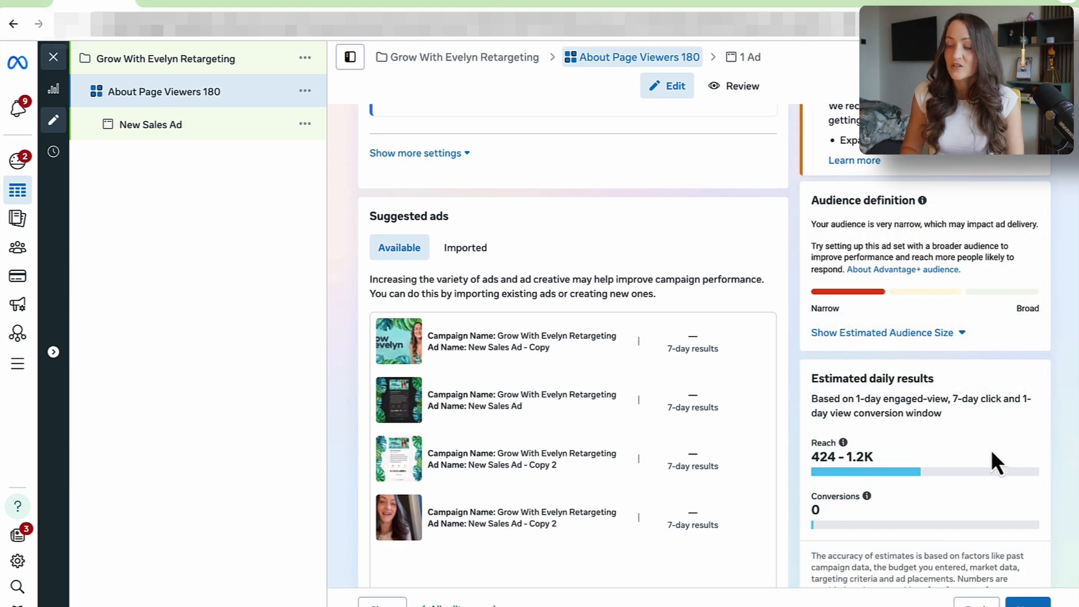
click(961, 334)
scroll(842, 231, up, 2)
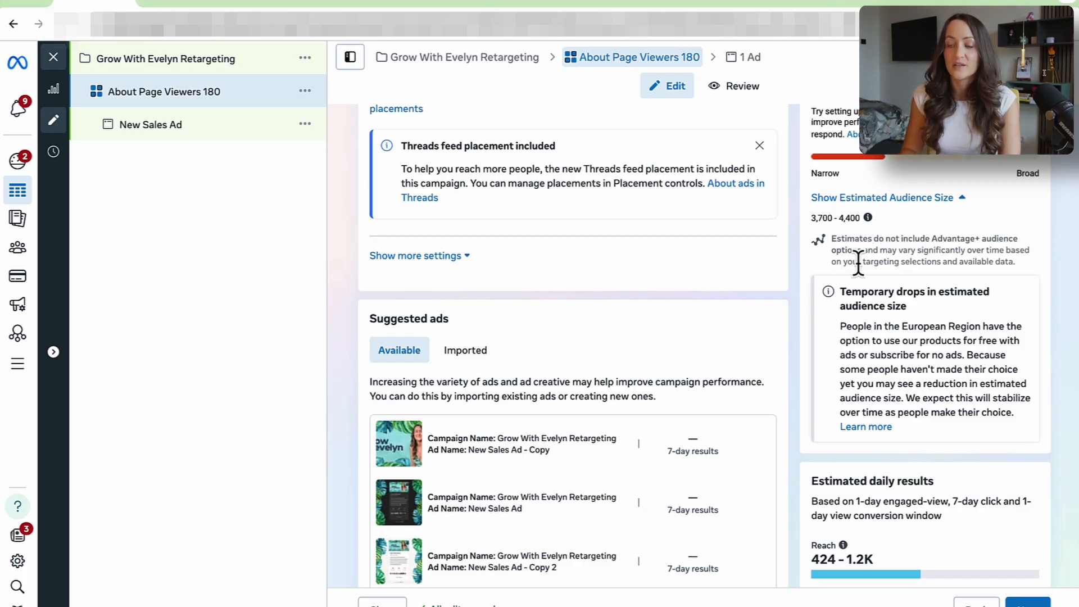
scroll(870, 275, down, 1)
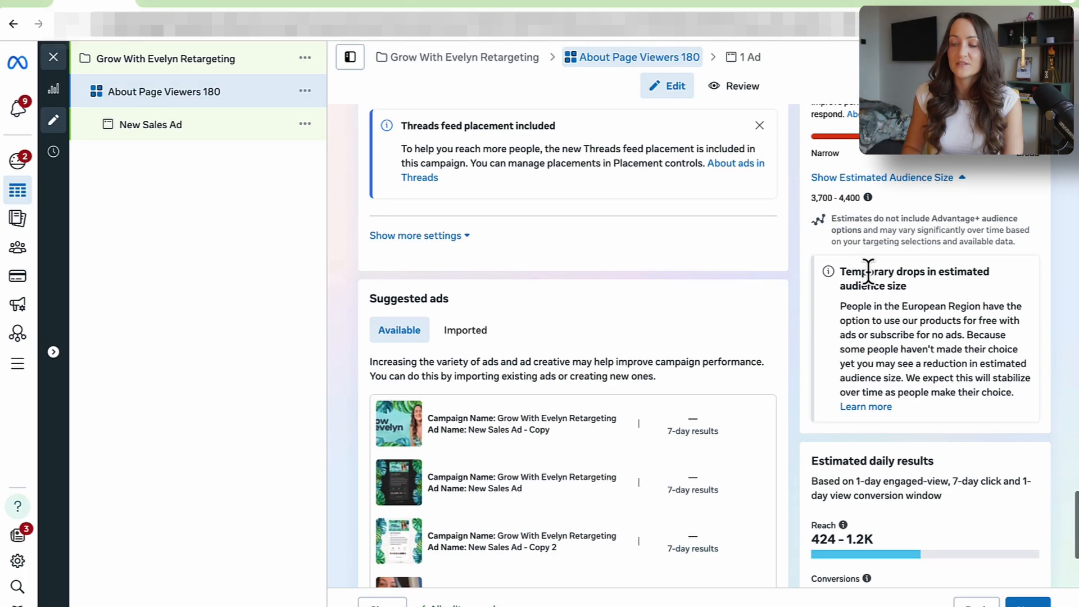
scroll(825, 301, down, 3)
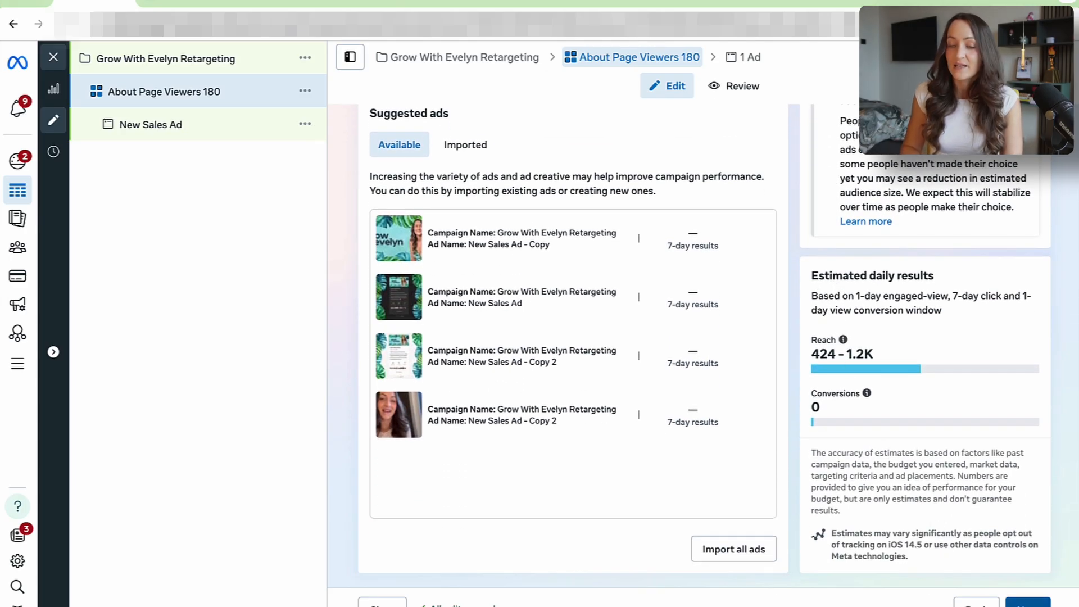
- Continue to the New Sales Ad and set its Facebook Page identity to the coaching business page
click(1028, 603)
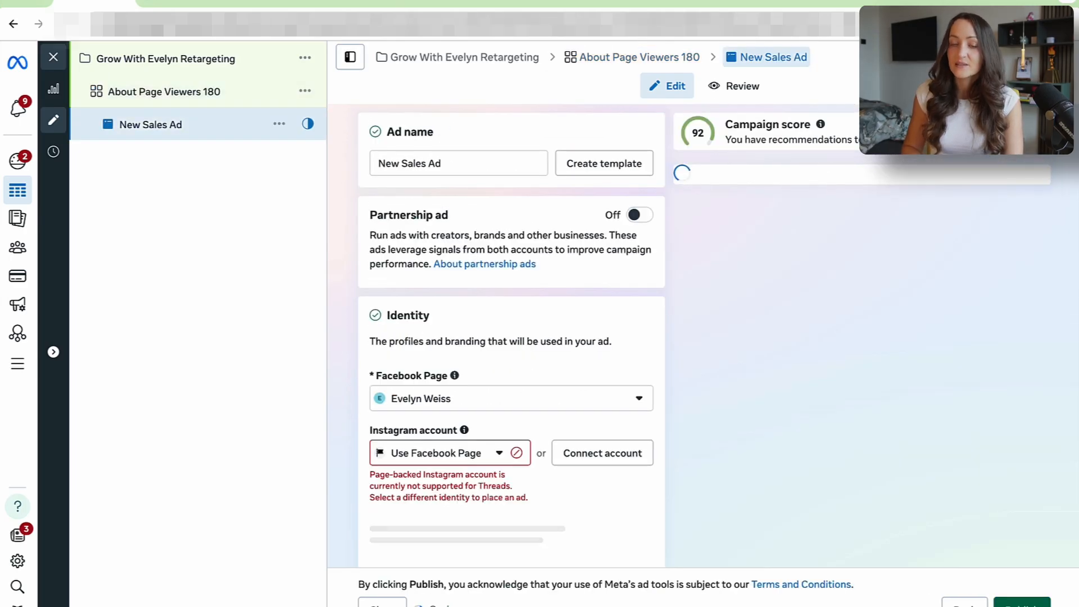
click(516, 405)
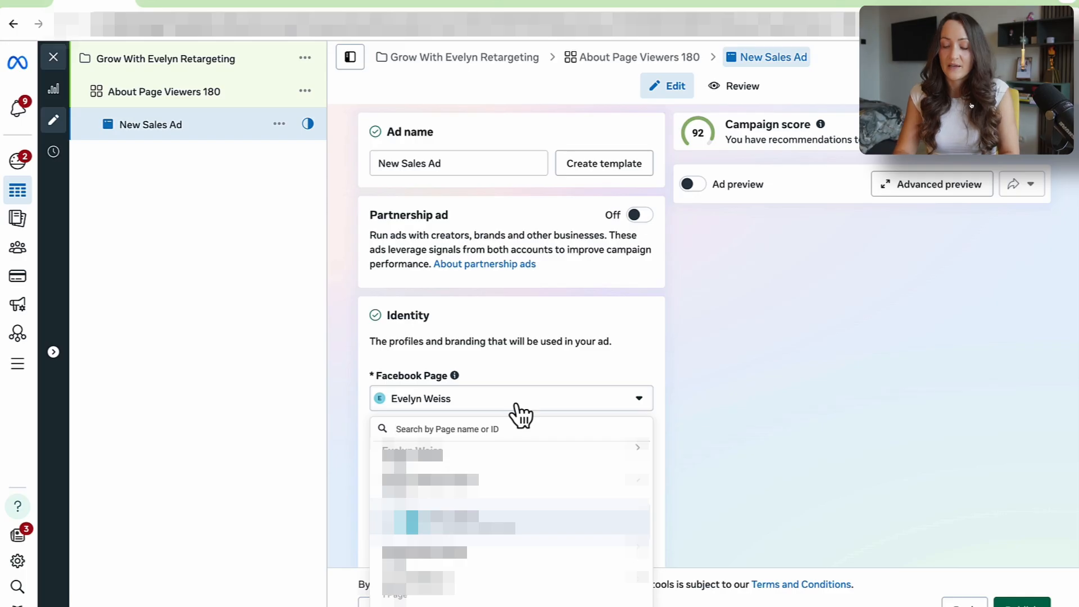
text(gro)
click(490, 456)
text(coach)
click(497, 494)
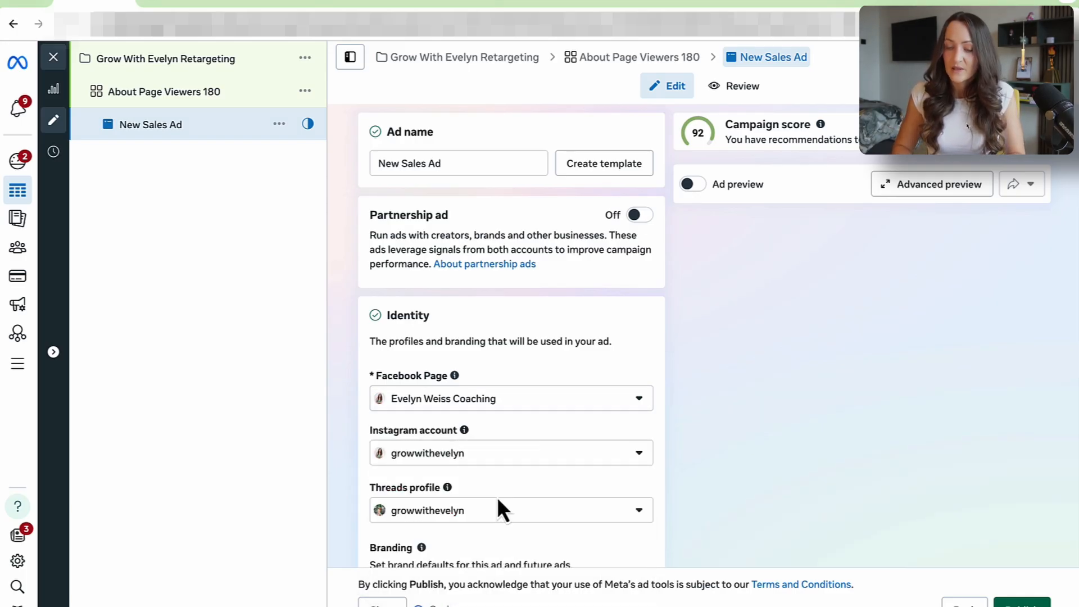
scroll(497, 497, down, 2)
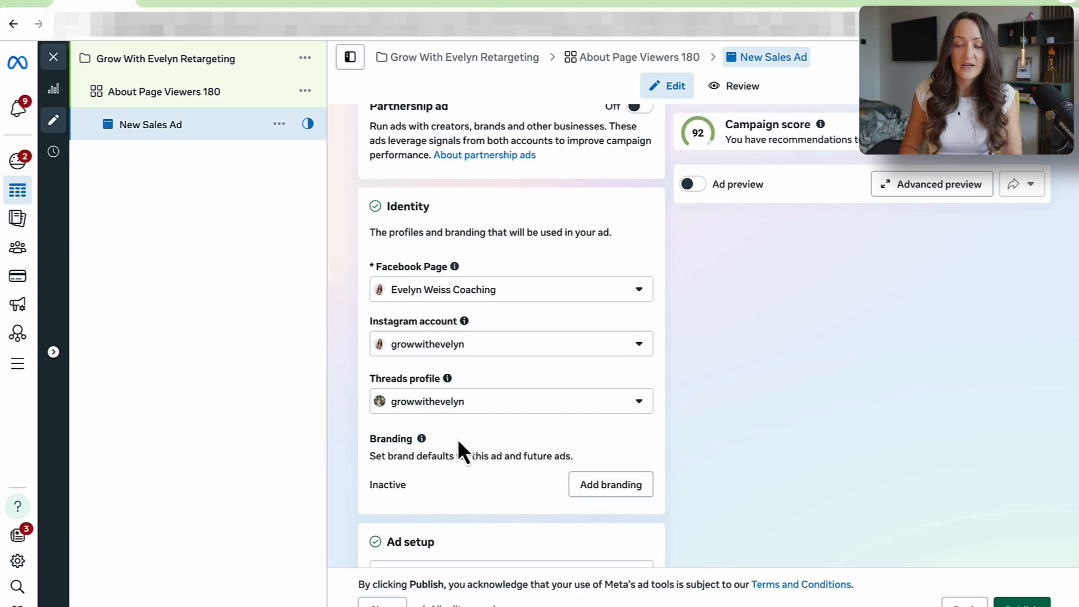
scroll(458, 439, down, 4)
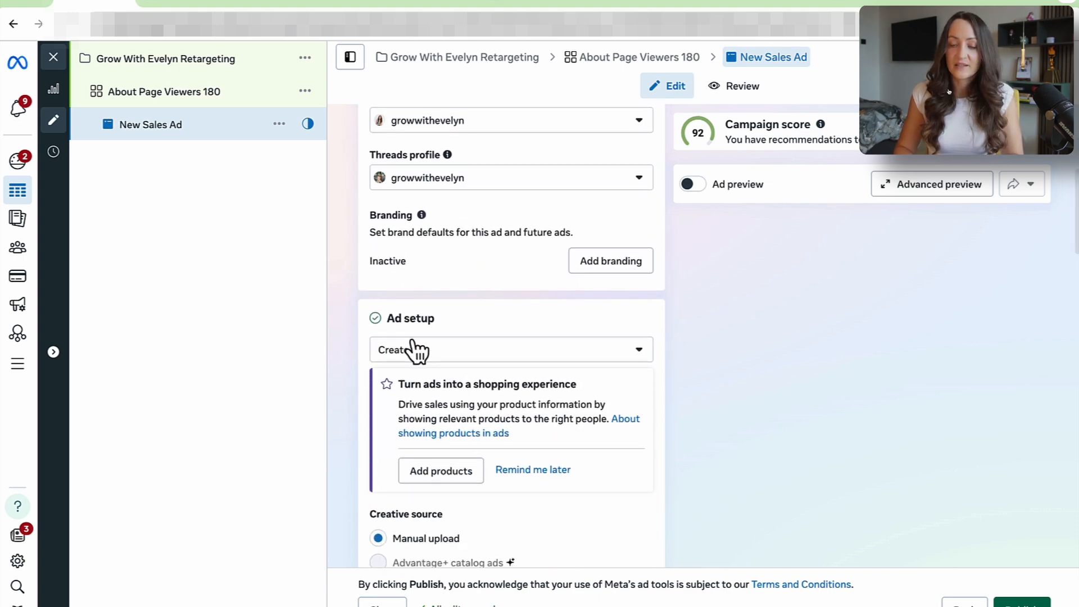
- Set up the creative of the New Sales Ad as an image ad
scroll(558, 382, down, 5)
scroll(558, 382, down, 12)
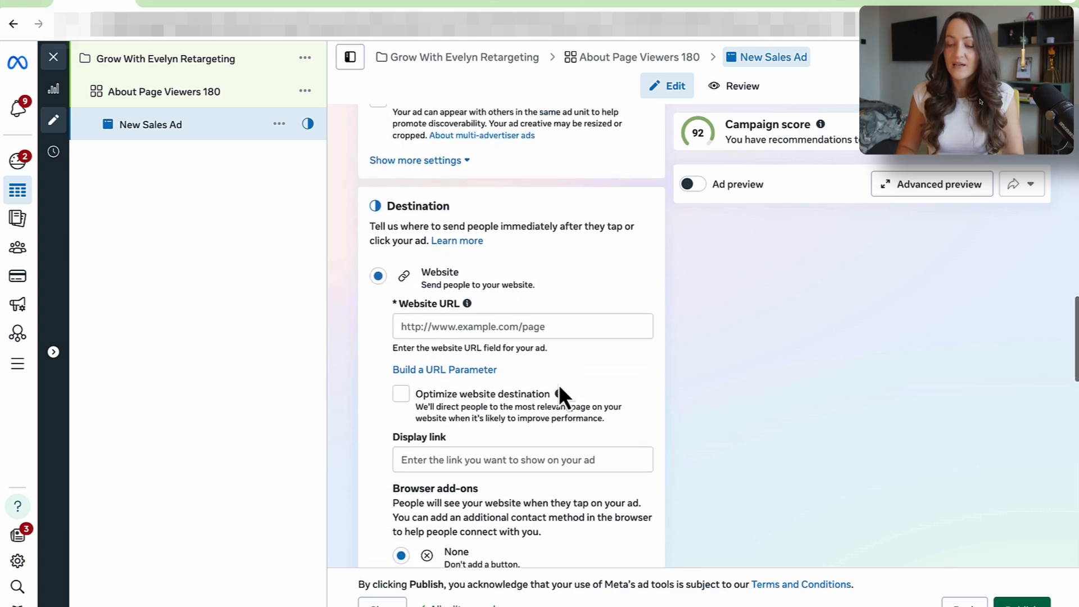
click(421, 420)
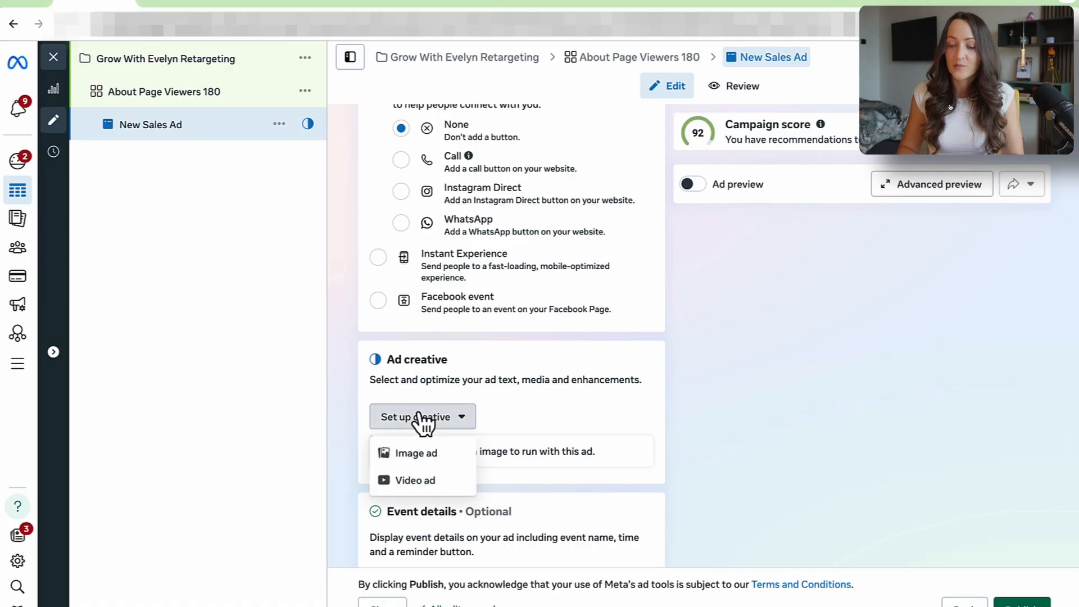
click(453, 463)
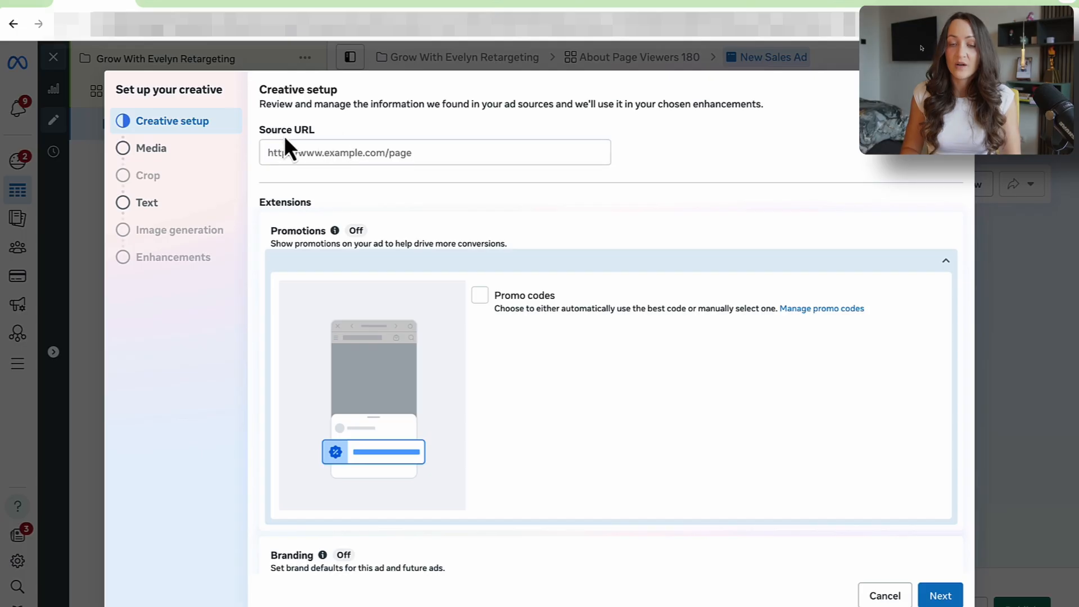
click(366, 5)
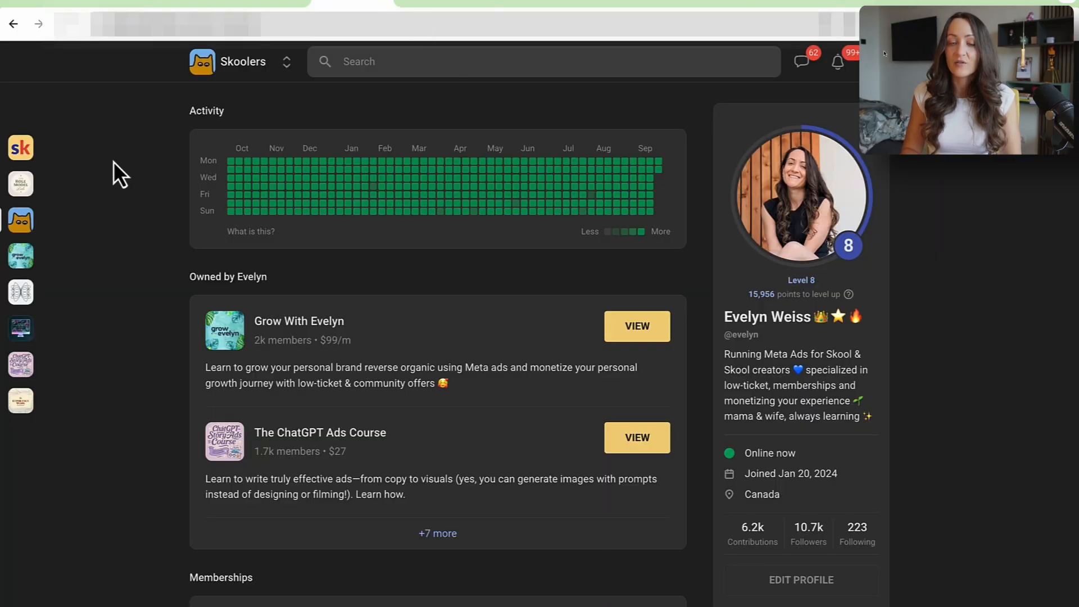
click(22, 260)
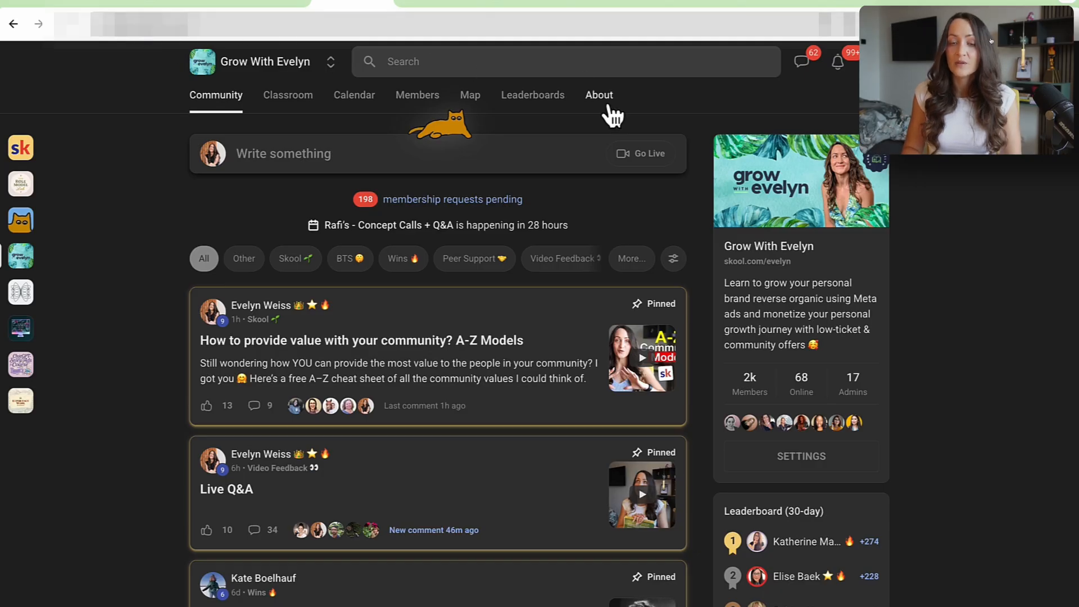
click(608, 107)
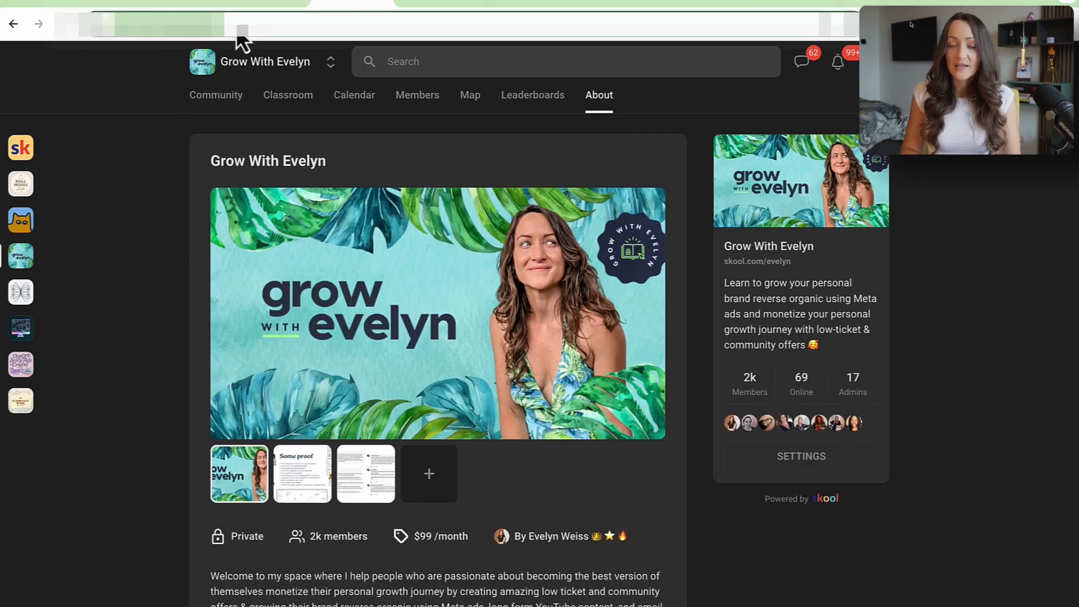
click(91, 12)
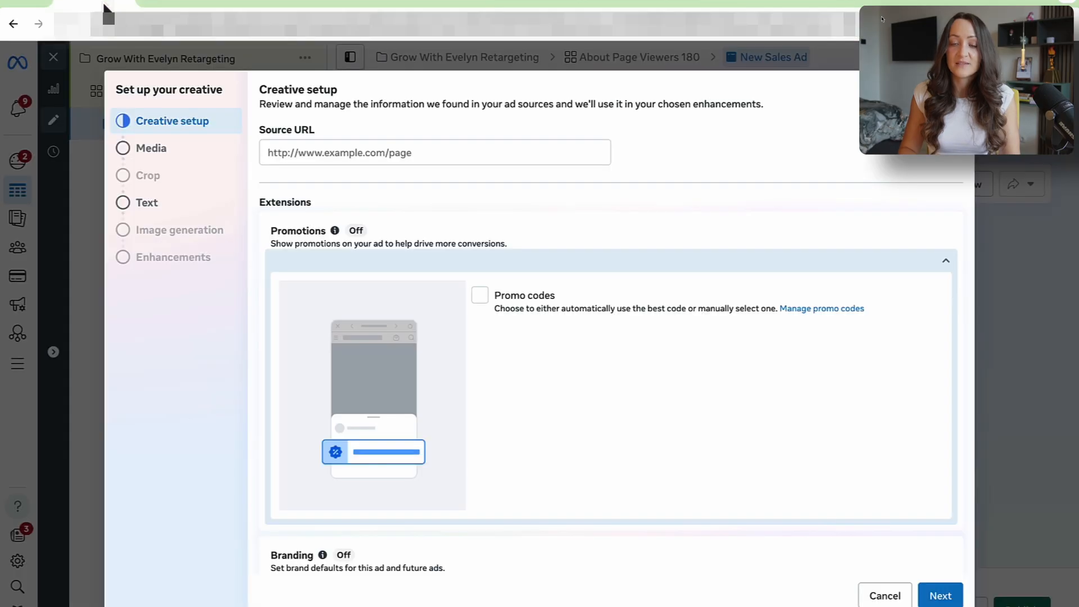
click(368, 153)
text(https://www.skool.com/evelyn/about)
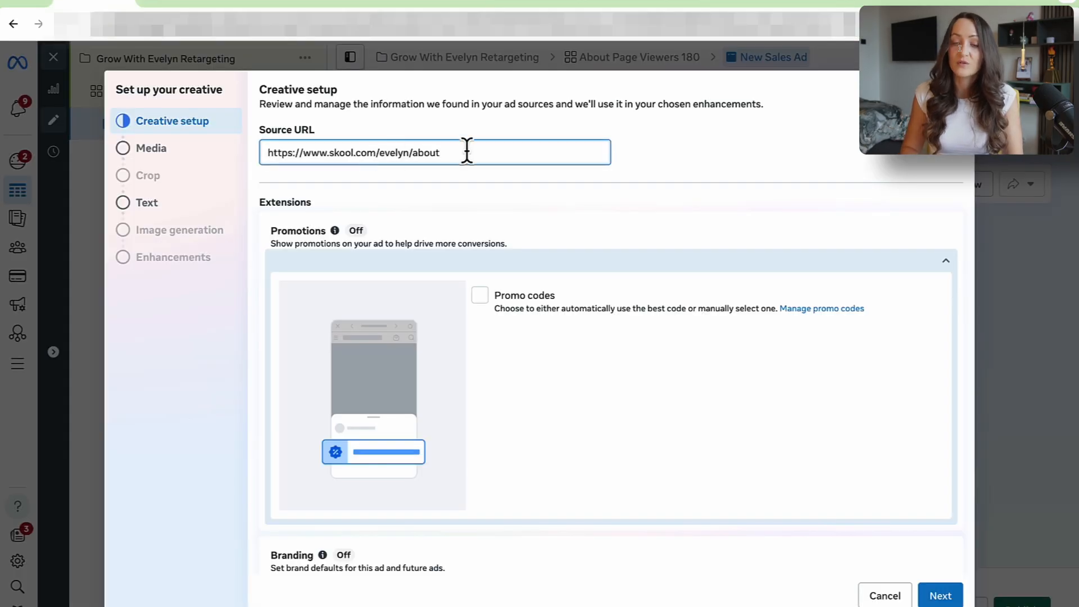
click(686, 151)
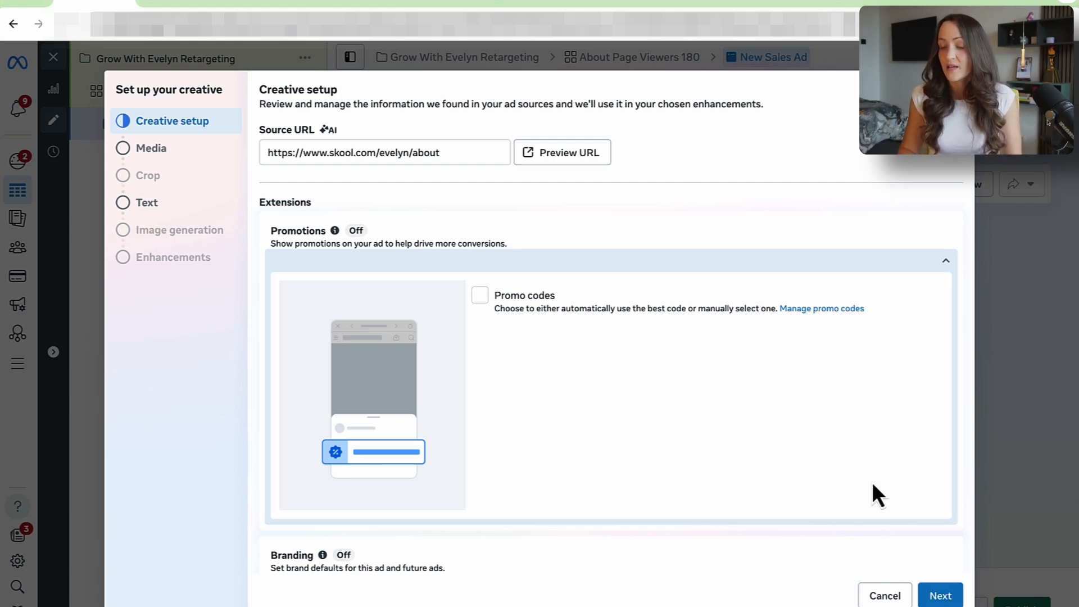
- Remove all suggested site links from the creative, from Growth Guidance through See more, and continue to the media selection
scroll(873, 485, down, 7)
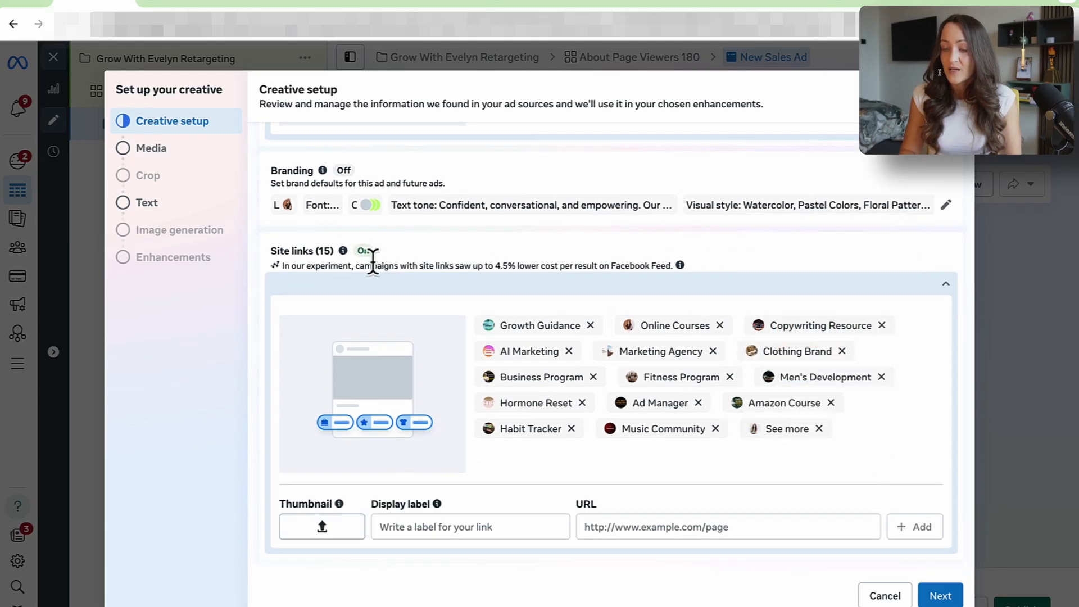
click(591, 325)
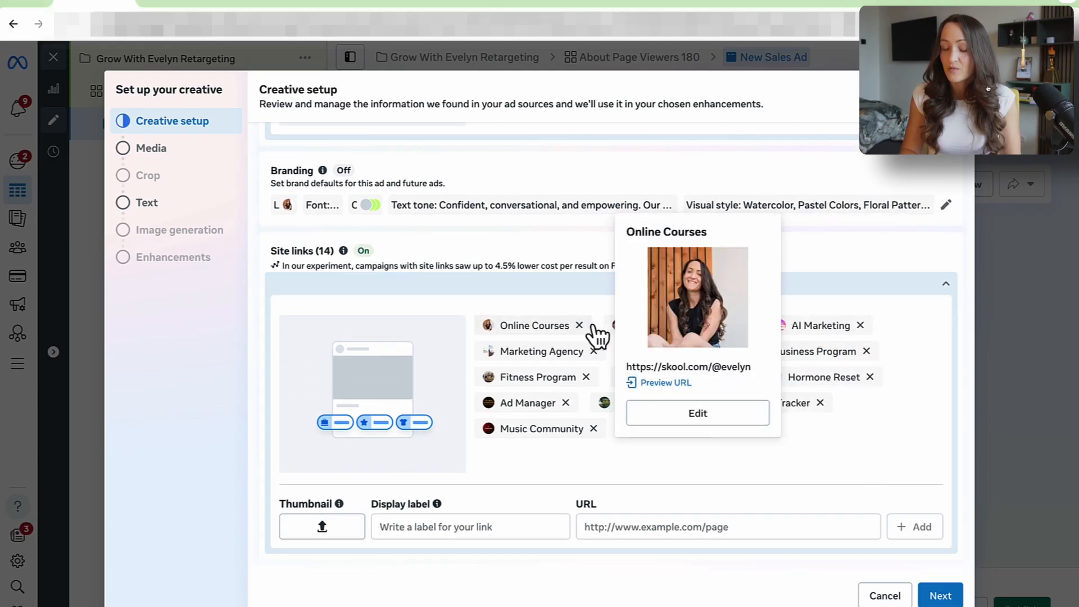
click(579, 325)
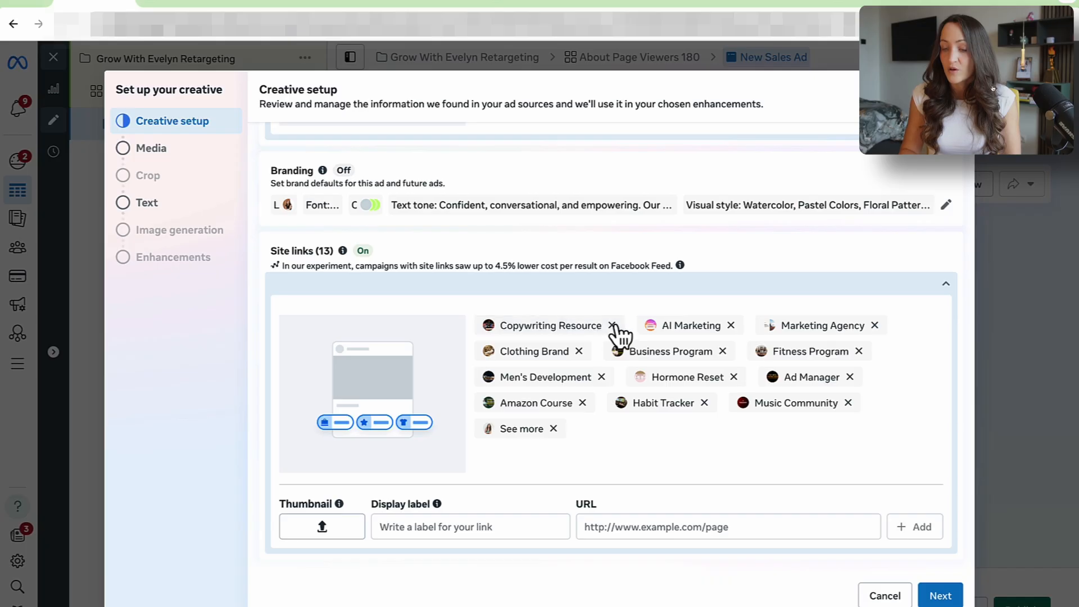
click(613, 324)
click(569, 325)
click(595, 325)
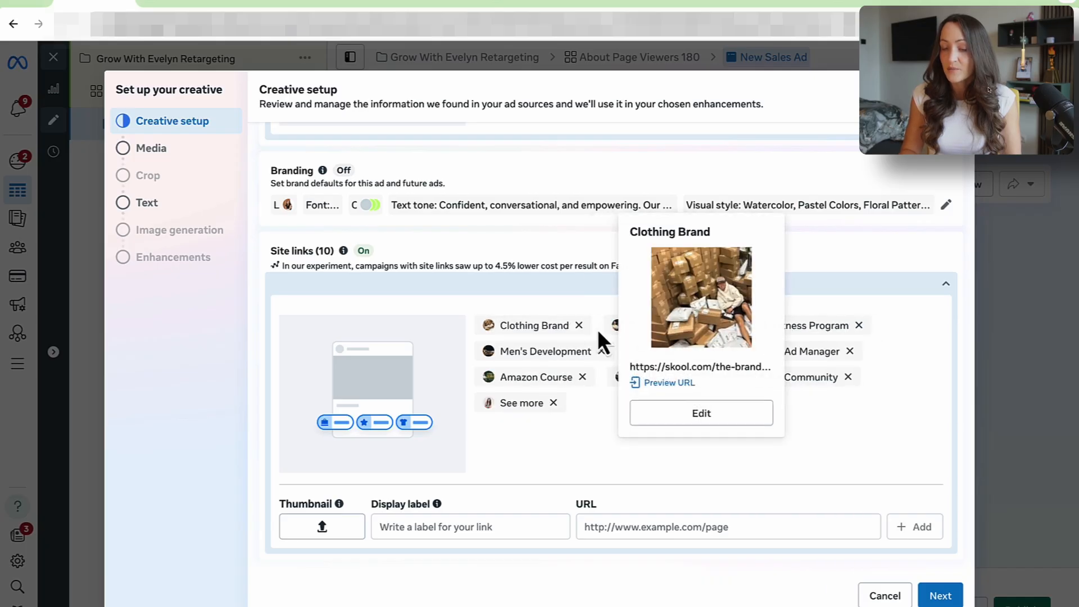
click(579, 325)
click(596, 325)
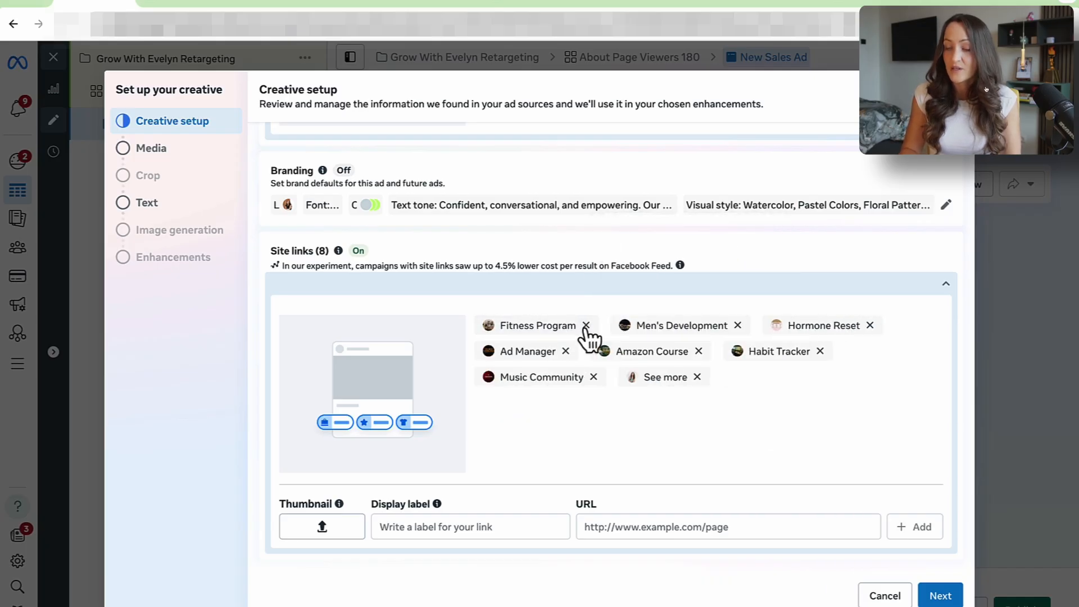
click(586, 325)
click(599, 325)
click(588, 325)
click(574, 325)
click(582, 325)
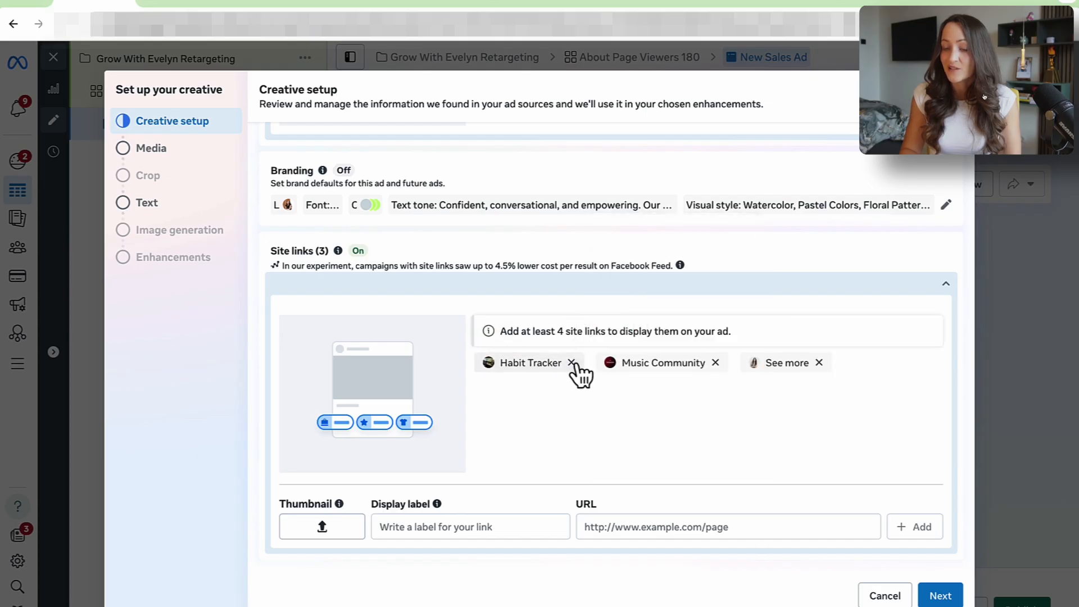
click(577, 363)
click(594, 362)
click(562, 364)
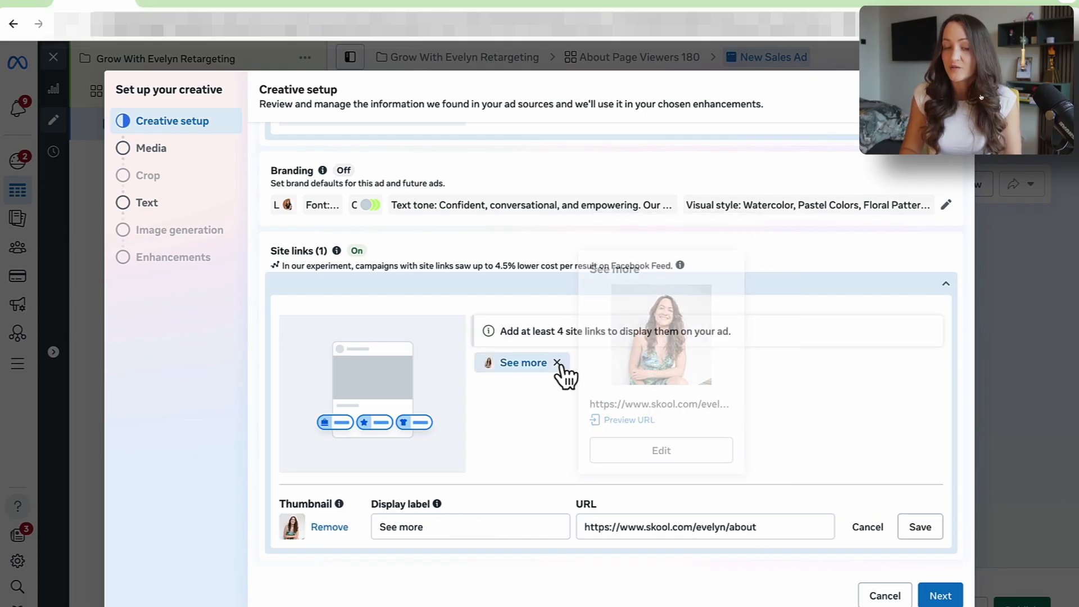
click(925, 578)
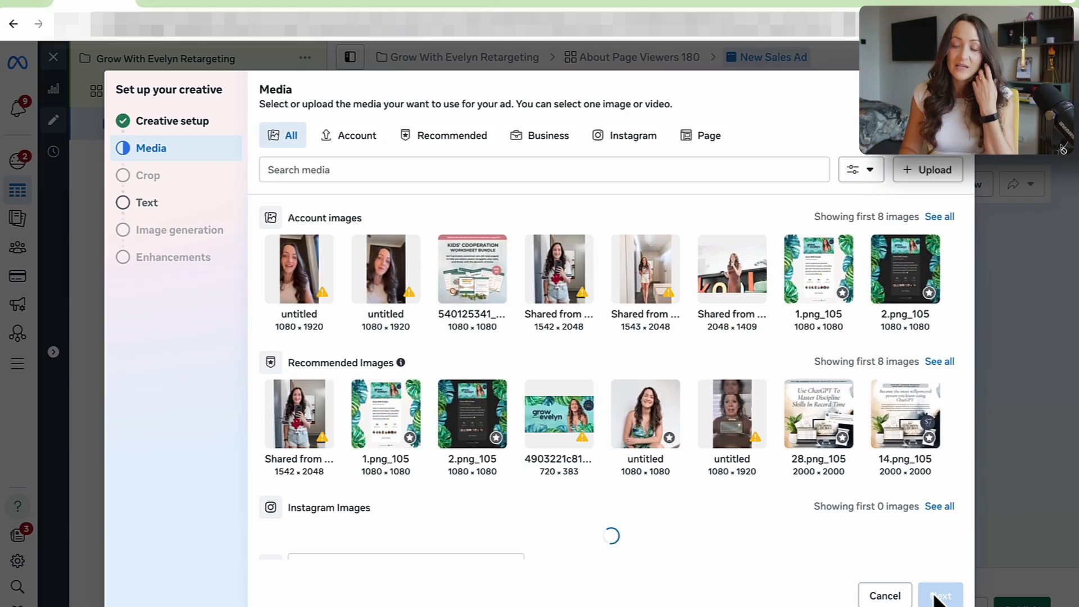
- Switch to the Skool About page and save the Grow With Evelyn cover image to Downloads
click(346, 5)
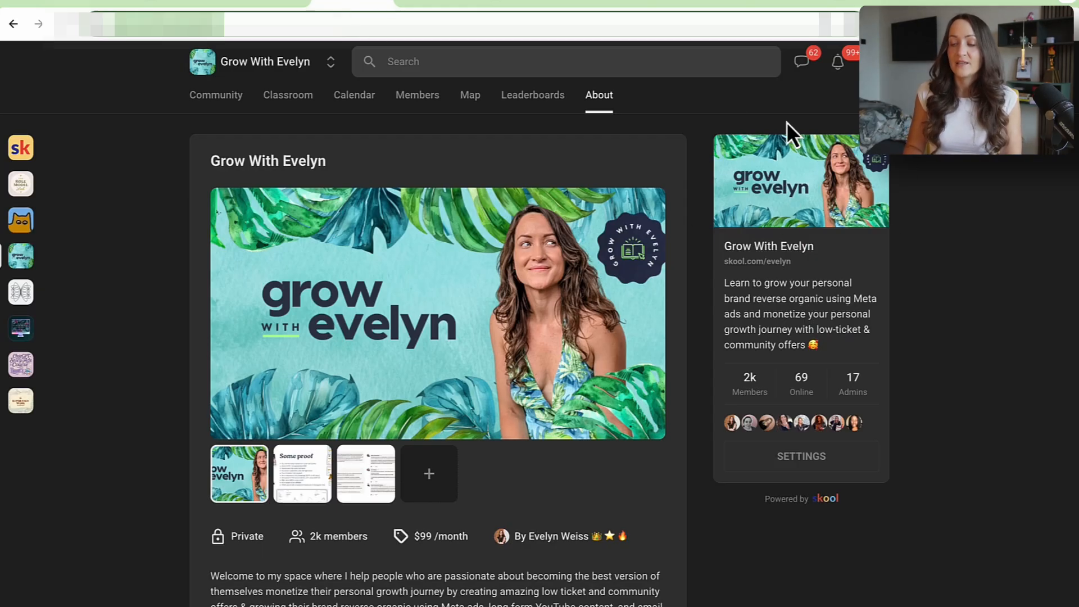
right_click(839, 187)
click(882, 214)
click(663, 382)
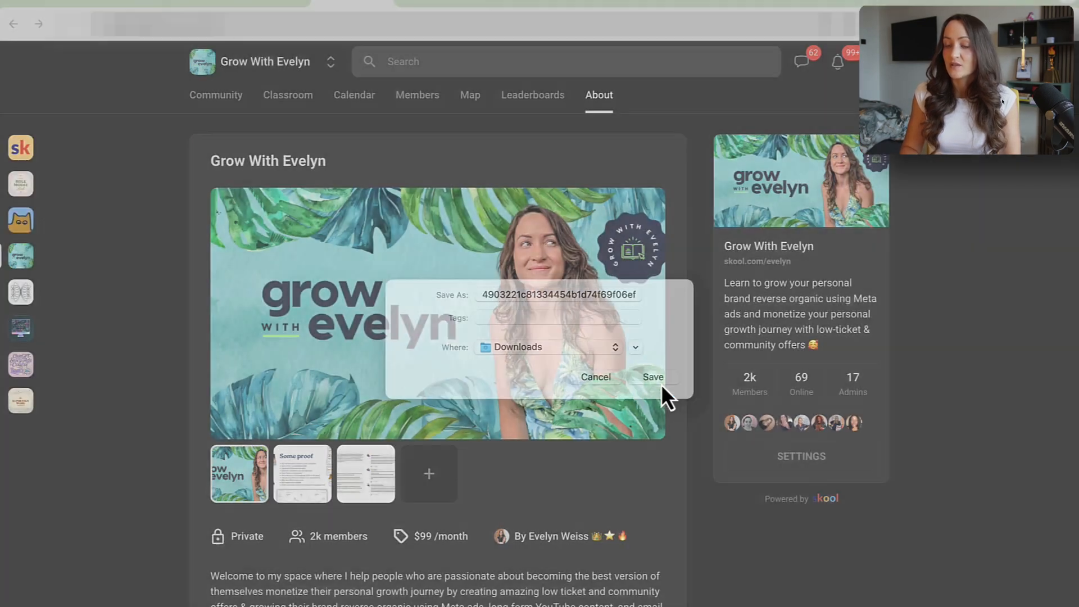
- Upload the saved cover image as the ad's media in Ads Manager and accept the default placement crops
click(99, 5)
drag(810, 70, 452, 277)
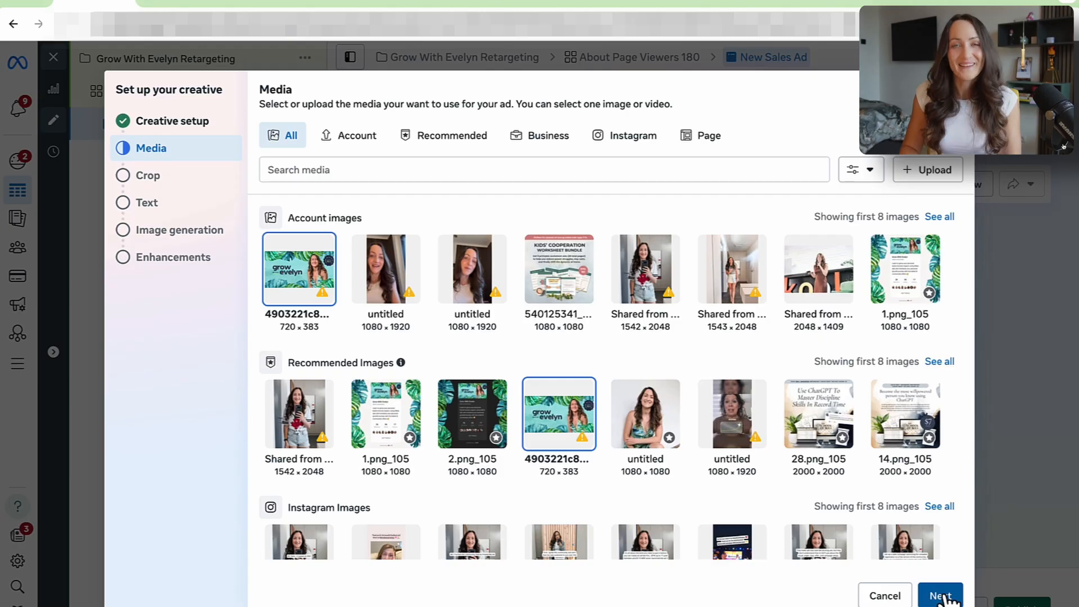
click(947, 597)
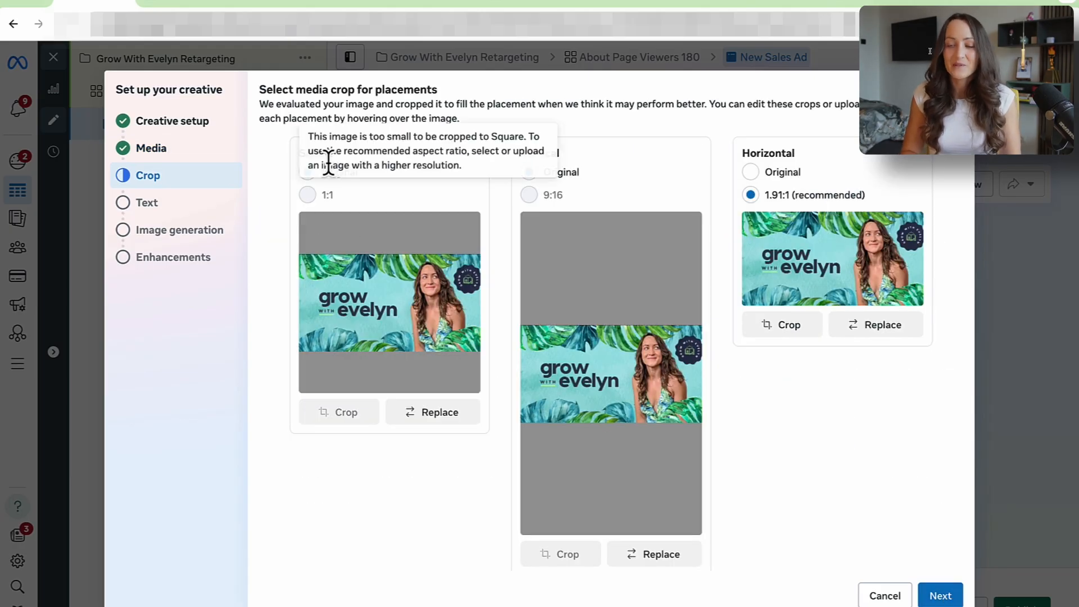
click(940, 597)
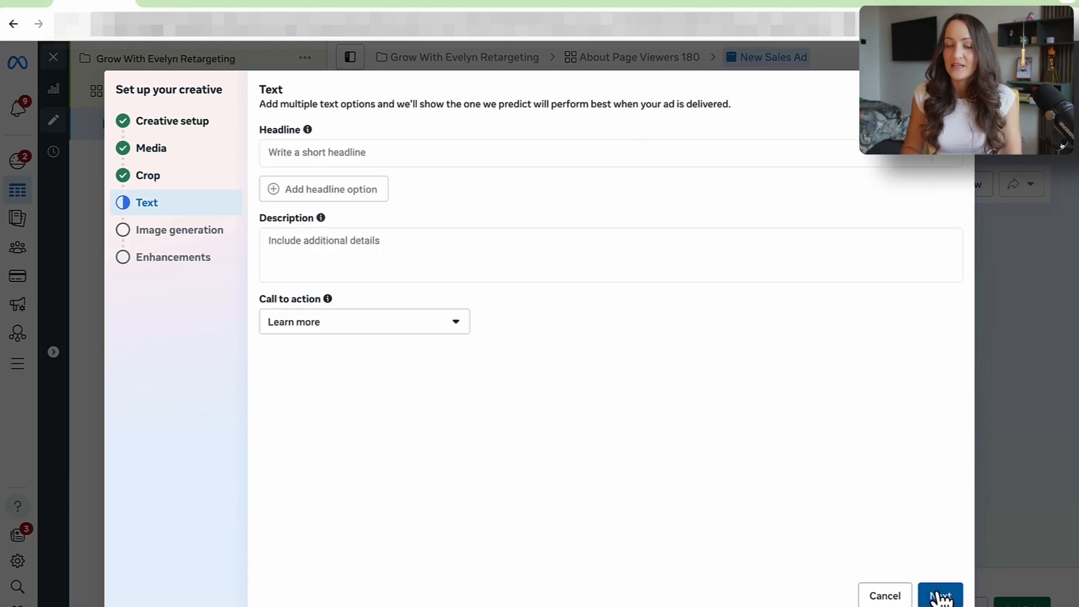
- Copy the description on the Skool About page, from the welcome paragraph through the checklist of who it is for
click(354, 5)
scroll(314, 393, down, 5)
click(490, 571)
drag(490, 570, 259, 414)
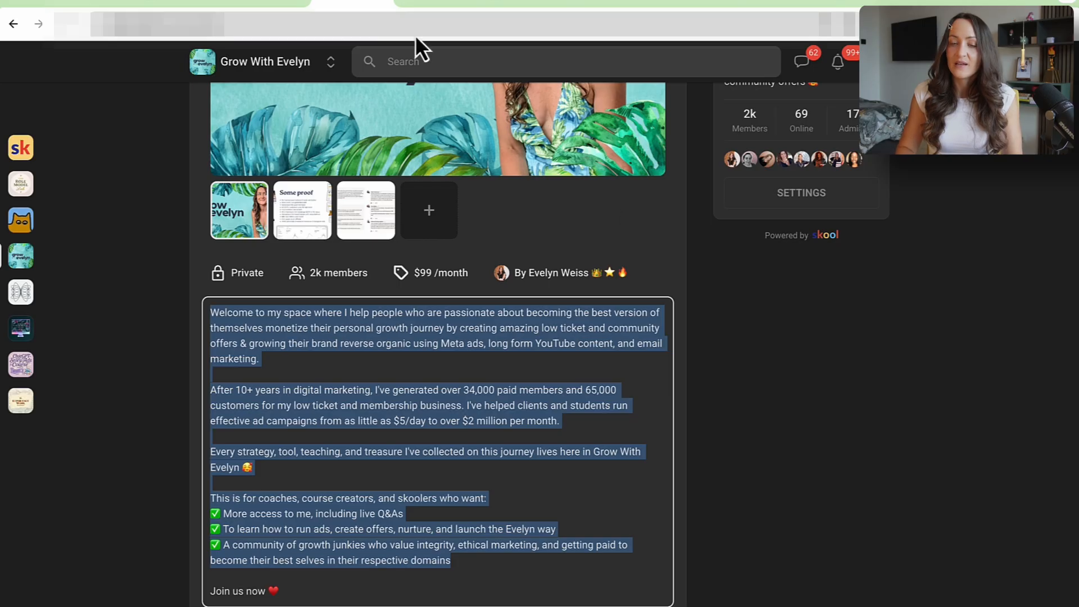
- Look over the angles in the Retargeting Ad Angles document and open ChatGPT in a new browser tab
click(181, 9)
scroll(484, 455, down, 5)
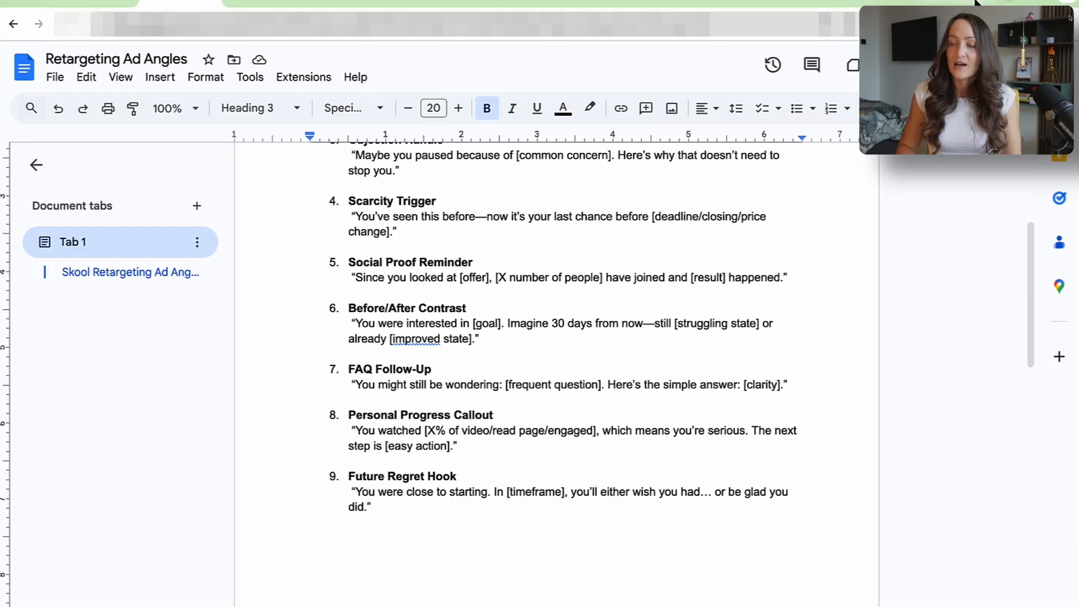
key(ctrl+t)
text(ch)
key(Return)
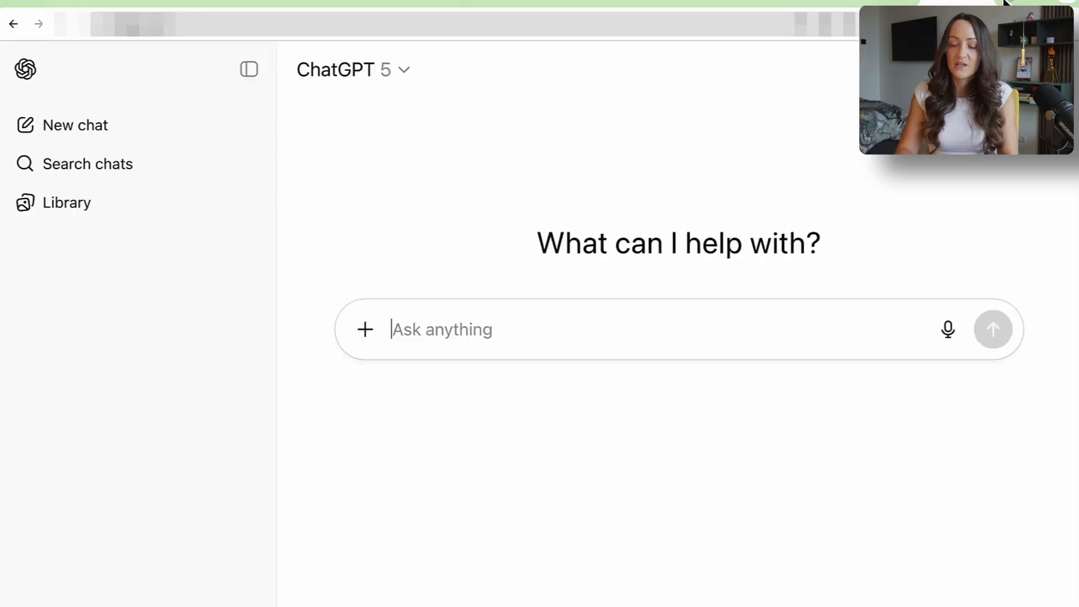
- Begin a ChatGPT prompt with "This is my about page copy:" and paste the copied About page description below it
text(This is m)
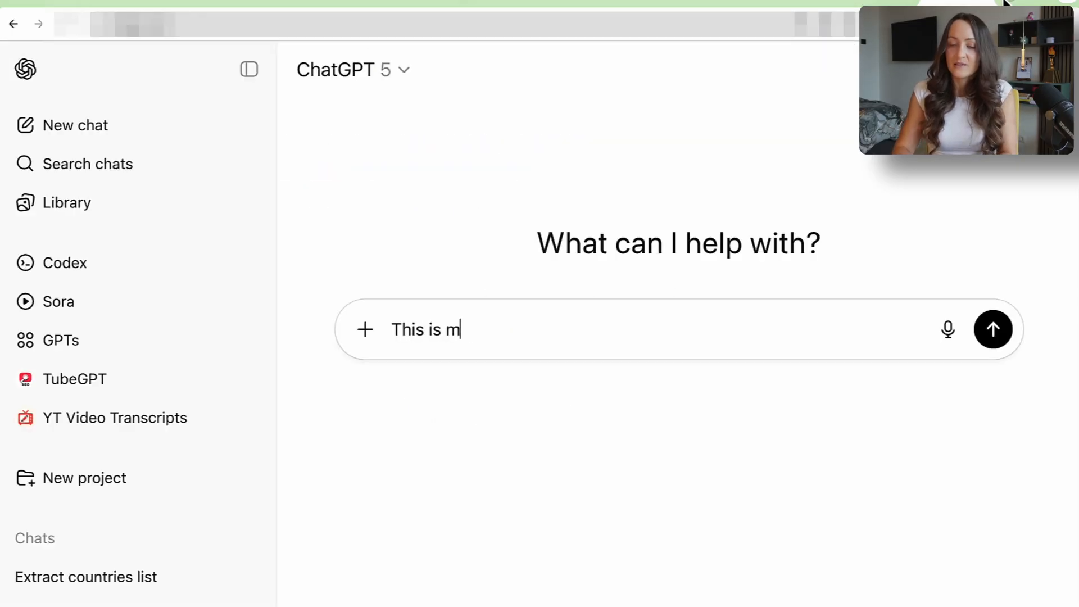
text(y about page copy)
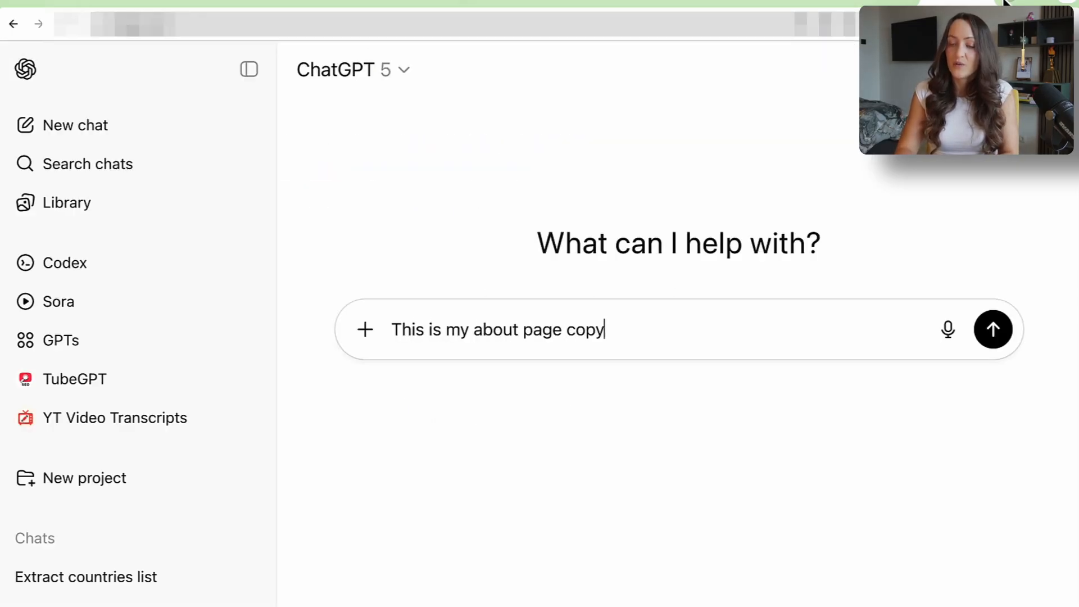
text(:)
key(shift+Return)
key(ctrl+v)
- Below the pasted copy, add "Please update the beginning to always reflect the retargeting angle, do it for all retargeting angles"
key(shift+Return)
key(shift+Return)
text(P)
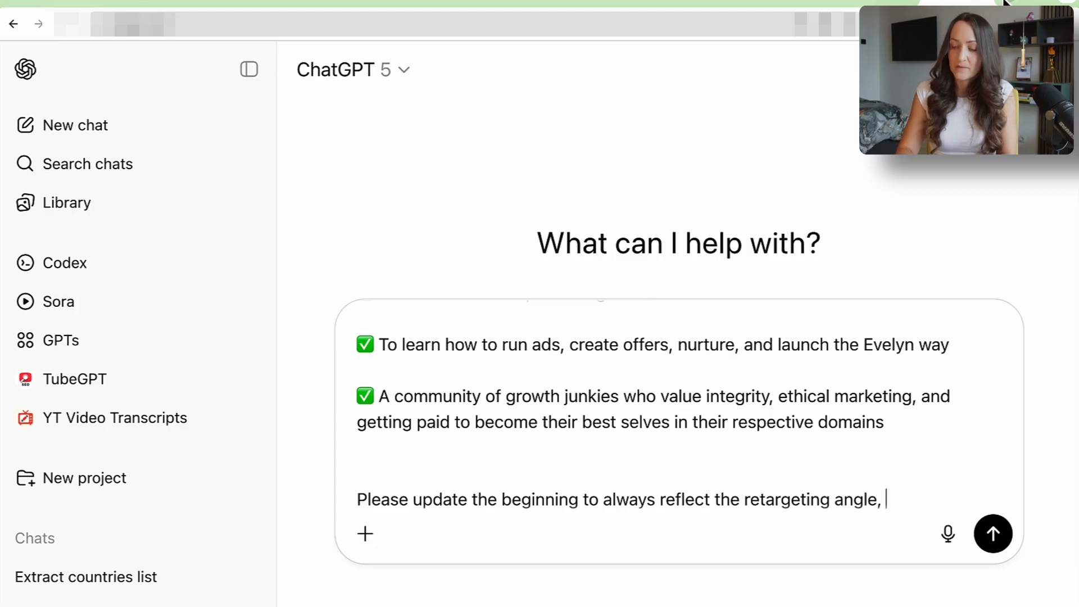
text(argeting a)
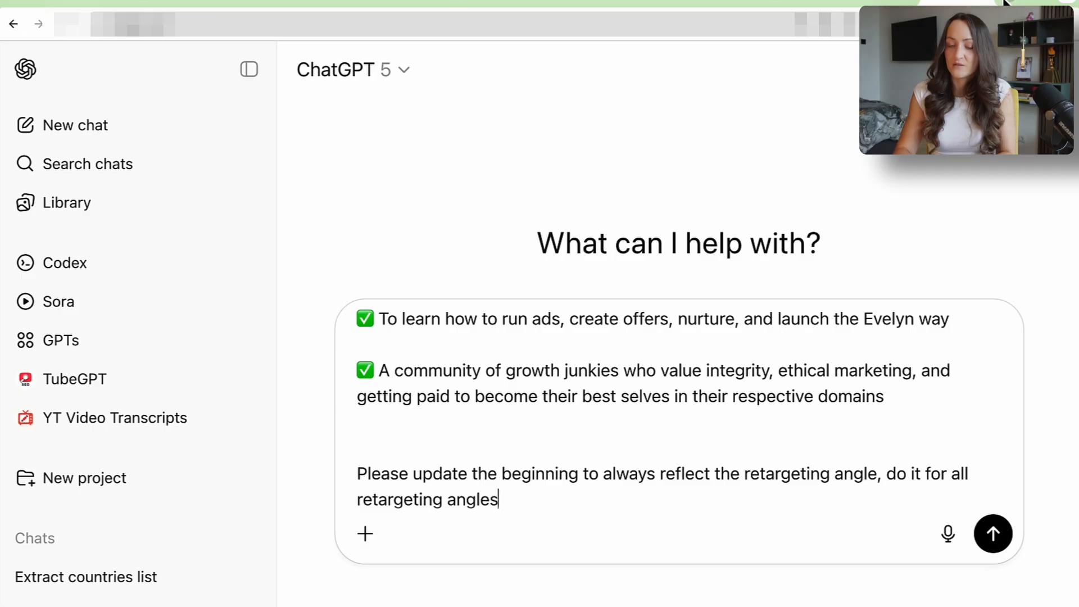
text(ngles)
- Copy the list of angles from the Retargeting Ad Angles document, paste it at the end of the ChatGPT prompt and send it
click(169, 5)
drag(423, 532, 340, 228)
click(937, 2)
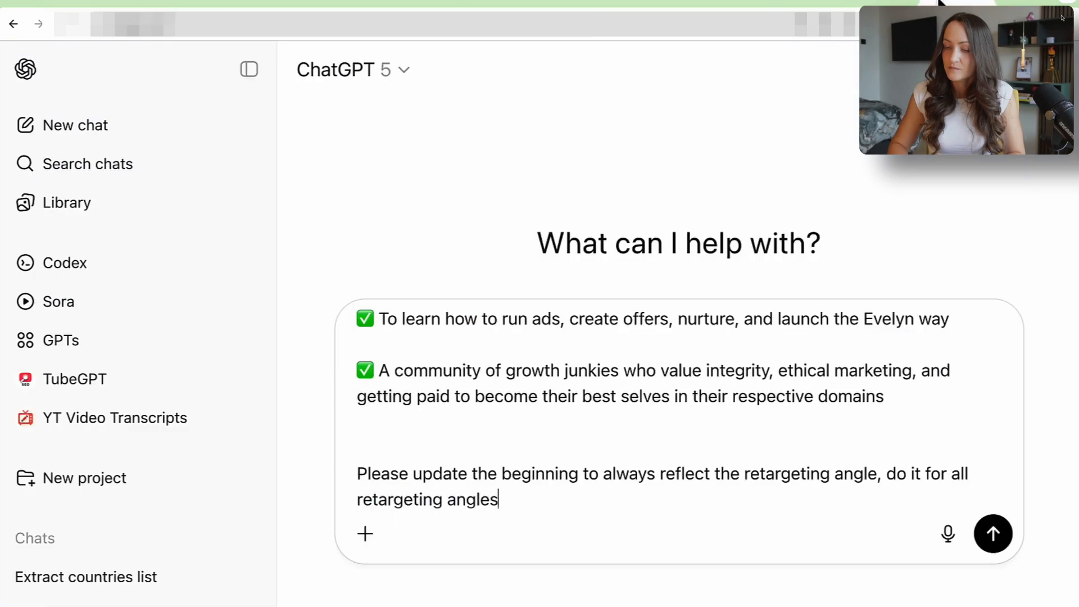
key(shift+Return)
key(shift+Return)
key(ctrl+v)
key(Return)
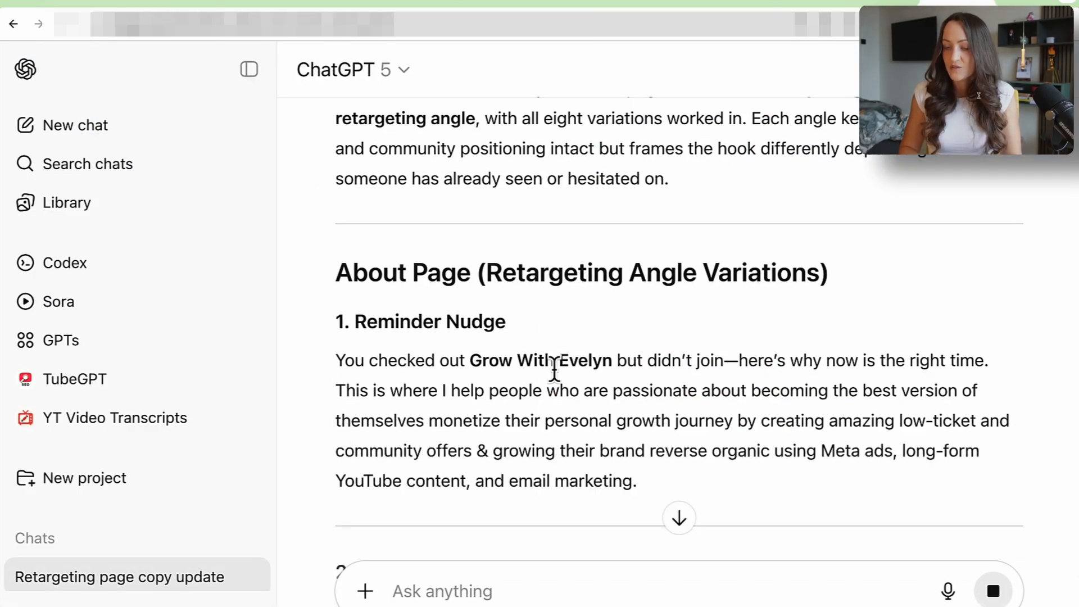
- Read through the generated About page variations for each retargeting angle and the core body text
scroll(464, 425, down, 2)
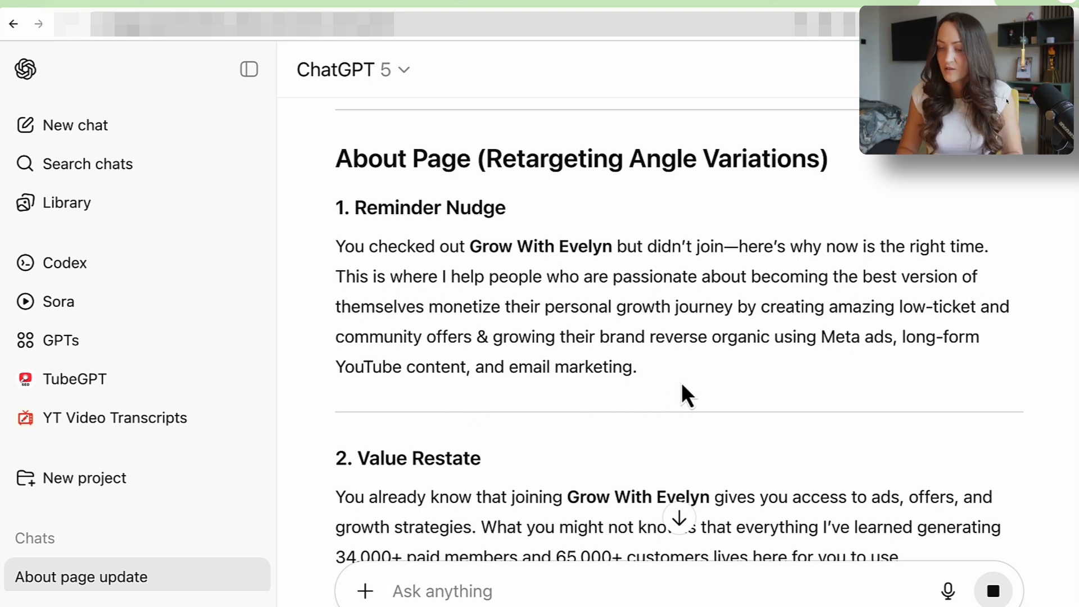
scroll(643, 394, down, 15)
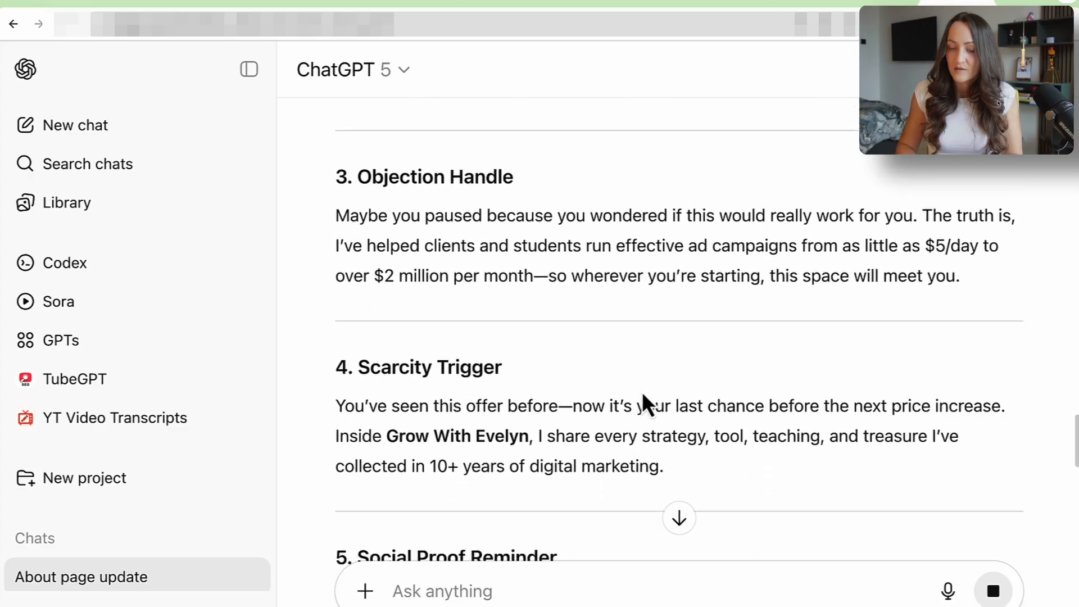
scroll(642, 392, down, 8)
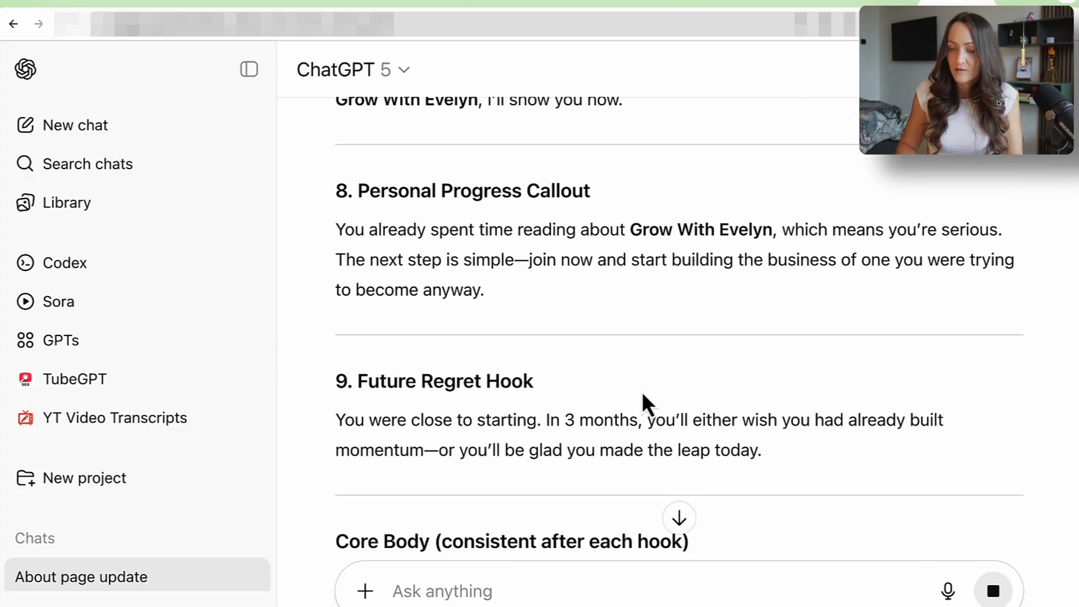
scroll(642, 392, down, 7)
scroll(642, 392, up, 7)
scroll(642, 391, down, 10)
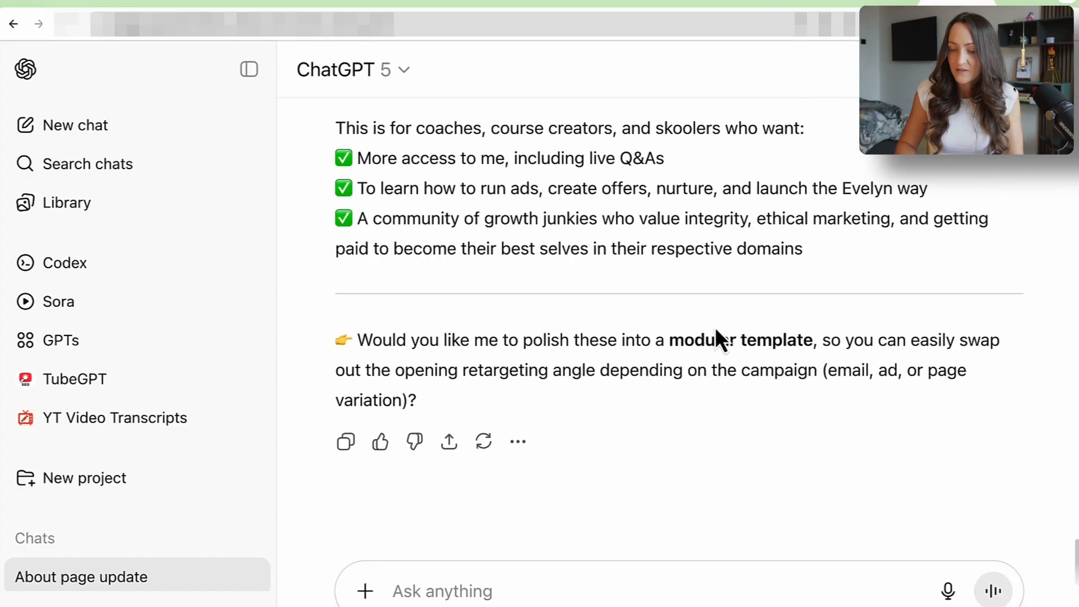
- Copy the retargeting angle variations from ChatGPT's answer and switch to a new Claude chat
scroll(703, 332, up, 2)
drag(822, 385, 334, 292)
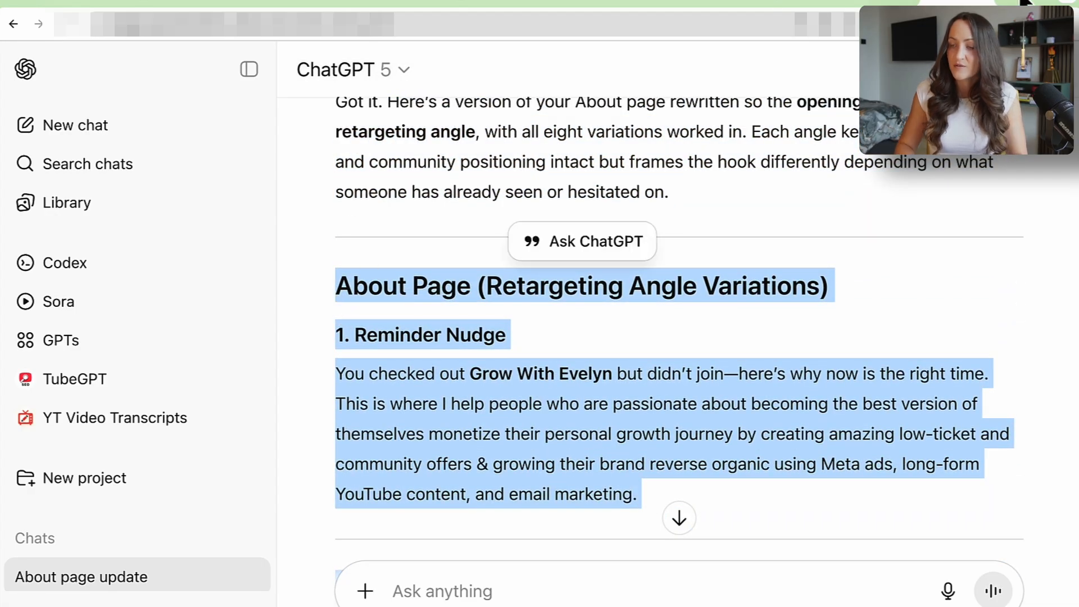
key(ctrl+t)
text(c)
key(Return)
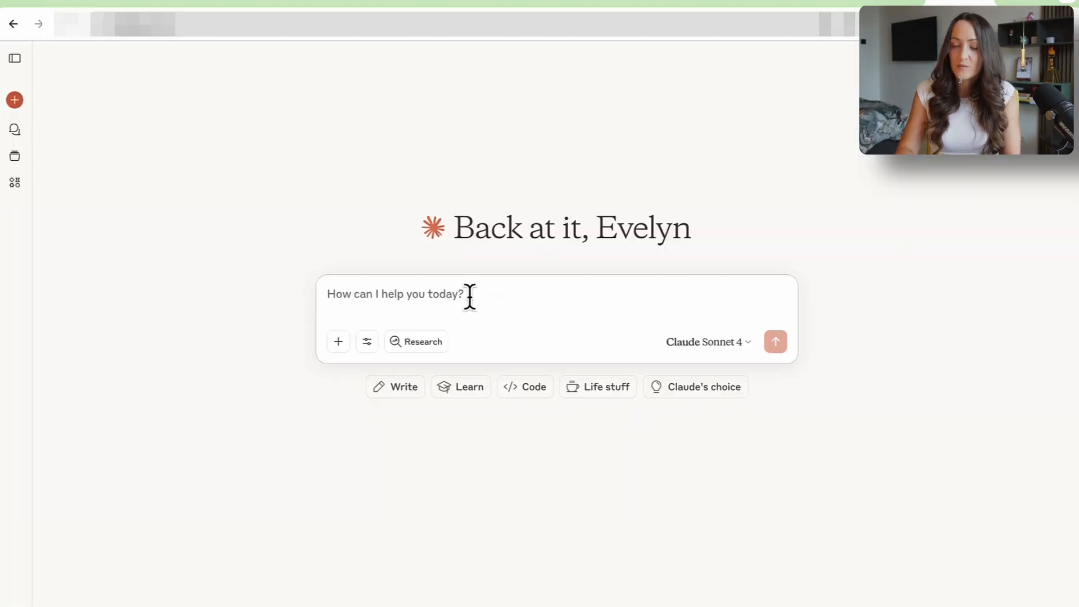
- Ask Claude to put the variations into full ads and follow up with "please do it an an artifact and make sure that you space out things properly"
text(put)
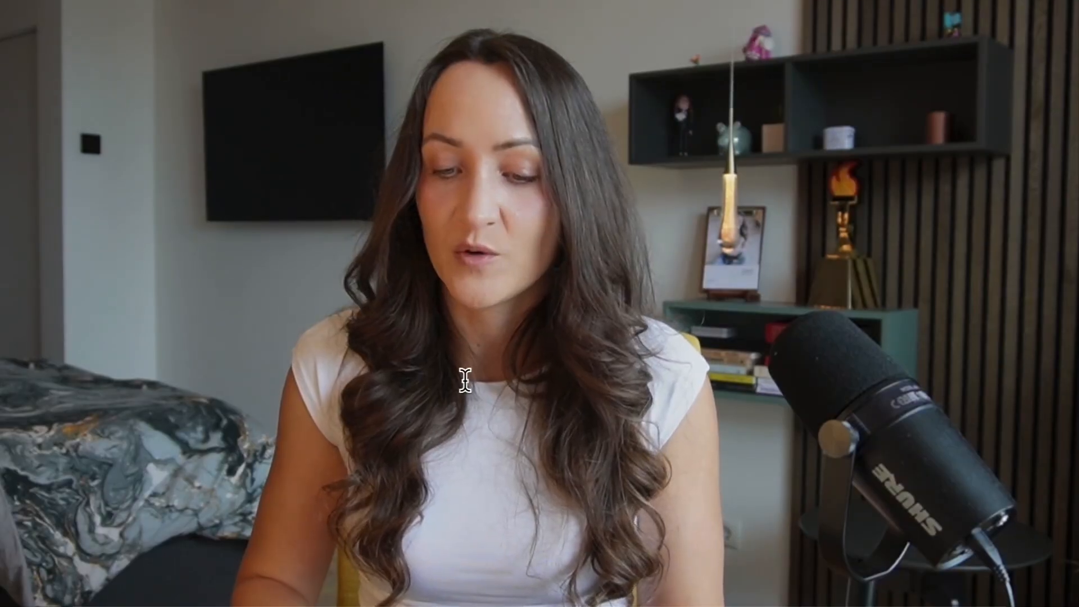
text(please do it an an artifact and make sure that you space out things properly)
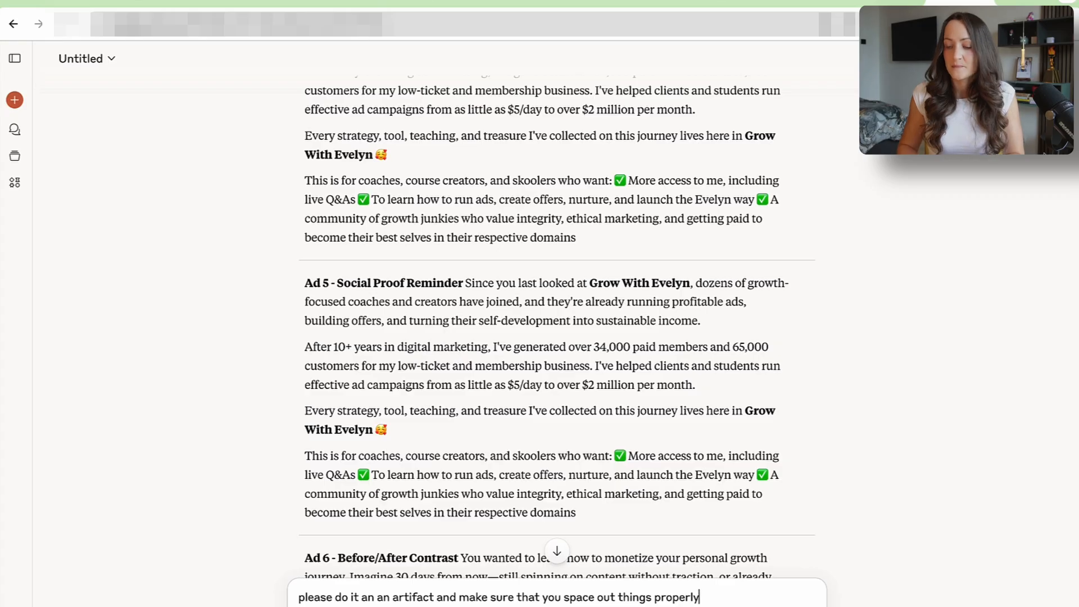
key(Return)
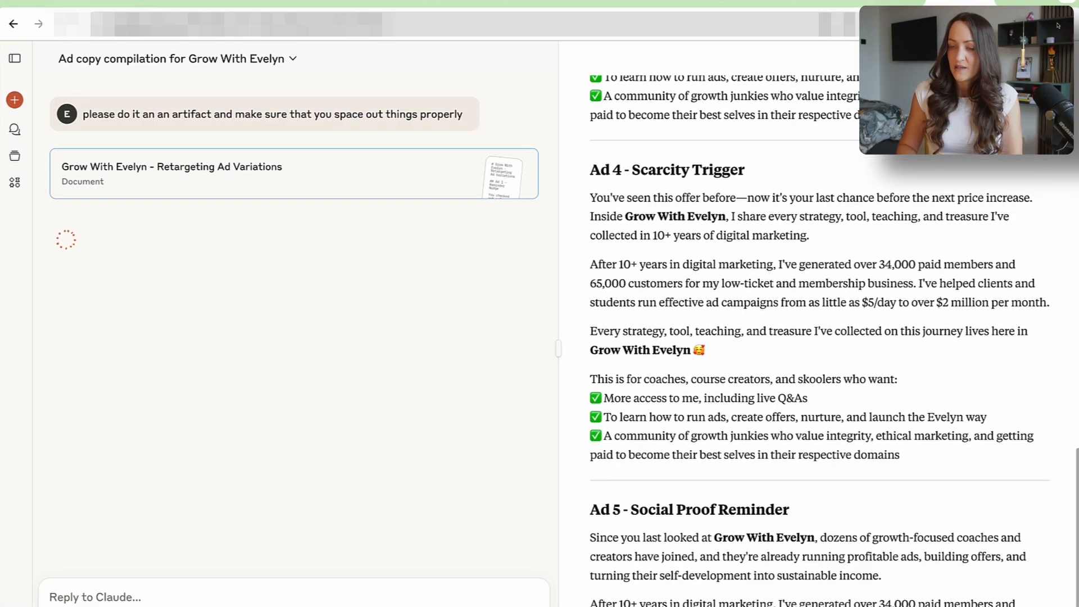
- Switch to Complily's new ads analysis, choose Facebook as the platform, and enter "learn more" as both headline and description
key(ctrl+t)
text(com)
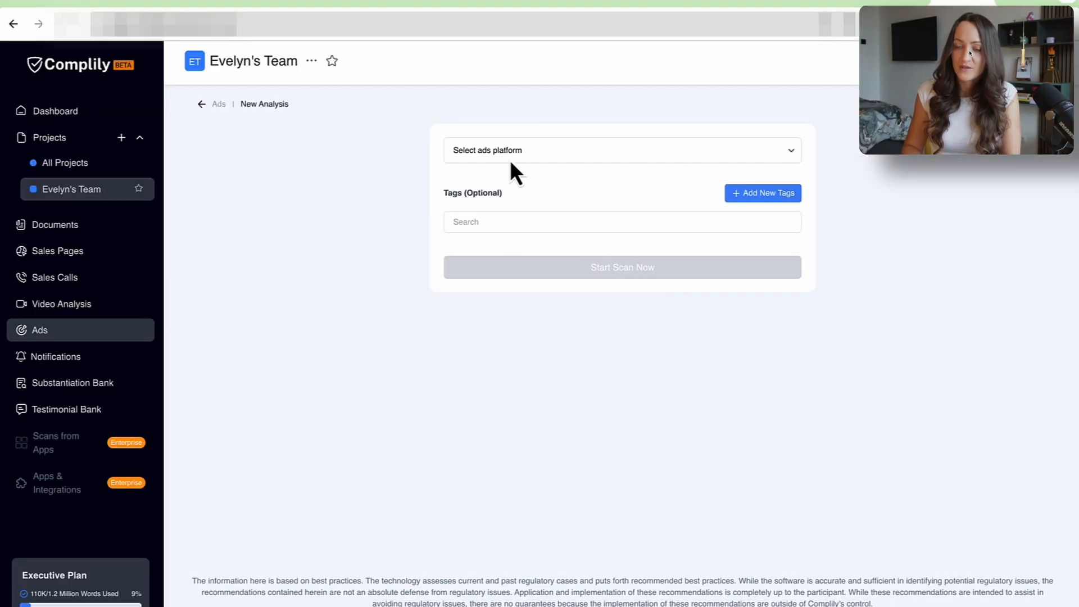
click(508, 151)
click(502, 166)
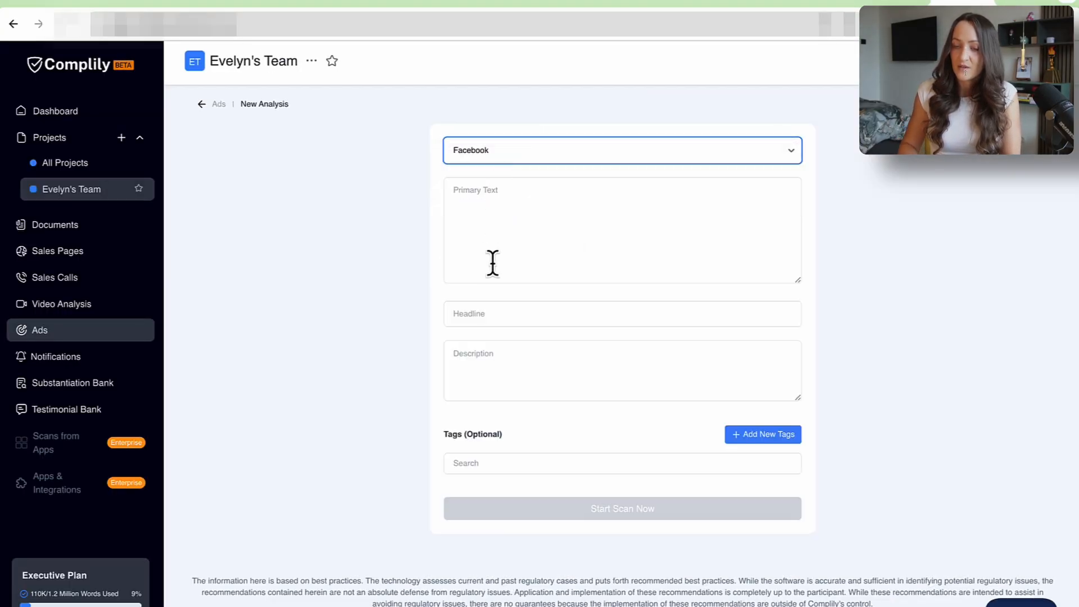
click(498, 312)
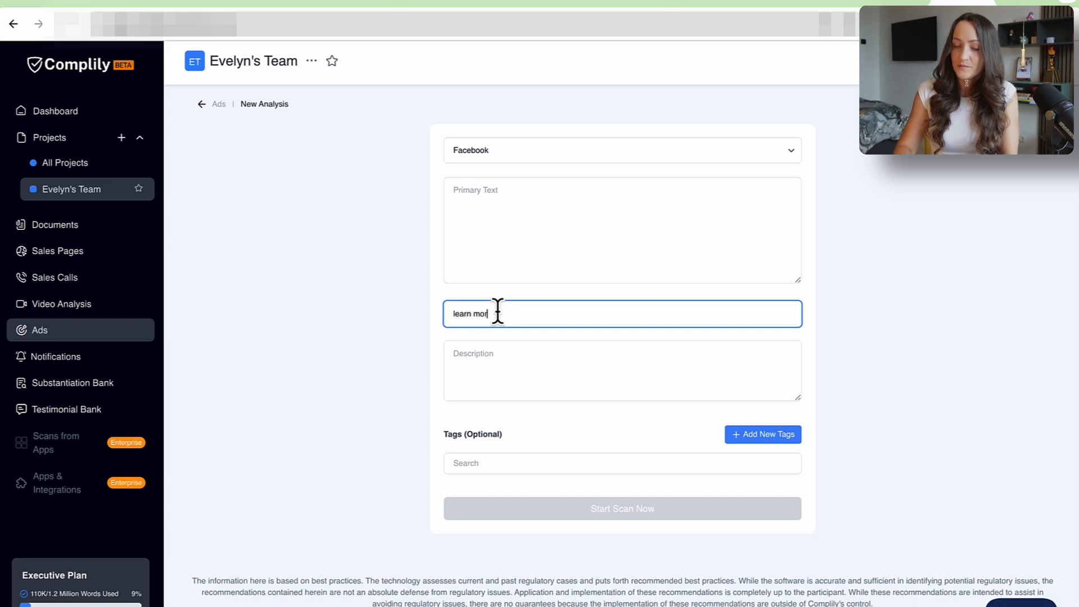
click(489, 378)
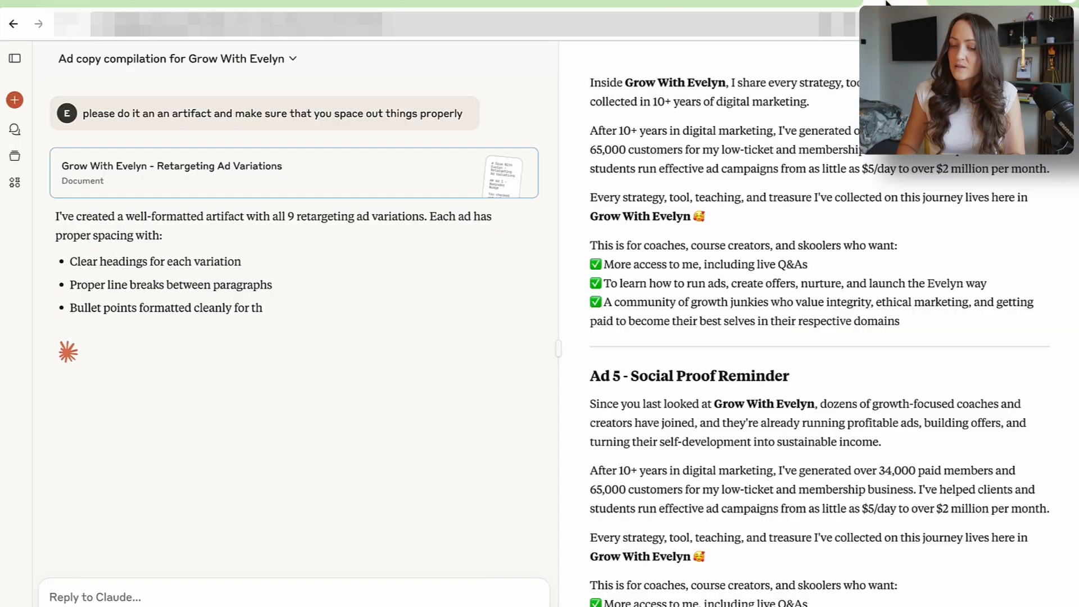
- Copy all the ad variations from Claude's artifact into Complily's primary text and start the scan
drag(900, 605, 595, 138)
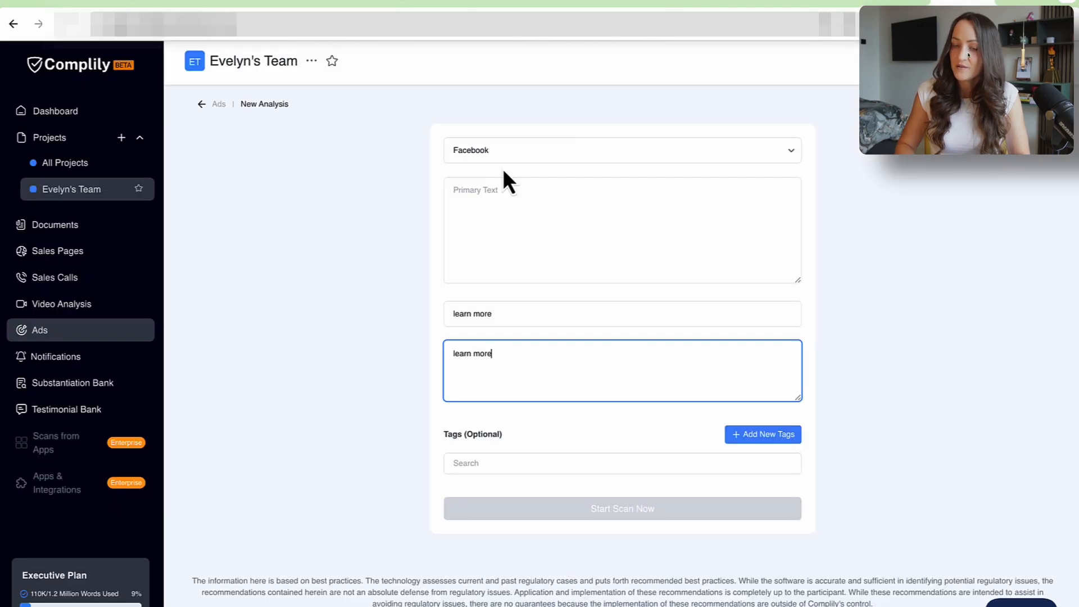
click(494, 192)
key(ctrl+v)
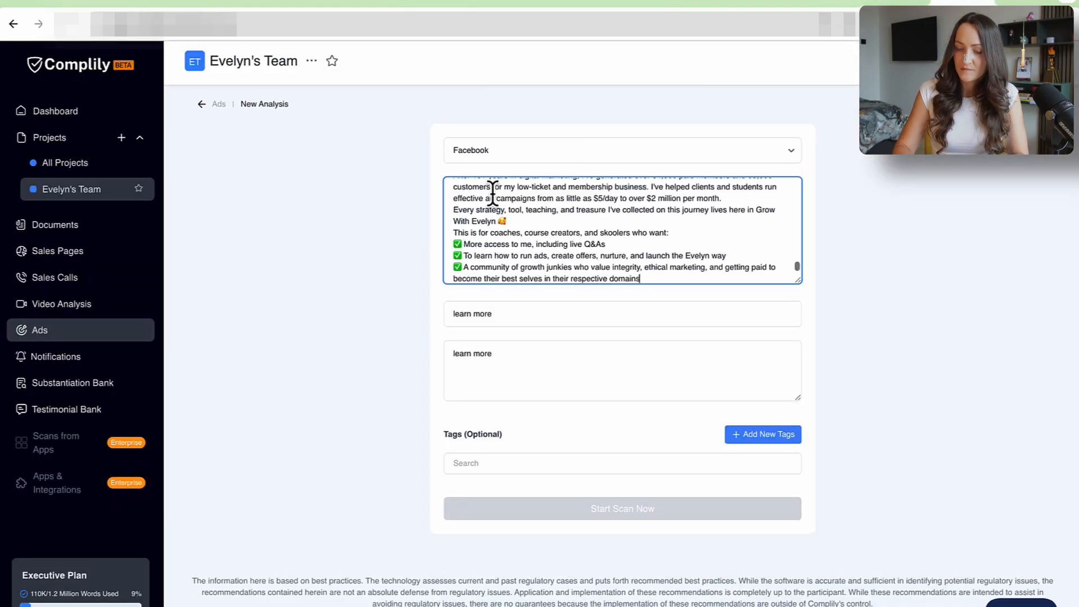
click(582, 508)
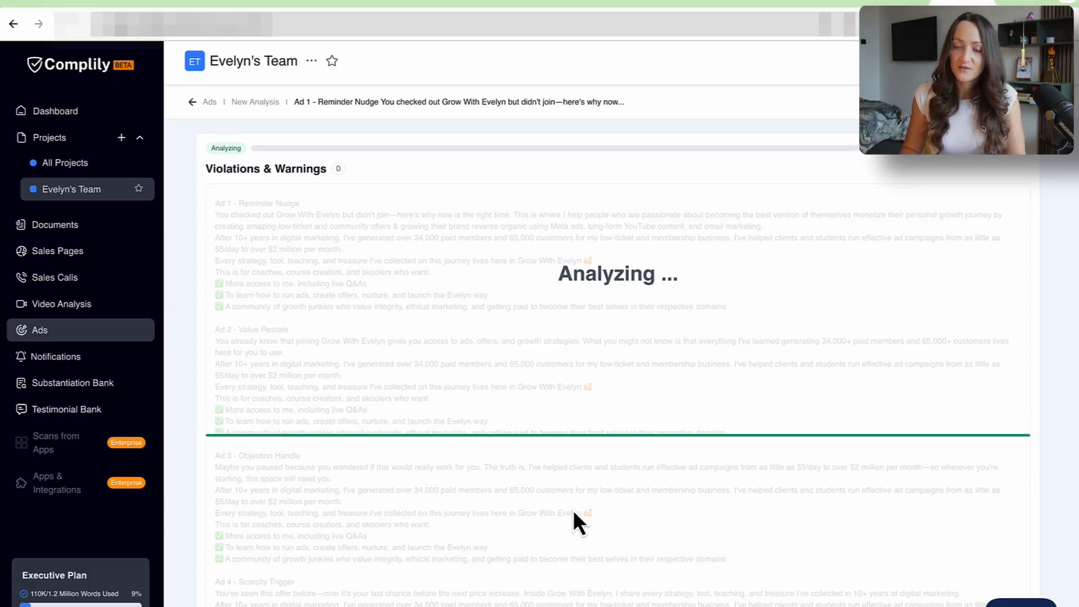
- Review the flagged violations and warnings across all the ad variations in the scan results
scroll(870, 428, down, 10)
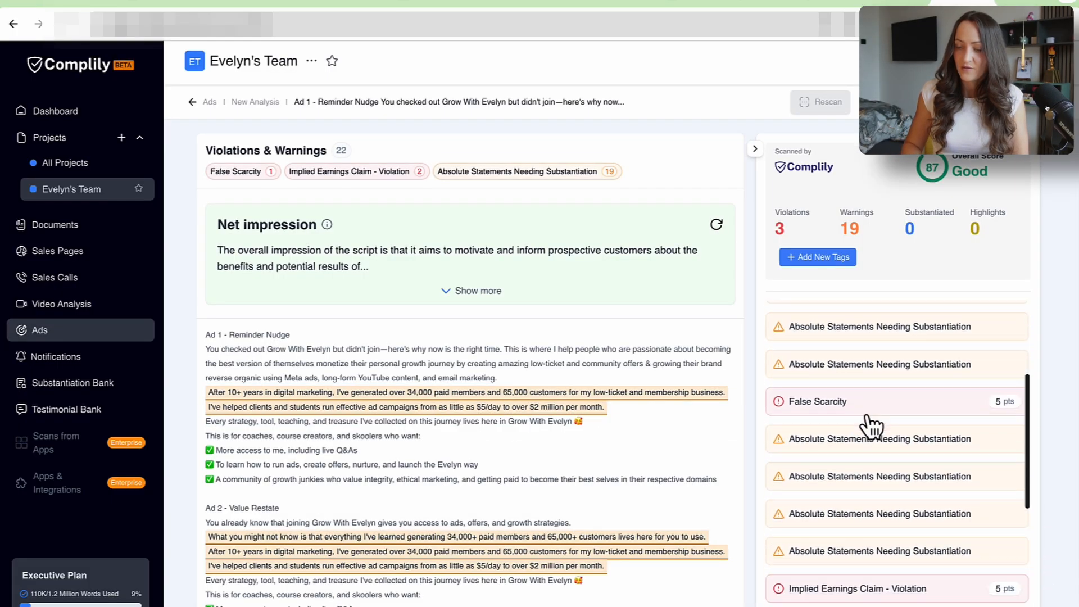
scroll(371, 584, down, 8)
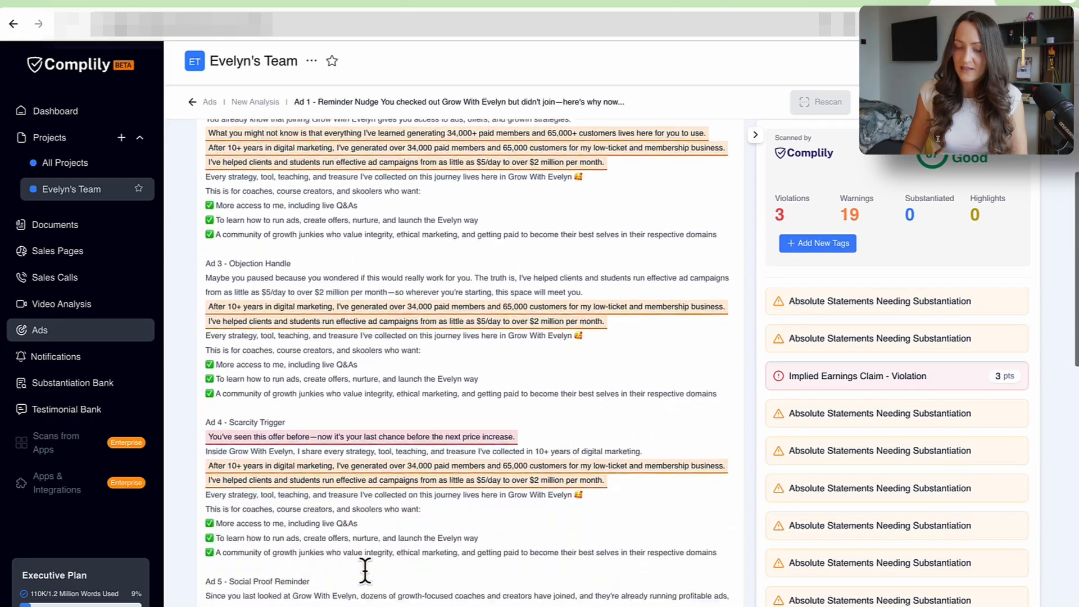
scroll(366, 585, down, 6)
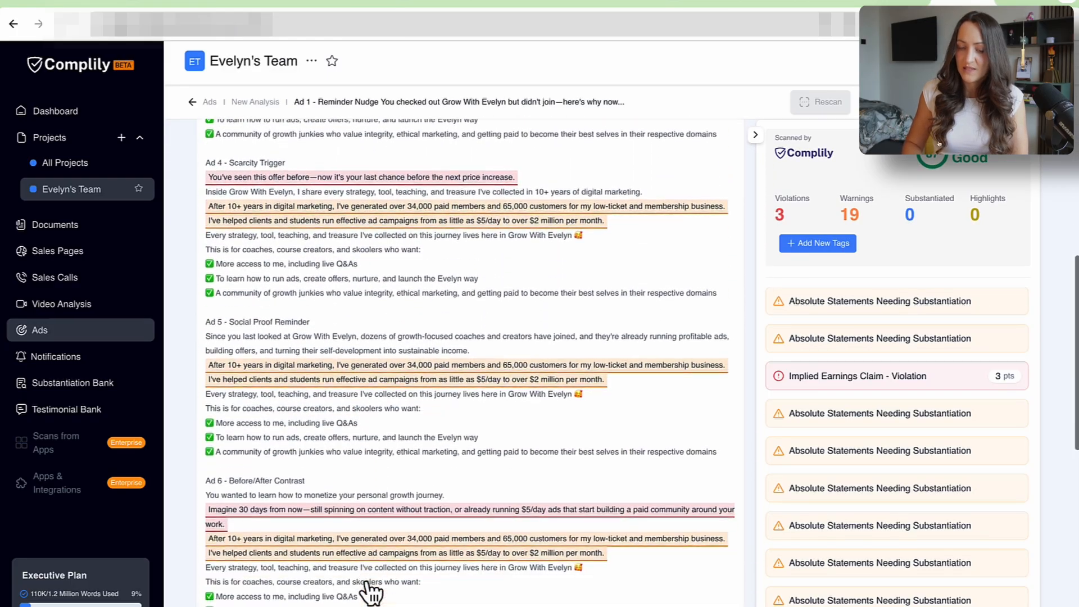
scroll(366, 585, down, 1)
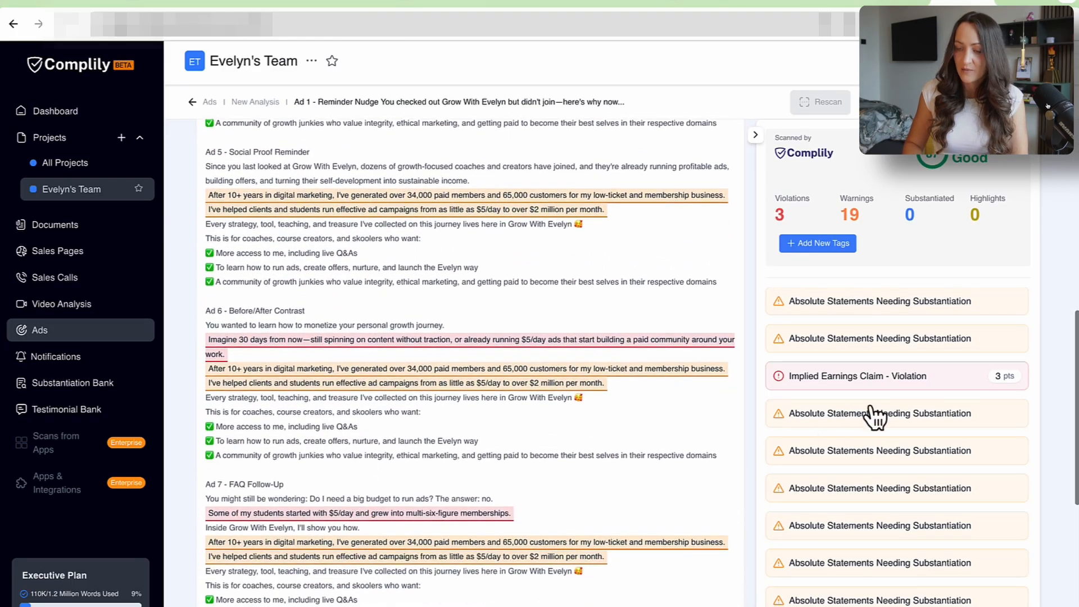
scroll(869, 404, down, 5)
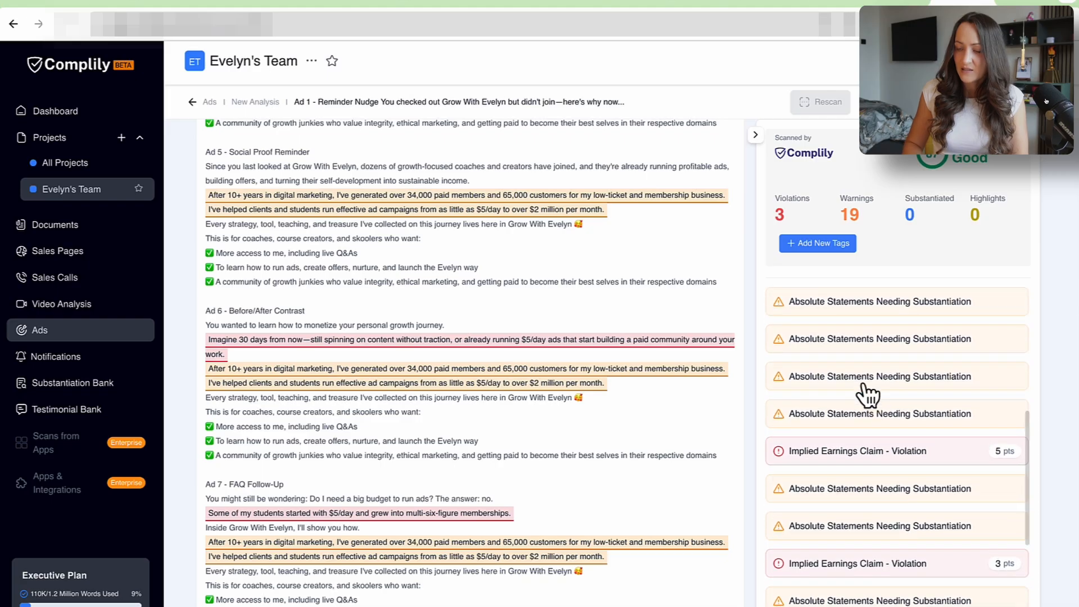
scroll(864, 387, up, 5)
scroll(853, 441, down, 6)
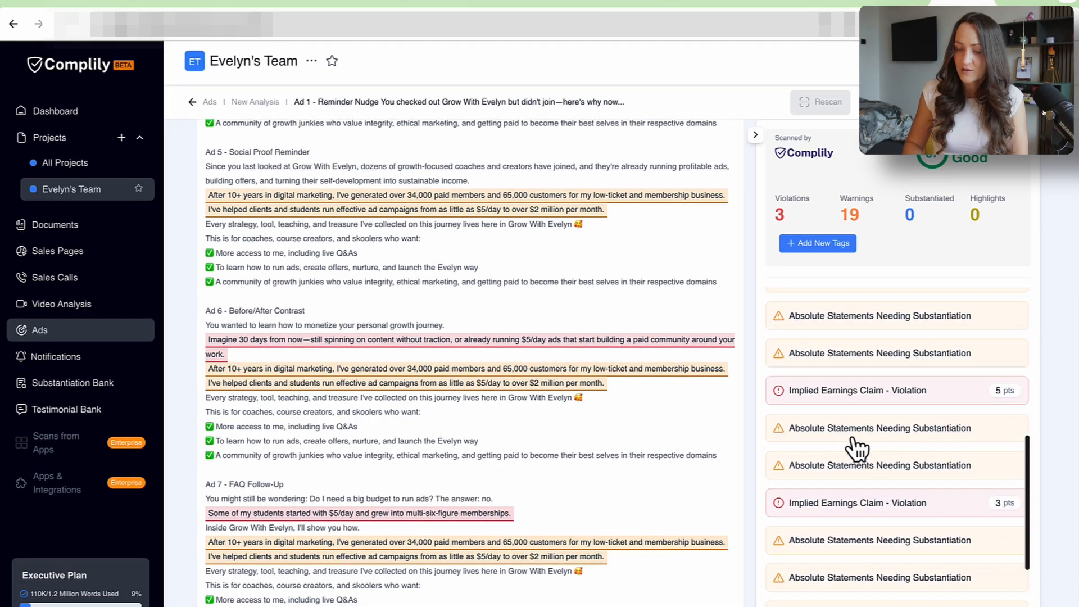
scroll(338, 410, down, 5)
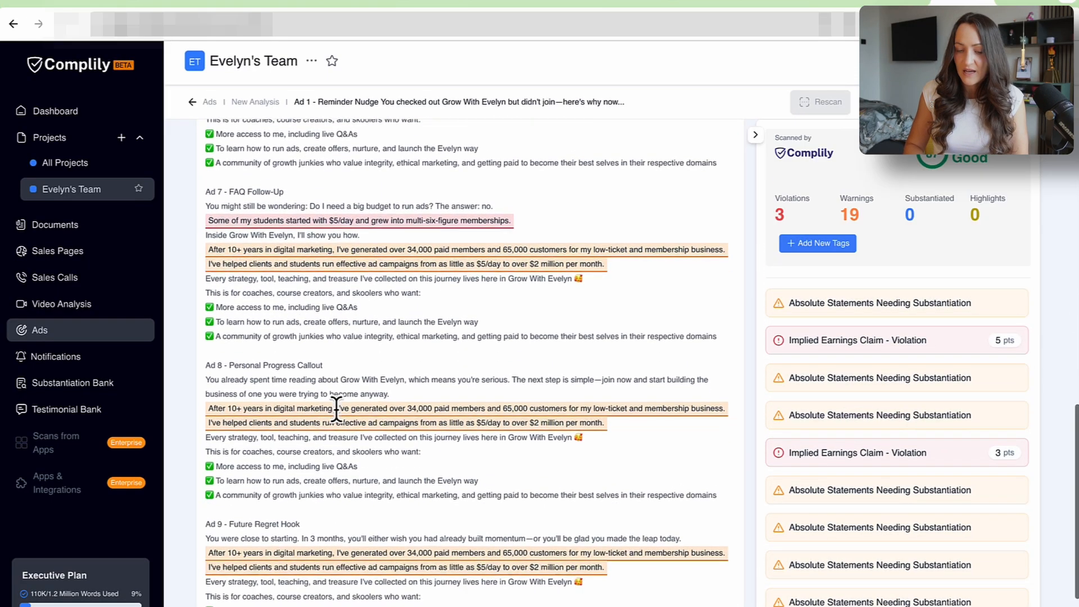
scroll(337, 411, down, 3)
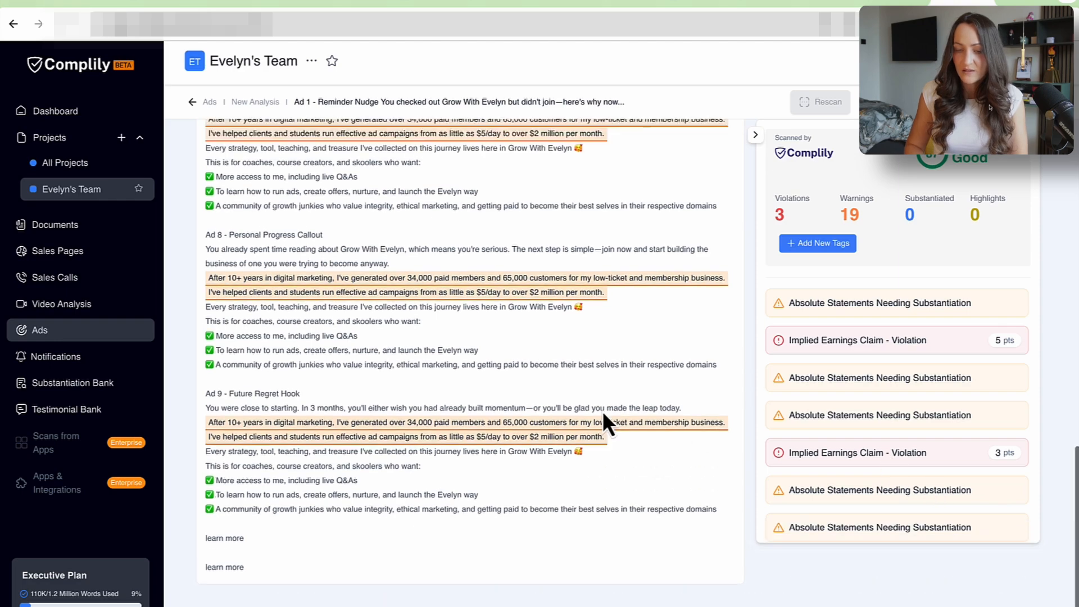
scroll(606, 420, up, 8)
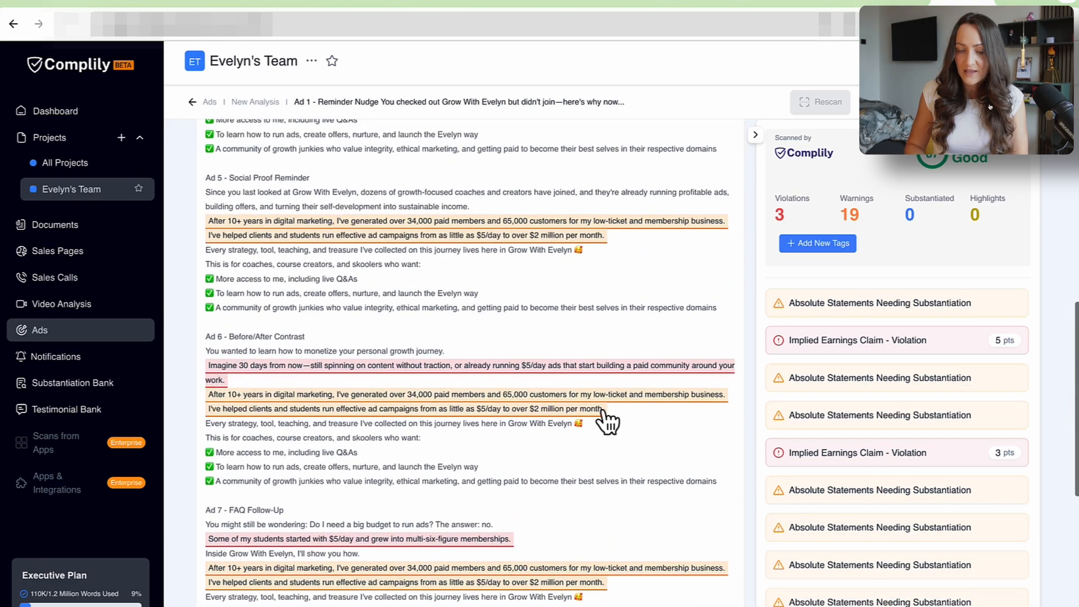
scroll(606, 421, up, 10)
scroll(604, 416, down, 4)
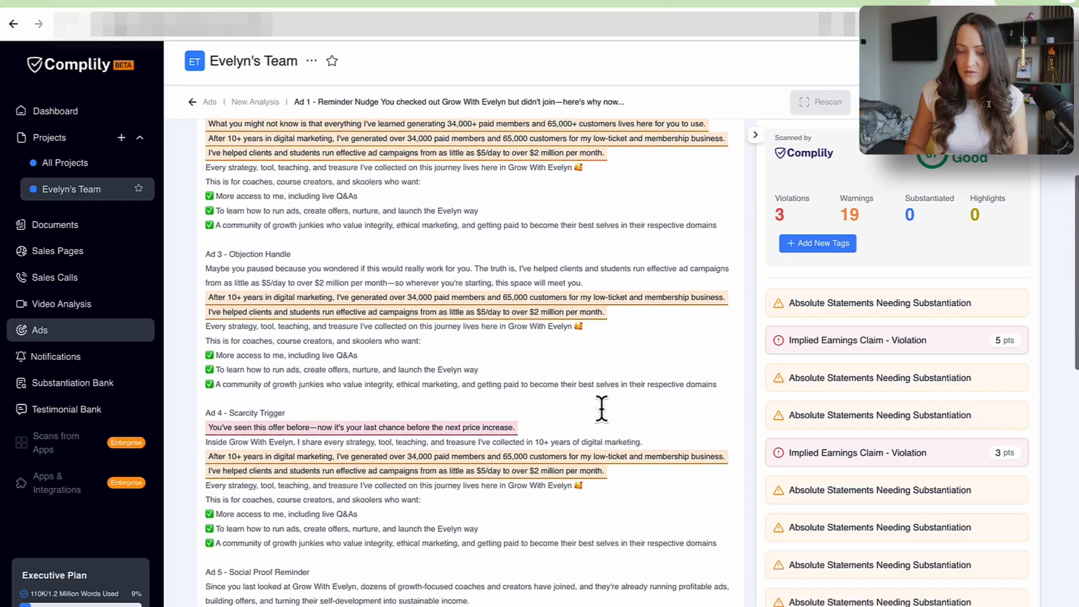
- Return to Claude's artifact and copy Ads 1 to 3 into a blank Google Docs document
click(900, 3)
scroll(749, 386, down, 10)
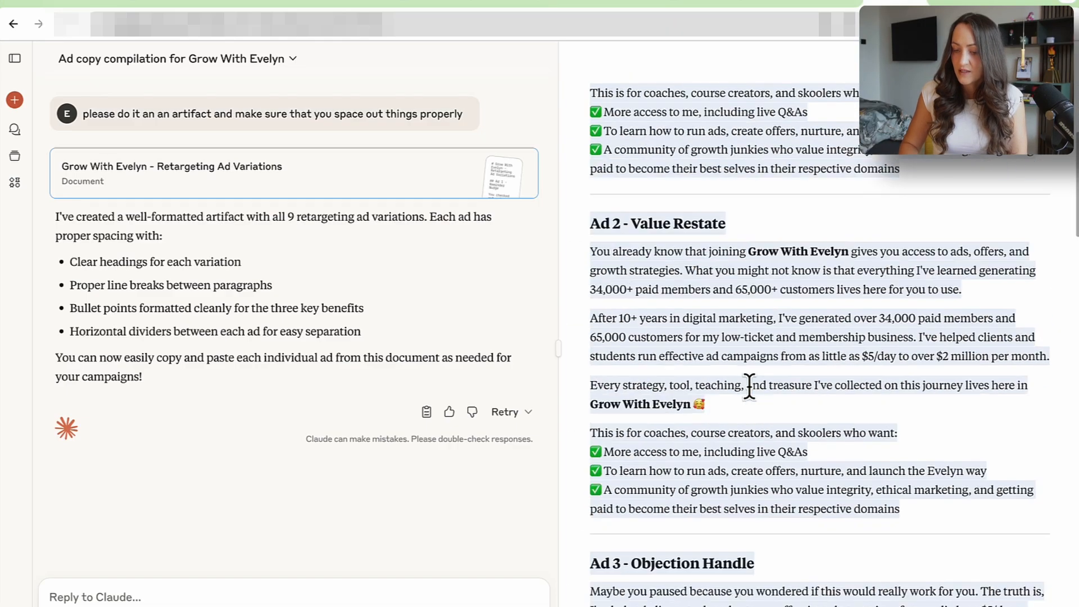
drag(935, 574, 585, 143)
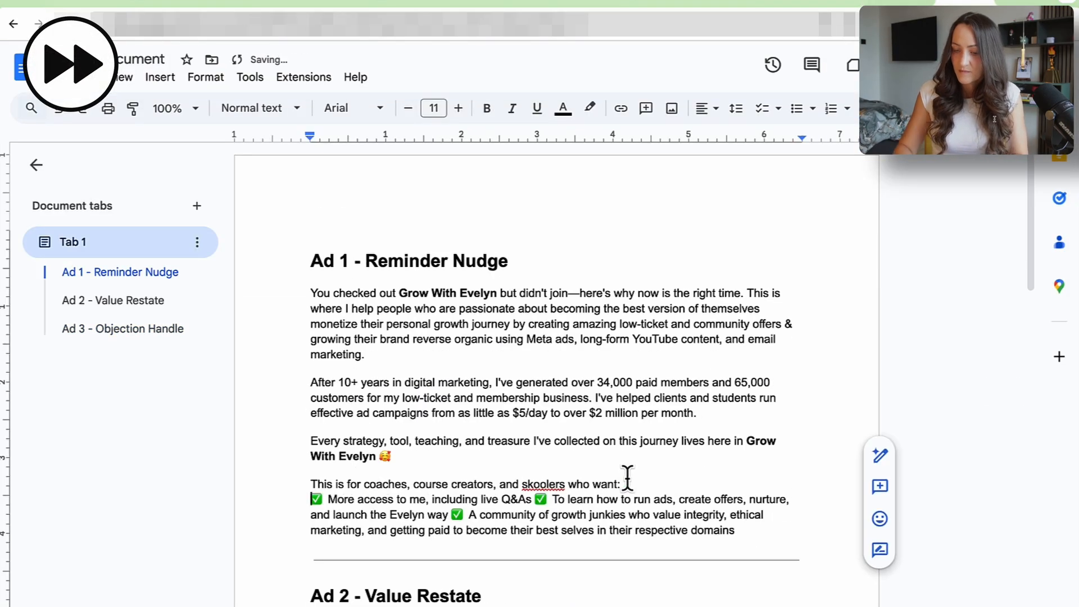
- Break Ad 1's checkmark benefits so that each one sits on its own line
click(537, 500)
key(Return)
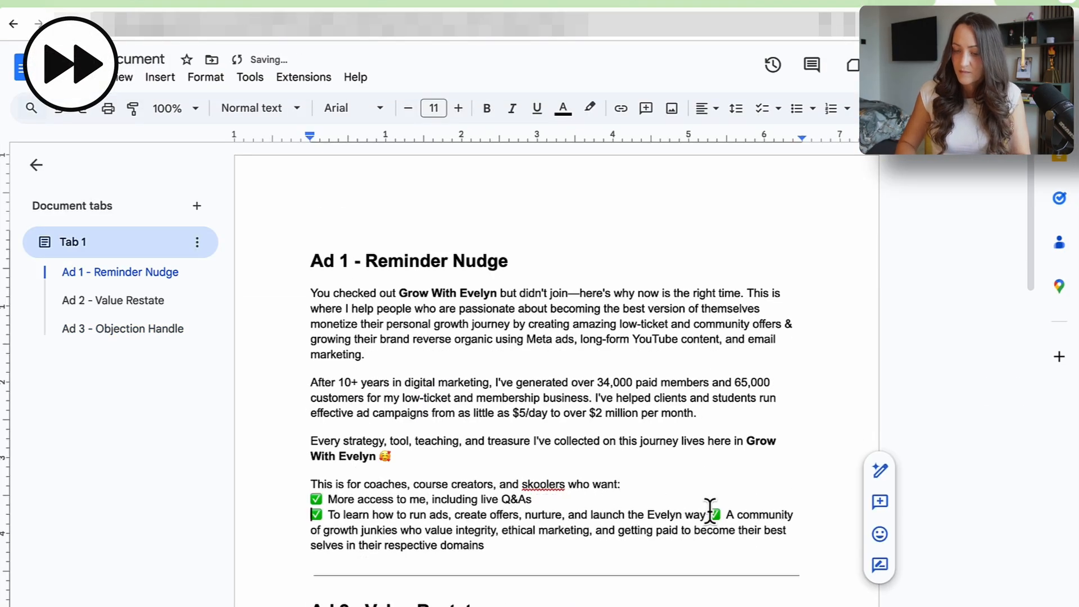
click(722, 514)
key(Return)
- Add the closing line "Click the link and join the waitlist to learn about secret openings NOW." below Ad 1's benefits and copy it
scroll(714, 506, down, 2)
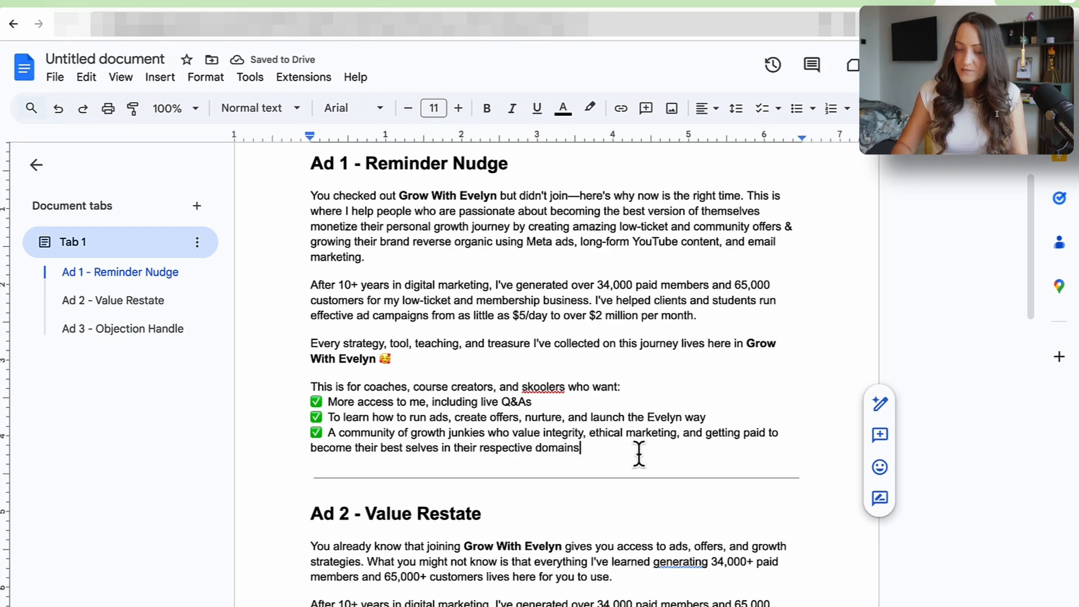
key(Return)
key(Return)
text(Cli)
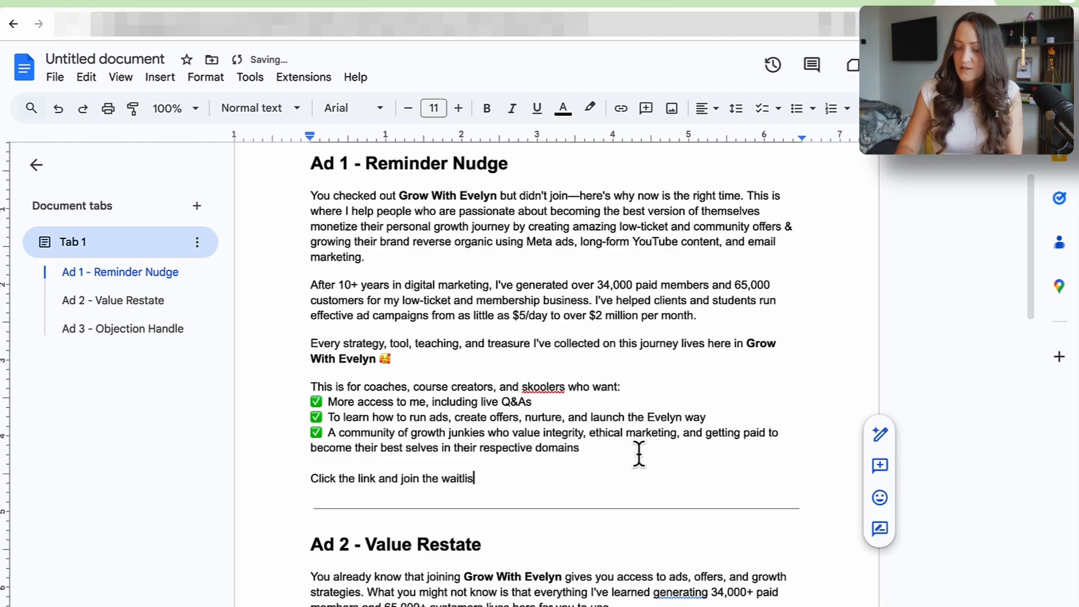
text(to)
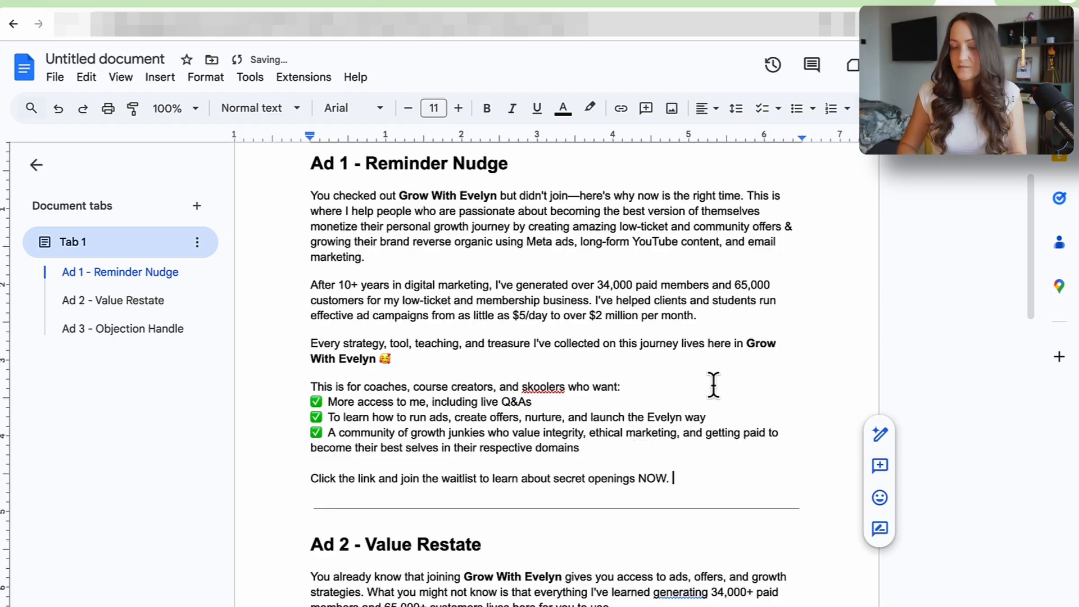
drag(696, 480, 283, 483)
key(ctrl+c)
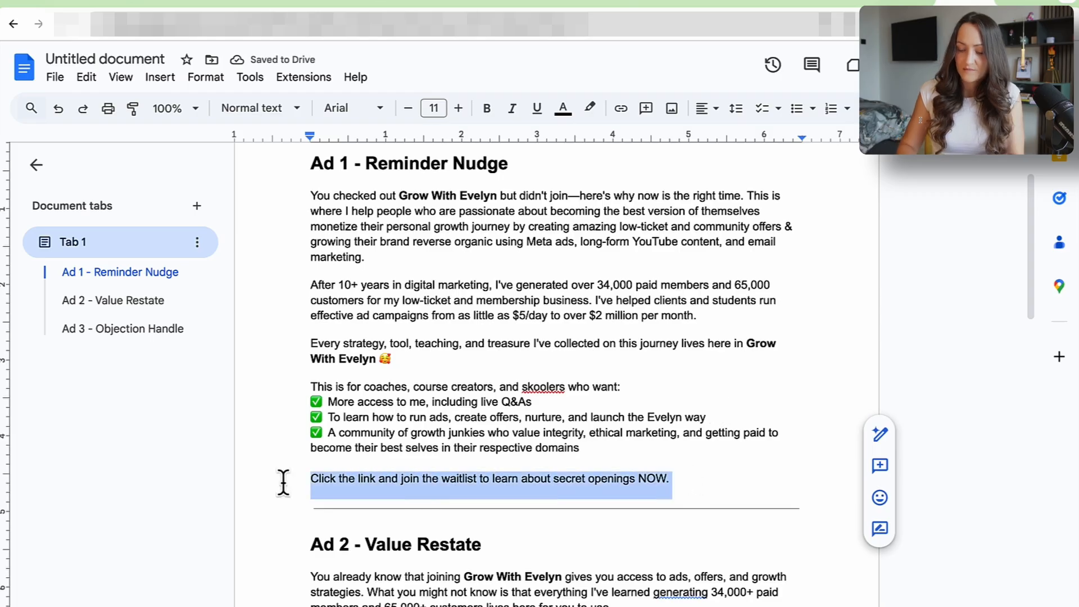
- Put each of Ad 2's three checkmark benefits on a separate line below "This is for coaches, course creators, and skoolers who want:"
scroll(283, 483, down, 6)
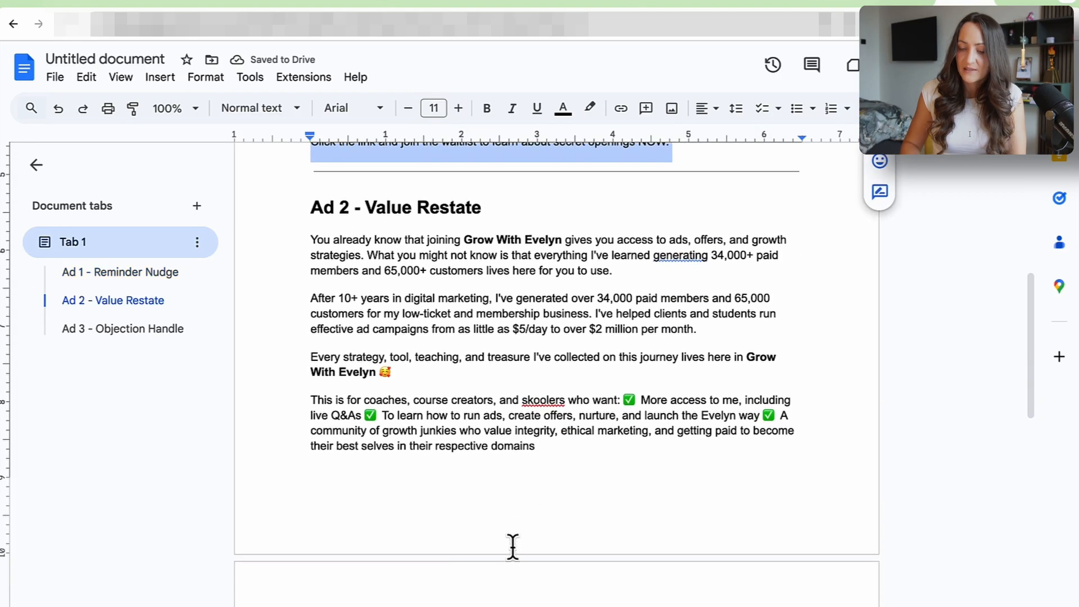
click(619, 406)
text(:)
key(Return)
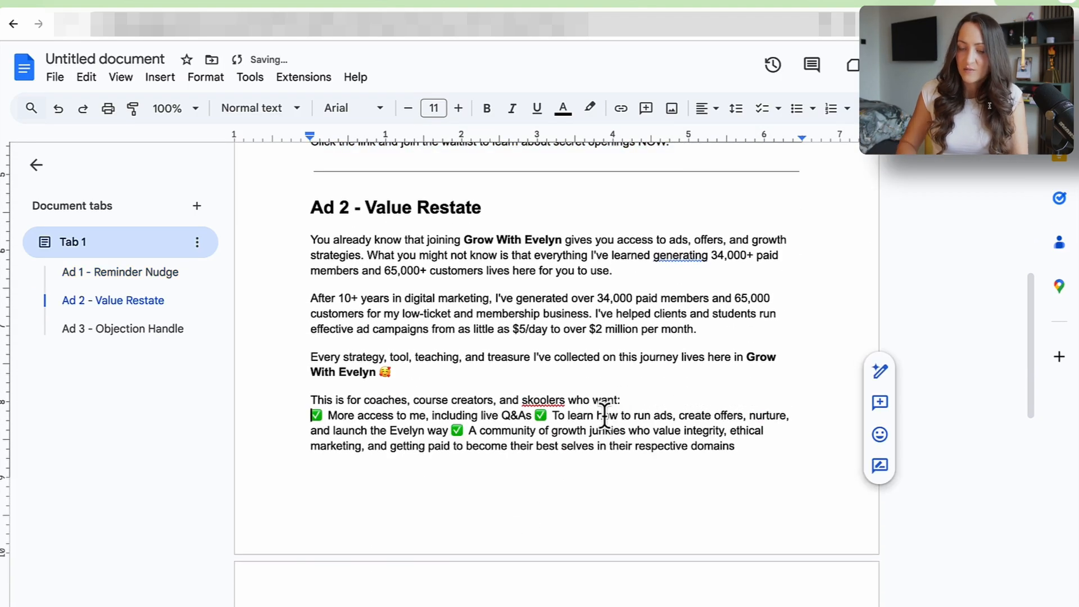
click(538, 415)
key(Return)
click(711, 429)
key(Return)
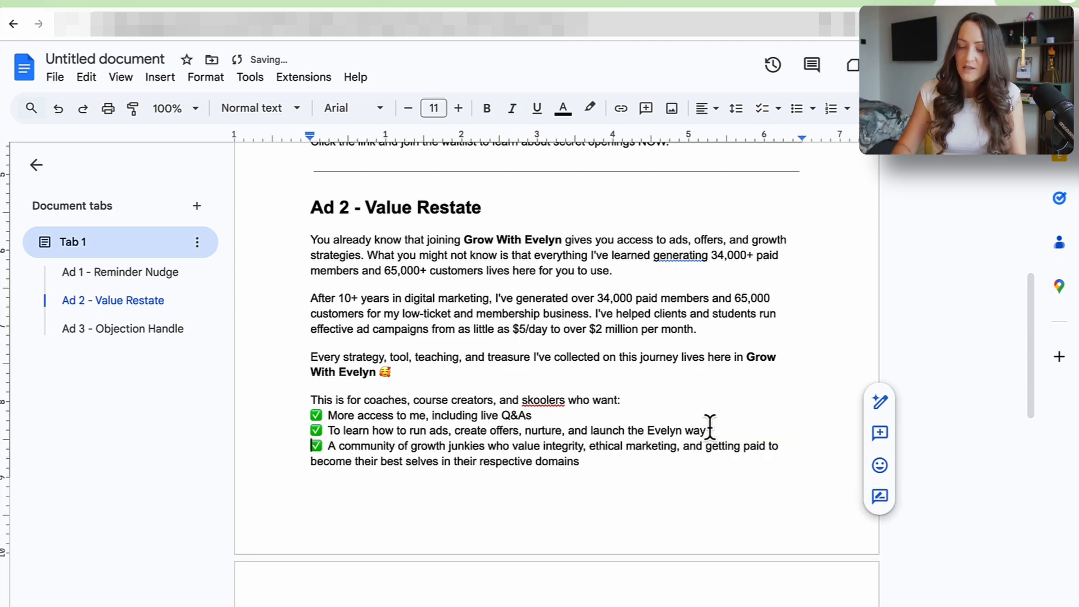
- Paste the copied waitlist call to action below Ad 2's benefits, above the divider for Ad 3
scroll(710, 429, down, 2)
click(407, 494)
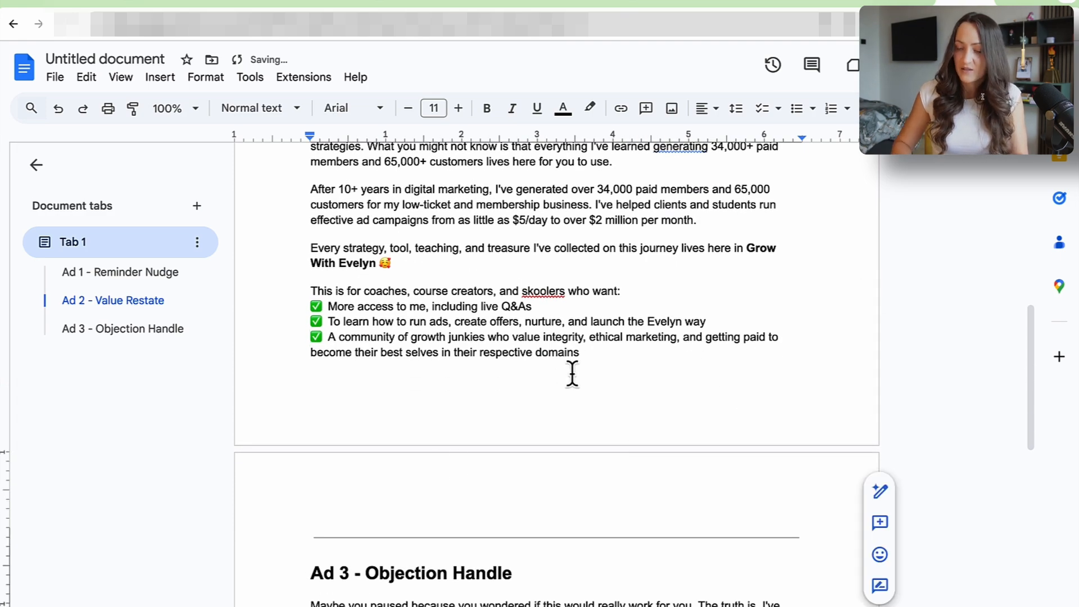
click(591, 362)
key(Return)
key(ctrl+z)
key(ctrl+z)
key(ctrl+z)
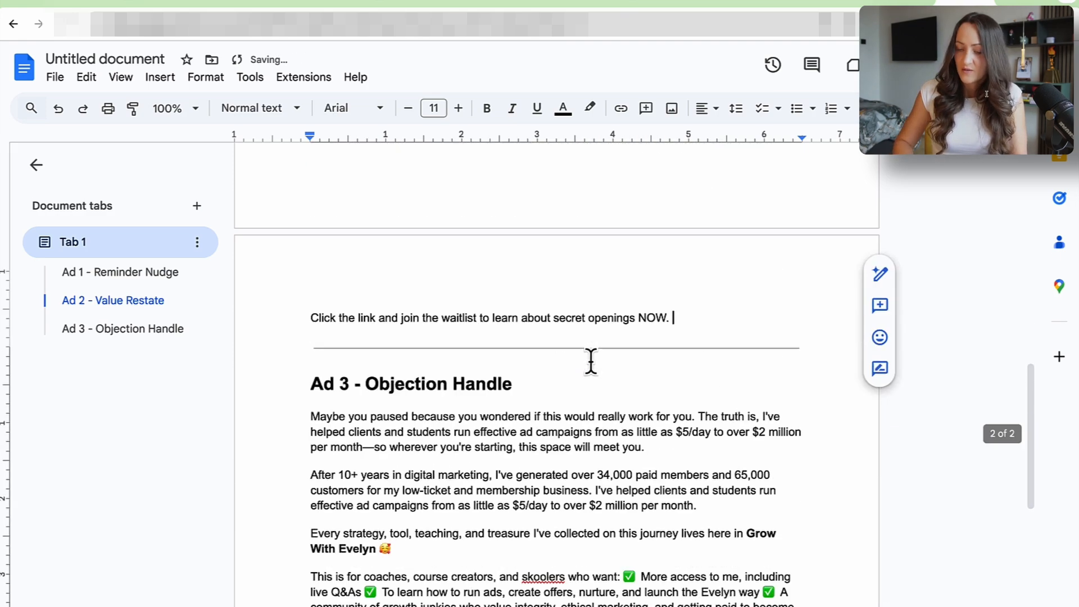
- Split Ad 3's checkmark benefits onto separate lines
click(537, 262)
key(Return)
click(709, 277)
key(Return)
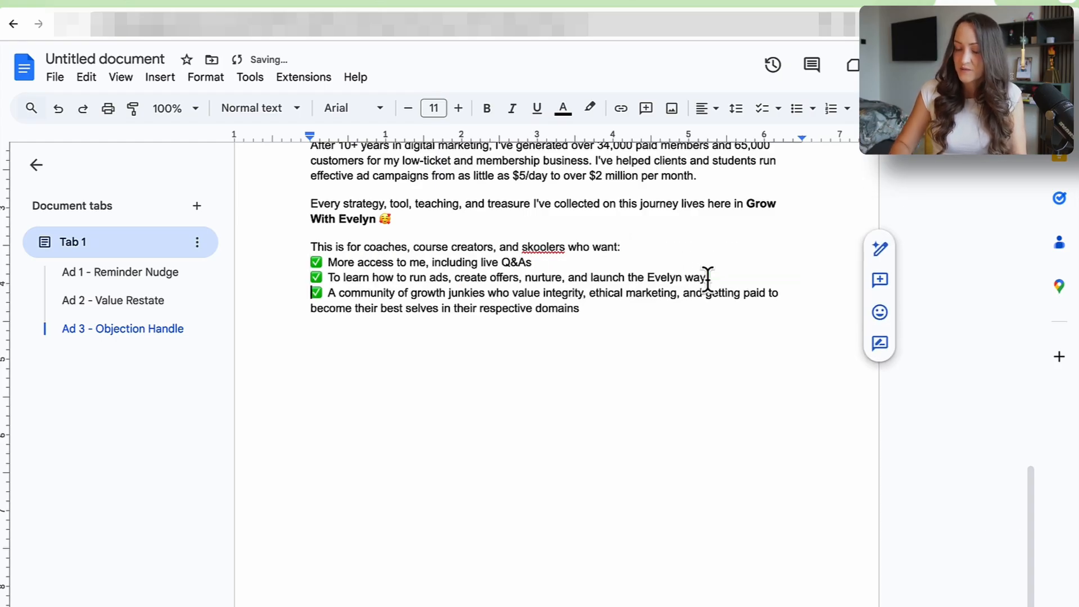
- Paste the copied waitlist call to action below Ad 3's benefits in the document
click(649, 335)
key(Return)
key(ctrl+v)
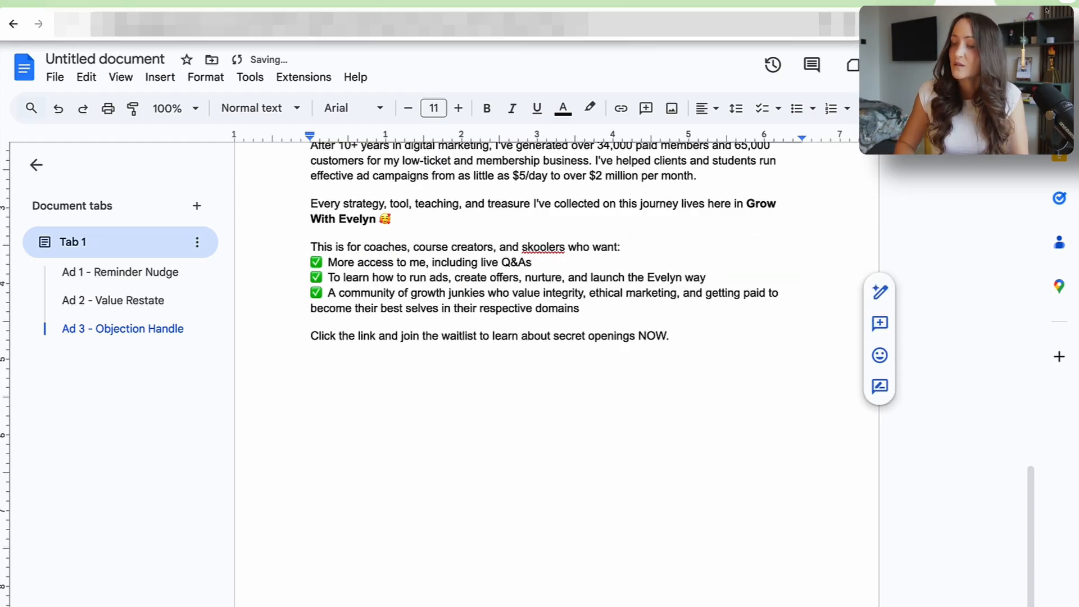
- Copy the body of "Ad 5 - Social Proof Reminder" from Claude's artifact and paste it into the Google Doc below Ad 3's call to action
click(837, 6)
click(887, 3)
scroll(530, 477, down, 10)
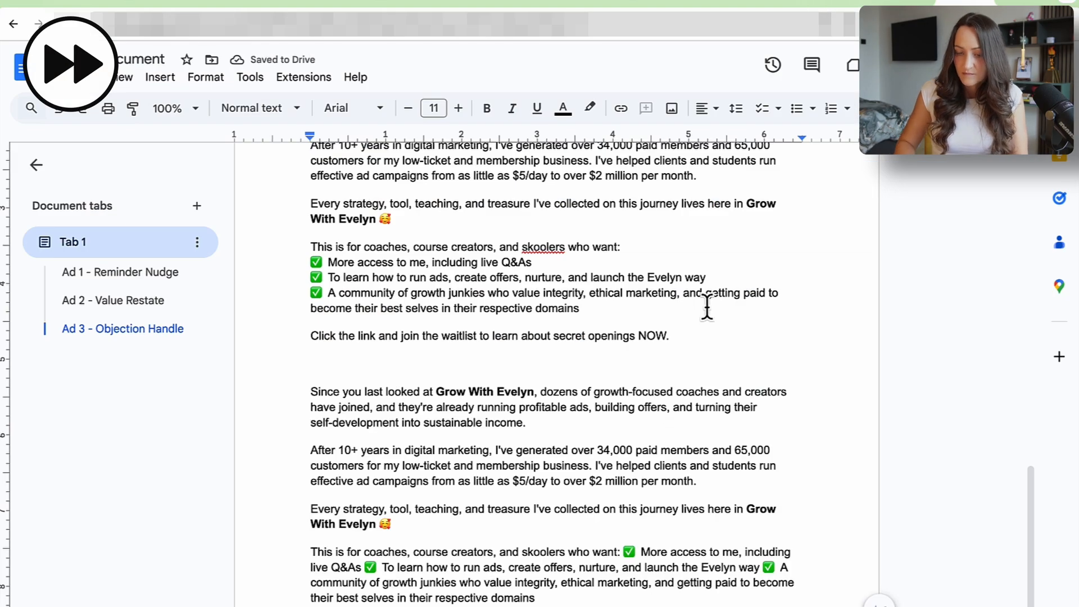
- Add the waitlist call to action below the social proof ad and put its three checkmark benefits on separate lines
drag(675, 363, 280, 348)
key(super+c)
click(544, 553)
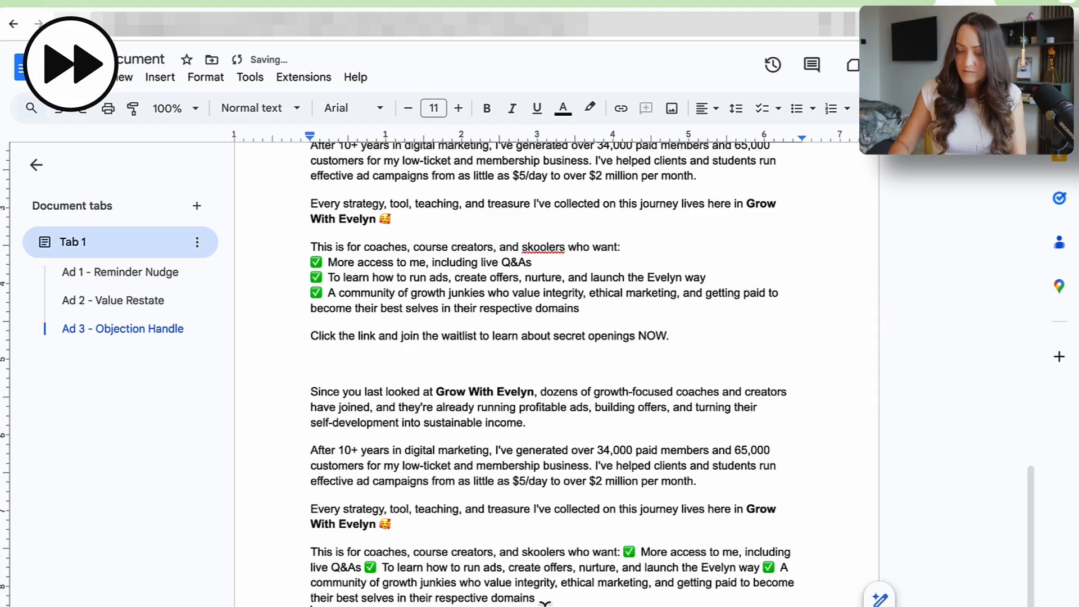
click(625, 552)
key(Return)
click(543, 567)
key(Return)
click(710, 582)
key(Return)
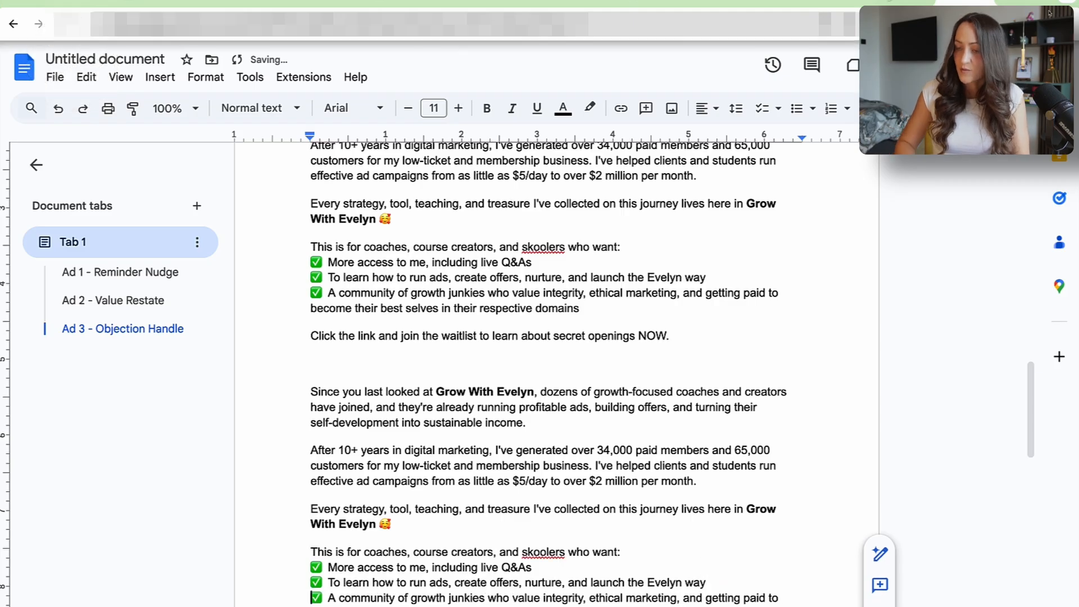
- Copy Claude's "Ad 9 - Future Regret Hook" body into the Google Doc and reword its opening's ending to "you'll be glad you made the first step today."
click(838, 3)
scroll(721, 324, down, 1)
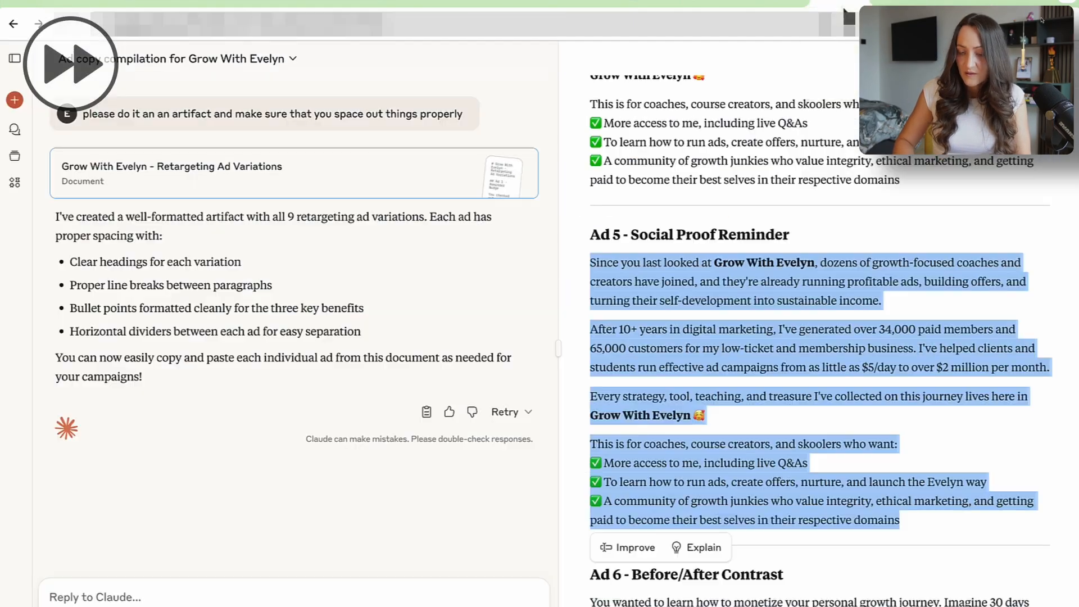
scroll(815, 337, down, 15)
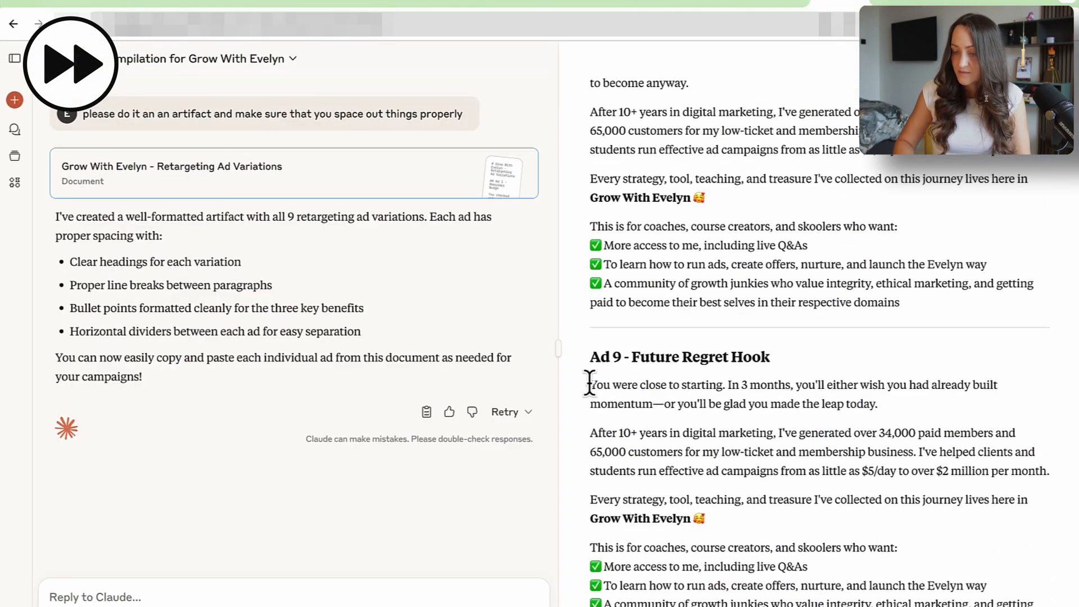
drag(591, 385, 1038, 605)
text(You were close to starting. In 3 months, you'll either wish you had already built momentum—or you'll be glad you made the leap today. After 10+ years in digital marketing, I've generated over 34,000 paid members and 65,000 customers for my low-ticket and membership business. I've helped clients and students run effective ad campaigns from as little as $5/day to over $2 million per month. Every strategy, tool, teaching, and treasure I've collected on this journey lives here in Grow With Evelyn 🥰 This is for coaches, course creators, and skoolers who want: ✅ More access to me, including live Q&As ✅ To learn how to run ads, create offers, nurture, and launch the Evelyn way ✅ A community of growth junkies who value integrity, ethical marketing, and getting paid to become their best selves in their respective domains)
drag(510, 305, 451, 307)
text(first step today.)
- Copy the waitlist call to action from the previous ad and paste it below the future regret ad's benefits
scroll(451, 307, up, 4)
drag(674, 354, 306, 364)
scroll(305, 365, down, 3)
click(600, 541)
key(shift+Return)
key(shift+Return)
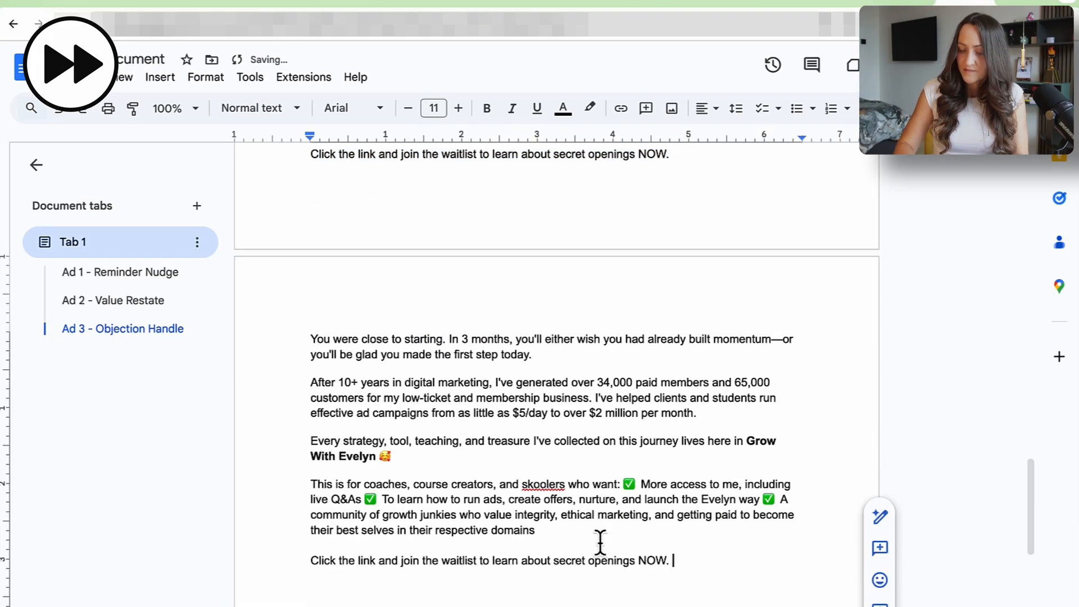
key(super+v)
- Split the future regret ad's checkmark benefits onto separate lines
click(620, 485)
key(shift+Return)
click(537, 498)
key(shift+Return)
click(711, 513)
scroll(708, 513, down, 15)
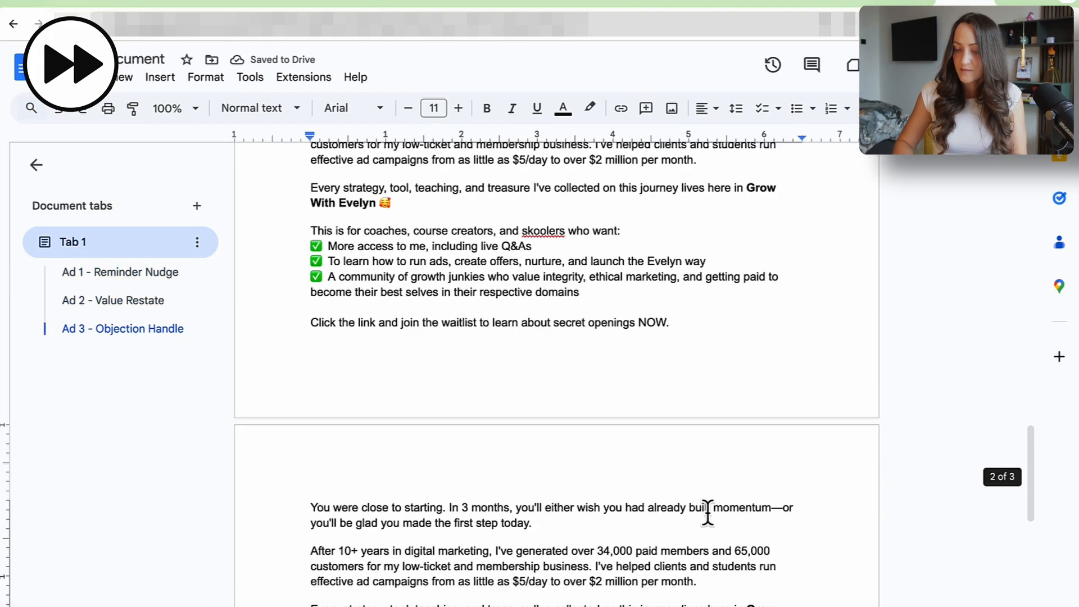
- Name the document "Ad 1 - Reminder Nudge"
click(140, 58)
key(Return)
scroll(551, 322, up, 15)
scroll(551, 323, up, 1)
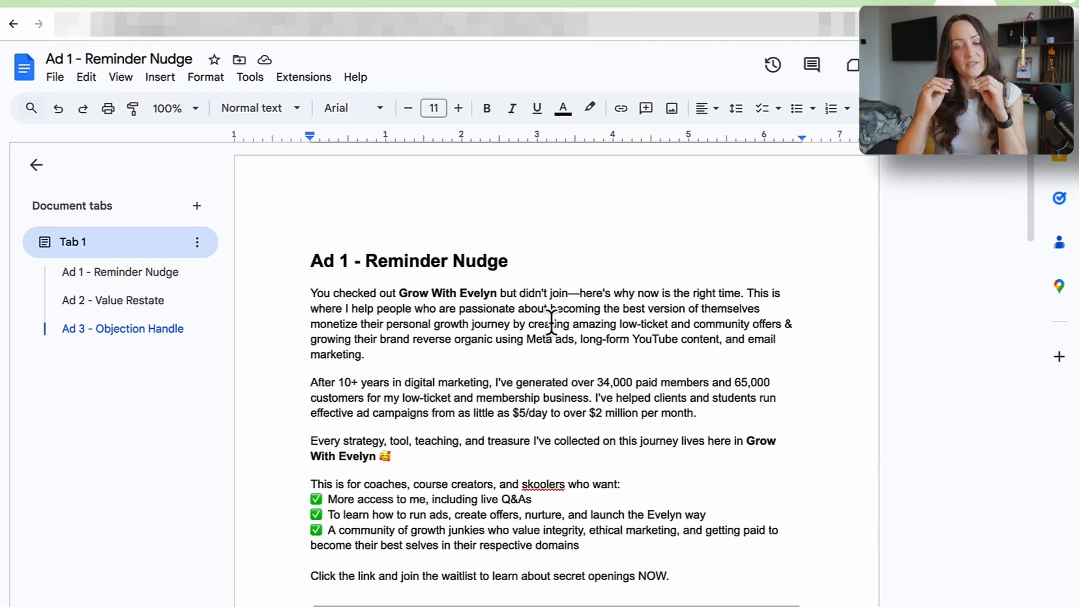
- Copy the whole document into Claude with the prompt "now just super short but compelling versions of these:" and look over the resulting ads
key(super+a)
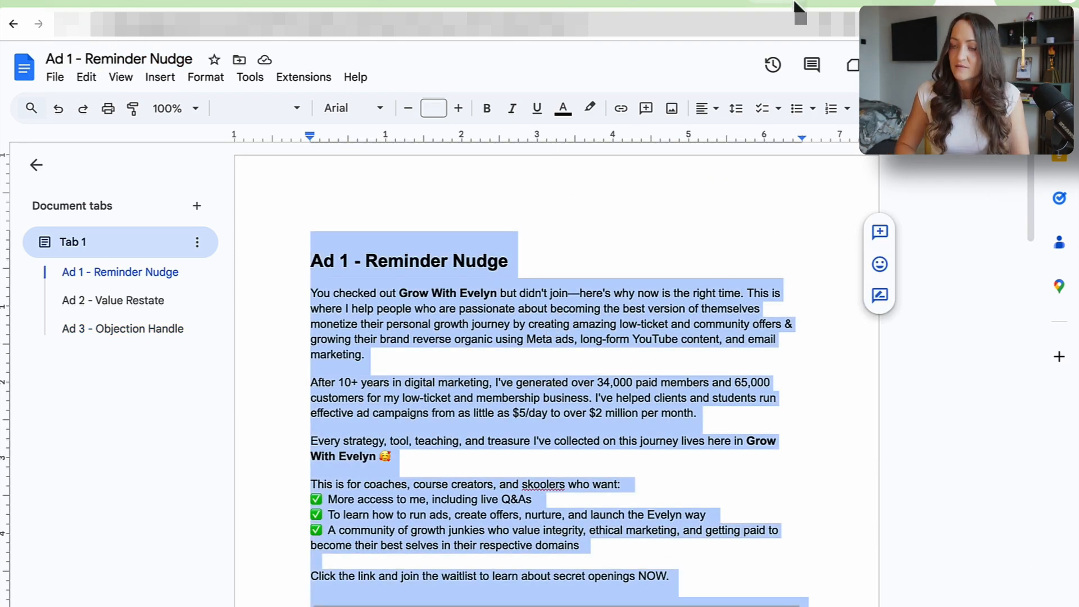
click(811, 3)
click(153, 591)
text(now just super short but compelli)
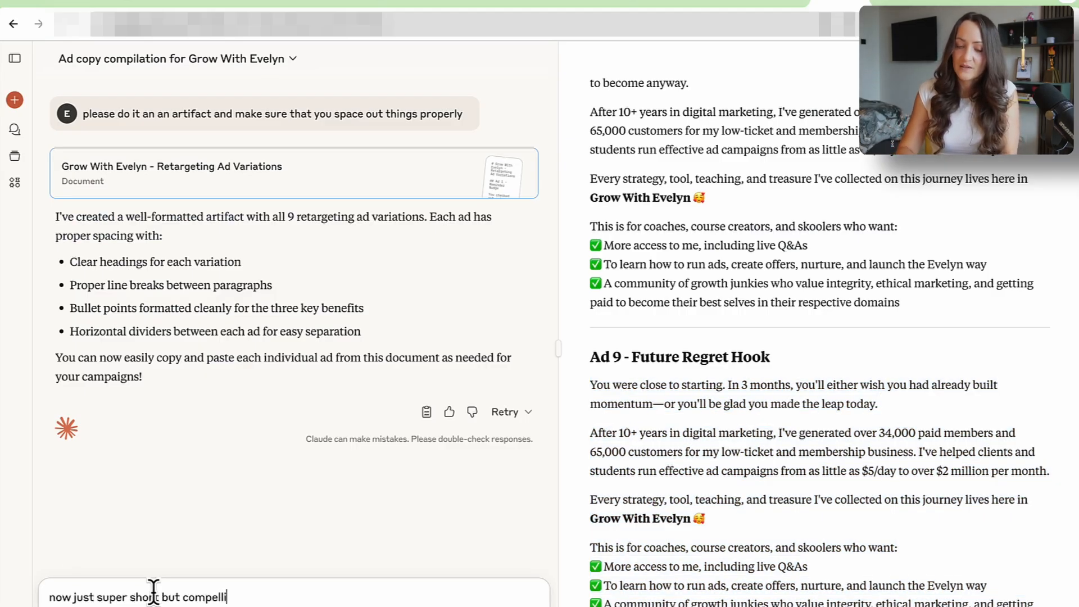
text(ng versions of these)
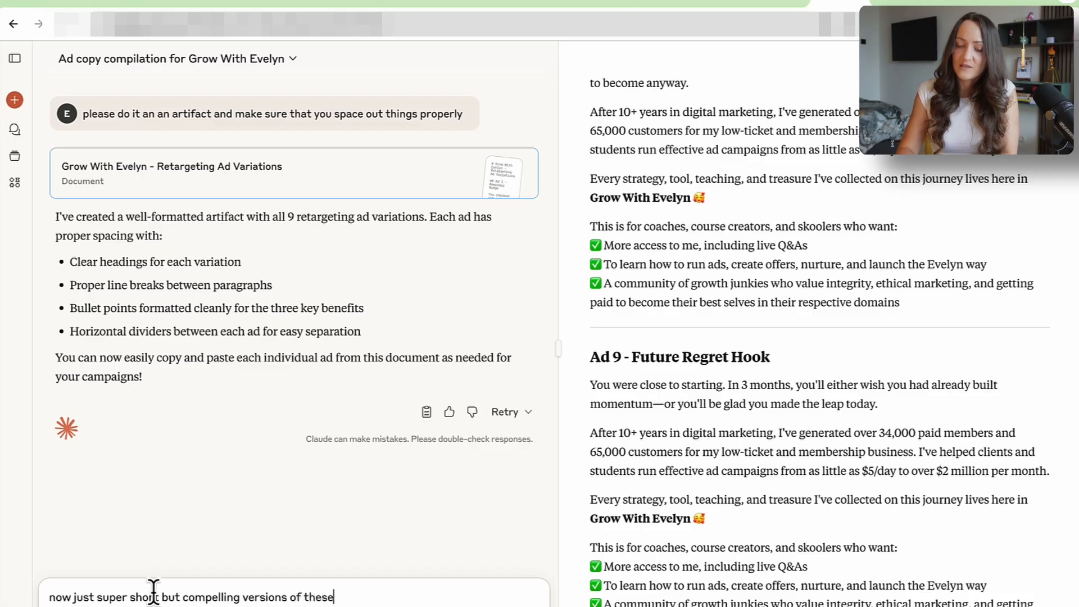
text(:)
key(ctrl+v)
key(Return)
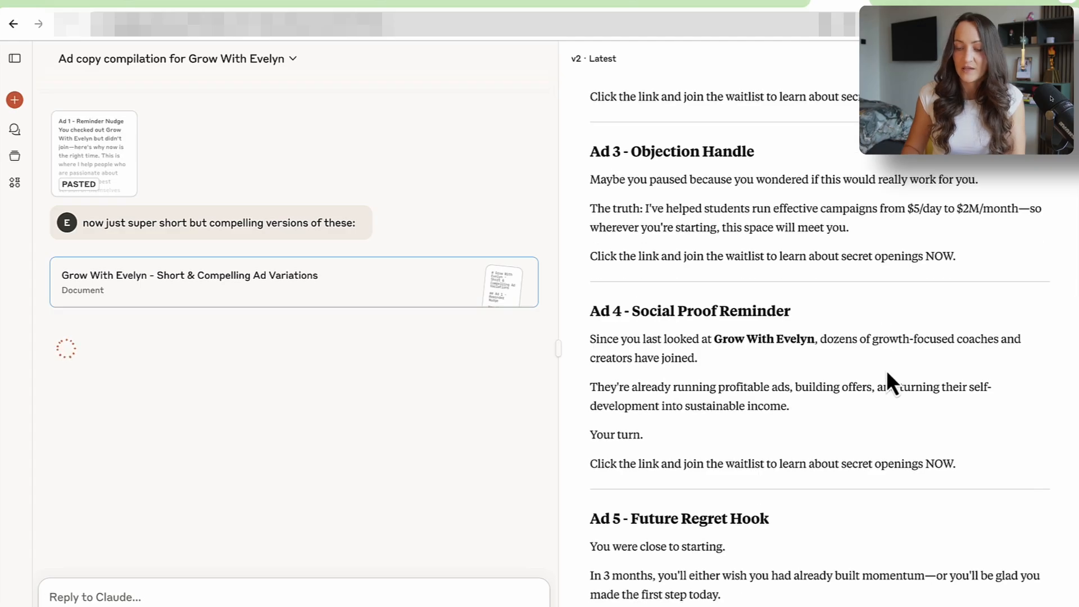
drag(886, 370, 767, 331)
scroll(764, 316, up, 3)
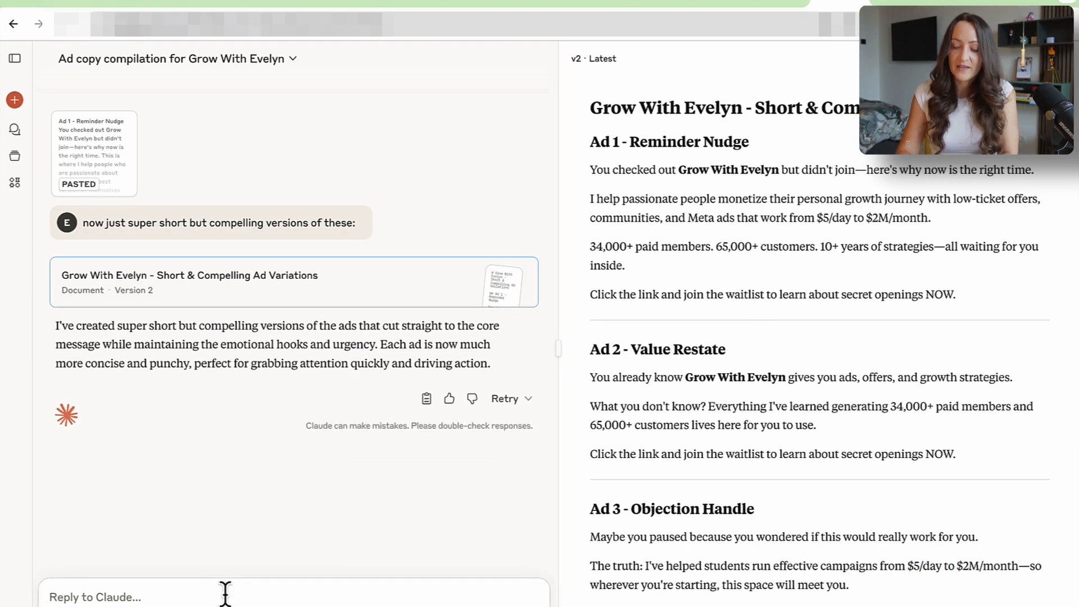
text(write)
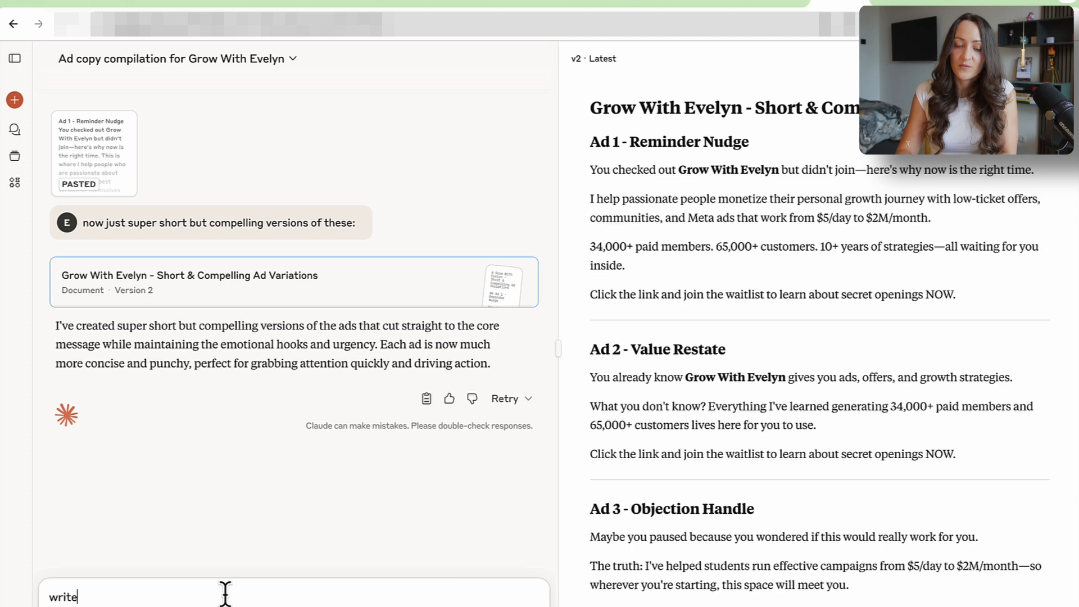
click(90, 4)
click(299, 242)
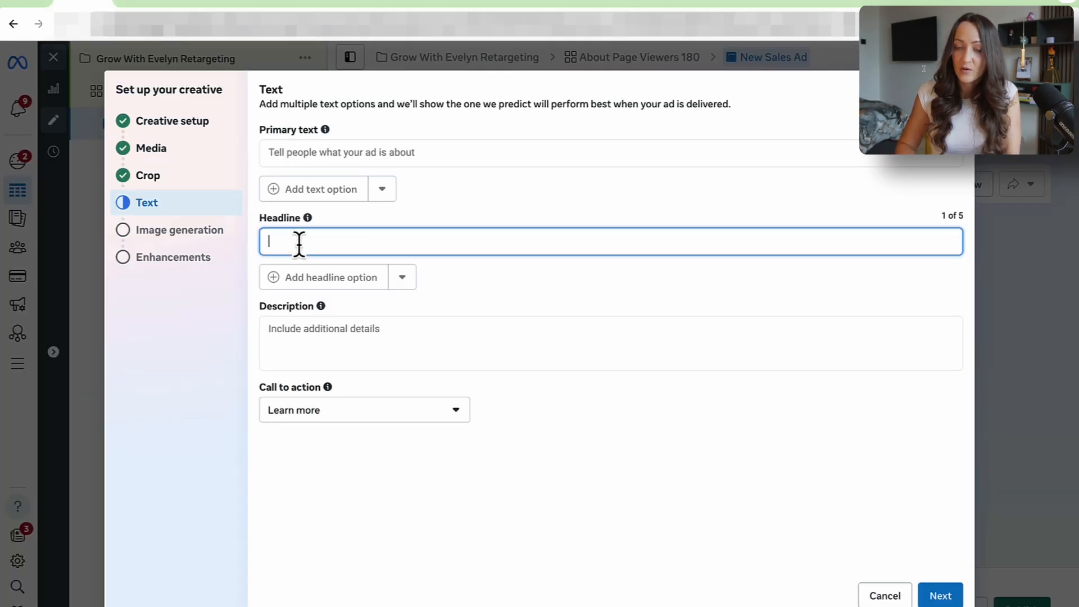
- Copy the short "Ad 2 - Value Restate" body from Claude and paste it as the first primary text in Ads Manager
click(825, 8)
drag(961, 458, 589, 377)
key(ctrl+c)
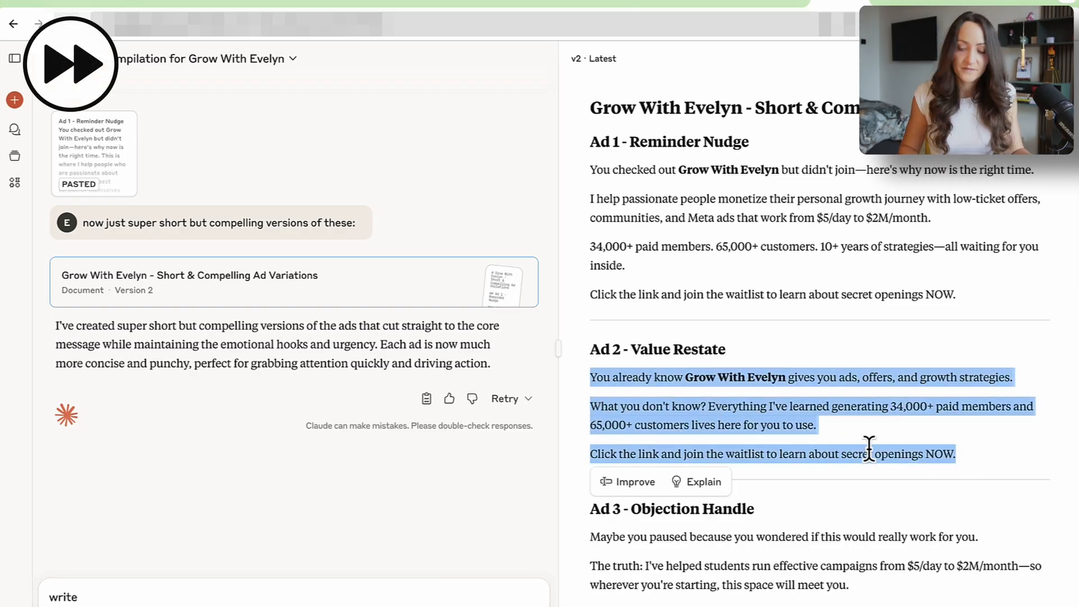
click(85, 6)
click(311, 150)
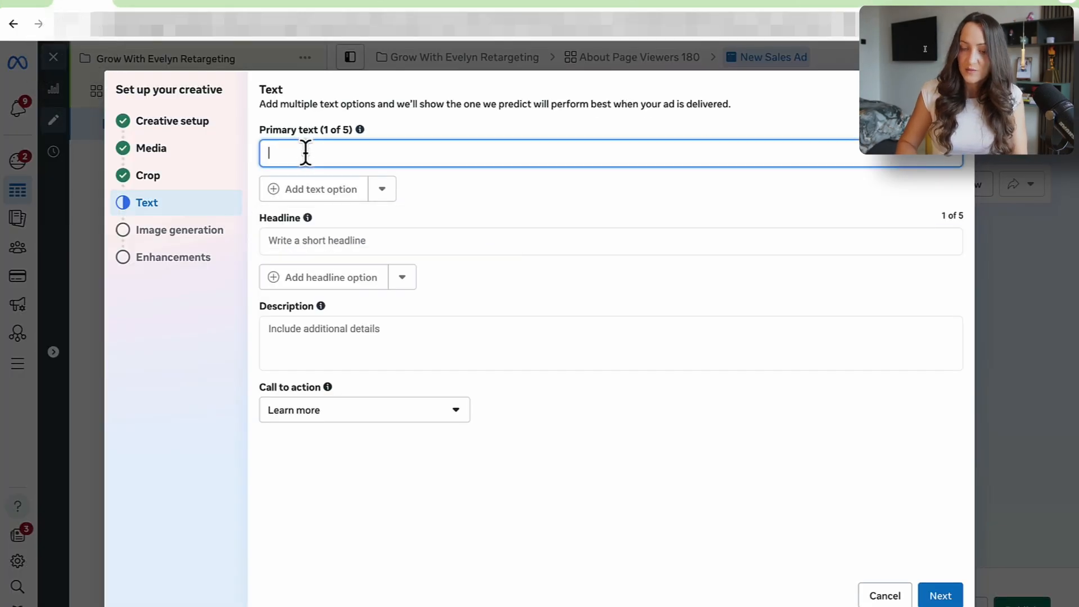
key(ctrl+v)
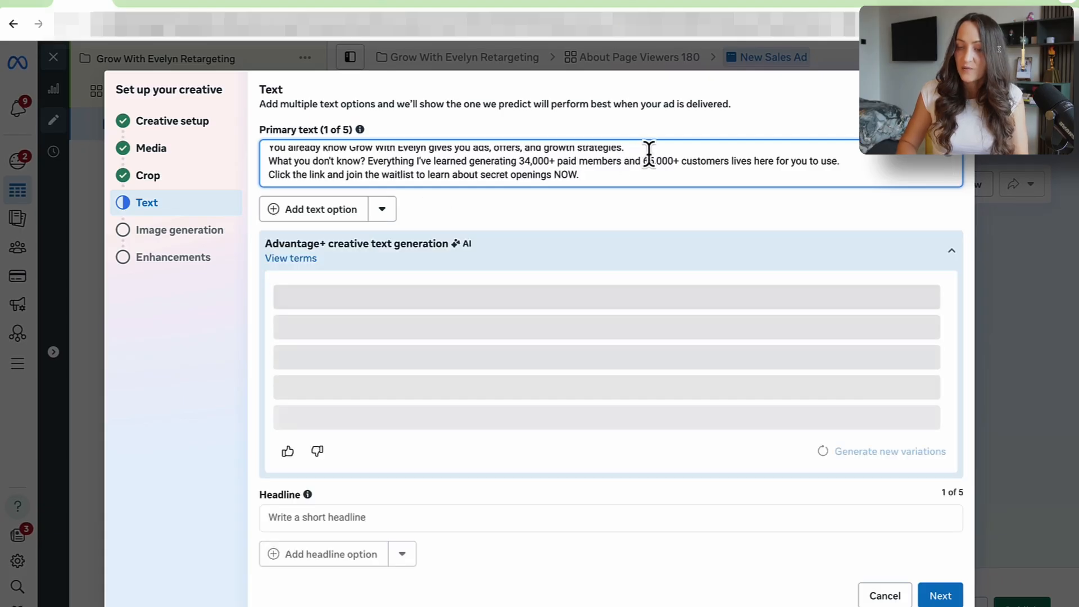
- Insert blank lines between the three paragraphs of the first primary text
click(651, 152)
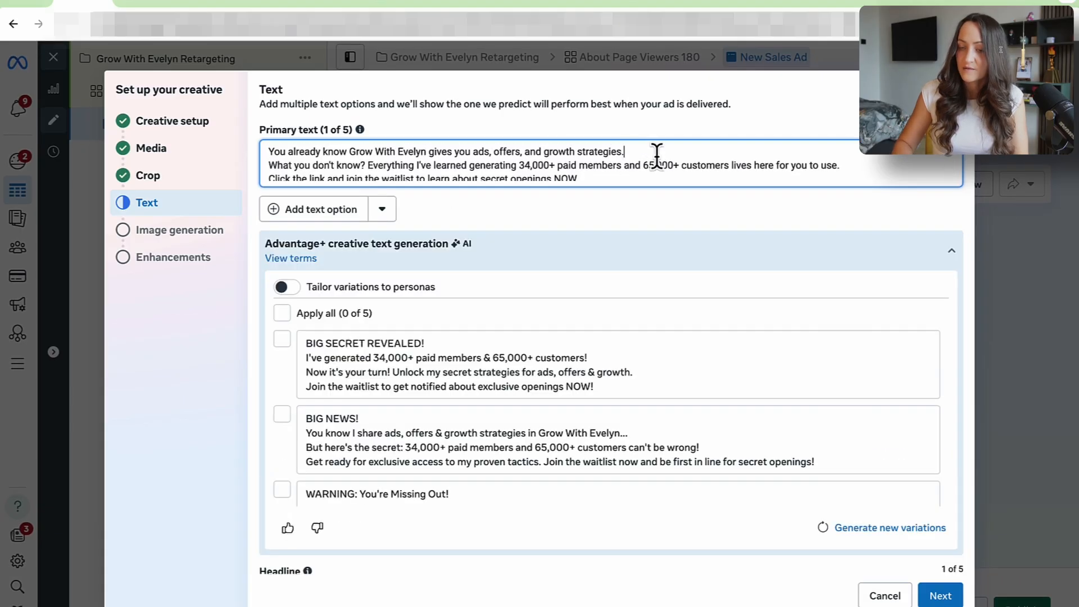
key(Return)
click(856, 169)
key(Return)
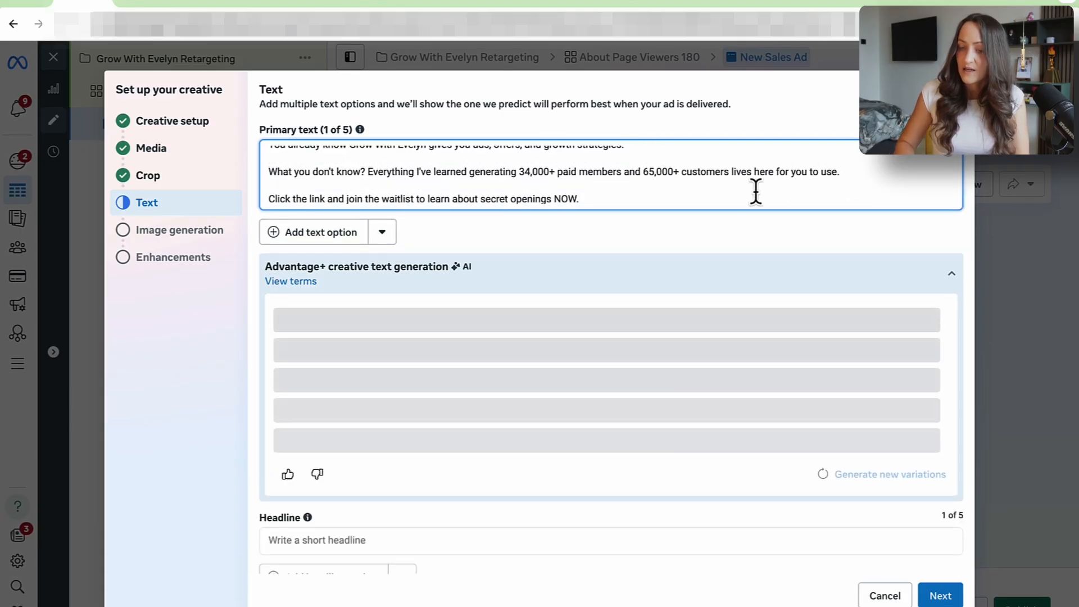
- Add a second primary text option containing Ad 1's full body and call to action copied from the Google Doc
click(286, 236)
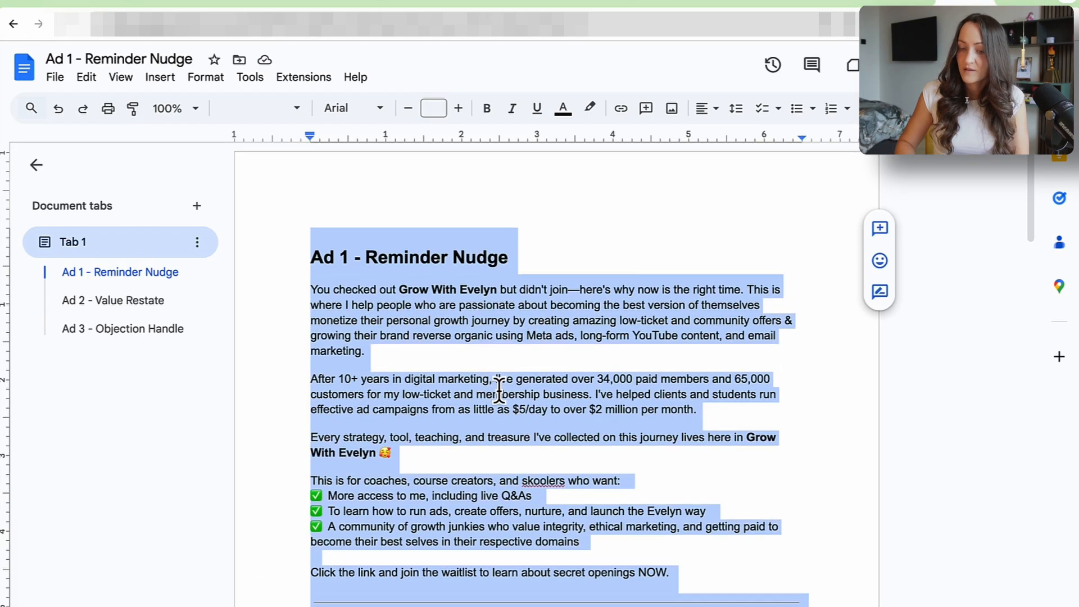
scroll(499, 388, down, 3)
click(679, 439)
drag(680, 438, 324, 144)
key(ctrl+c)
scroll(299, 250, up, 2)
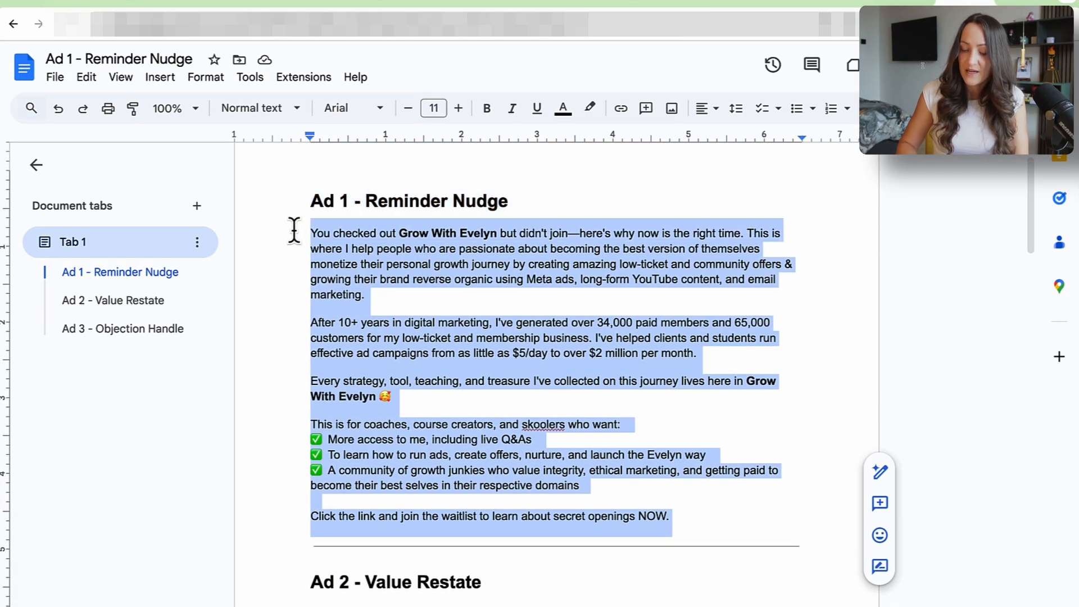
click(90, 4)
click(326, 232)
key(ctrl+v)
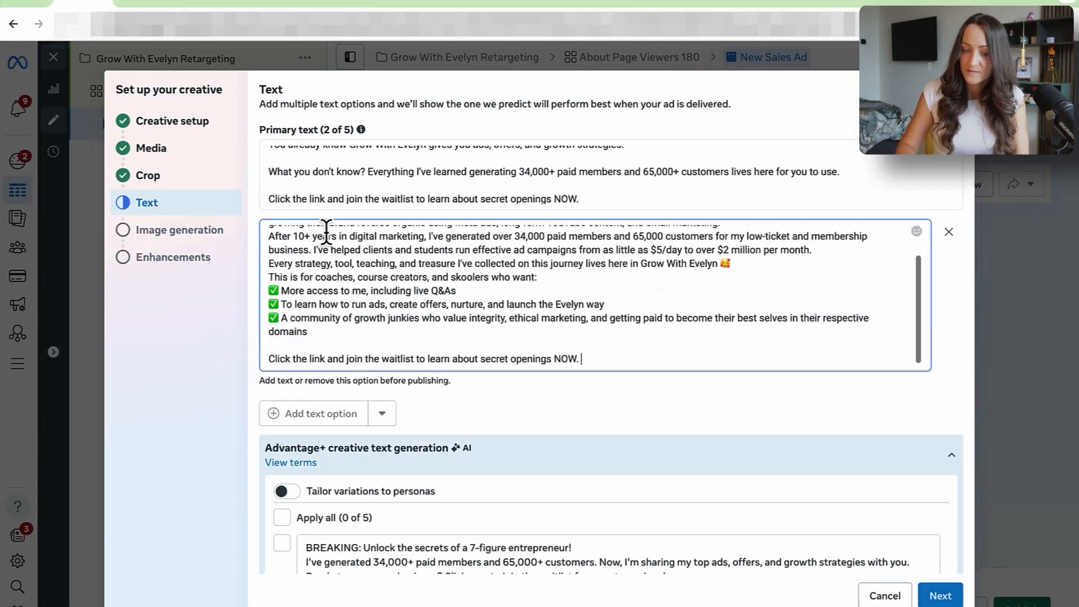
- Separate the second primary text's paragraphs with blank lines, down to "This is for coaches, course creators, and skoolers who want:"
scroll(633, 292, up, 5)
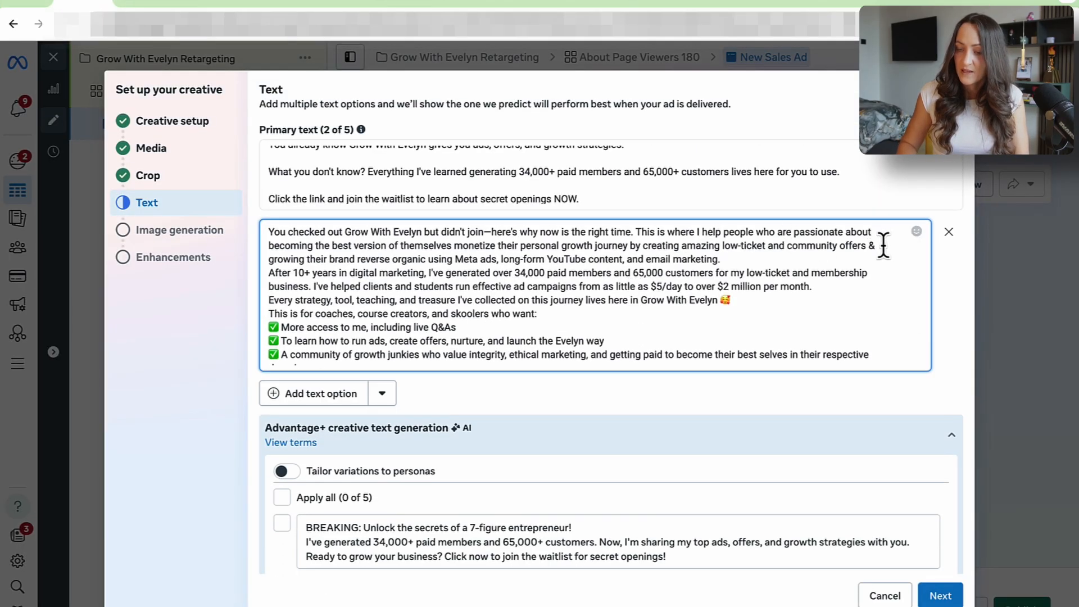
click(759, 260)
key(Return)
click(832, 301)
key(Return)
click(780, 325)
key(Return)
scroll(640, 362, down, 2)
scroll(593, 376, down, 3)
scroll(768, 359, up, 5)
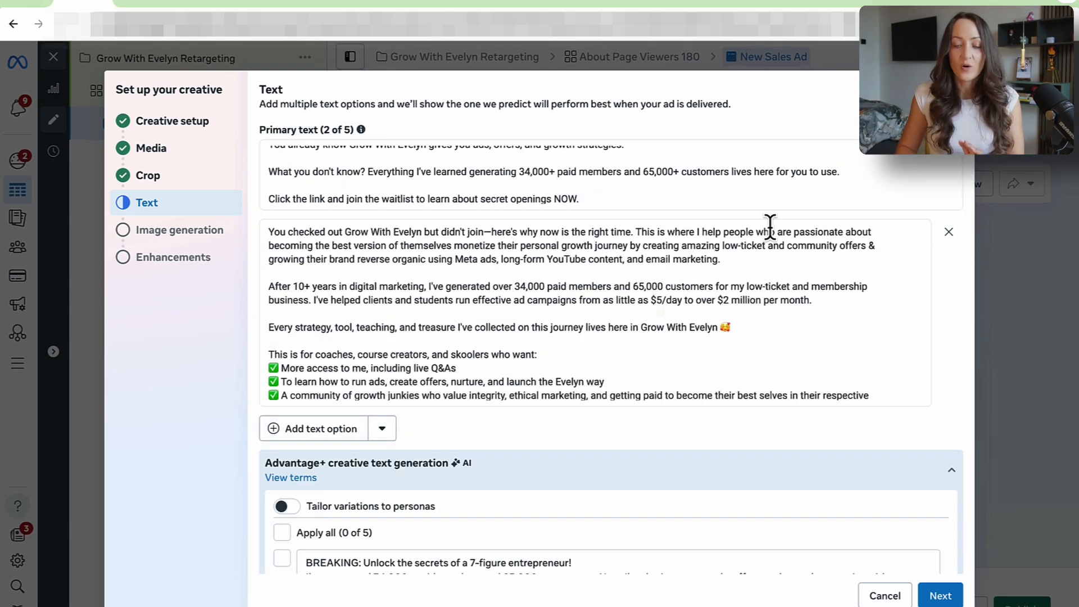
- Prompt Claude for 25 headlines roughly as long as "Grow with 34,000+ Paid Members" or shorter: trigger word, emoji, then a description of what they actually get
scroll(940, 390, down, 15)
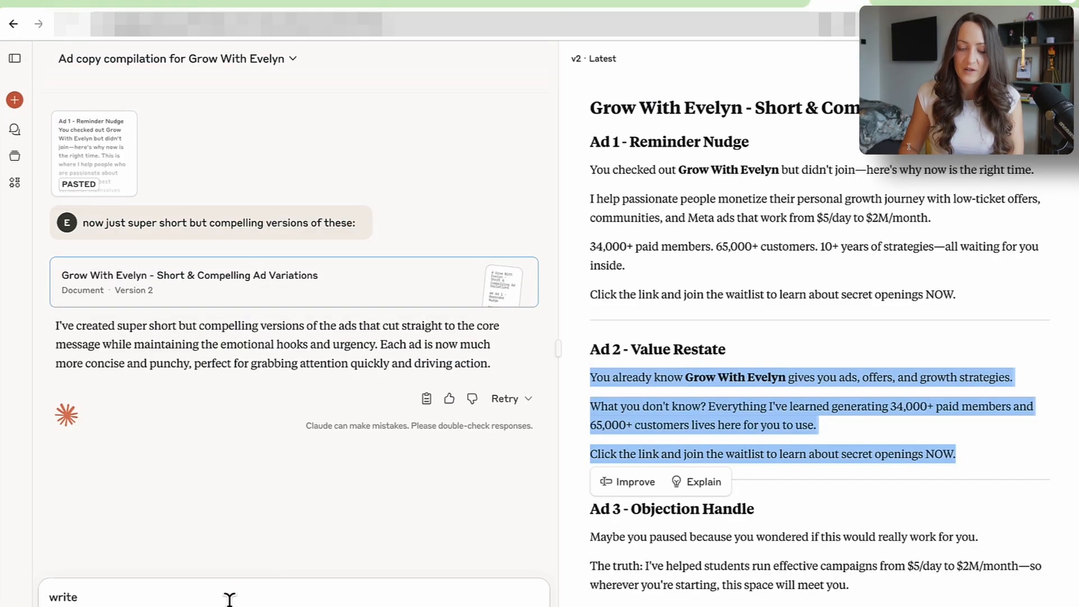
click(227, 593)
key(ctrl+a)
text(Now)
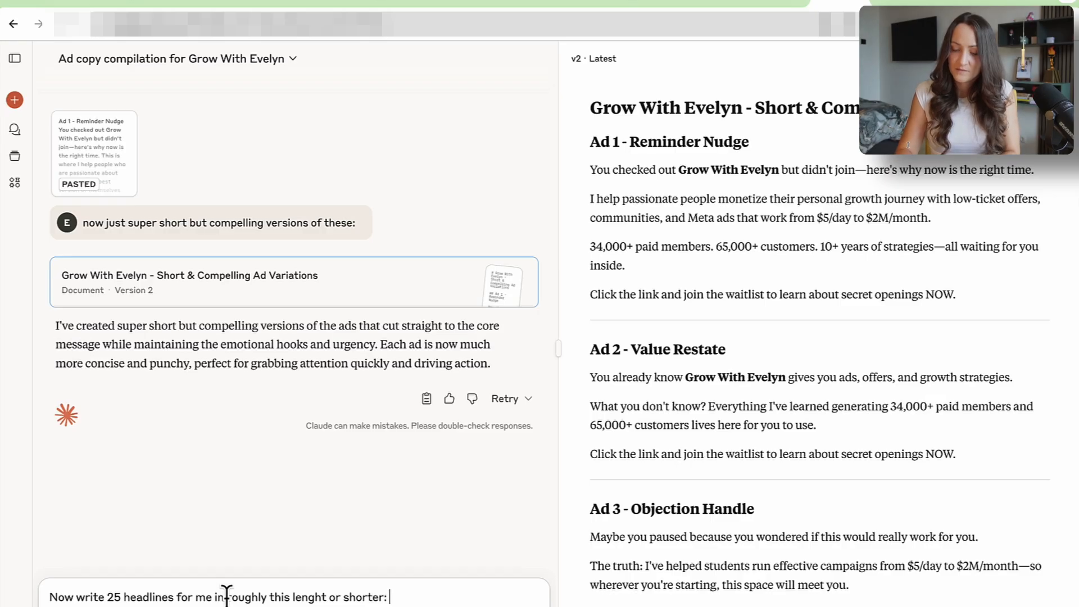
text(Grow with 34,000+ Paid Members)
key(shift+Return)
key(shift+Return)
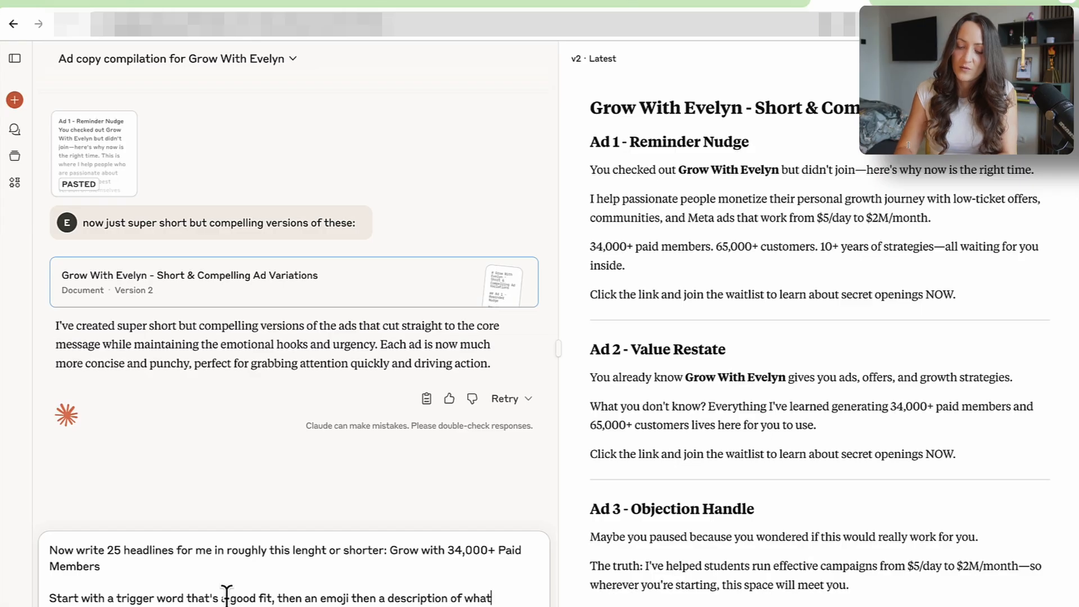
text(tuall)
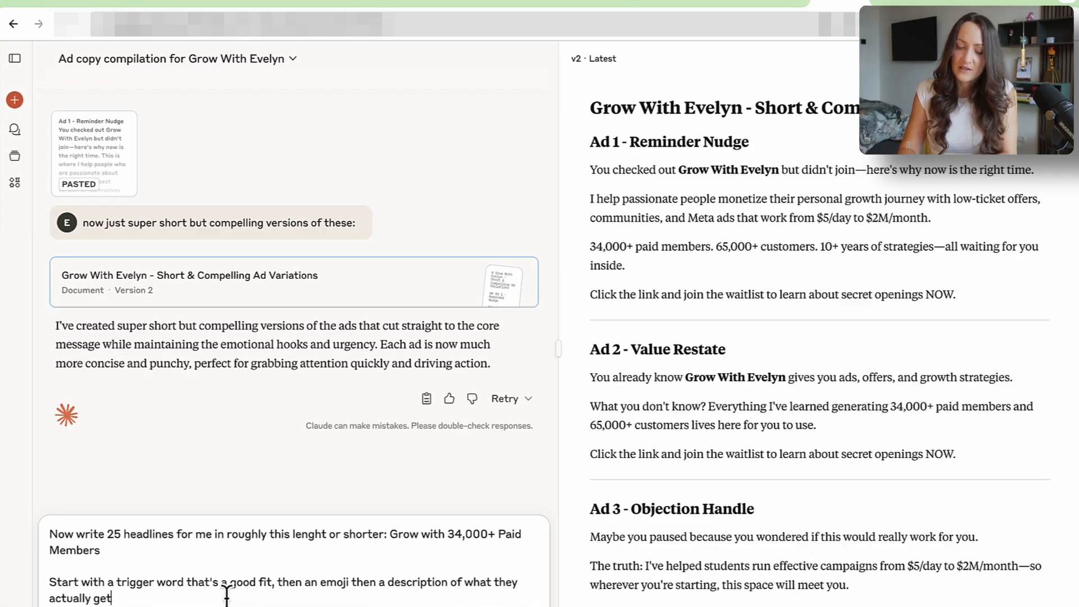
text(y get)
key(Return)
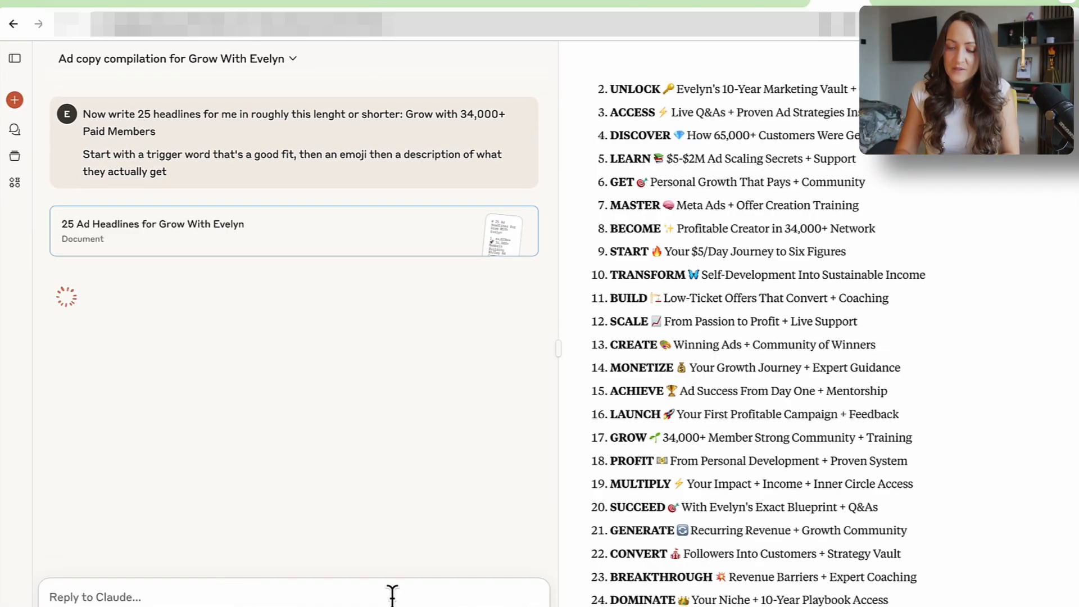
- Tell Claude that these are retargeting ads and to keep that in mind for the headlines
text(these are retargeting ads pleasde )
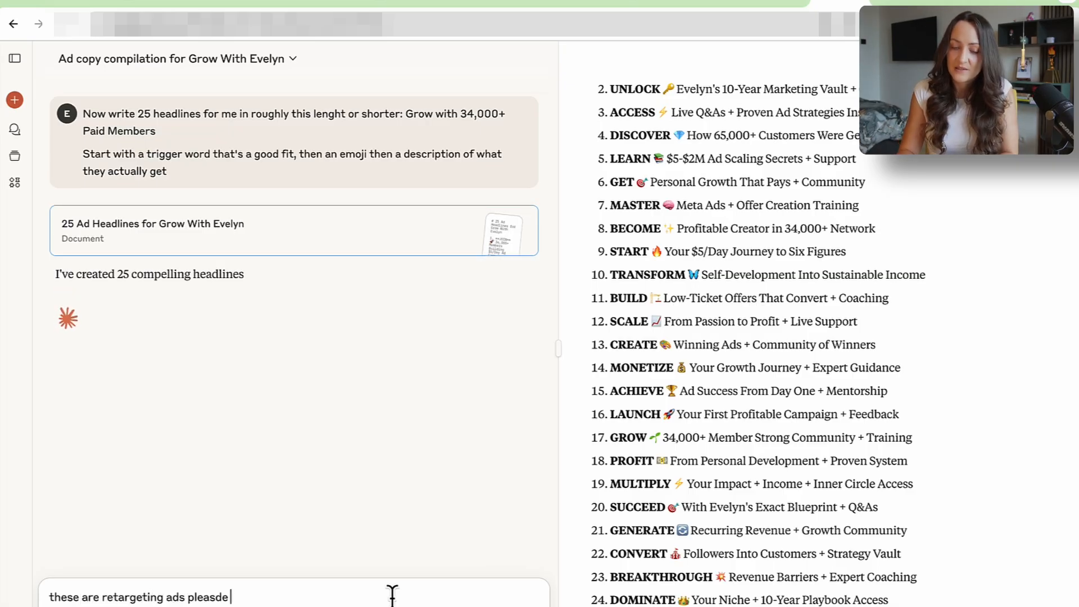
text(keep that in m)
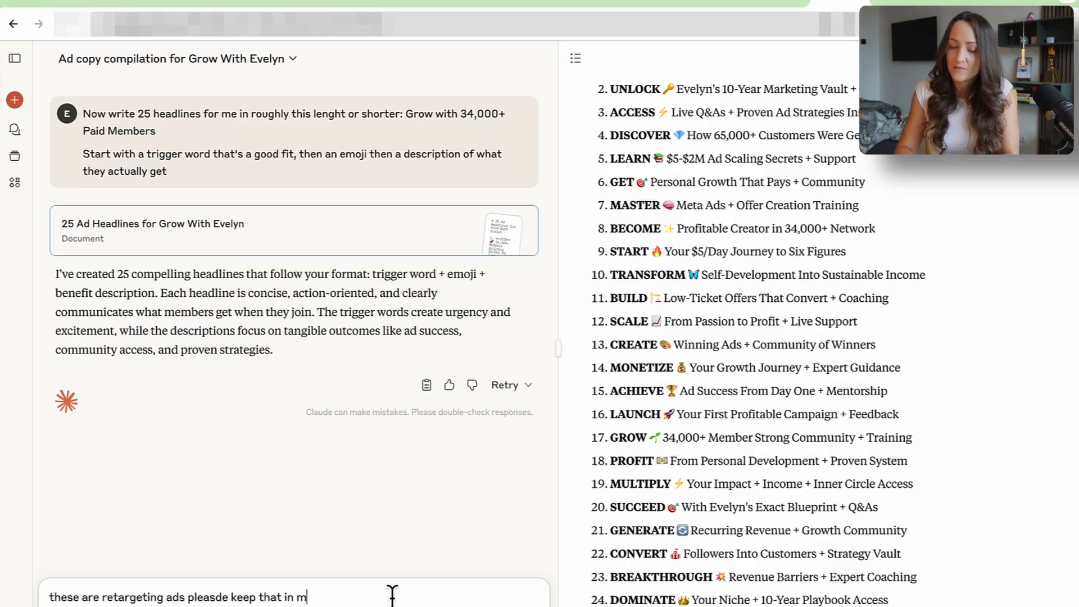
text(ind)
key(Return)
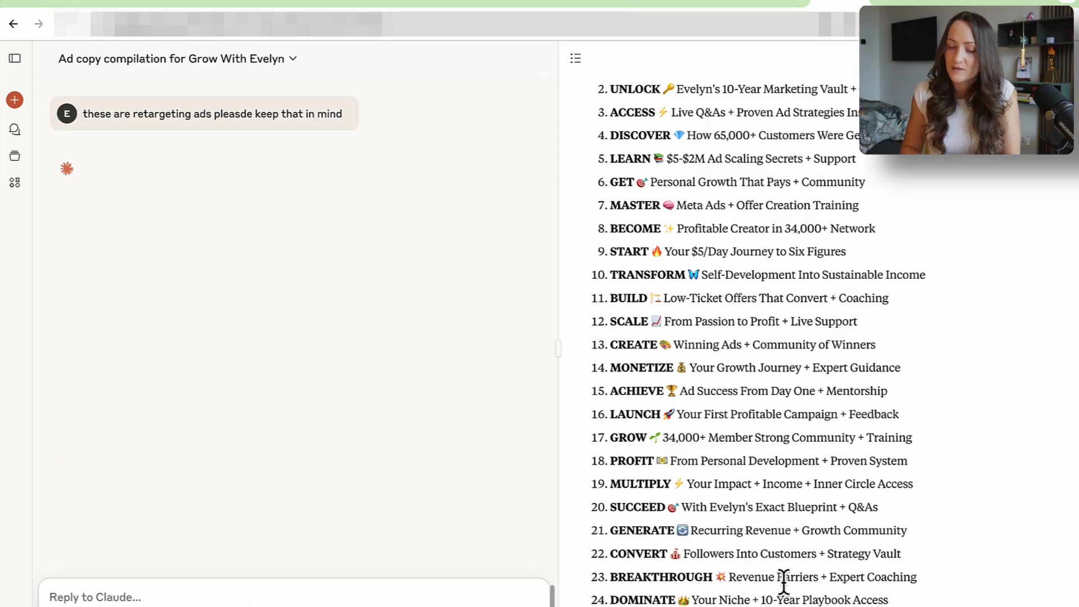
- Tell Claude to make the headlines make sense even if the format has to change, while keeping the length
text(make them make se)
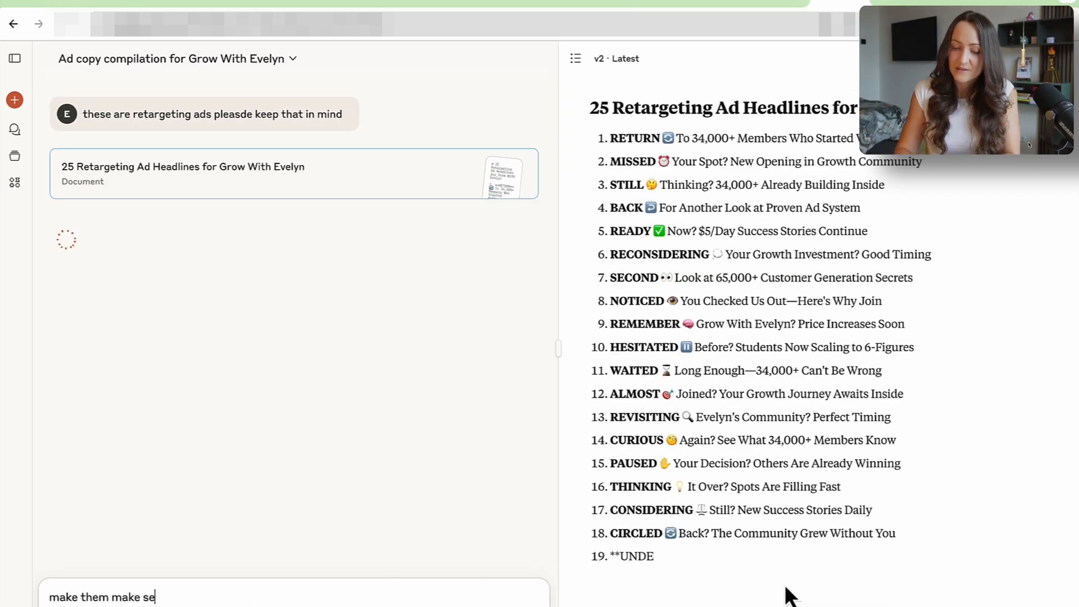
text(nse even if)
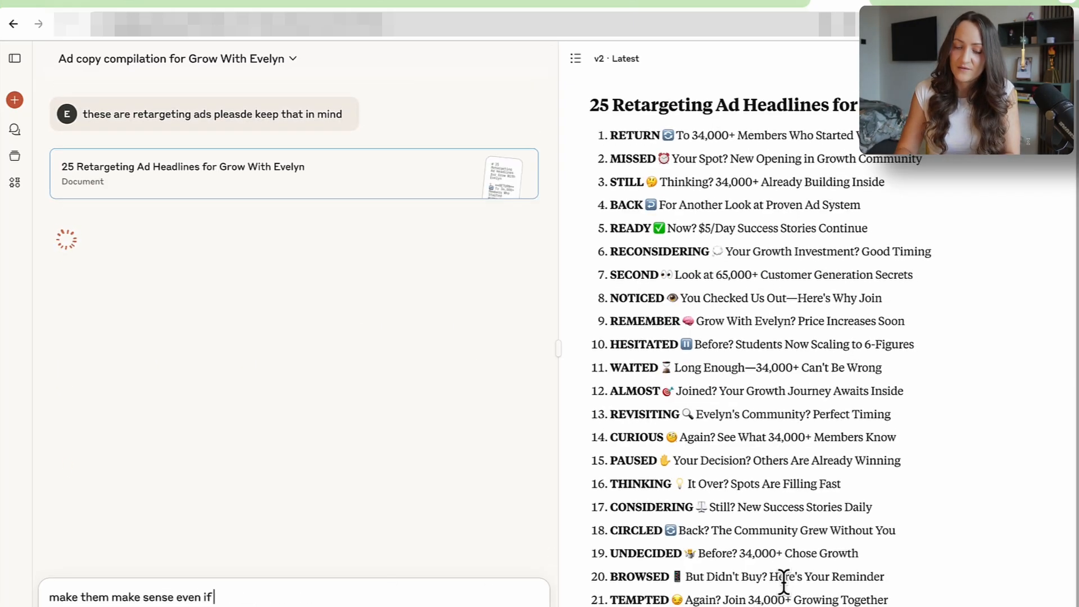
text( you have to d)
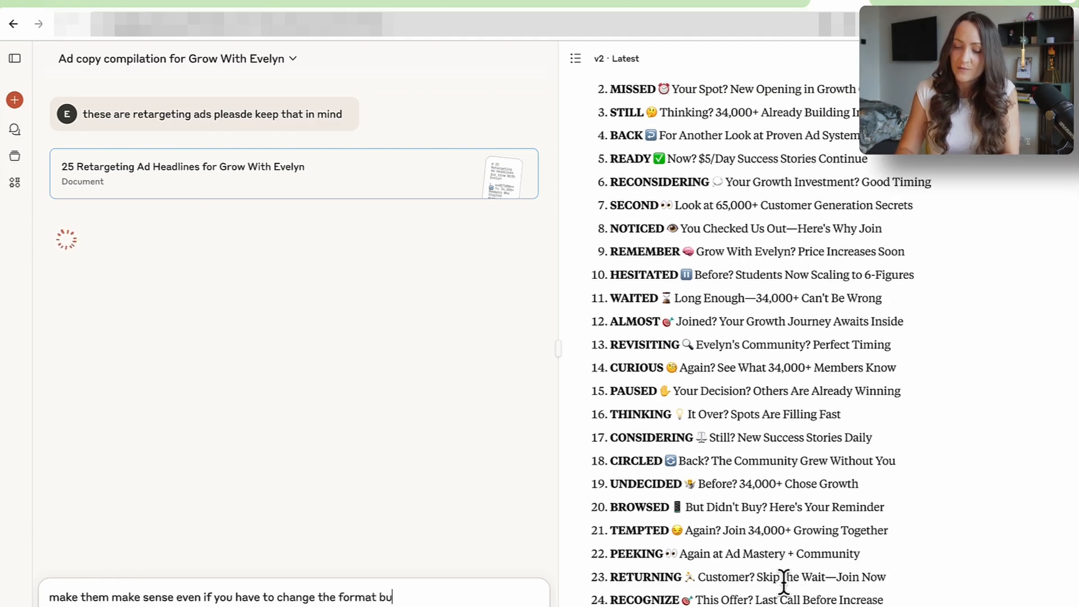
text(eep the lenght)
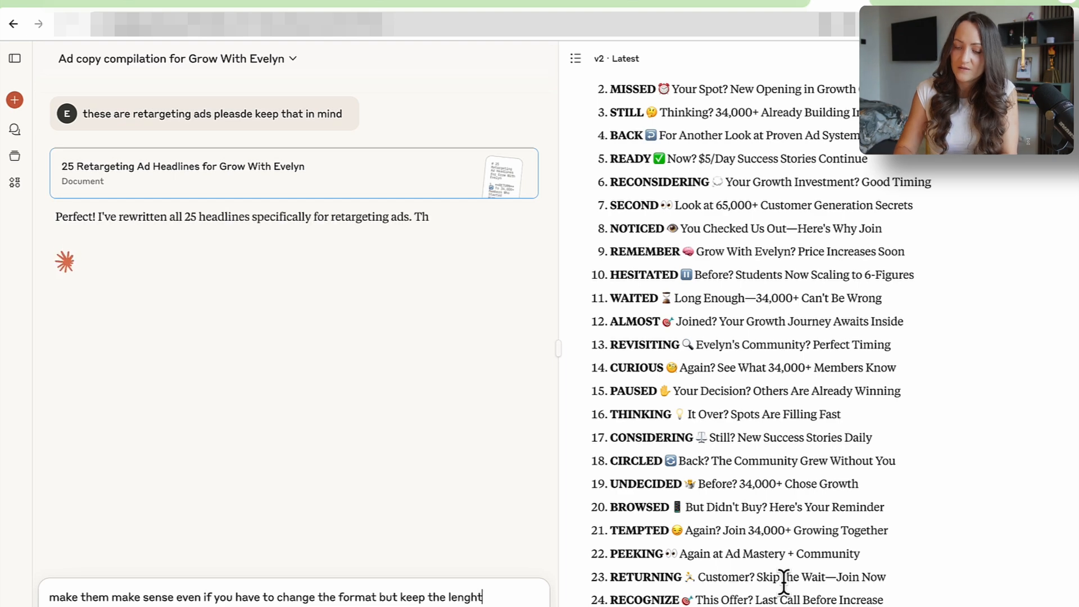
key(Return)
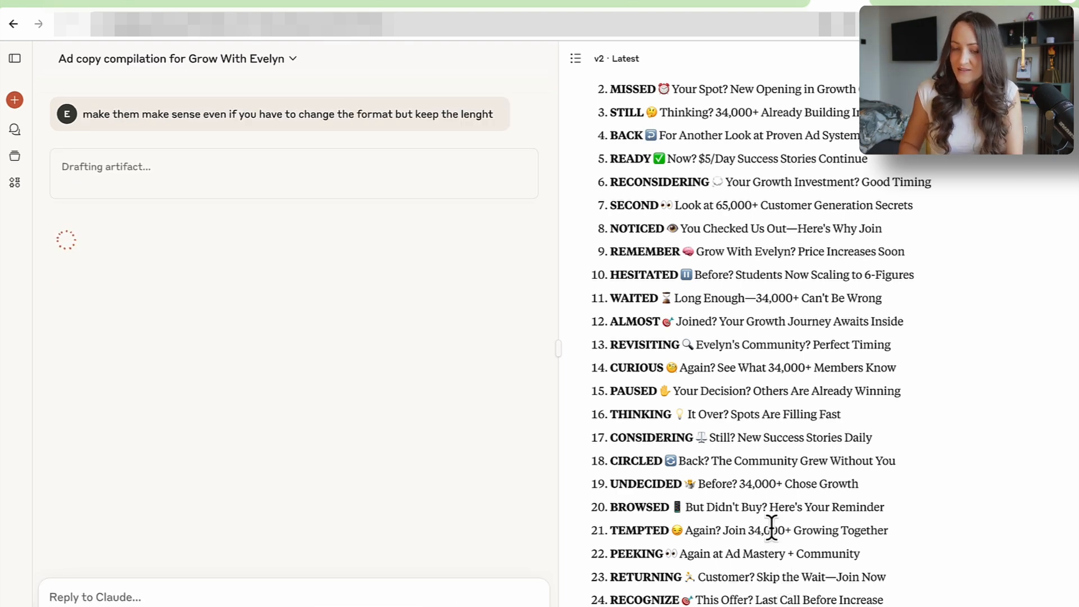
- Tell Claude the headlines don't make sense with the emoji and ask it to make them make sense as a headline
text(these do)
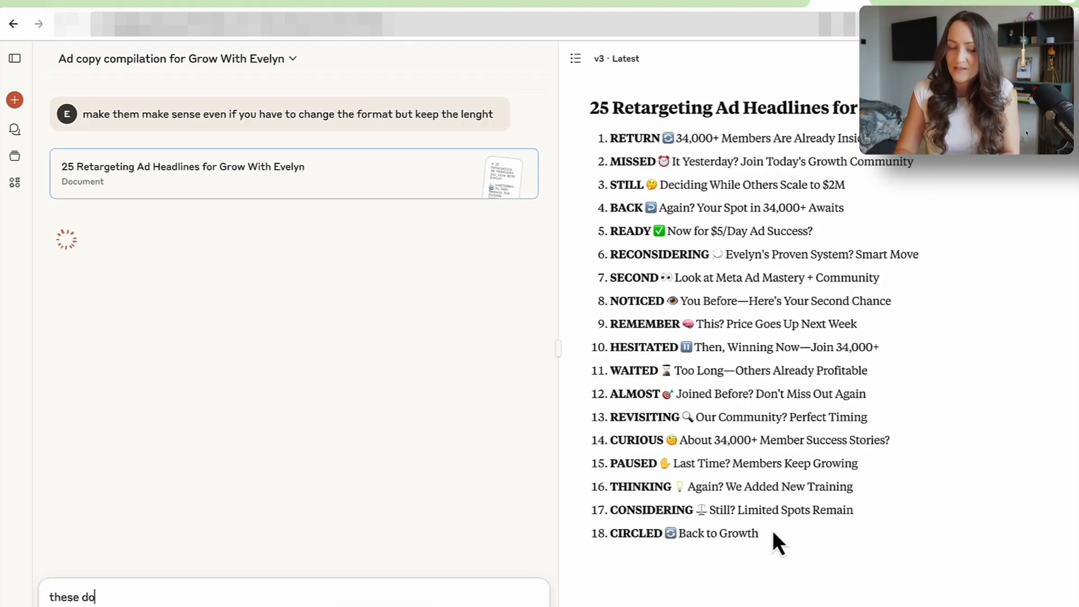
text(n't make sense wih th)
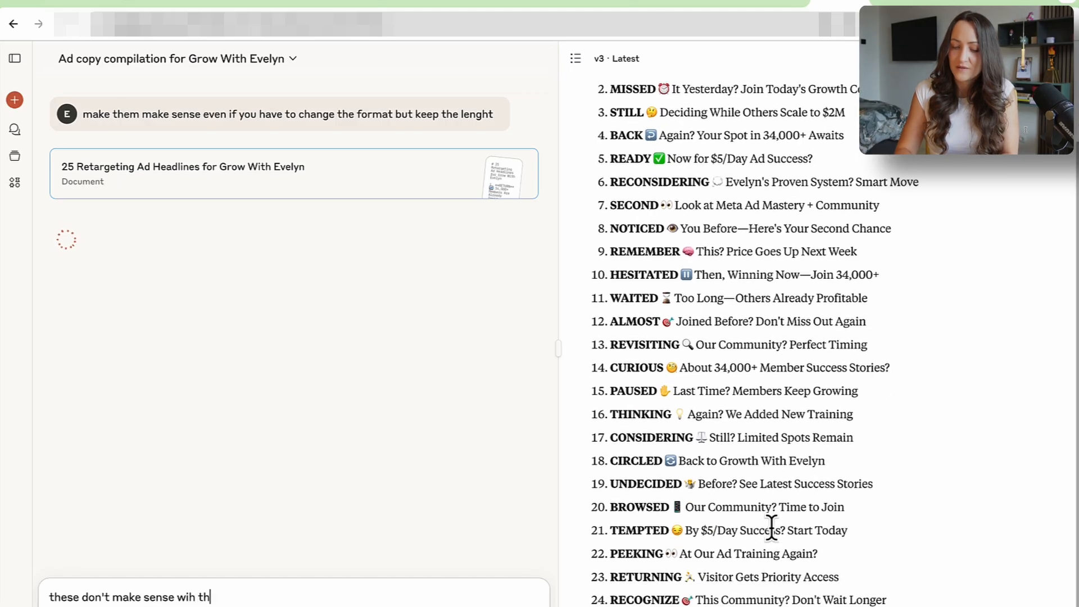
key(BackSpace)
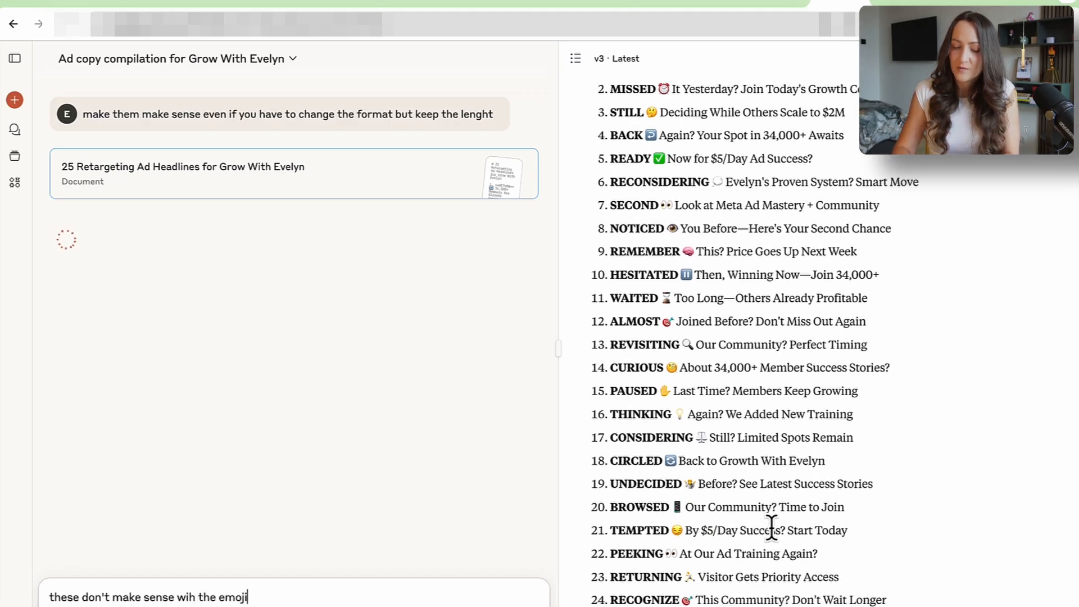
text(he emoji make them make sens)
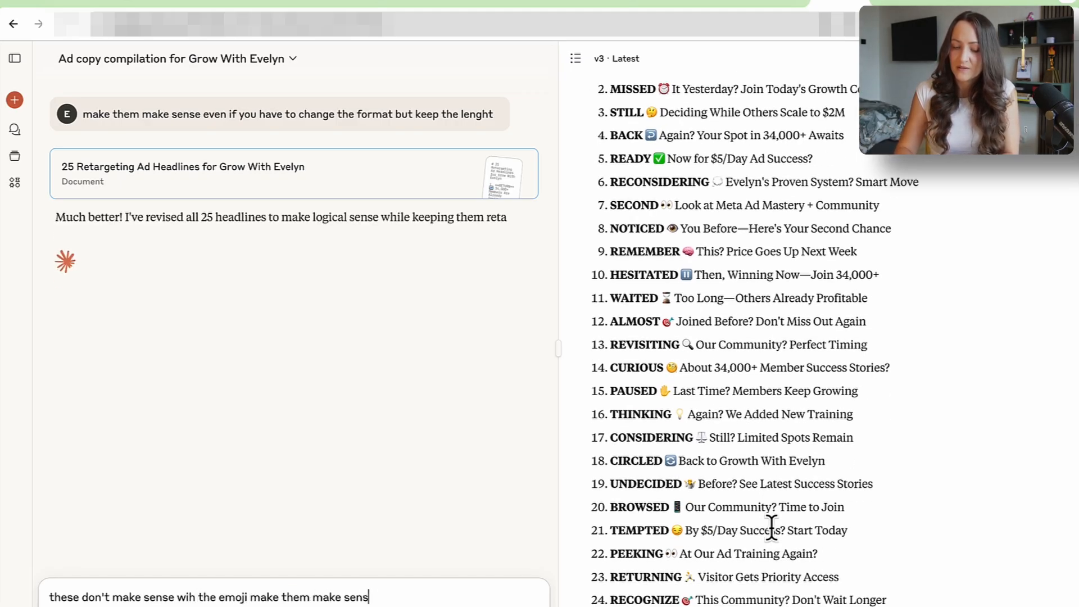
text(e as a headline)
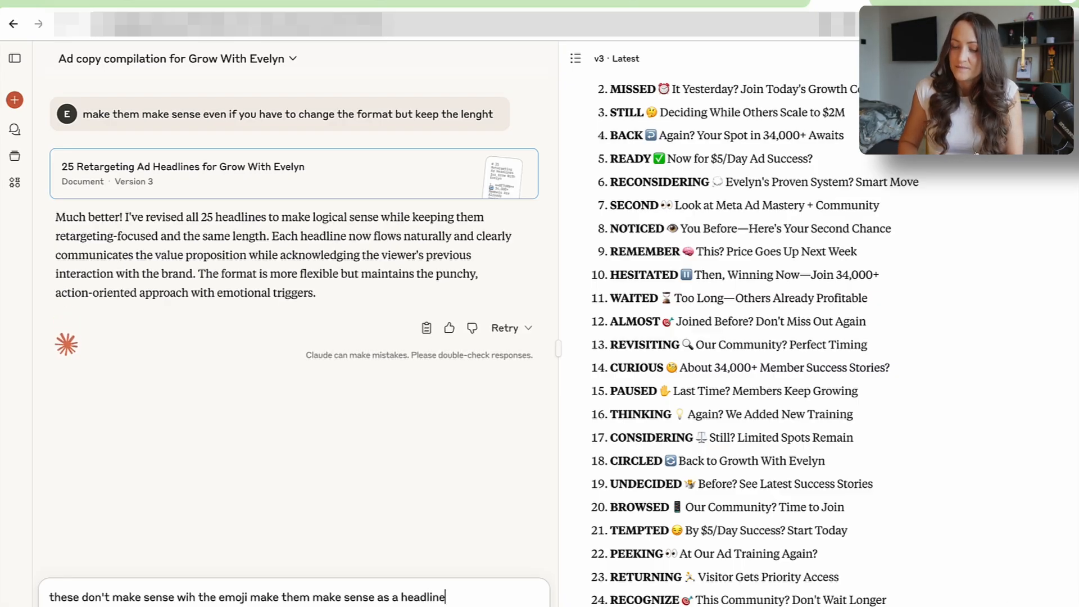
key(Return)
- Copy the revised list of 25 retargeting headlines from Claude and switch to the About page update chat in ChatGPT
drag(891, 544, 868, 606)
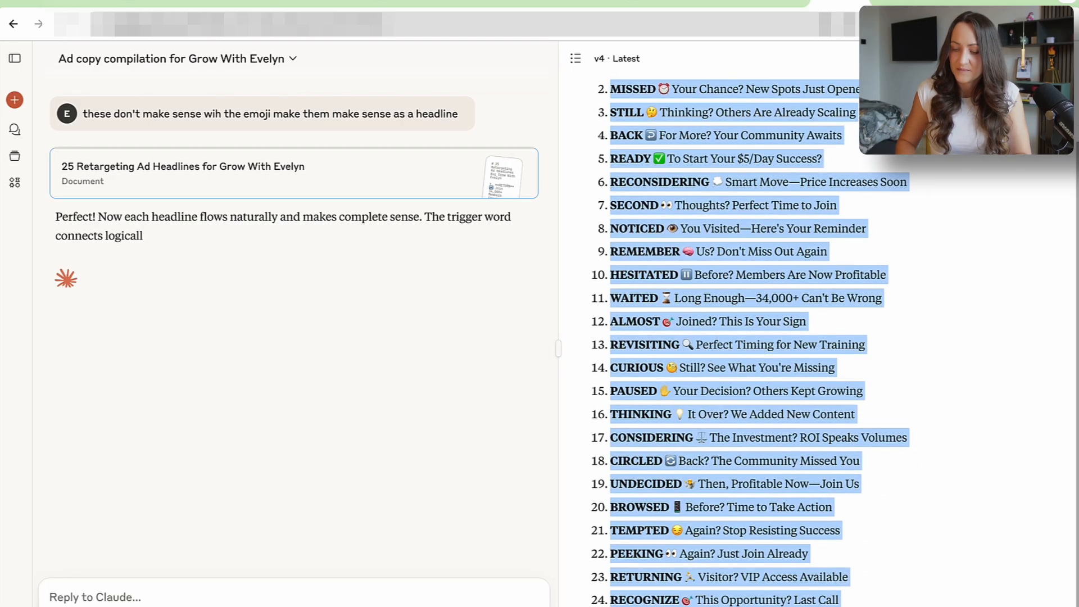
click(1011, 2)
text(ch)
key(Return)
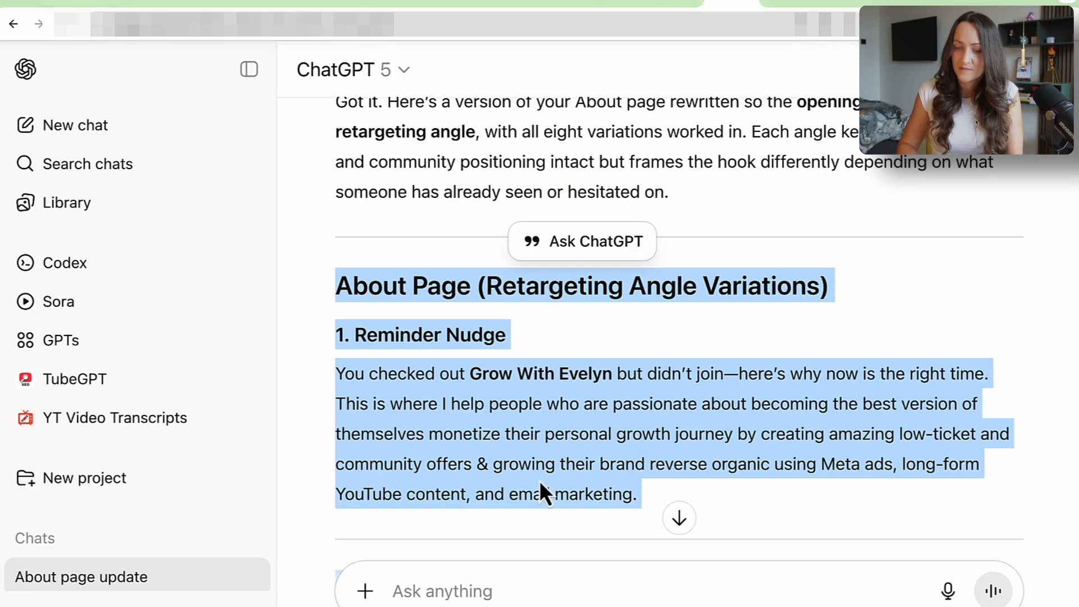
- Prompt ChatGPT to make the pasted headlines easy to read, understand and act upon while keeping them short, since they make no sense
click(436, 590)
text(these neadline)
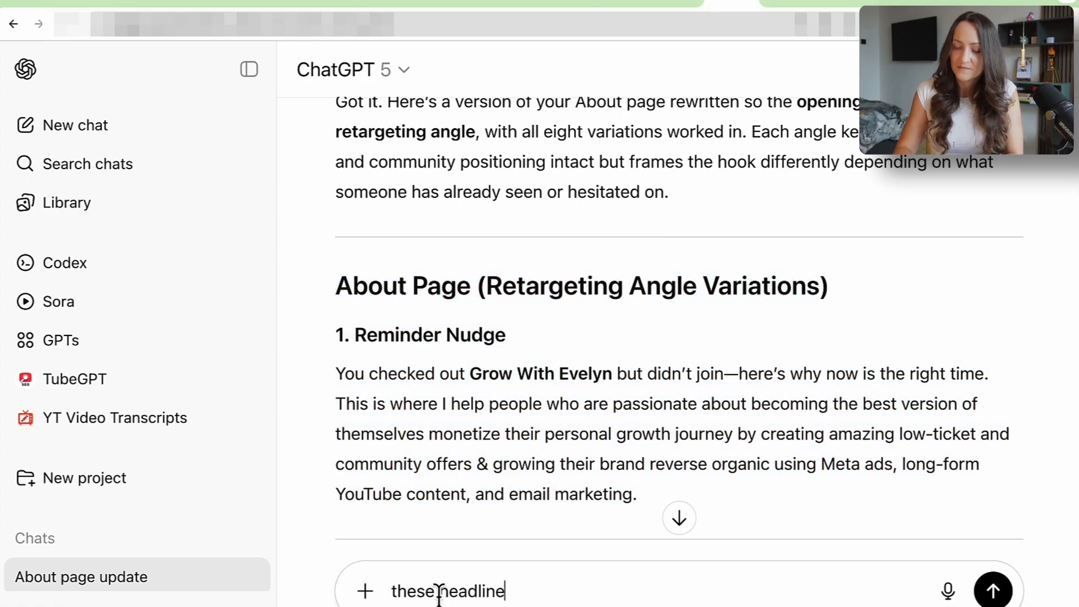
text(s make no sense make them easy to read understand an)
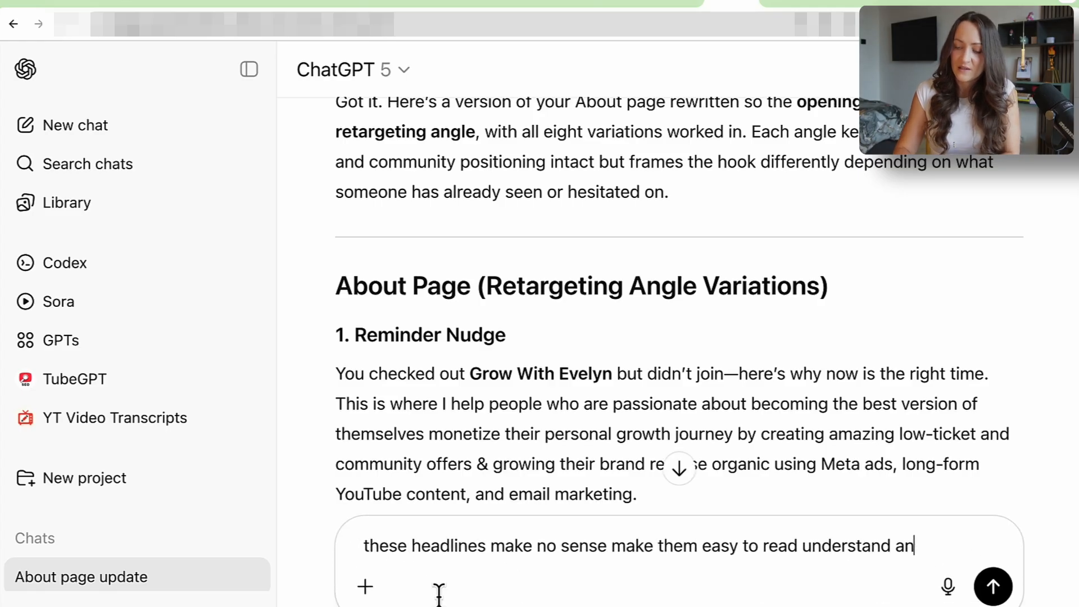
text(d act upon whi)
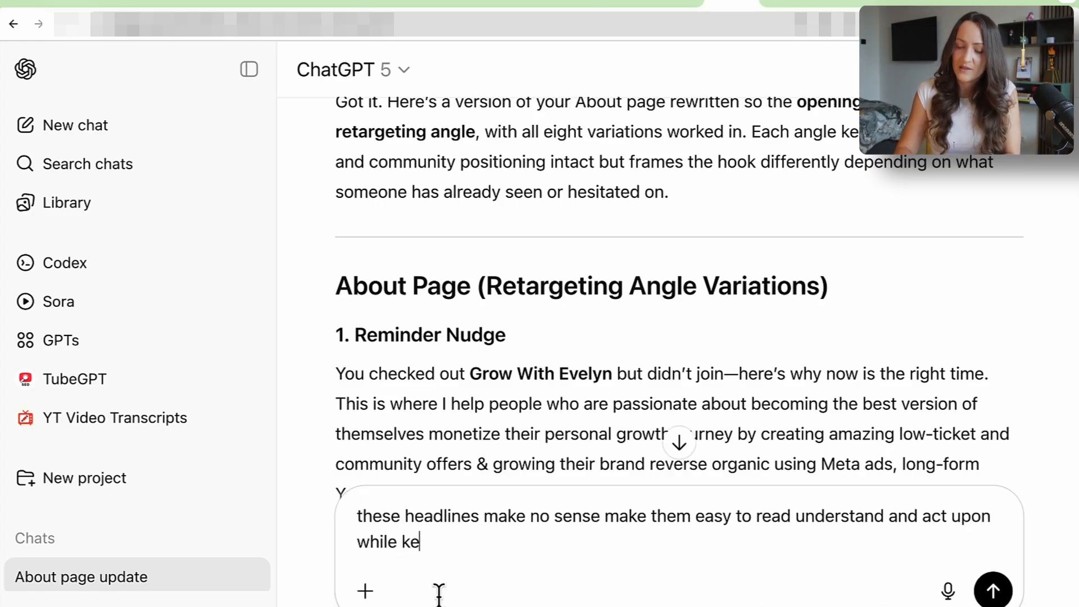
text(le keeping them short:)
key(shift+Return)
key(ctrl+v)
key(Return)
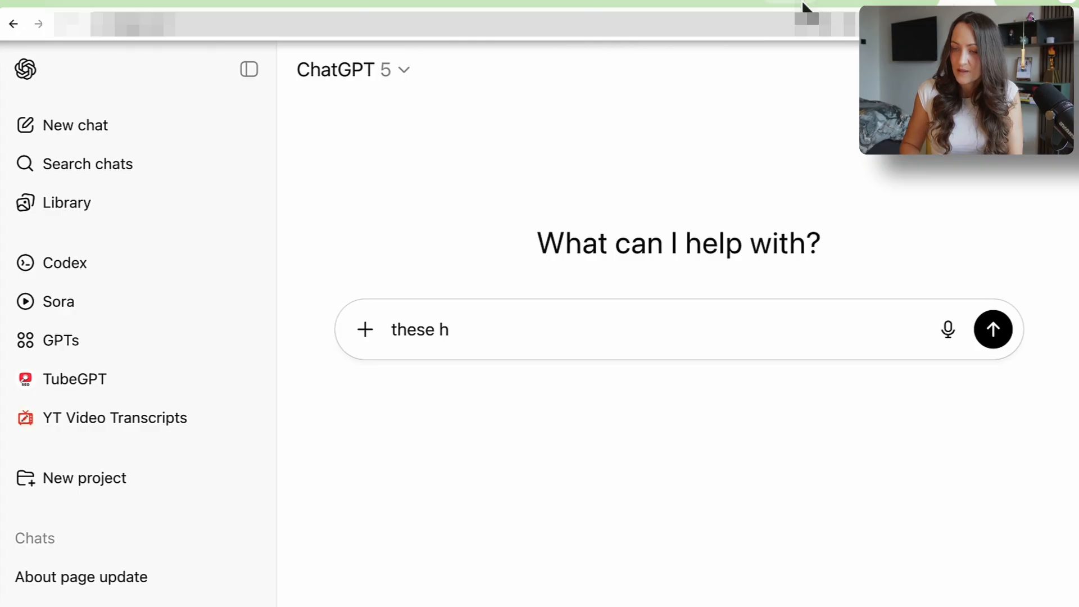
- In the About page update chat, ask for "You remember this for a reason... Join NOW" but shorter
click(796, 4)
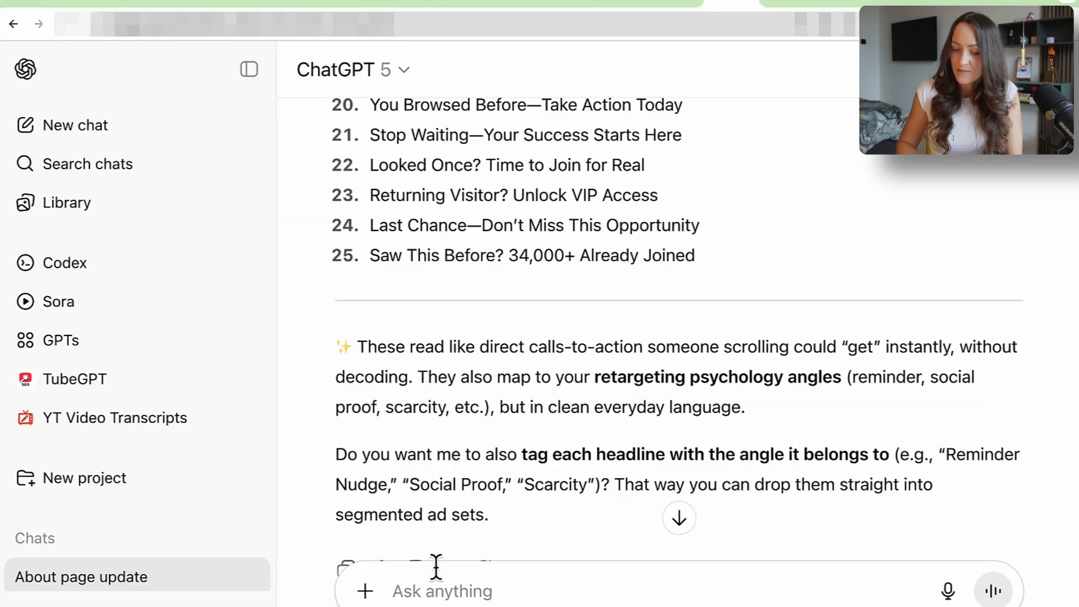
text(You rememb)
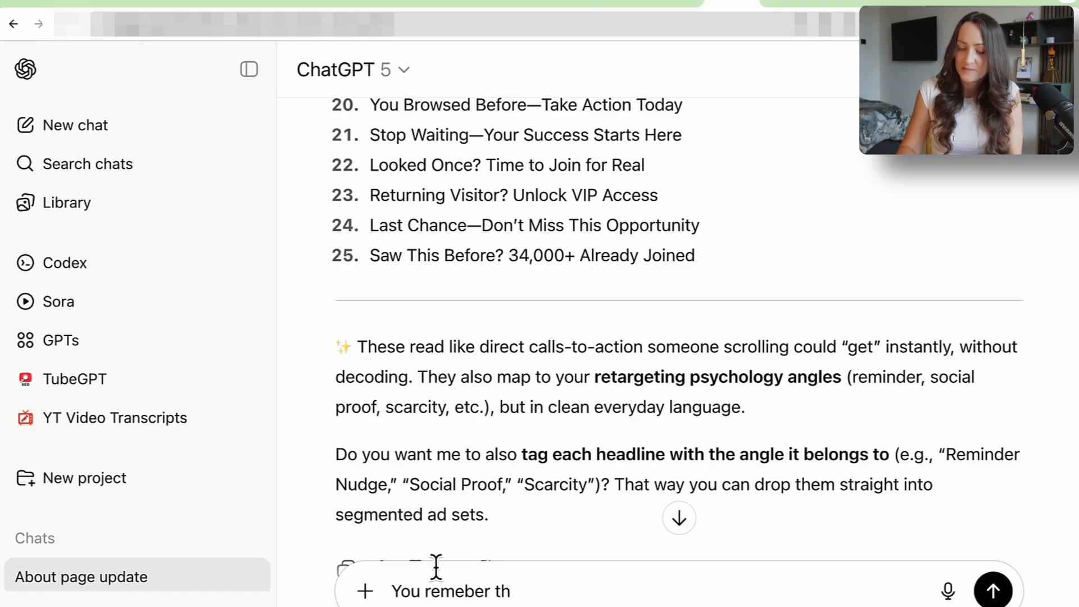
text(eason)
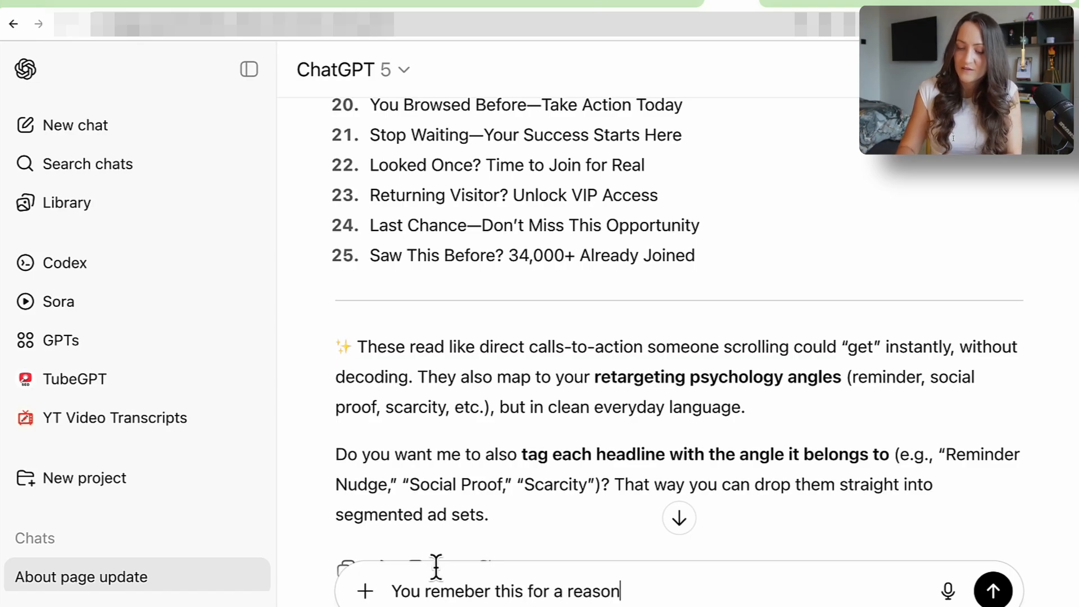
text(... Join NOW but shorter)
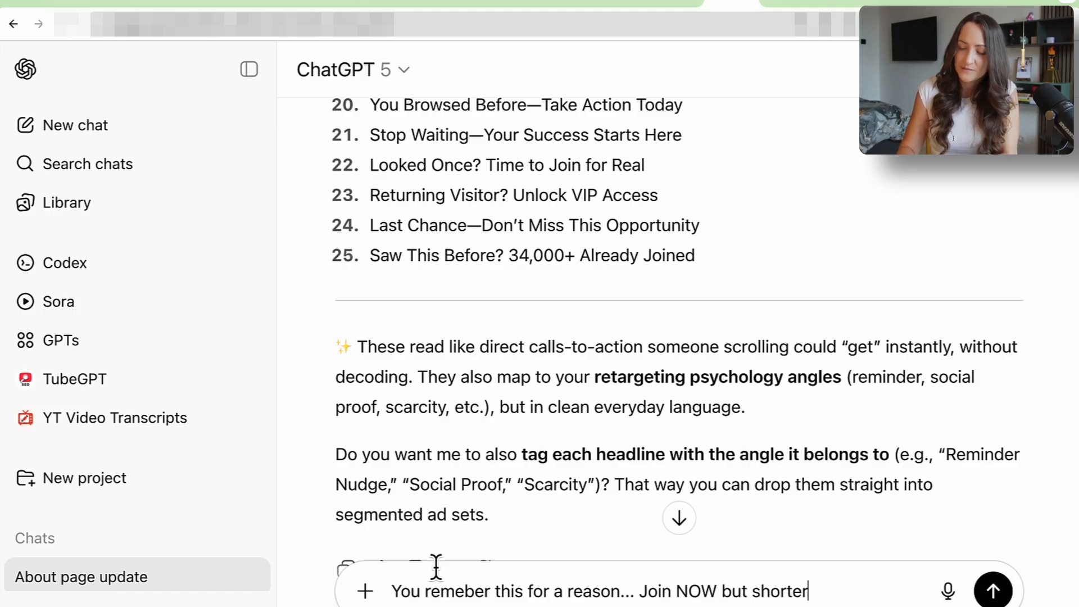
key(Return)
- Send ChatGPT the headline idea "It's me again :wave emoji: Join NOW!"
text(It's me again :wave emoji: Join N)
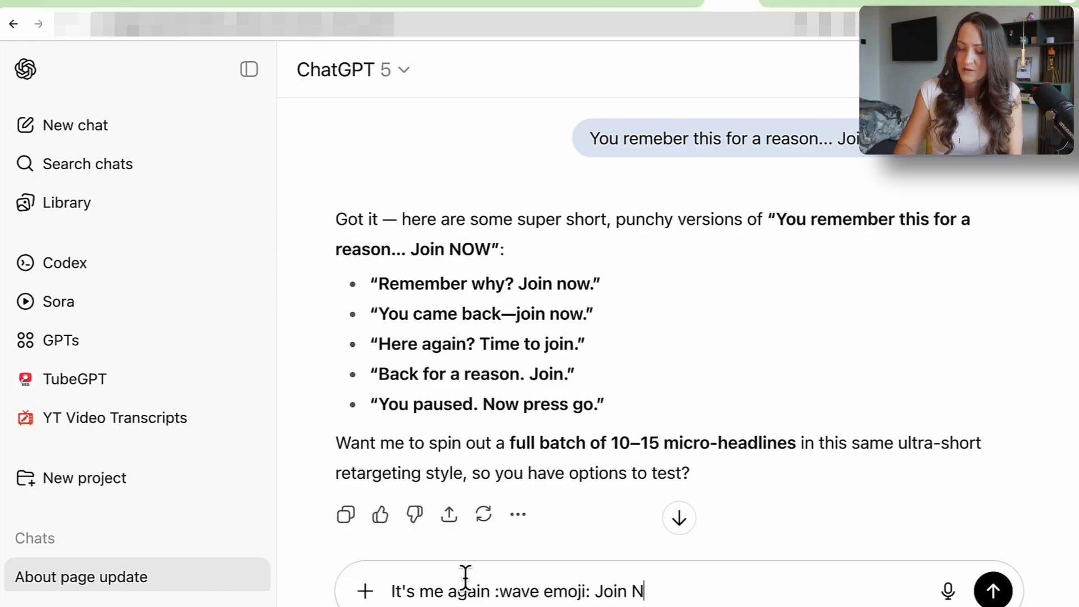
text(OW!)
key(Return)
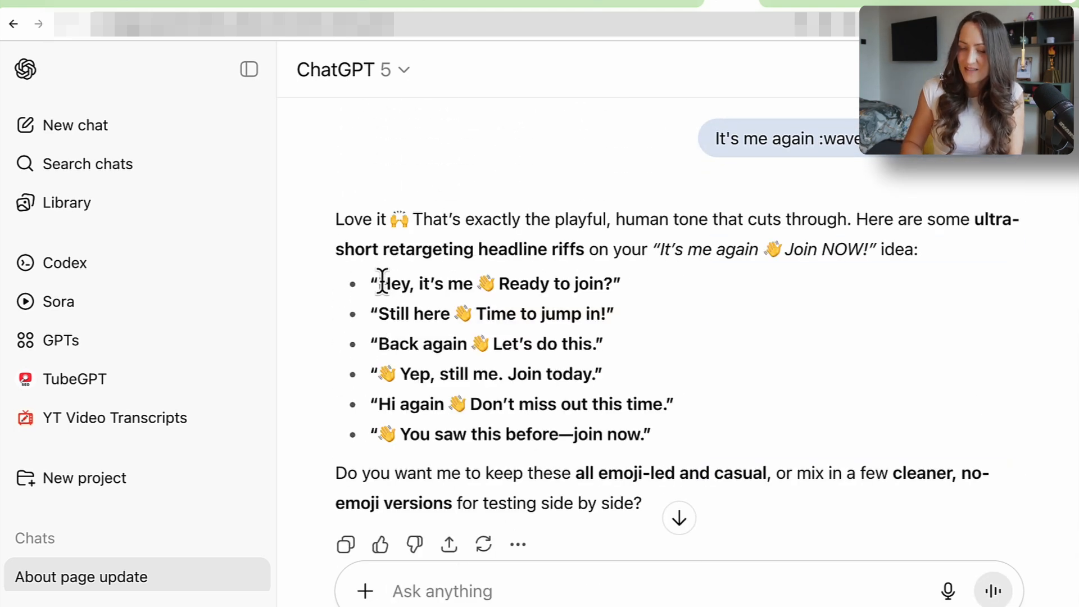
- Copy "It's me again 👋 Join NOW!" from ChatGPT into the first headline of the Meta ad
drag(378, 403, 666, 404)
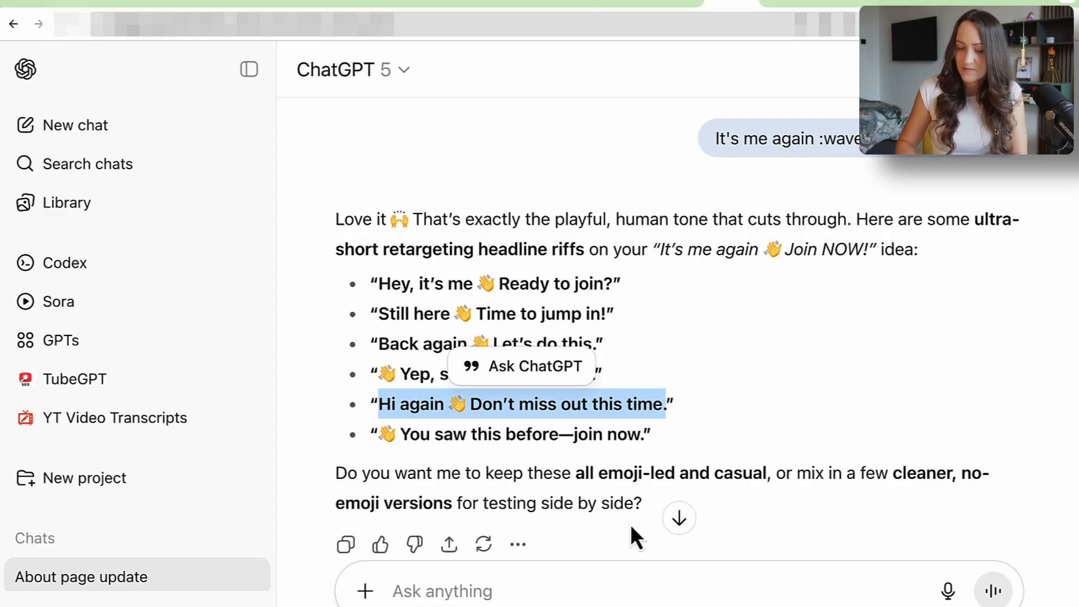
drag(663, 250, 829, 262)
drag(866, 259, 660, 256)
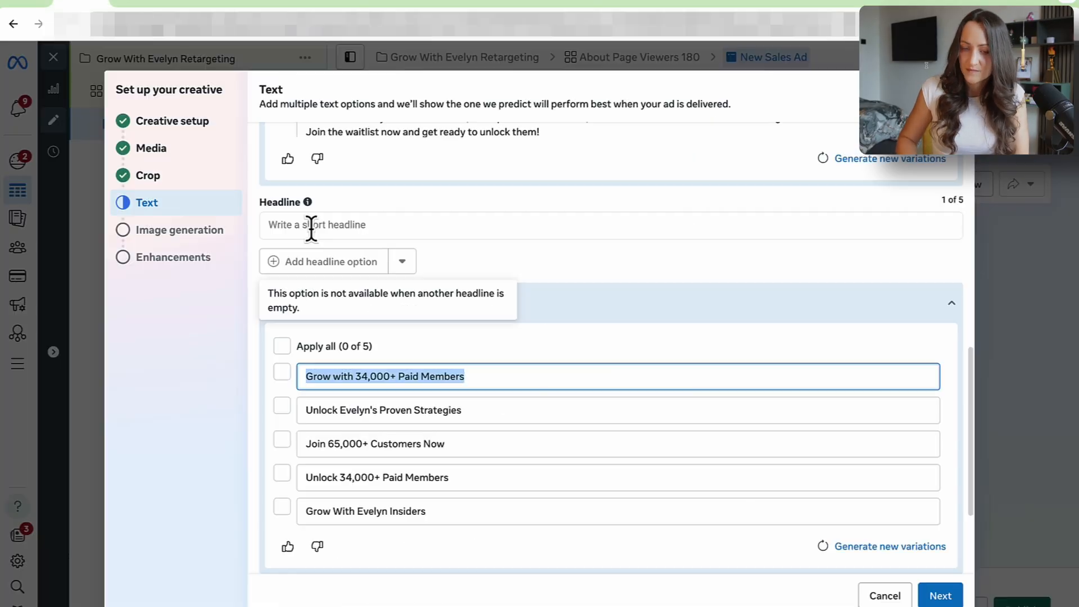
click(311, 227)
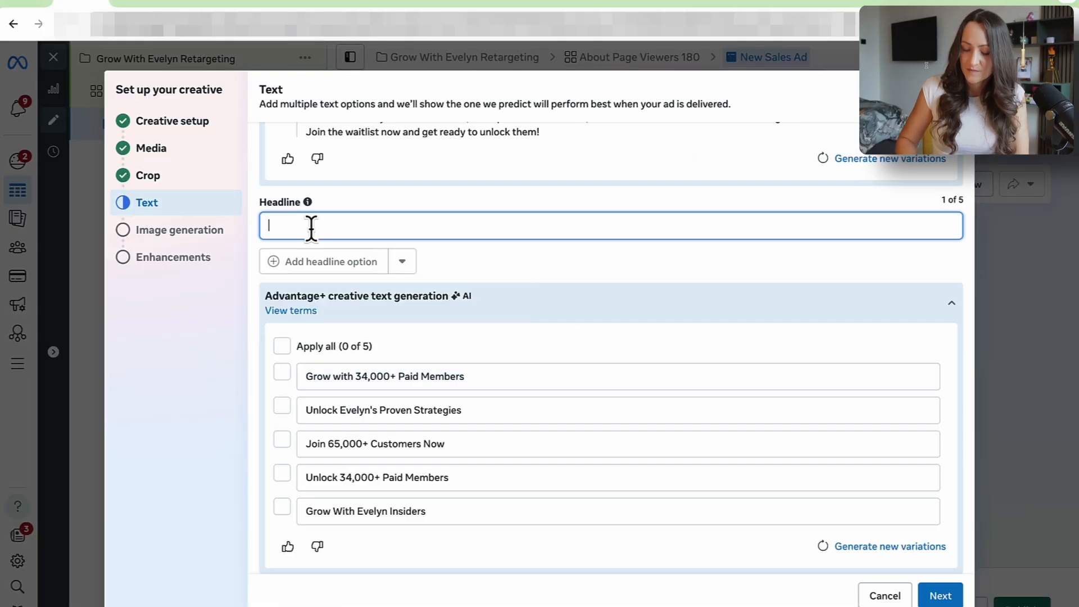
- Add a second headline option reading "👋 Yep, still me. Join the waitlist." and create an empty third option
click(315, 263)
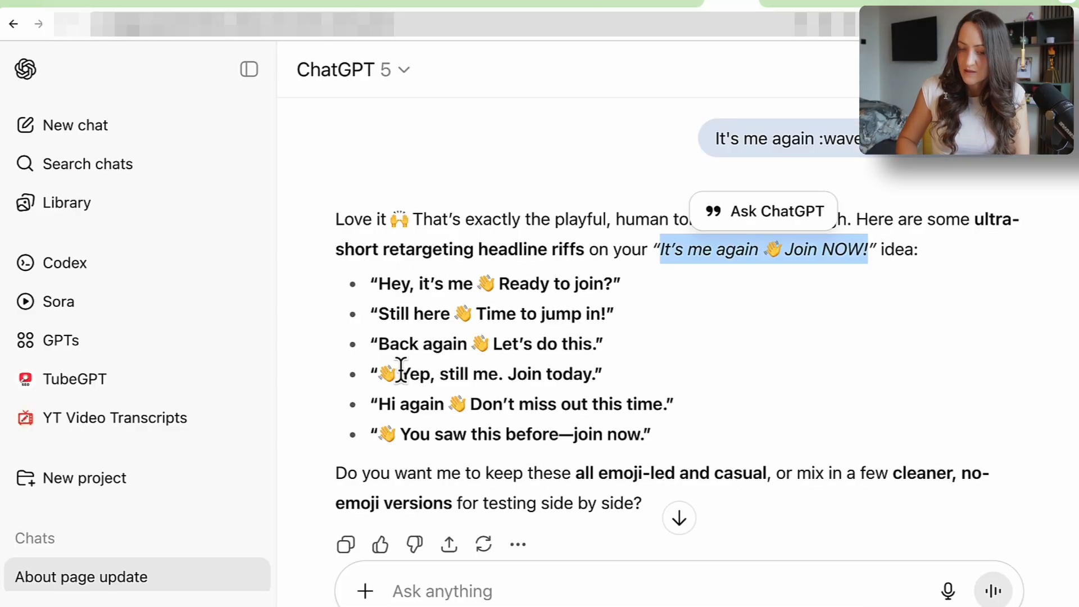
drag(380, 374, 594, 374)
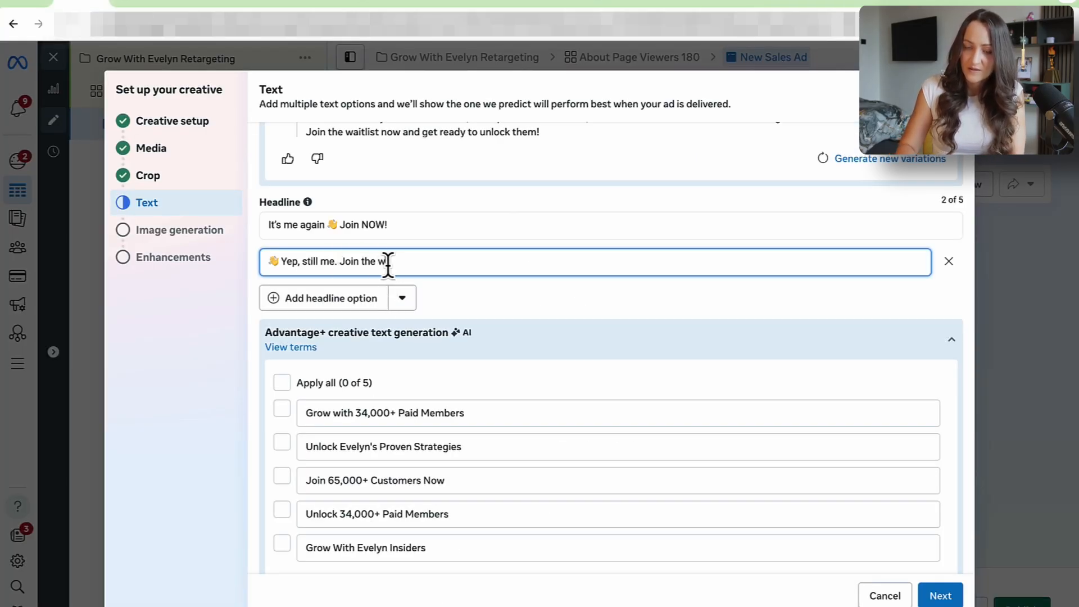
click(368, 304)
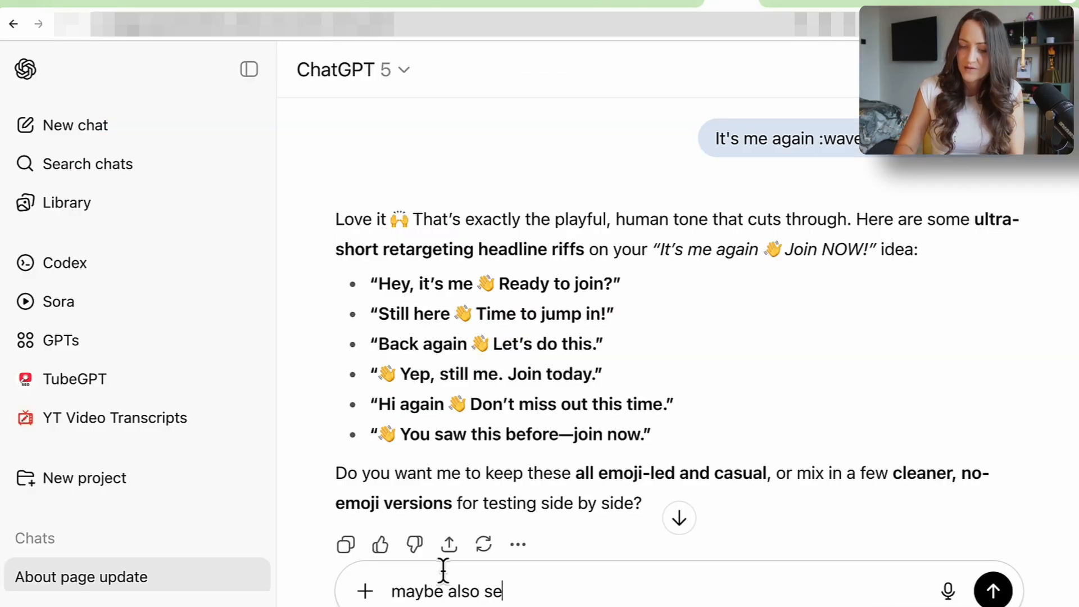
- Send ChatGPT the idea "maybe also seeing us again", and fill the ad's third headline with "Back again 😄 Let's do this."
text(n)
key(Return)
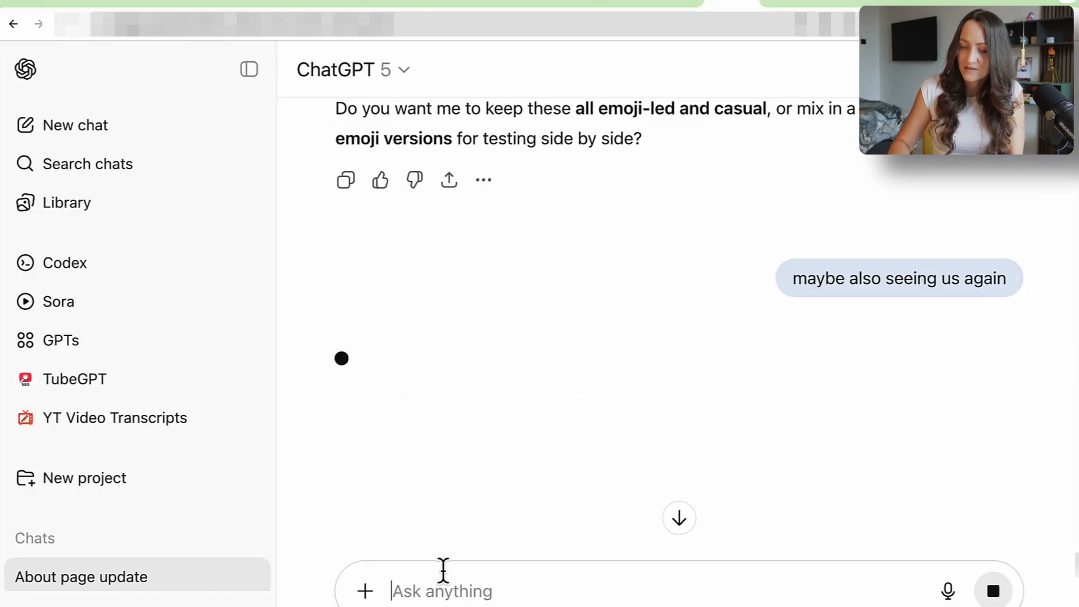
scroll(378, 289, up, 5)
drag(378, 290, 584, 293)
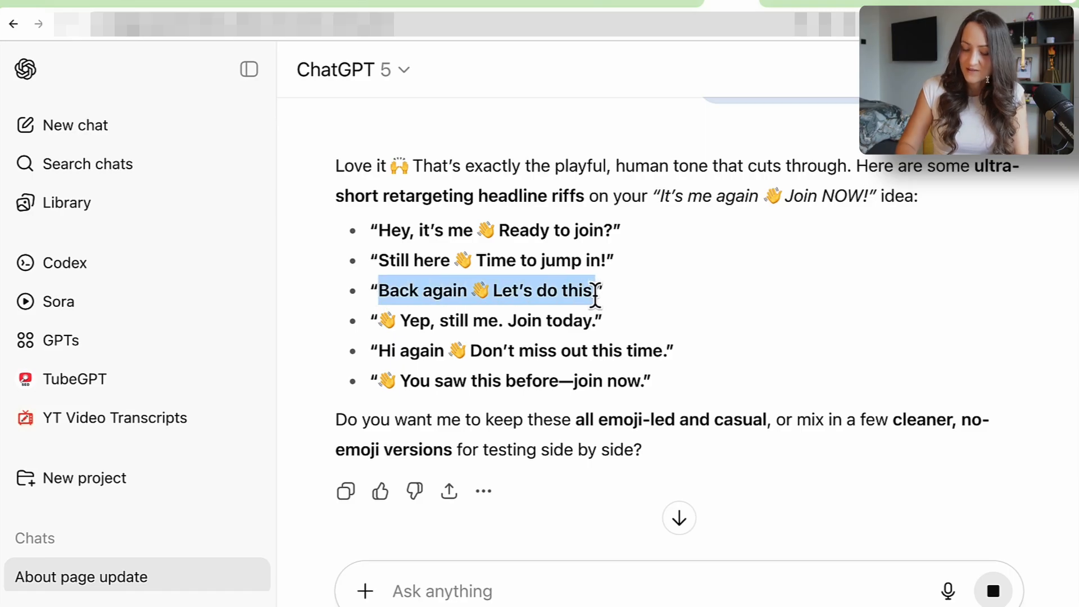
click(67, 5)
click(283, 298)
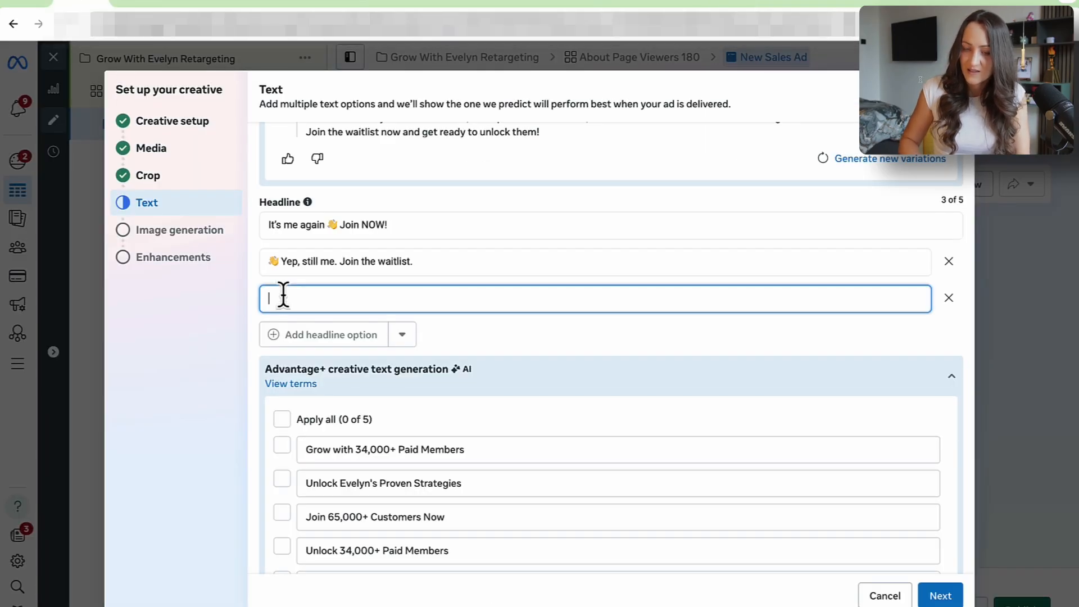
- Add a fourth headline option with ChatGPT's "👋 You saw this before—join now."
drag(378, 365, 645, 371)
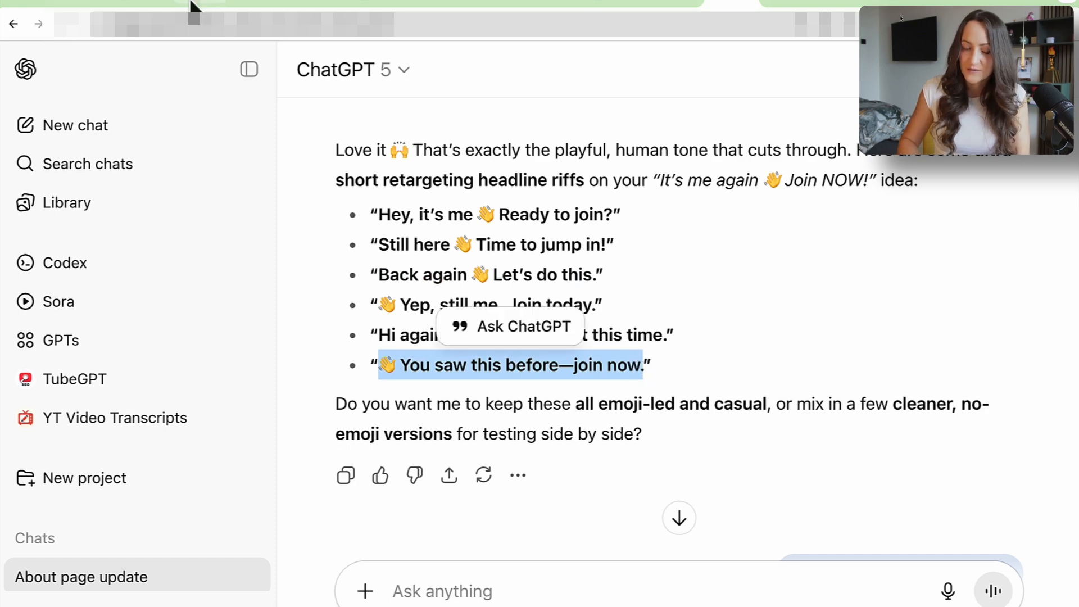
click(70, 6)
click(302, 282)
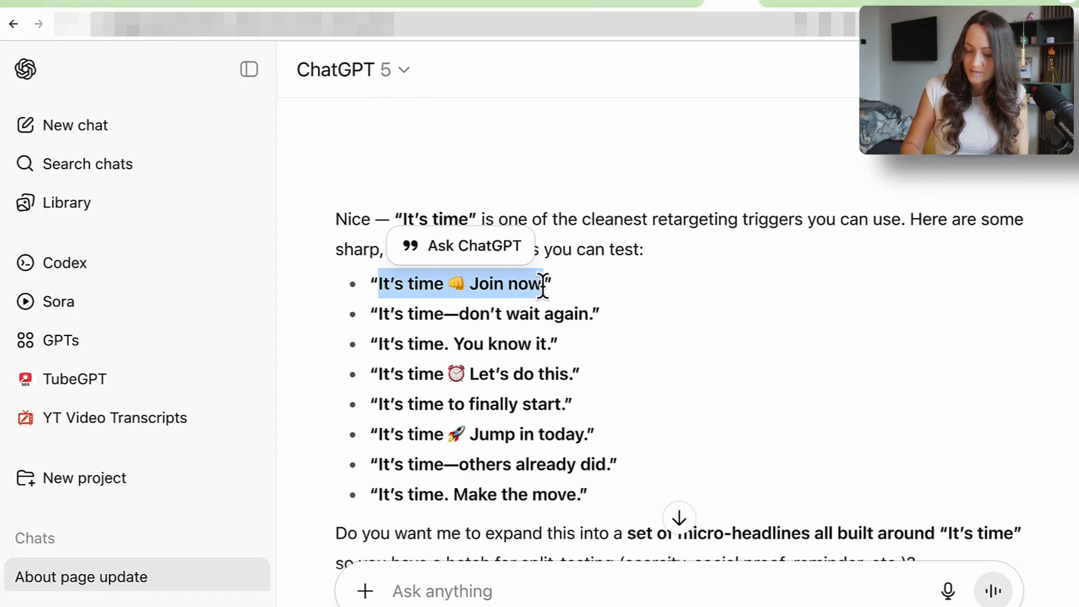
- Enter "It's time 👊 Join now." as the fifth headline and continue to the image generation stage
click(95, 6)
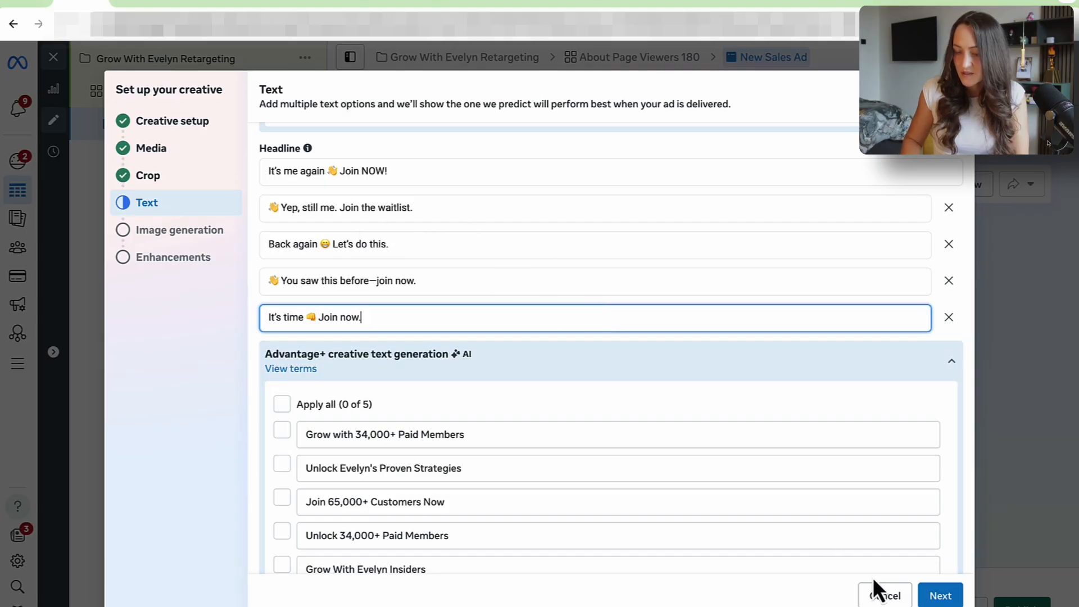
click(946, 597)
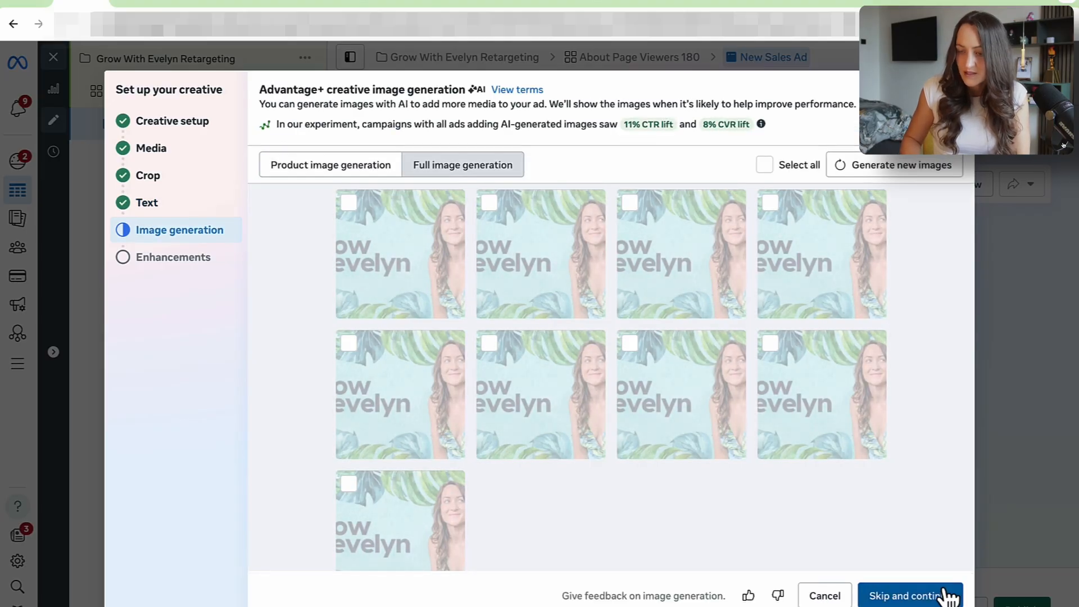
- Skip AI image generation, turn off the Text improvements and Add site links enhancements, and finish the creative setup
click(951, 597)
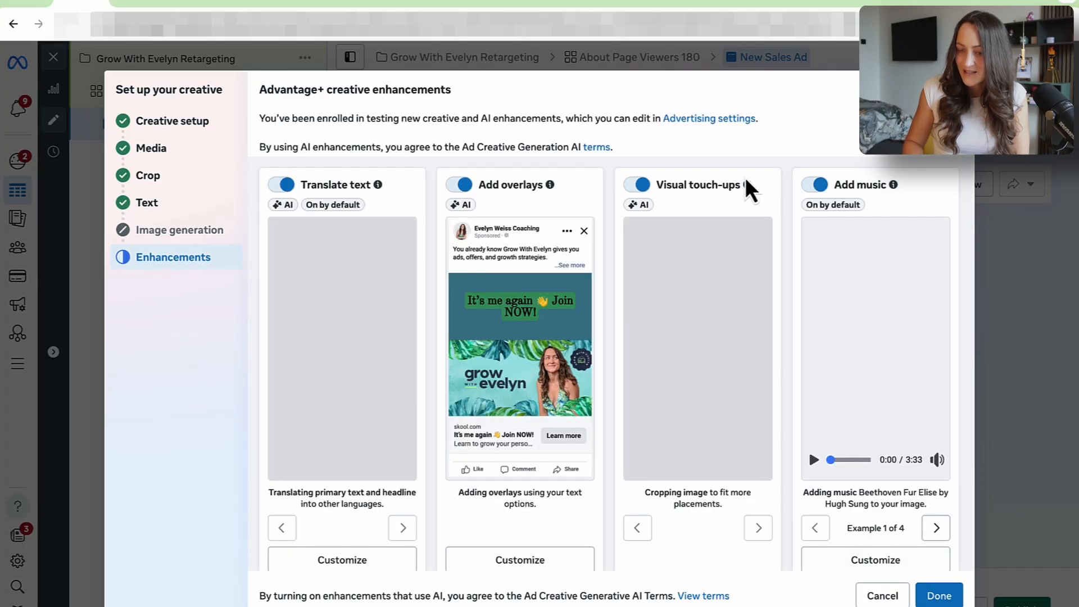
scroll(674, 298, down, 5)
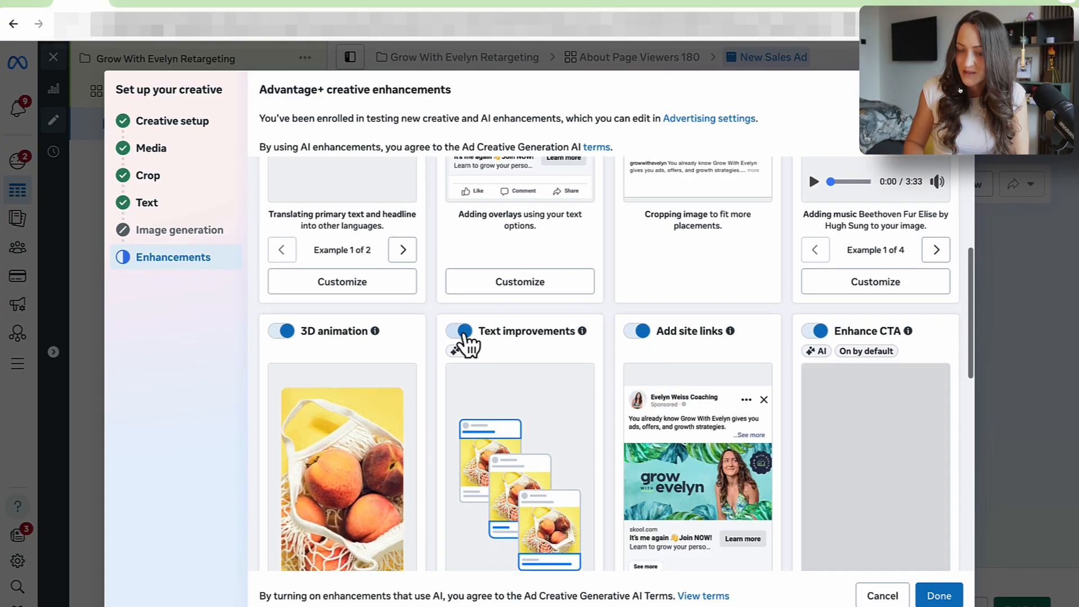
click(460, 333)
click(636, 332)
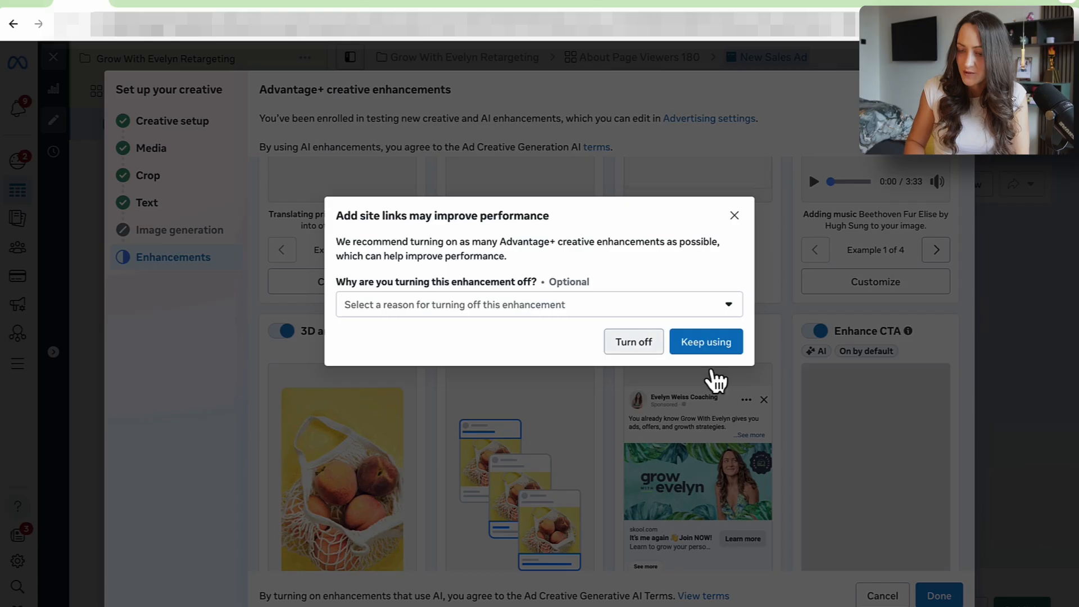
click(651, 349)
scroll(873, 498, down, 5)
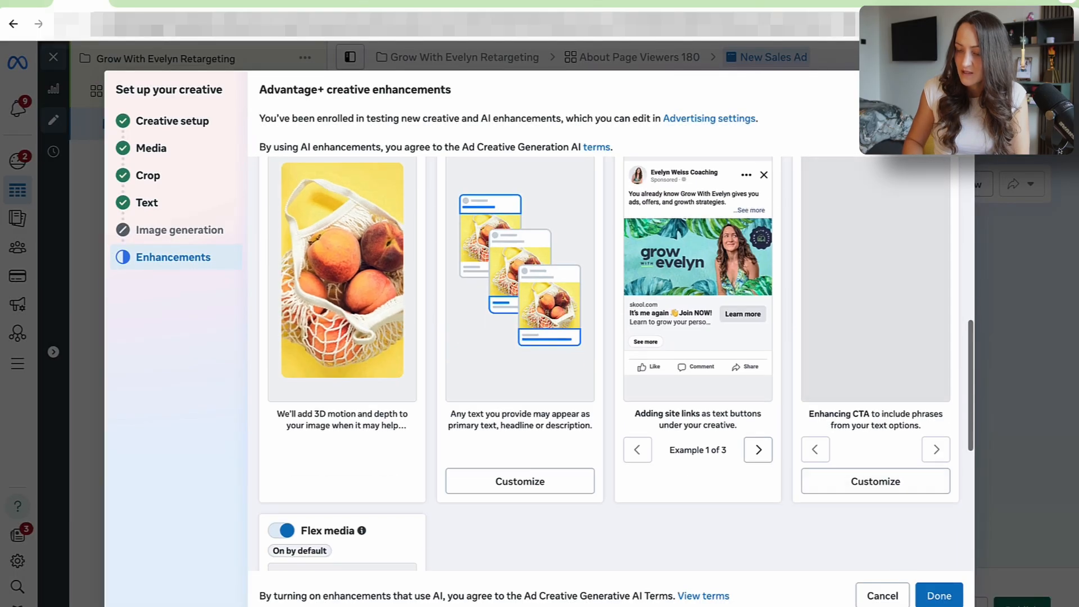
click(942, 594)
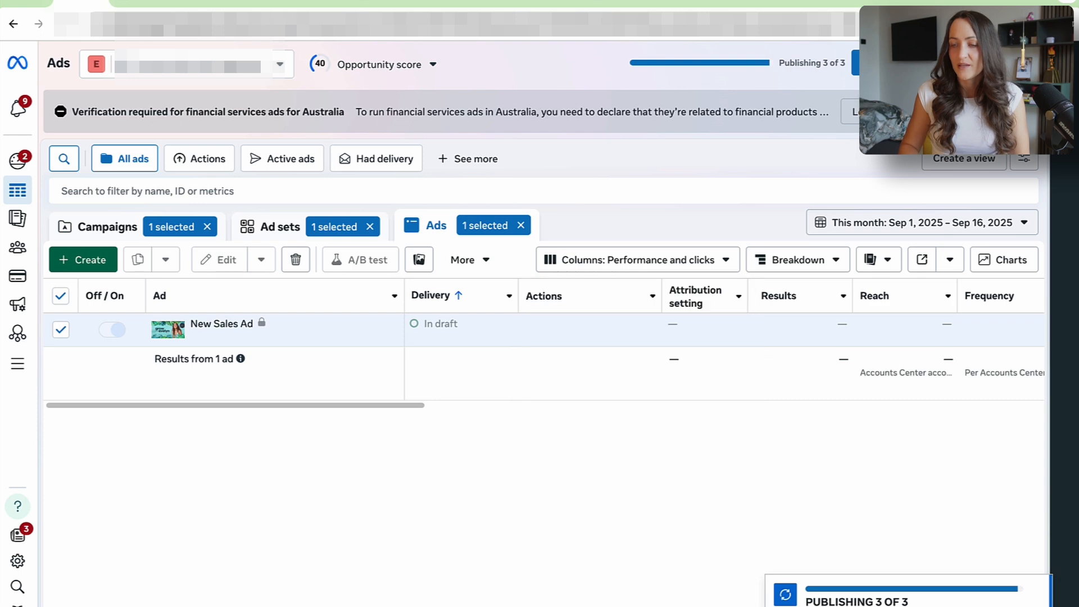
- Switch to Canva and create a blank square Instagram post design of 1080 × 1080 px
click(1011, 4)
key(Return)
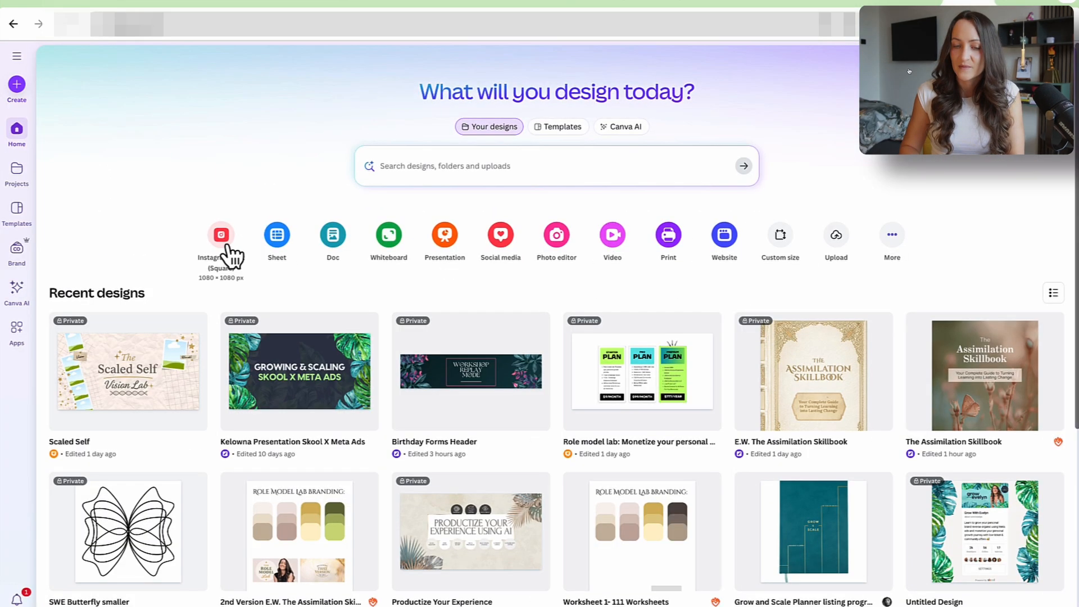
click(227, 247)
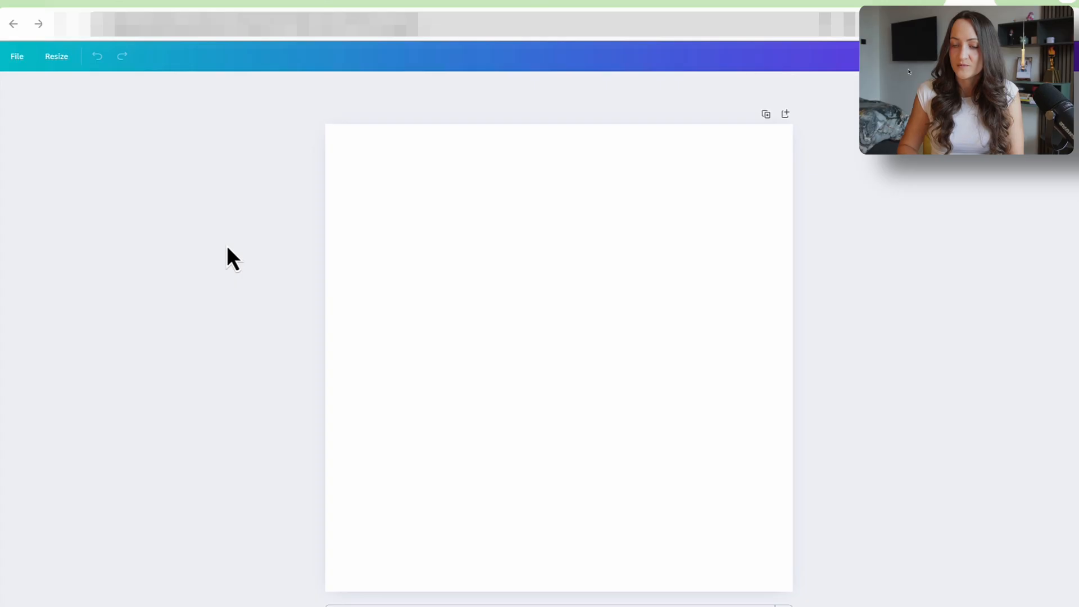
- Capture the dark Grow With Evelyn community card from the Skool About page and place it on the blank Canva page
click(251, 3)
scroll(875, 336, up, 5)
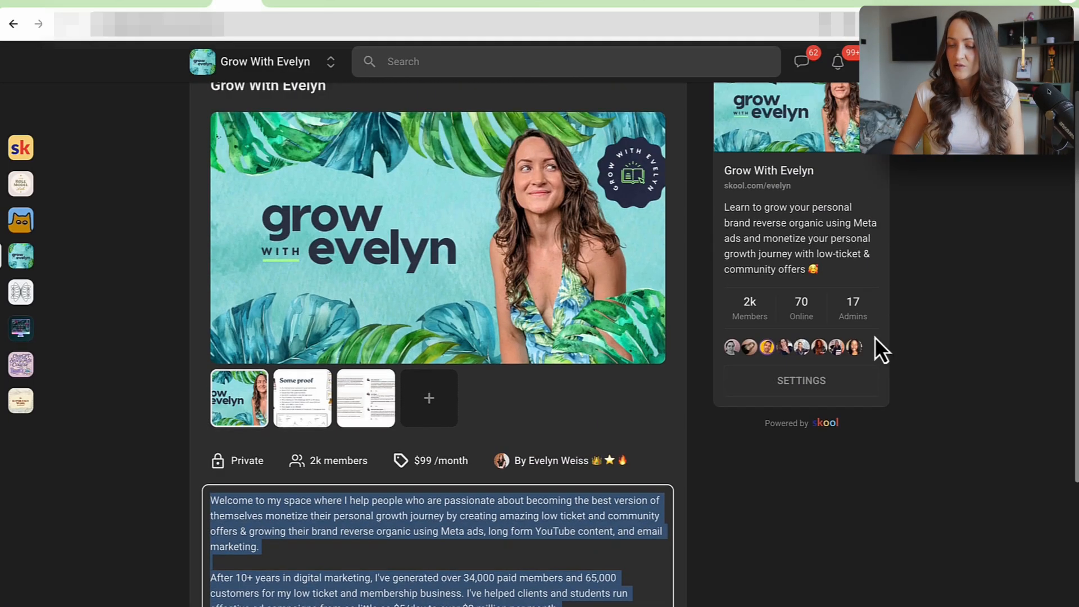
key(shift+super+4)
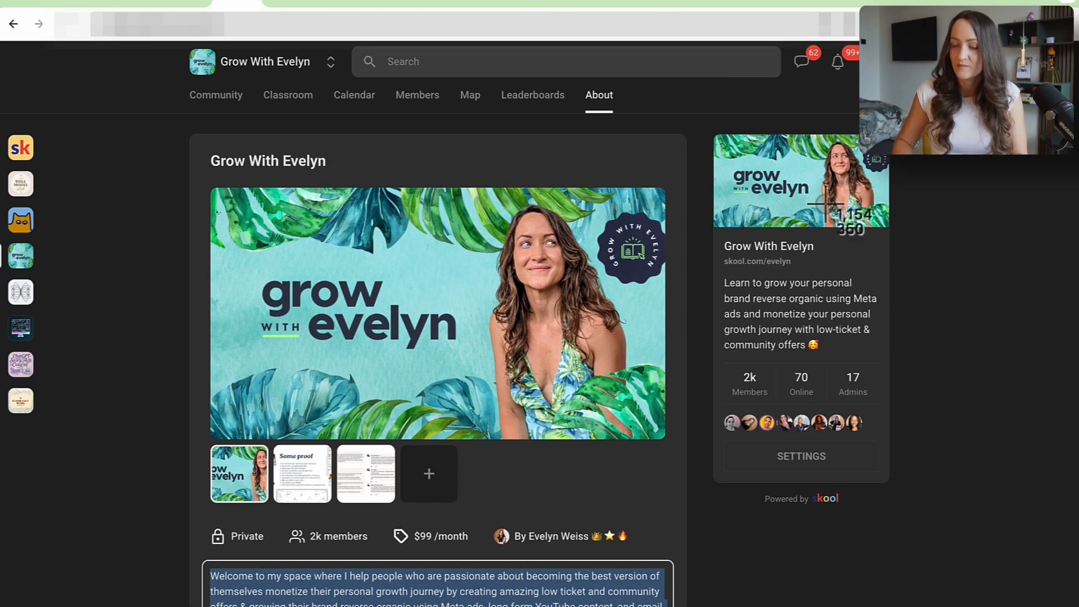
drag(703, 124, 899, 514)
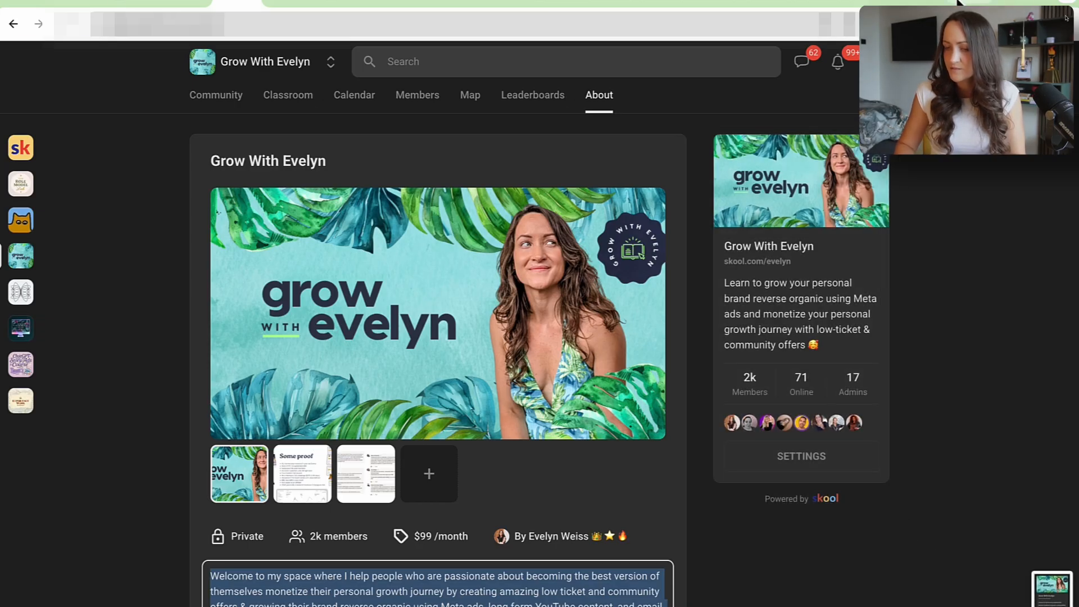
click(960, 2)
drag(1051, 587, 474, 398)
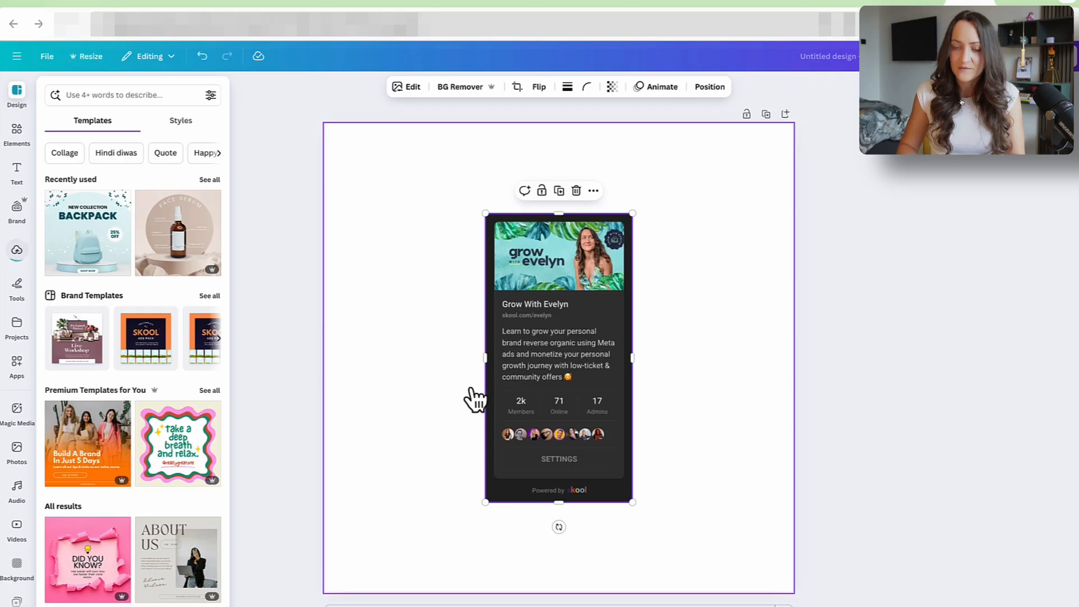
- Match the page background to the community card's dark border by sampling that colour
click(437, 363)
click(518, 87)
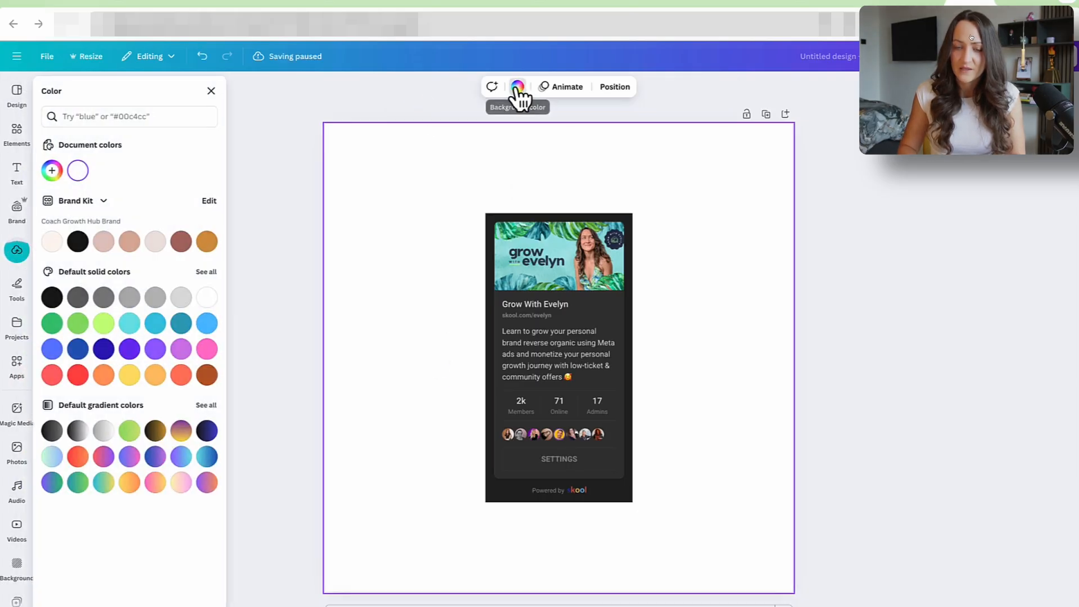
click(56, 170)
click(556, 375)
click(24, 253)
click(609, 314)
click(17, 247)
click(63, 226)
click(514, 189)
click(614, 87)
click(56, 168)
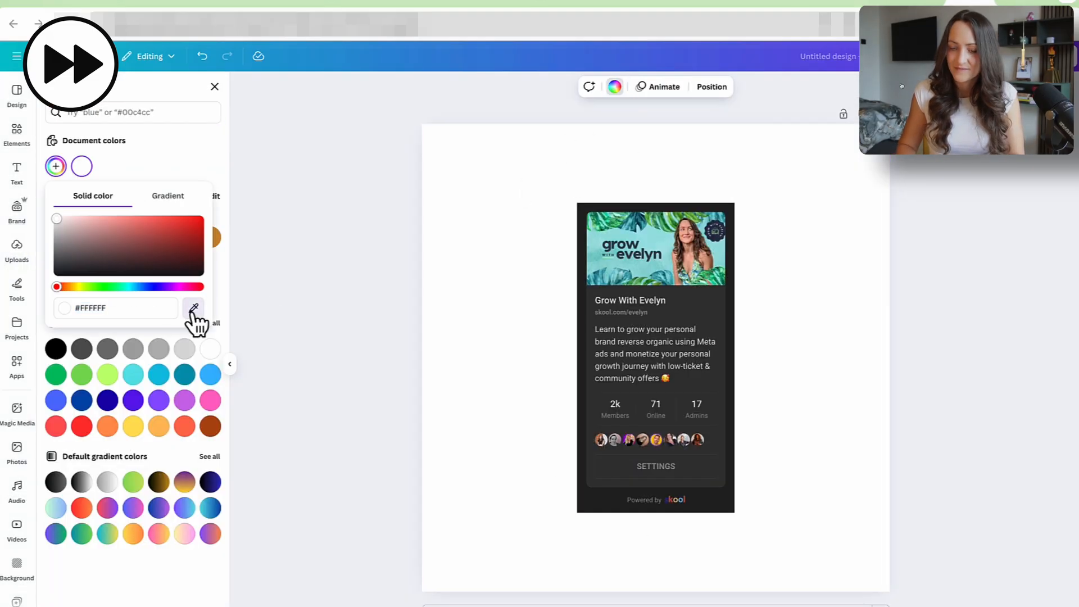
click(194, 309)
click(590, 511)
- Enlarge the community card to nearly the full page height and centre it on the page
click(594, 509)
drag(575, 515, 551, 541)
drag(733, 203, 840, 169)
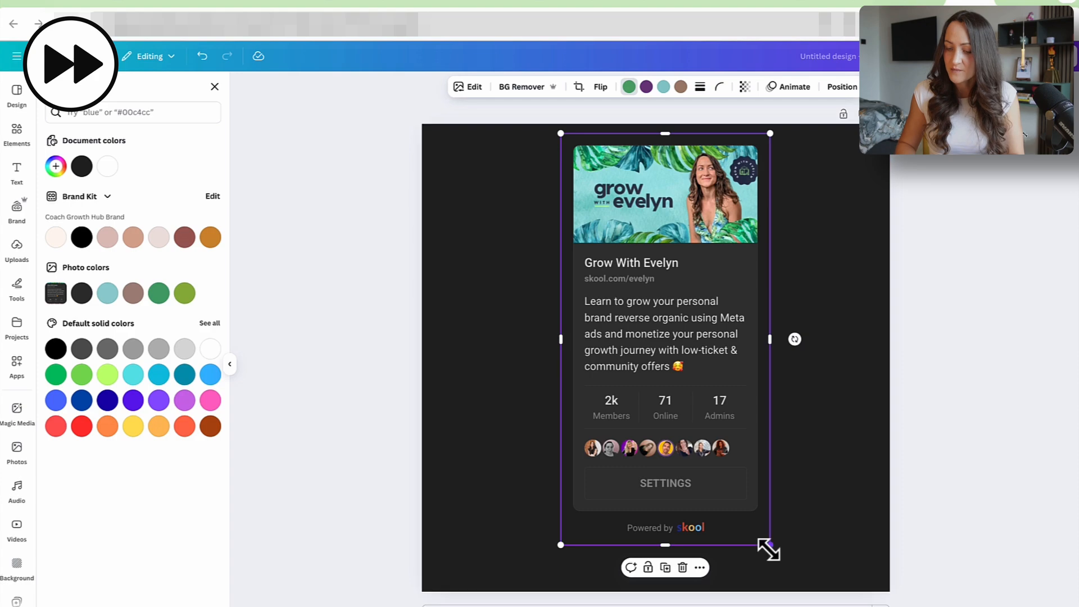
drag(766, 550, 783, 578)
drag(714, 501, 670, 455)
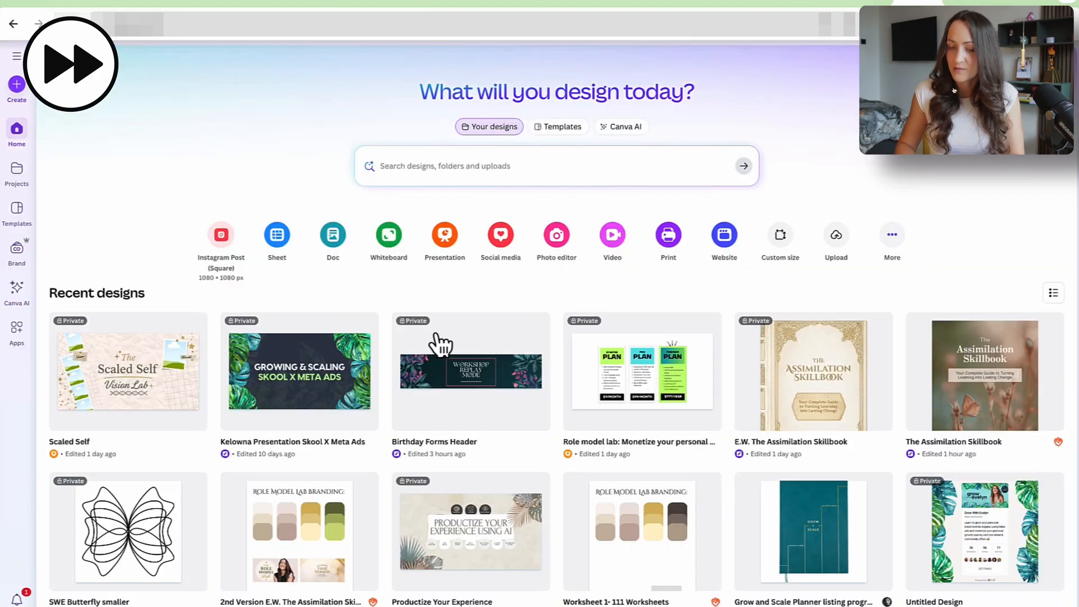
- Bring the tropical leaves from "Kelowna Presentation Skool X Meta Ads" to the page's left edge and duplicate them on the right edge
click(285, 397)
click(257, 565)
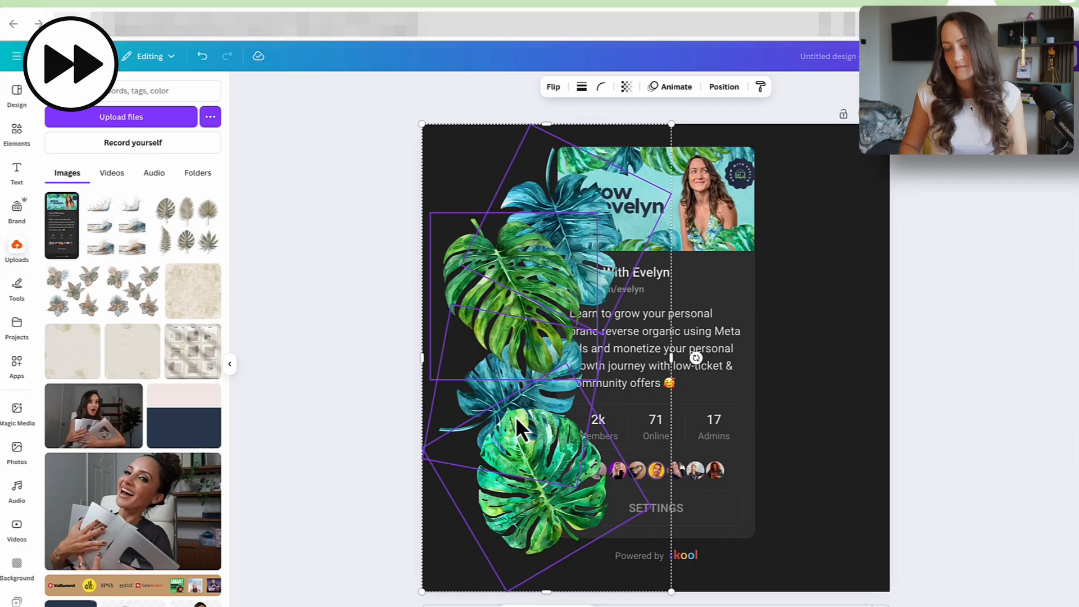
drag(518, 429, 954, 484)
key(ctrl+d)
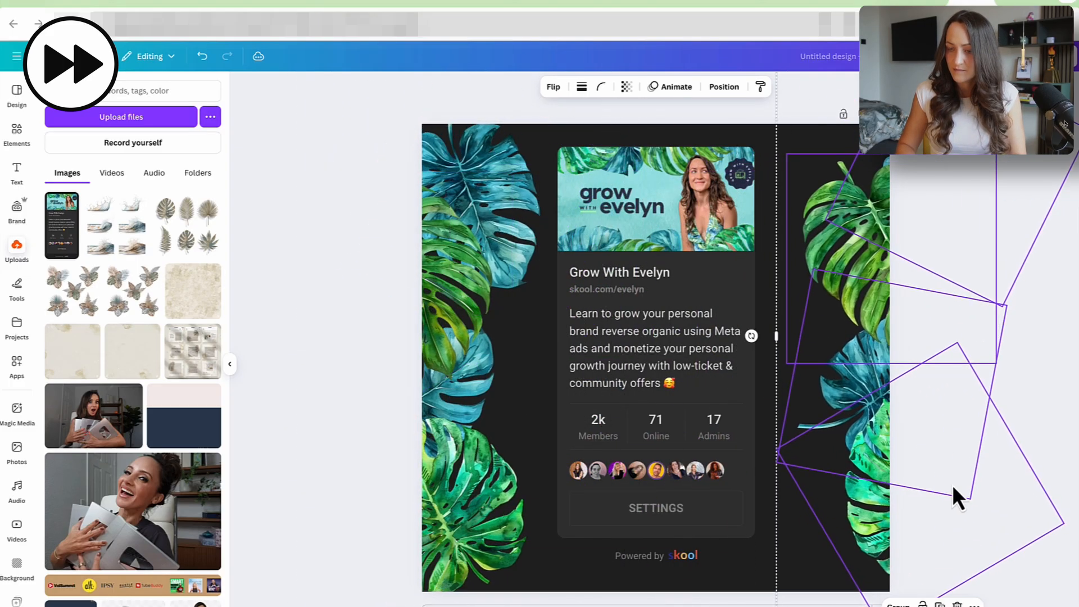
- Flip the duplicated leaves horizontally and arrange each one along the page's right edge
click(554, 87)
click(563, 115)
click(1039, 347)
click(1027, 324)
drag(870, 252, 863, 173)
drag(859, 120, 866, 219)
drag(885, 165, 853, 133)
drag(871, 331, 865, 315)
drag(875, 475, 875, 508)
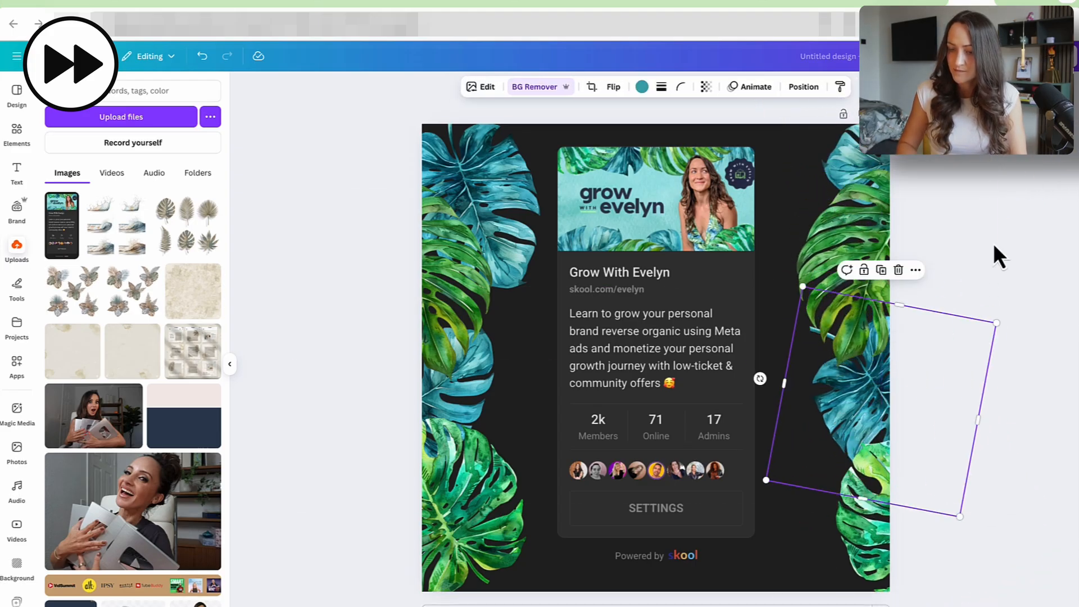
click(896, 458)
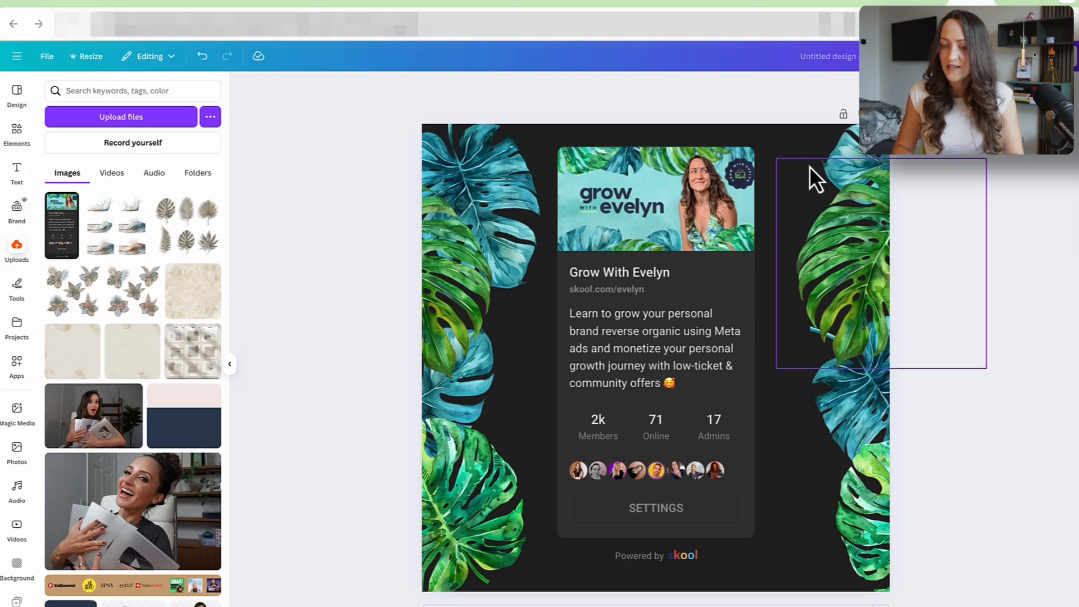
- Switch to Skool and change the account theme to Light
click(242, 6)
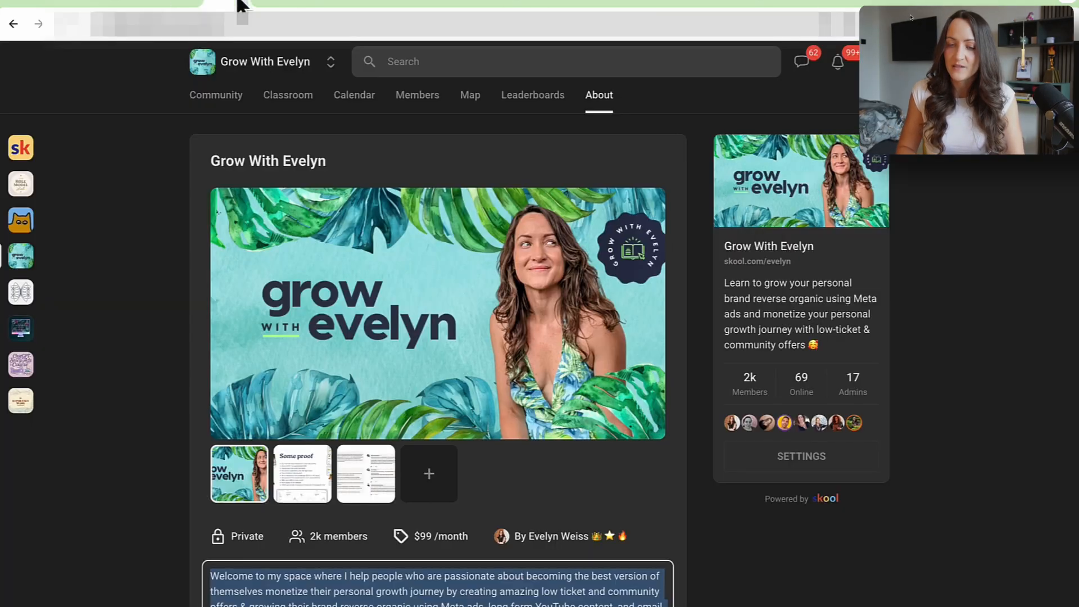
click(853, 59)
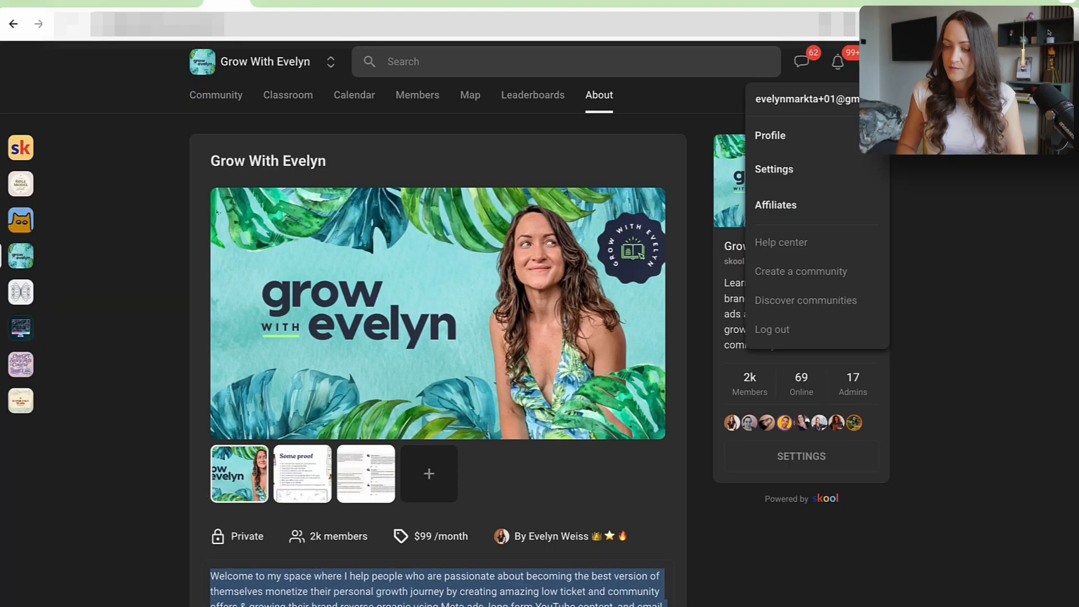
click(787, 171)
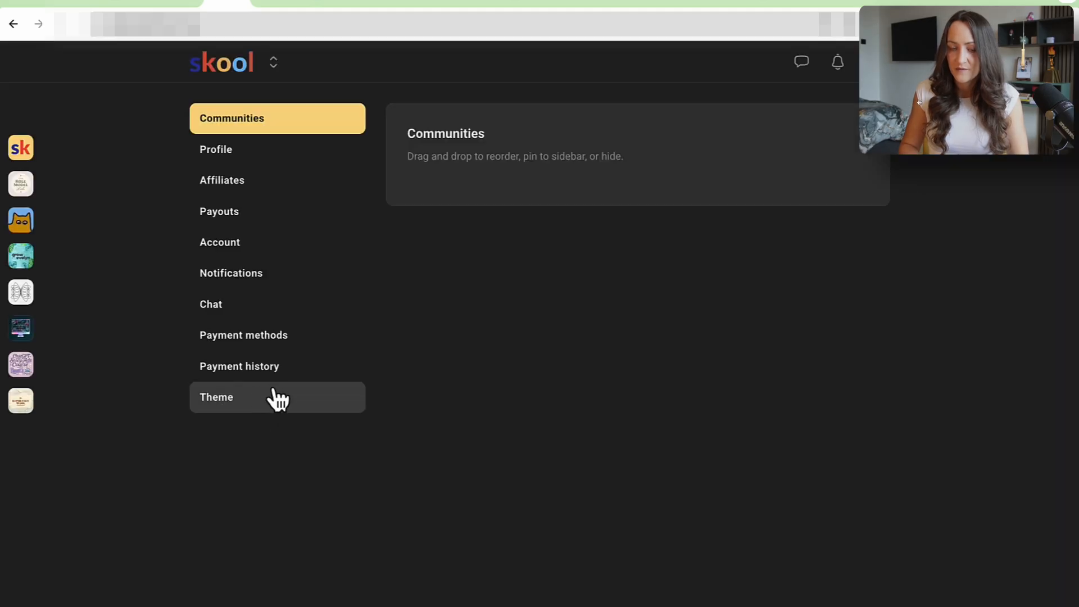
click(284, 388)
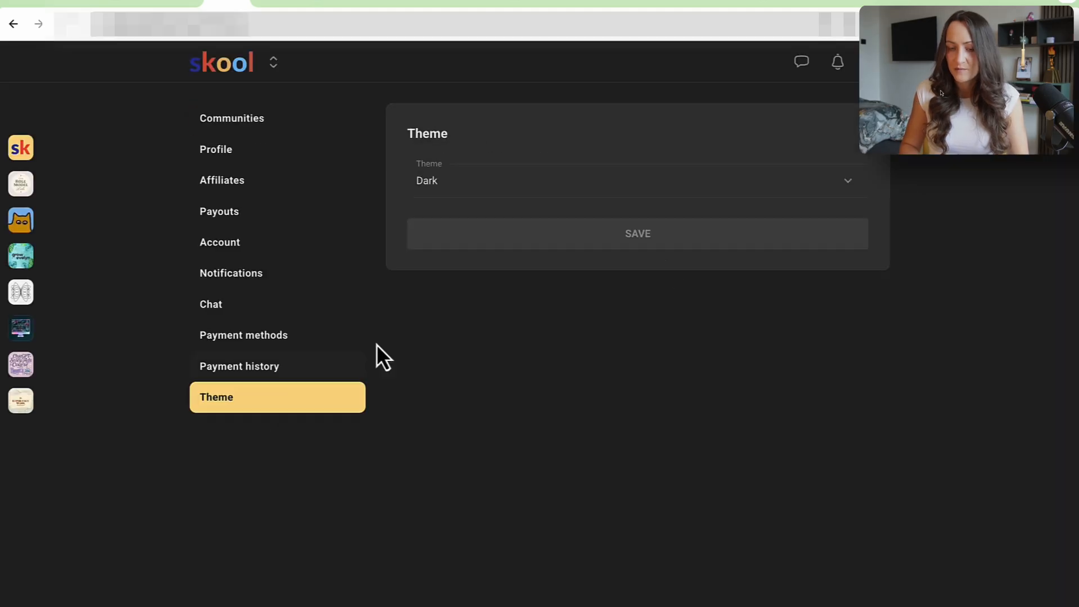
click(689, 192)
click(568, 236)
click(568, 237)
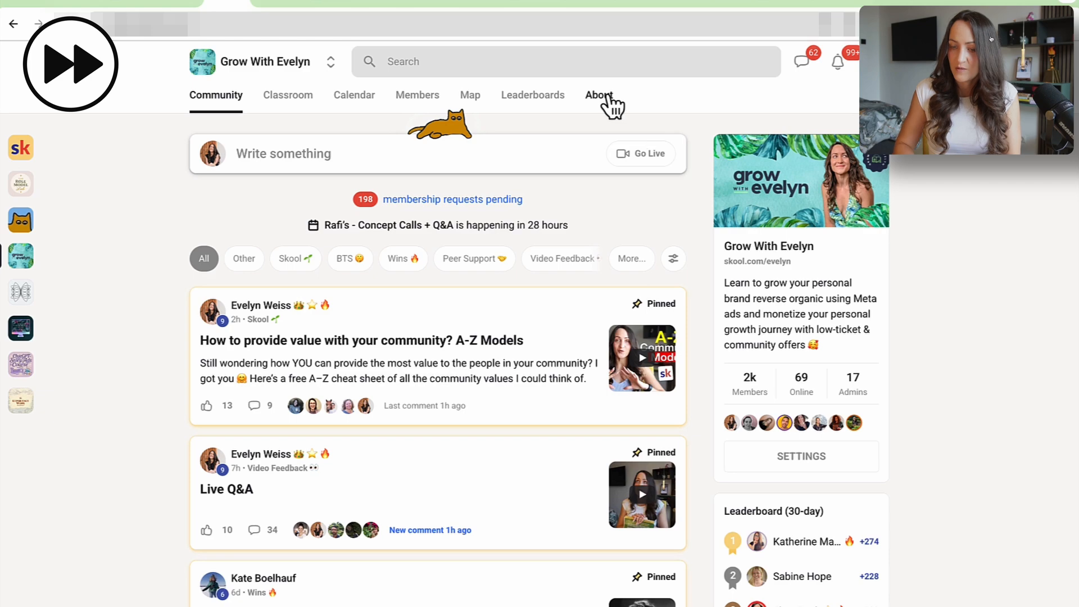
- Capture the light version of the community card from the Grow With Evelyn About page
click(608, 99)
key(super+shift+4)
drag(701, 126, 902, 524)
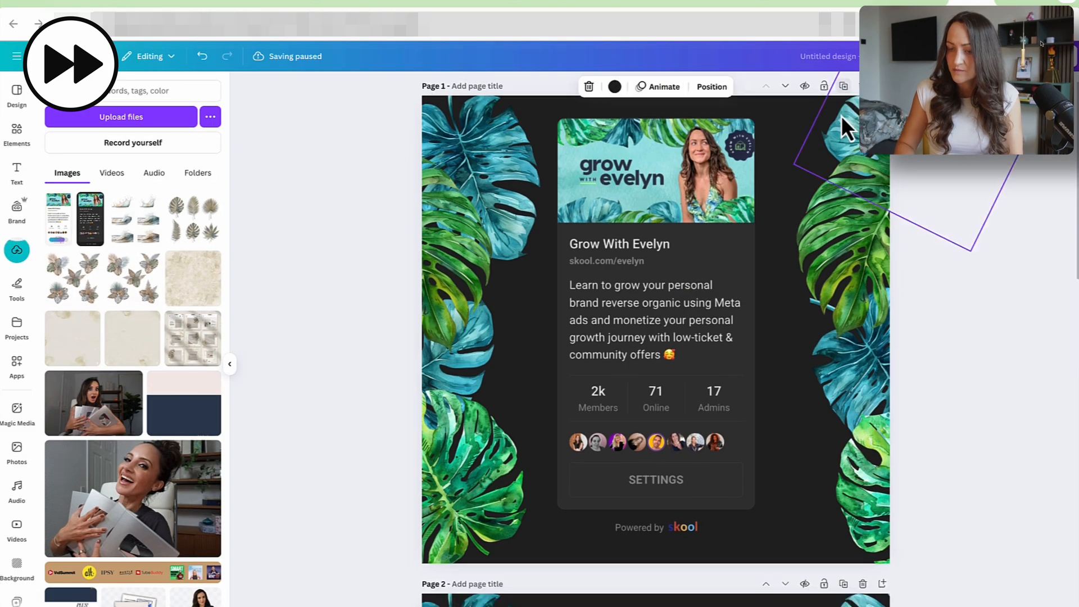
- Replace the dark card on Canva page 2 with the light community card, enlarged and centred between the leaves
key(Delete)
click(59, 219)
drag(729, 294, 774, 210)
drag(583, 583, 568, 606)
drag(650, 500, 645, 508)
- Set page 2's background to #F8F7F5 by sampling the light card's border colour
click(550, 292)
click(601, 87)
click(193, 308)
click(566, 407)
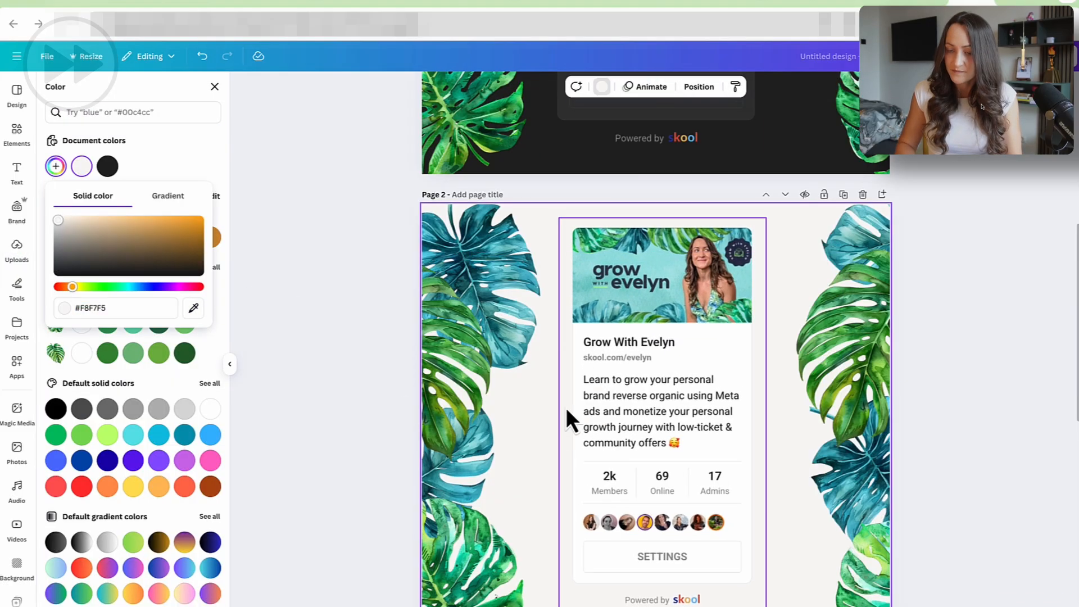
click(937, 342)
- Delete the extra dark page below the light design and go to the blank third page
scroll(937, 343, down, 3)
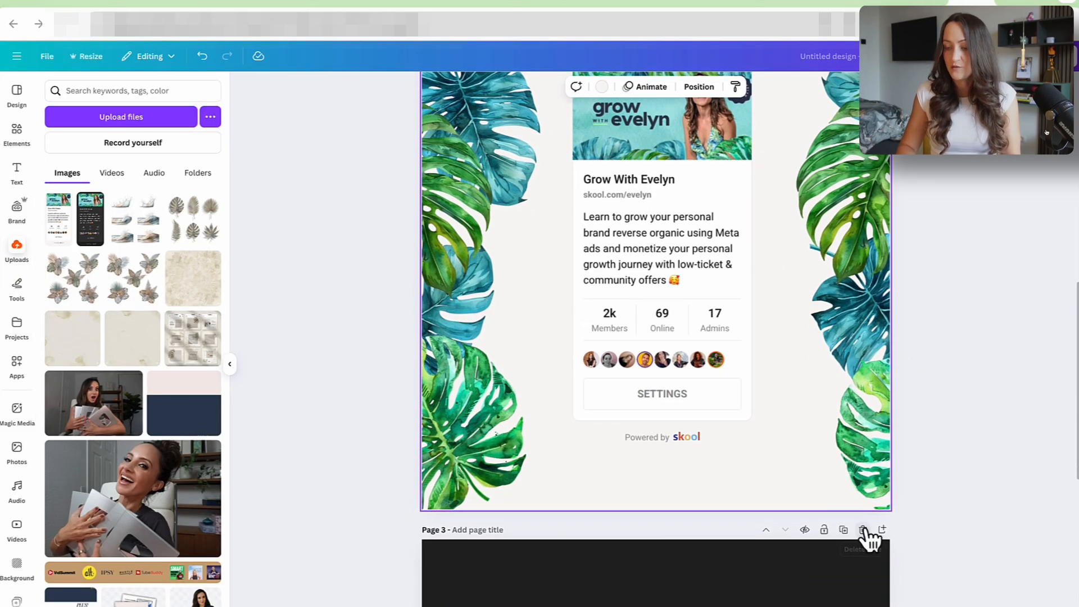
click(865, 530)
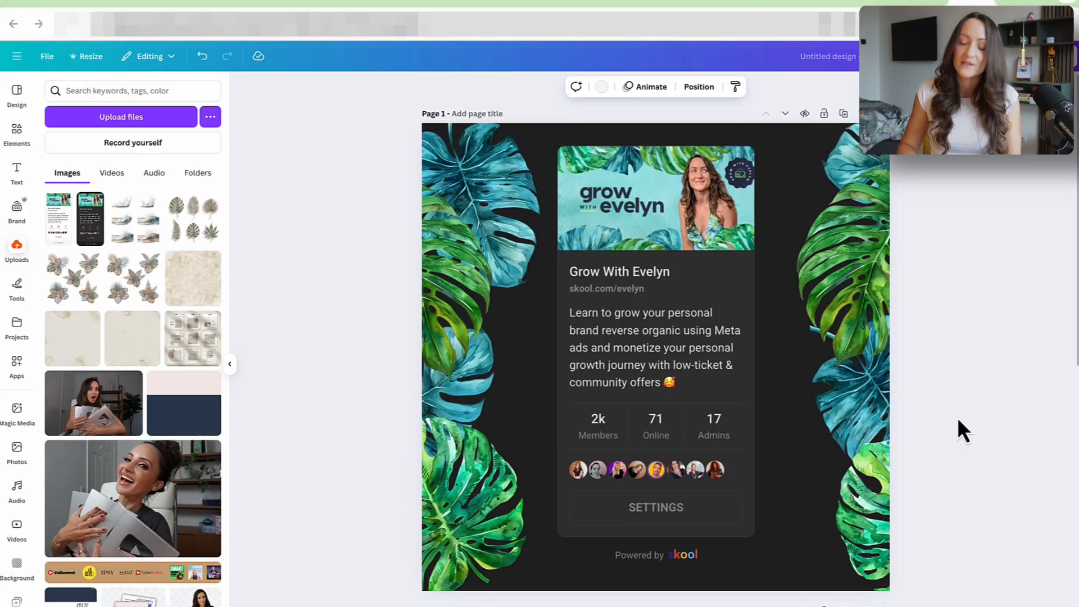
scroll(606, 354, down, 8)
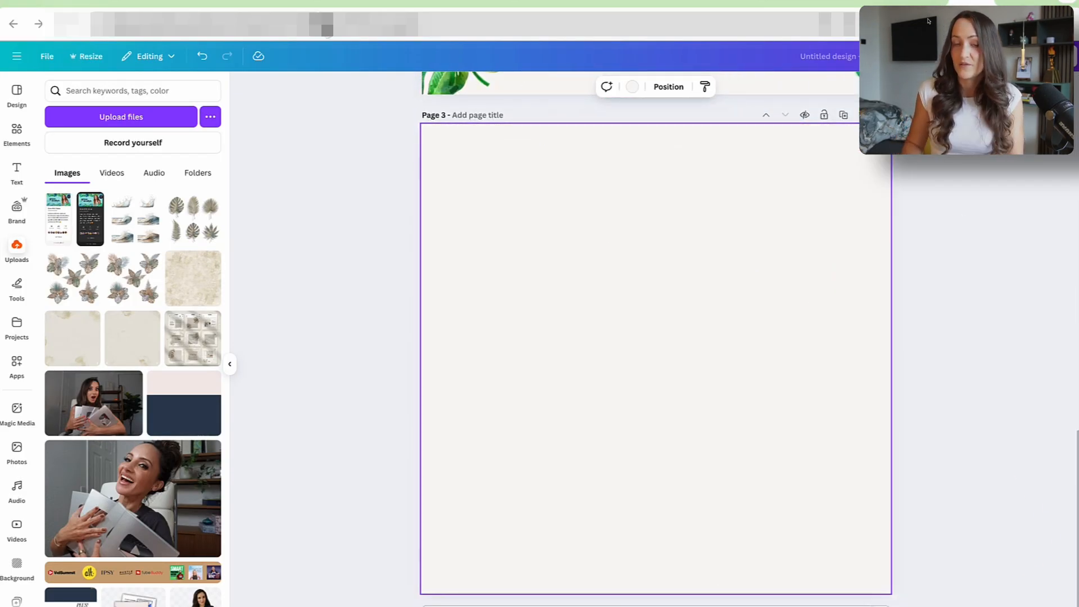
- Capture the course grid on Skool's Classroom page, place it on blank Canva page 3 and resize it
click(233, 4)
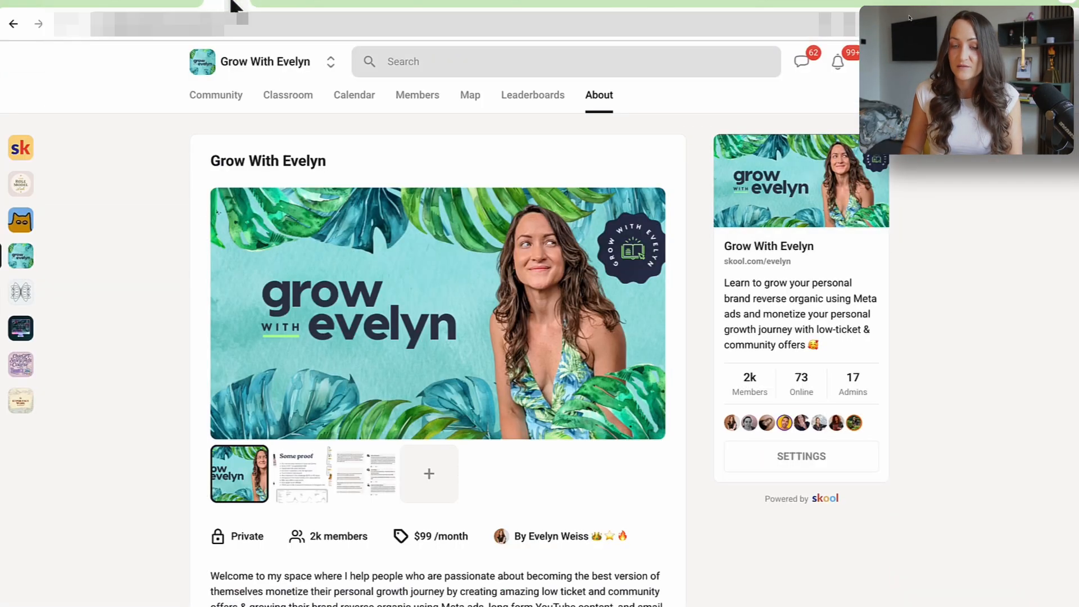
click(288, 98)
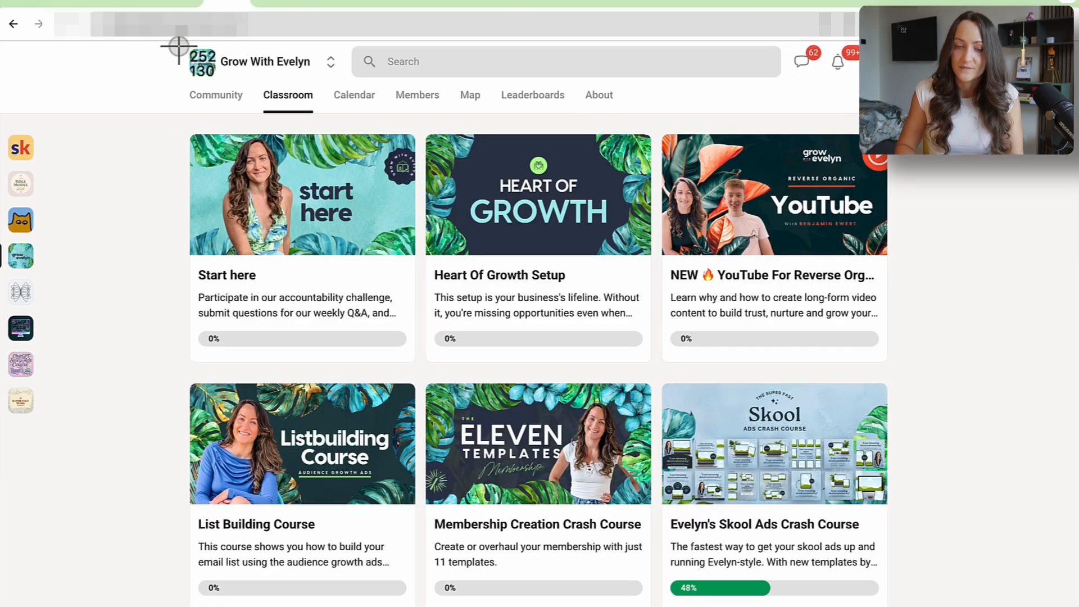
mouse_move(179, 45)
mouse_down()
mouse_move(809, 606)
mouse_move(898, 606)
mouse_up()
click(972, 4)
drag(1056, 589, 654, 340)
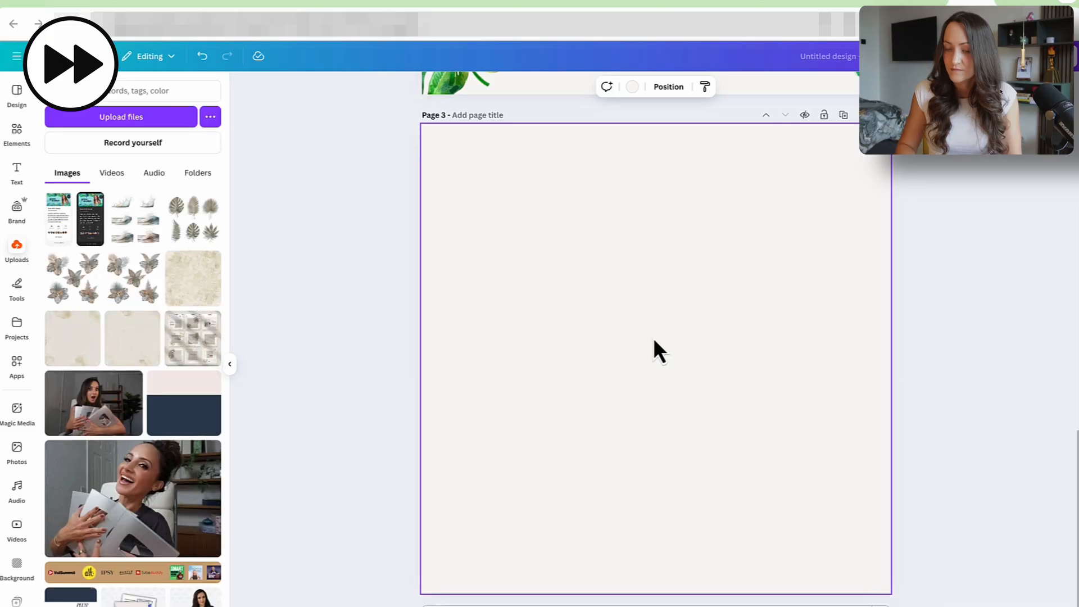
drag(796, 470, 832, 511)
- Duplicate the light page 2 and delete the community card from the copy
scroll(824, 278, up, 10)
click(844, 265)
scroll(696, 457, down, 10)
scroll(683, 433, up, 6)
click(677, 429)
key(Delete)
- Paste the Classroom screenshot onto the duplicated page, layer it behind the leaves and shift it slightly down
key(super+v)
right_click(695, 416)
click(888, 498)
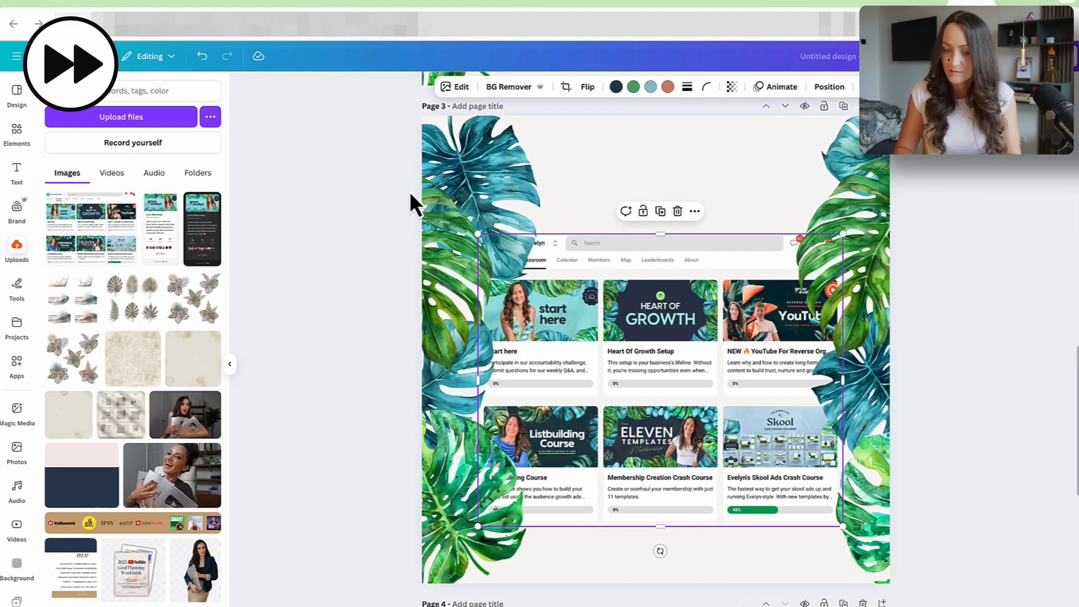
click(393, 219)
drag(752, 451, 753, 461)
- Capture the Grow With Evelyn logo header from Skool, place it above the Classroom screenshot on page 3, and remove its background
click(945, 394)
click(227, 3)
key(super+shift+4)
drag(185, 42, 316, 81)
click(971, 3)
drag(806, 354, 662, 190)
drag(675, 349, 677, 179)
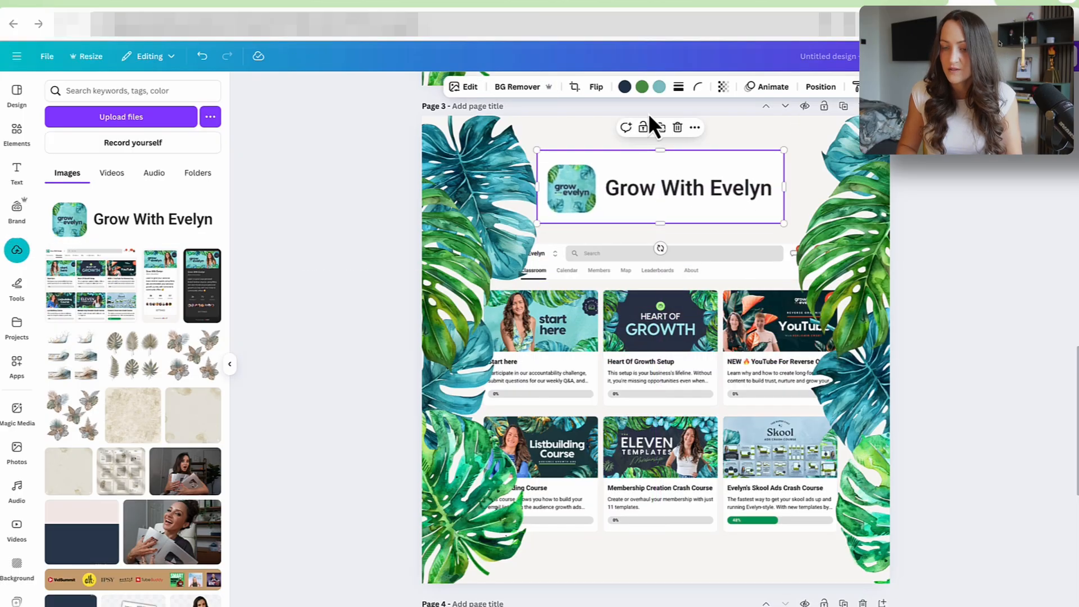
click(501, 93)
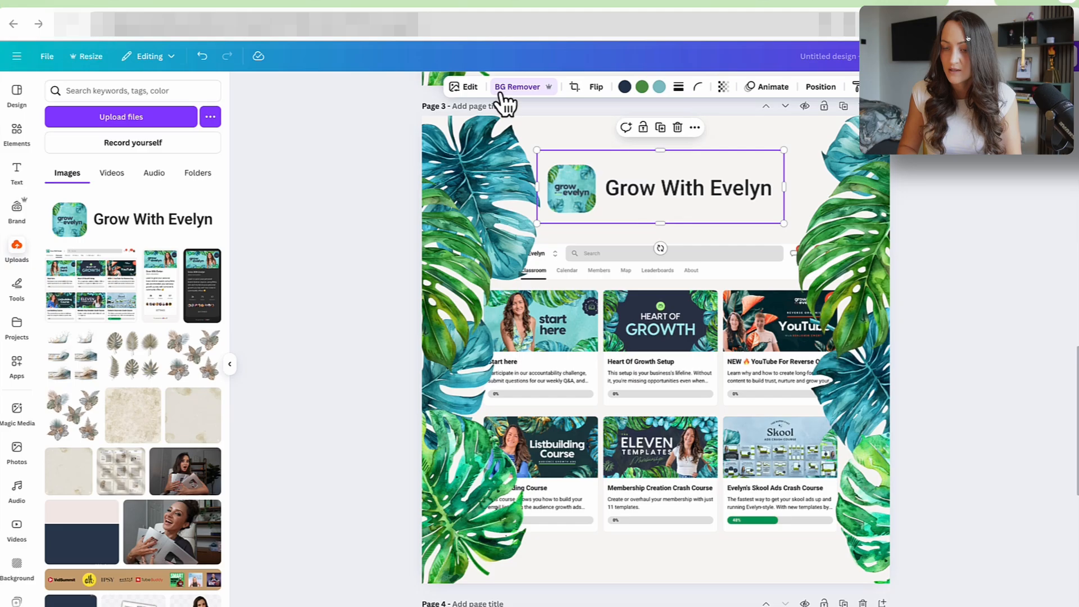
- Shrink and recenter the Grow With Evelyn logo header on page 3, and change the page background to white
drag(782, 149, 742, 162)
drag(695, 205, 715, 206)
click(627, 138)
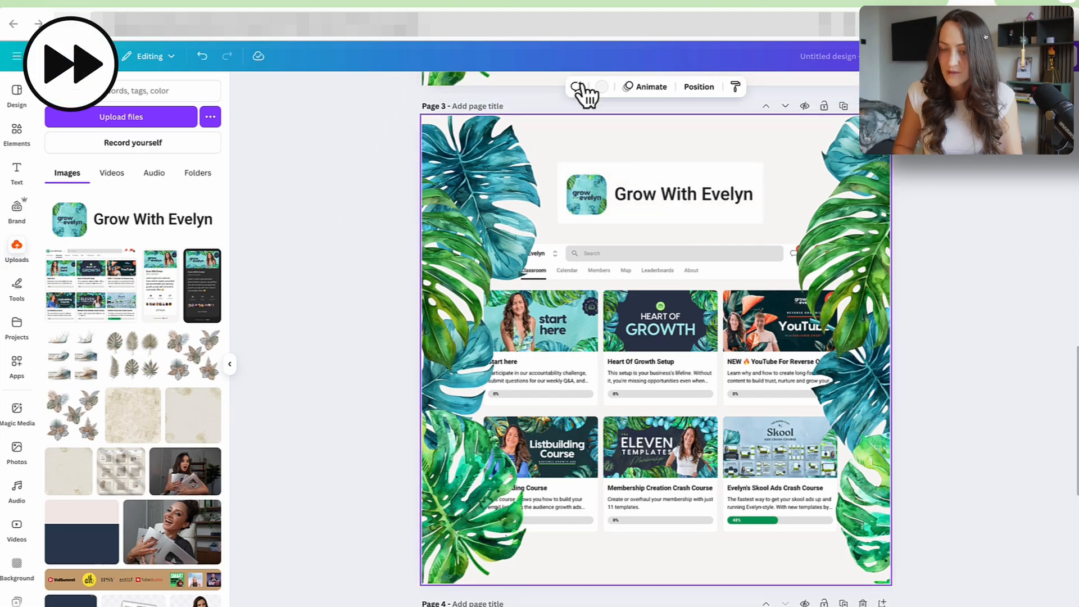
click(601, 87)
click(214, 412)
click(719, 213)
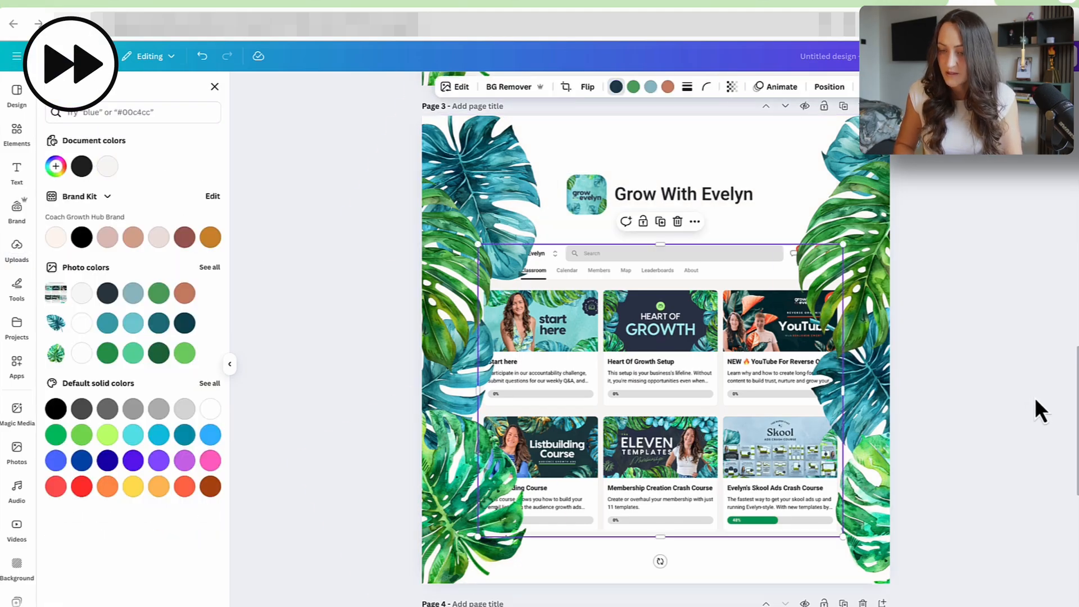
click(986, 272)
- Shift the right-hand leaves on page 3 outward so they cover less of the Classroom screenshot
scroll(986, 271, down, 3)
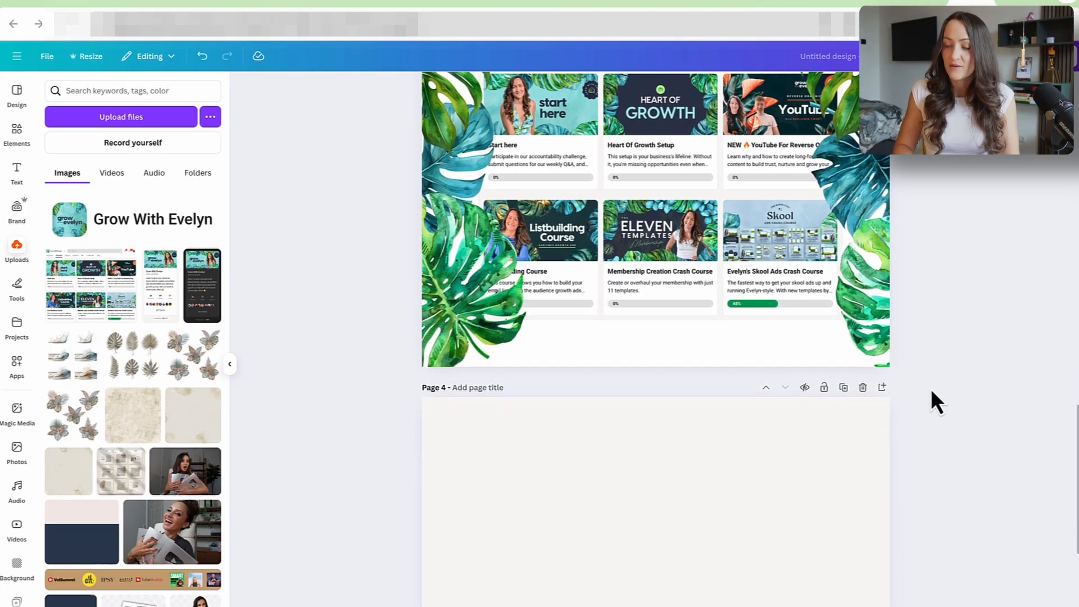
scroll(916, 419, up, 3)
scroll(807, 488, down, 1)
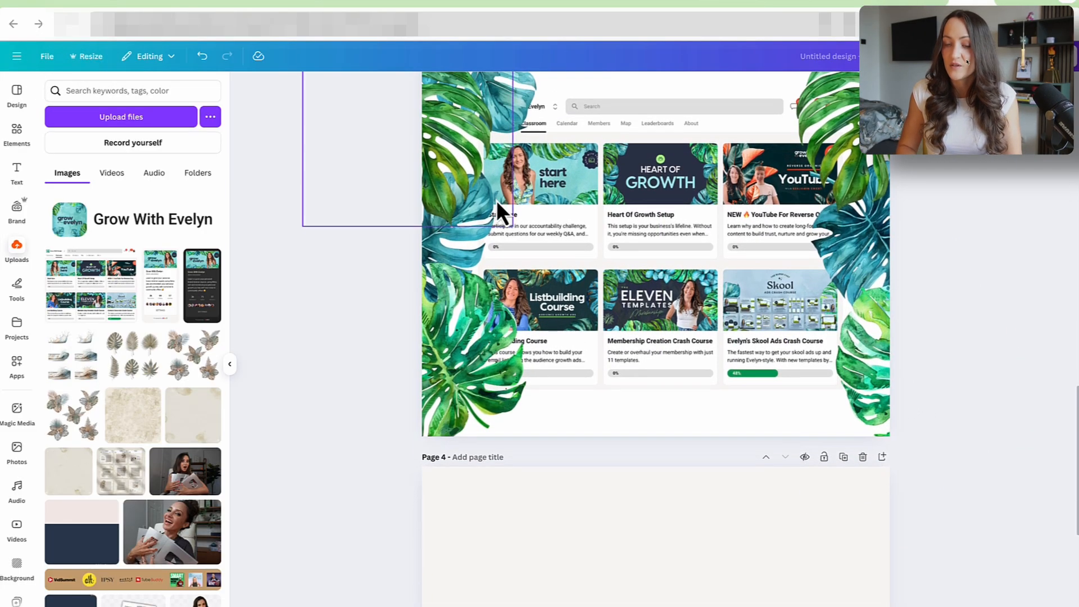
scroll(812, 464, down, 3)
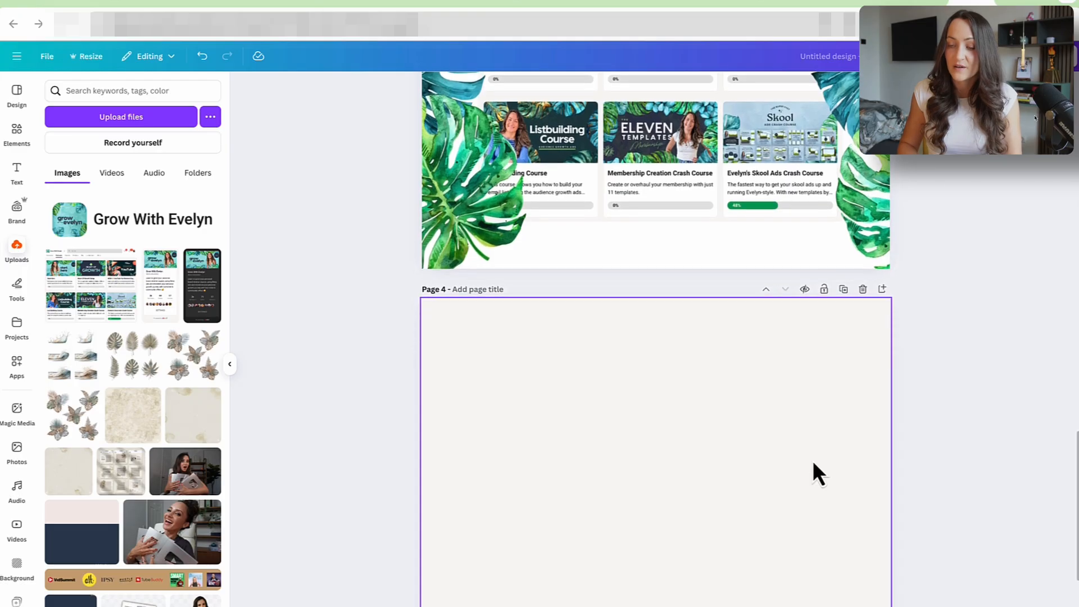
scroll(813, 464, up, 3)
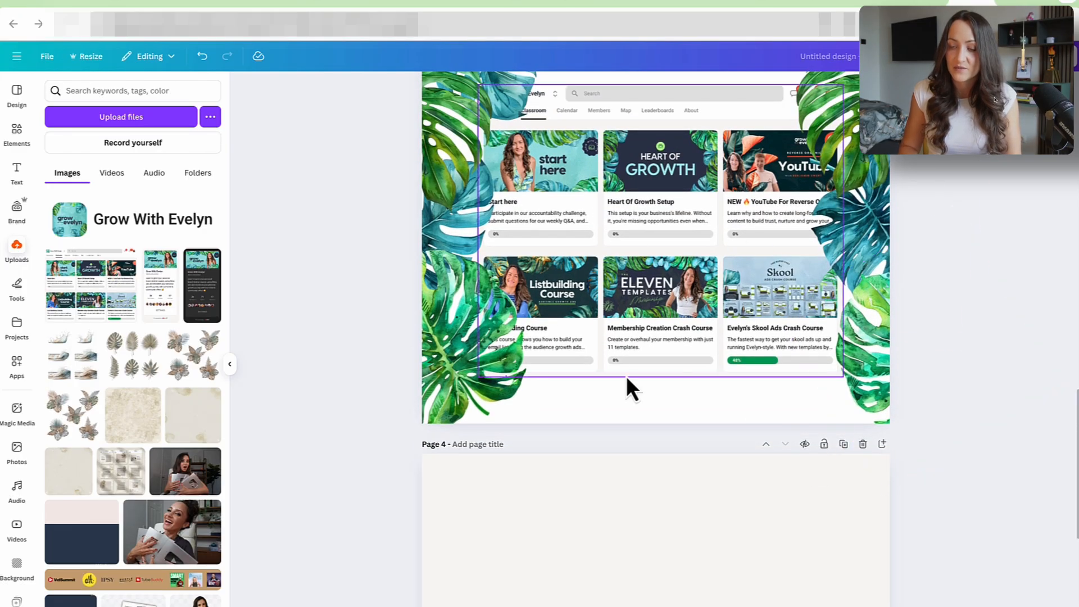
click(758, 174)
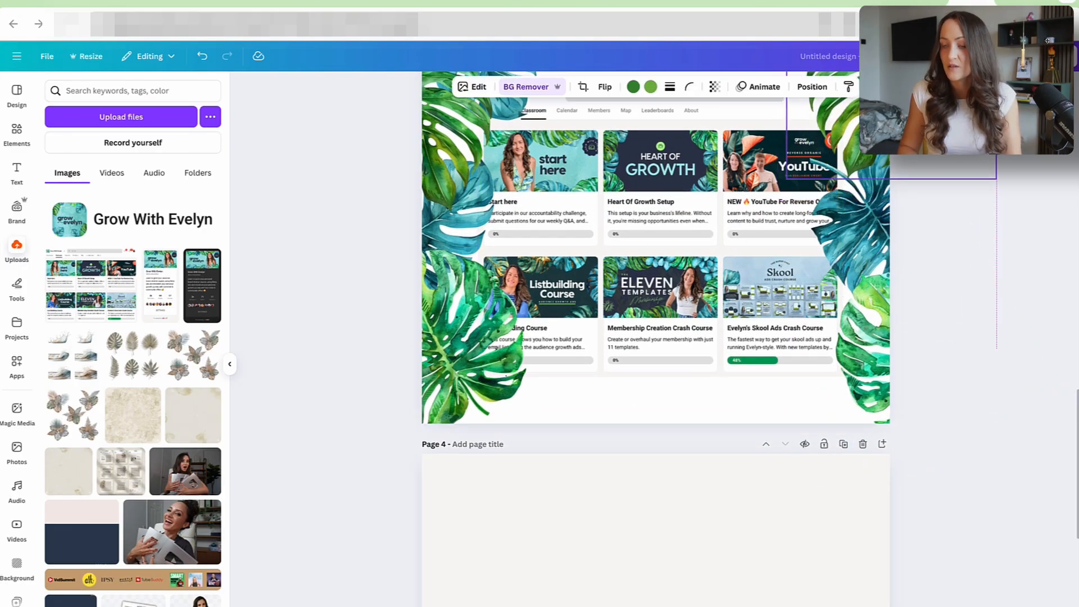
click(758, 174)
click(854, 233)
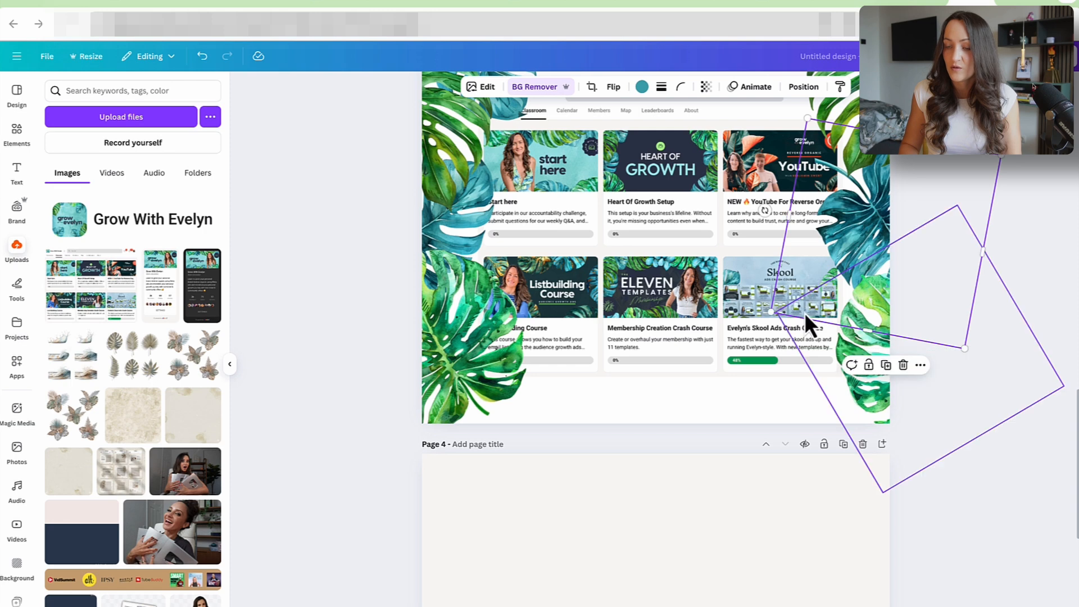
click(752, 349)
- Move and rotate the left-hand leaves on page 3 toward the page edge to uncover the Classroom screenshot's header and course cards
drag(444, 355, 444, 382)
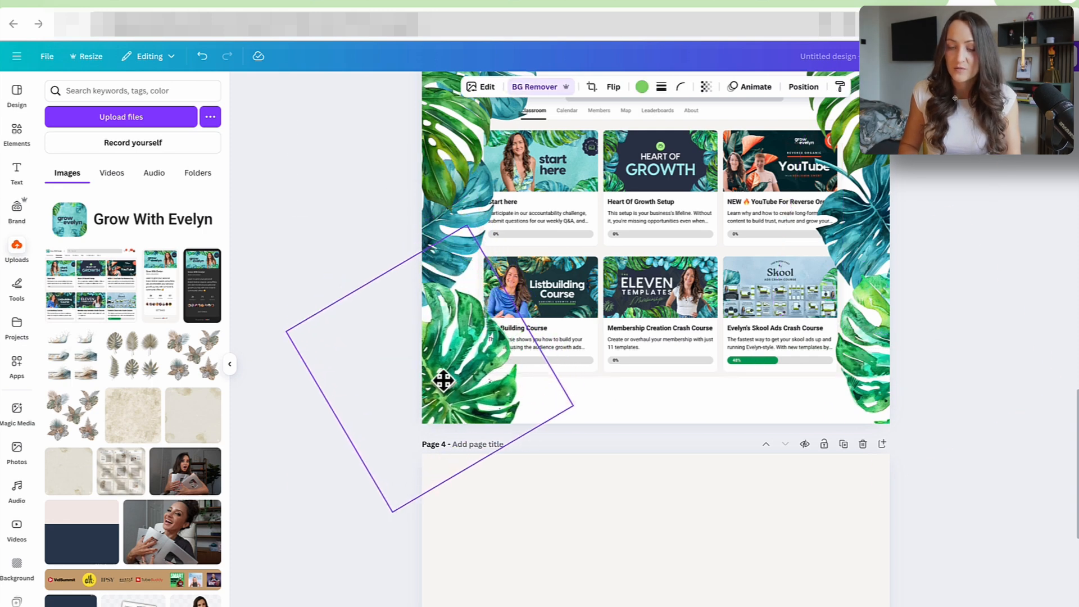
click(482, 217)
scroll(495, 233, up, 3)
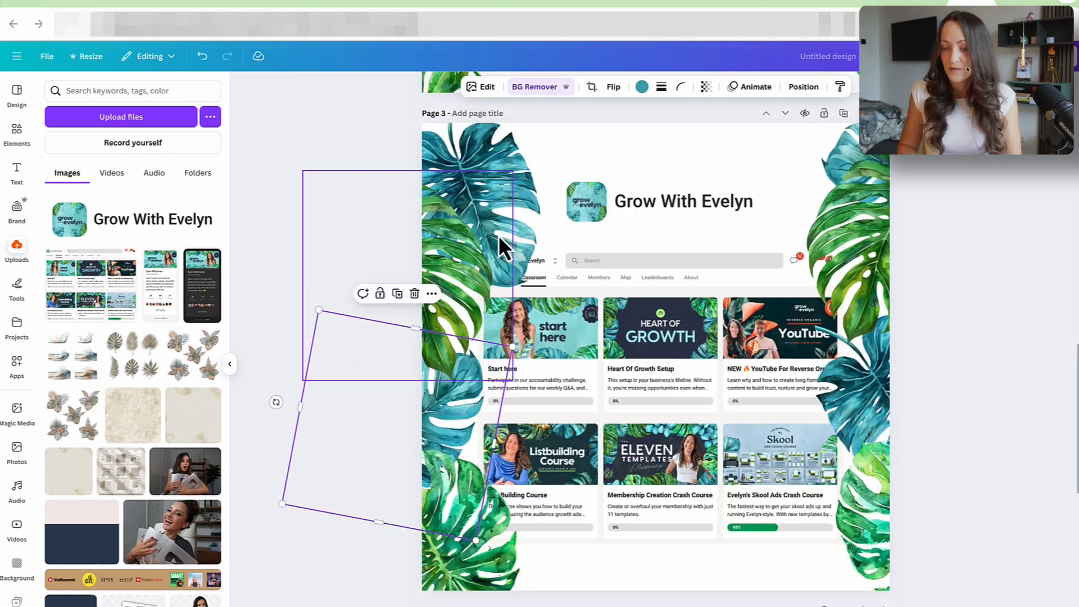
click(500, 238)
drag(524, 165, 481, 126)
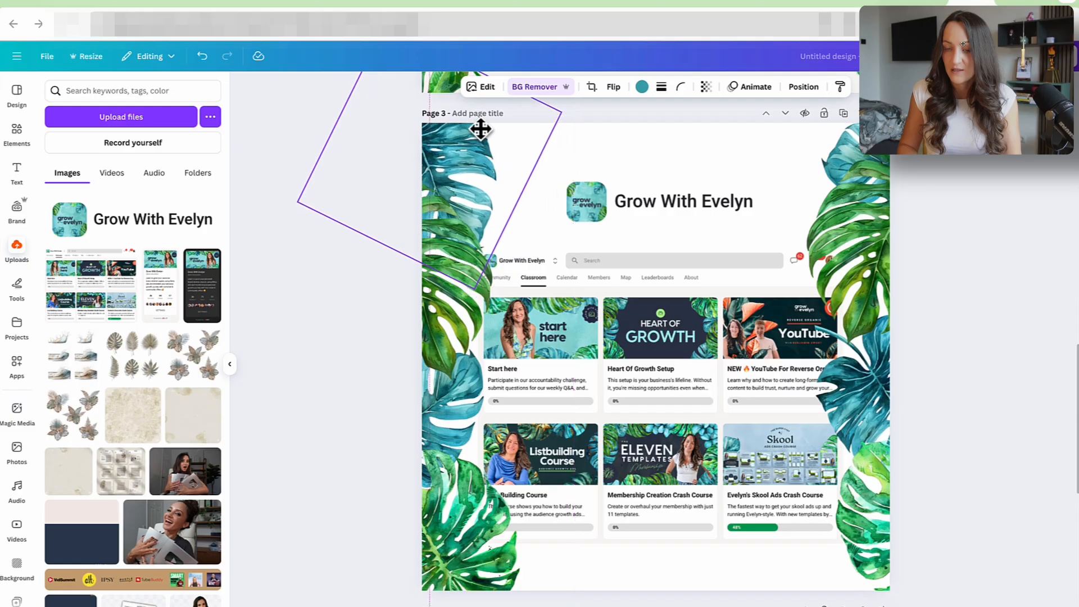
click(363, 349)
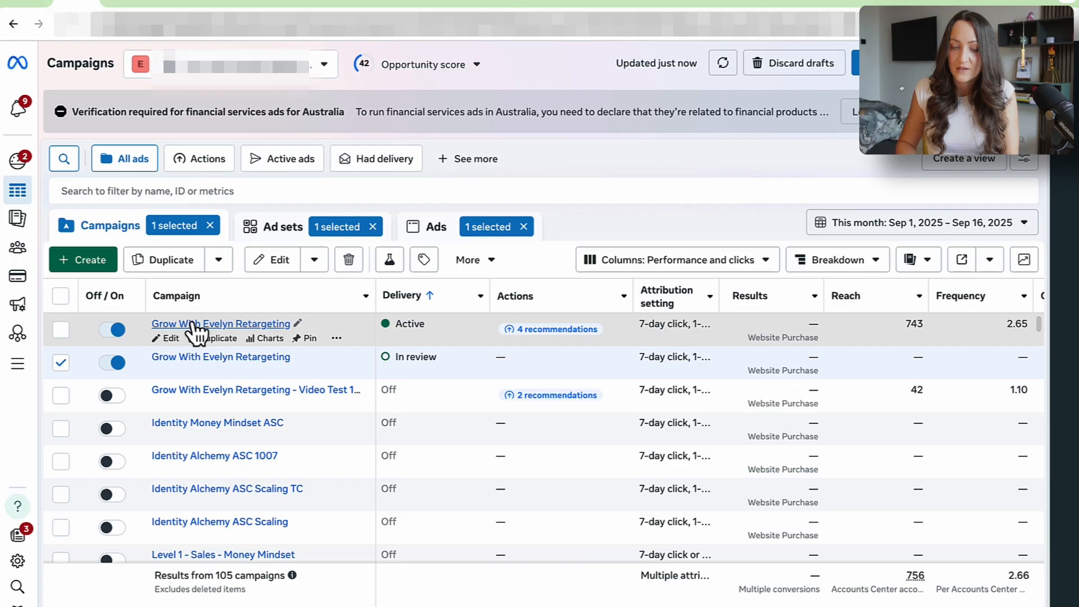
click(193, 326)
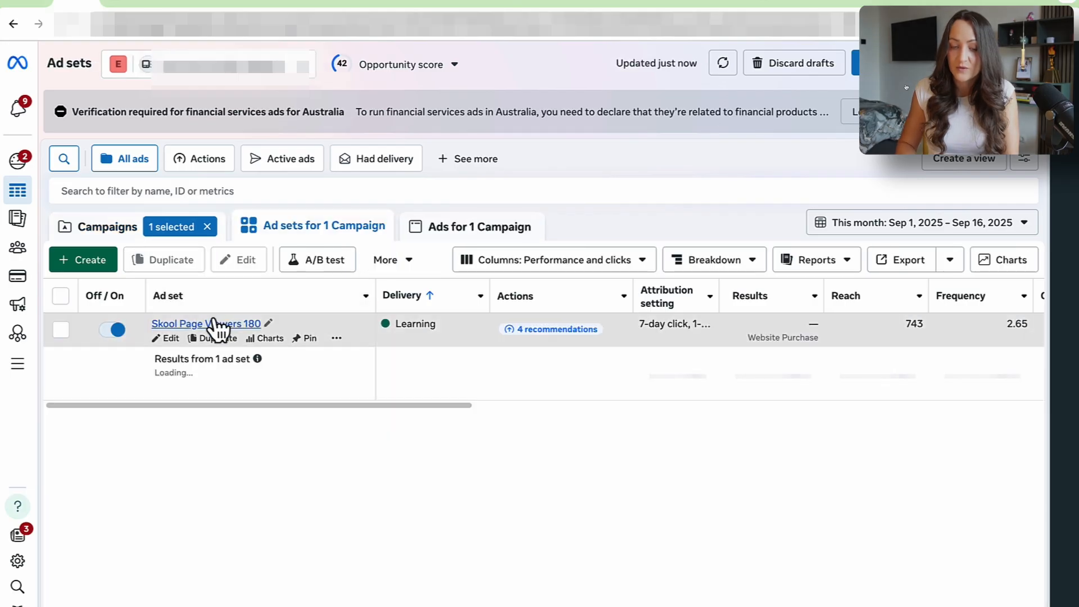
click(213, 326)
click(109, 227)
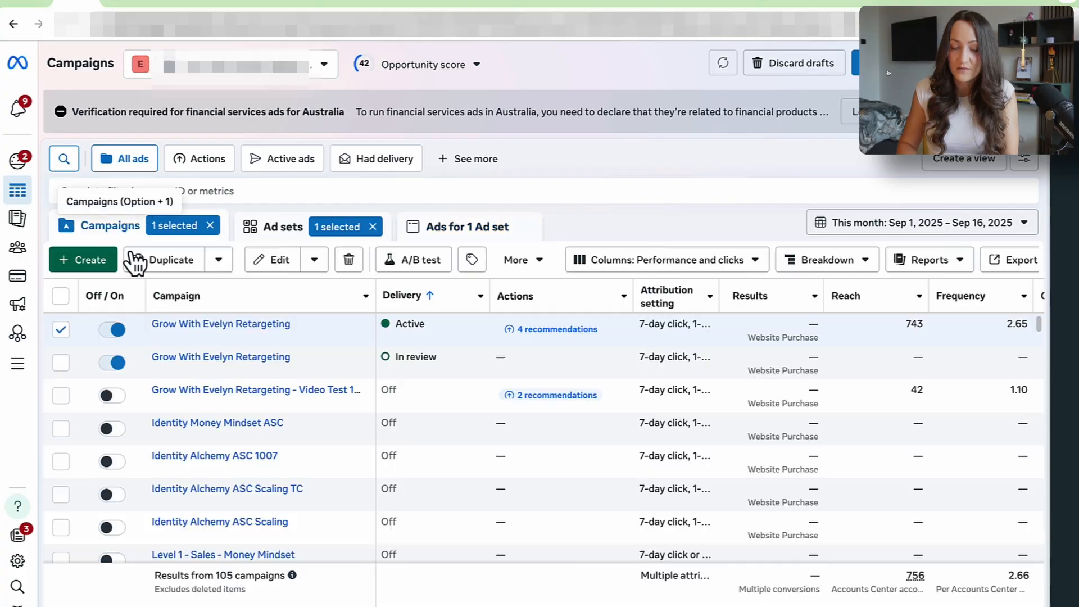
- In Meta Ads Manager, duplicate New Sales Ad once within the in-review campaign's About Page Viewers 180 ad set, keeping the original campaign
click(208, 357)
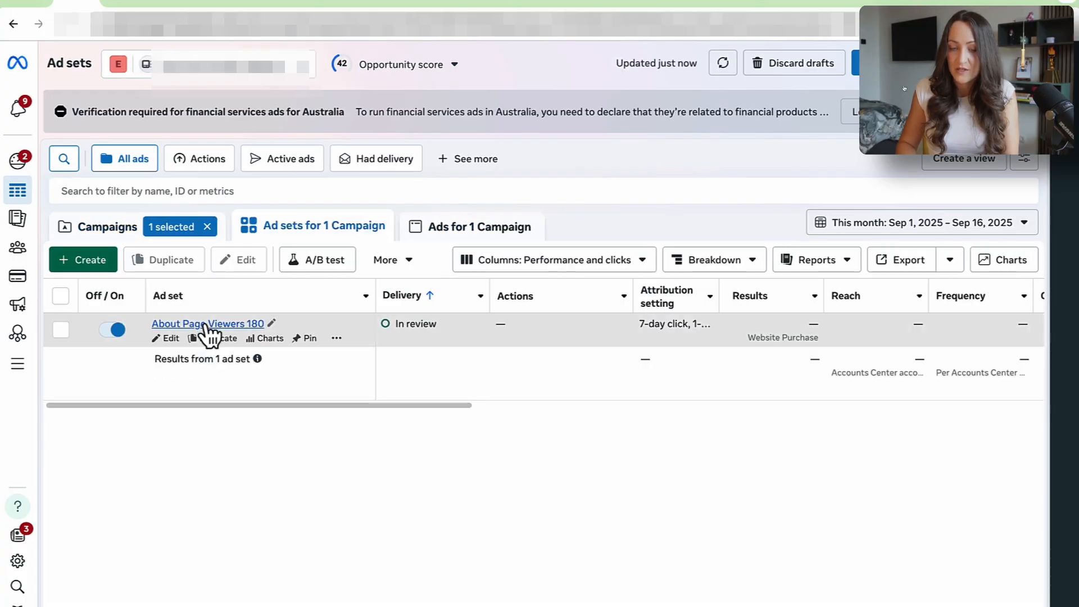
click(204, 325)
click(264, 339)
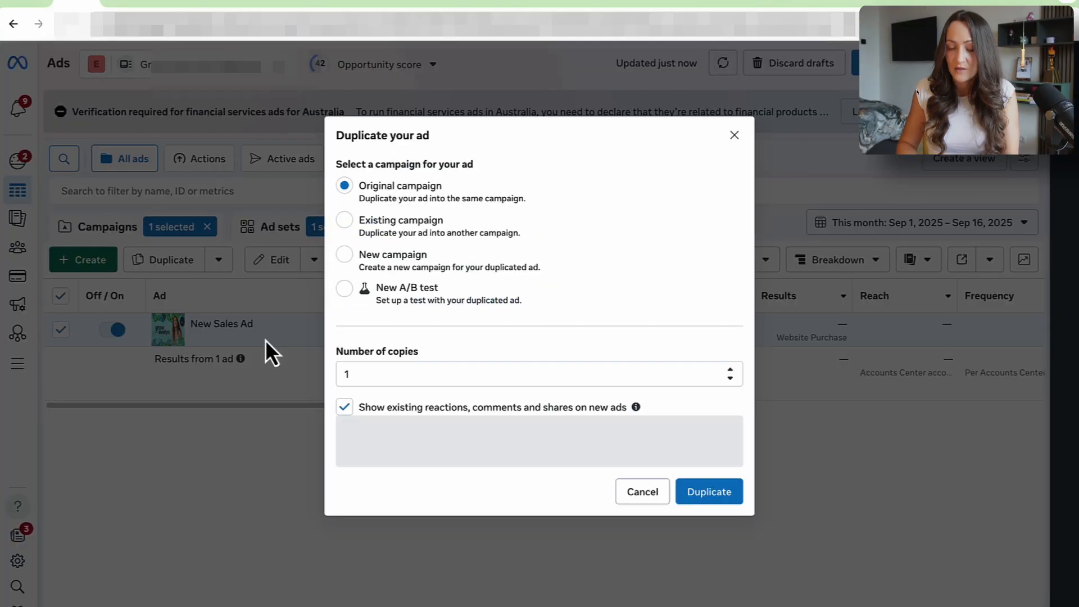
click(736, 522)
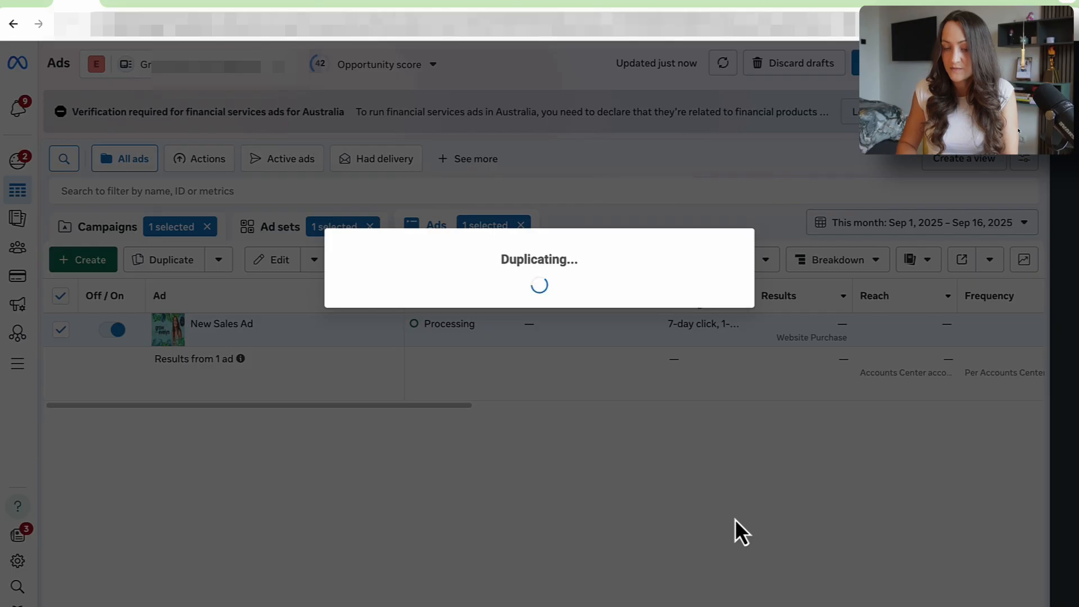
- Remove the existing media from the ad creative of New Sales Ad - Copy
scroll(587, 440, down, 15)
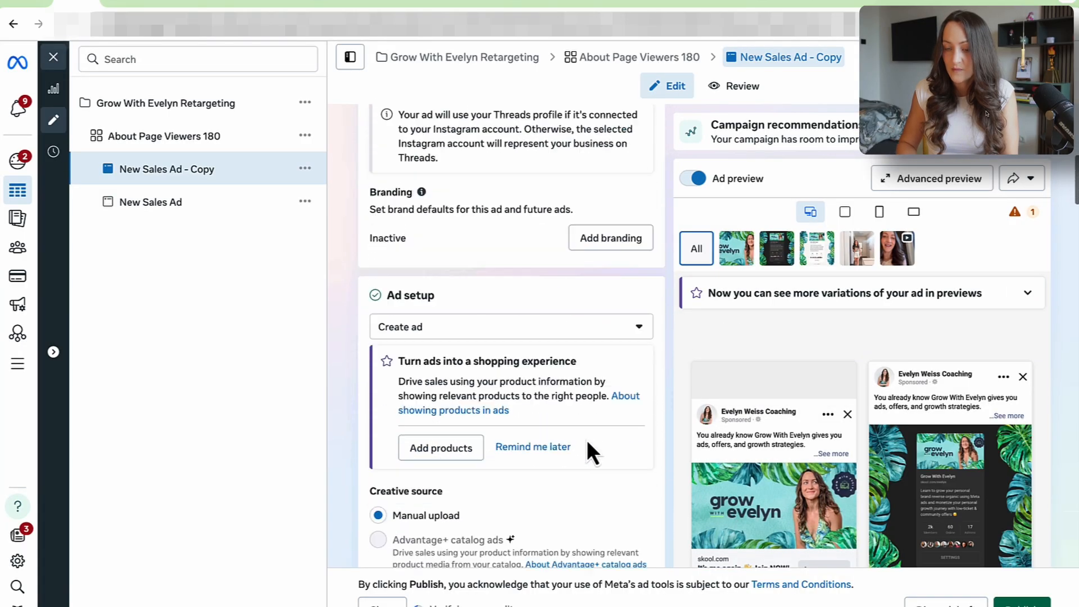
scroll(587, 440, down, 5)
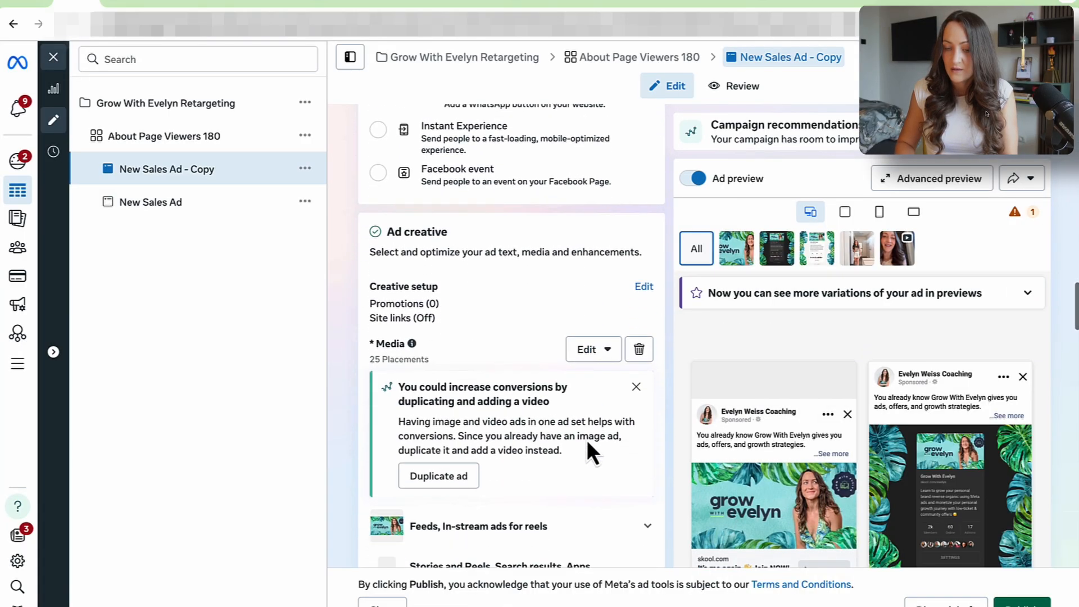
scroll(596, 349, down, 2)
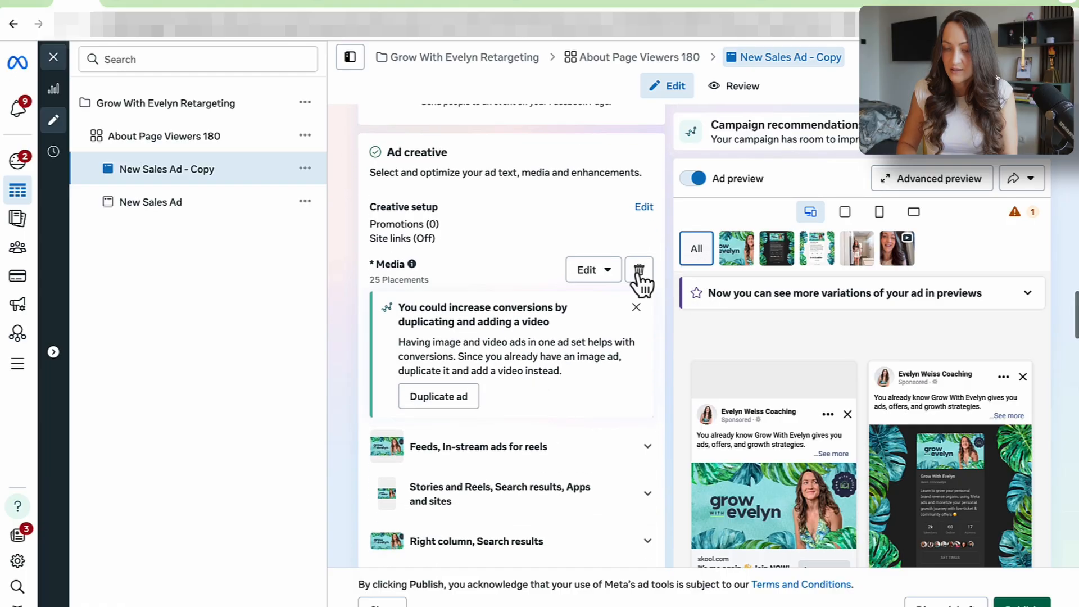
click(639, 270)
- Add the dark community card image 2.png_105 as the media of New Sales Ad - Copy
click(427, 284)
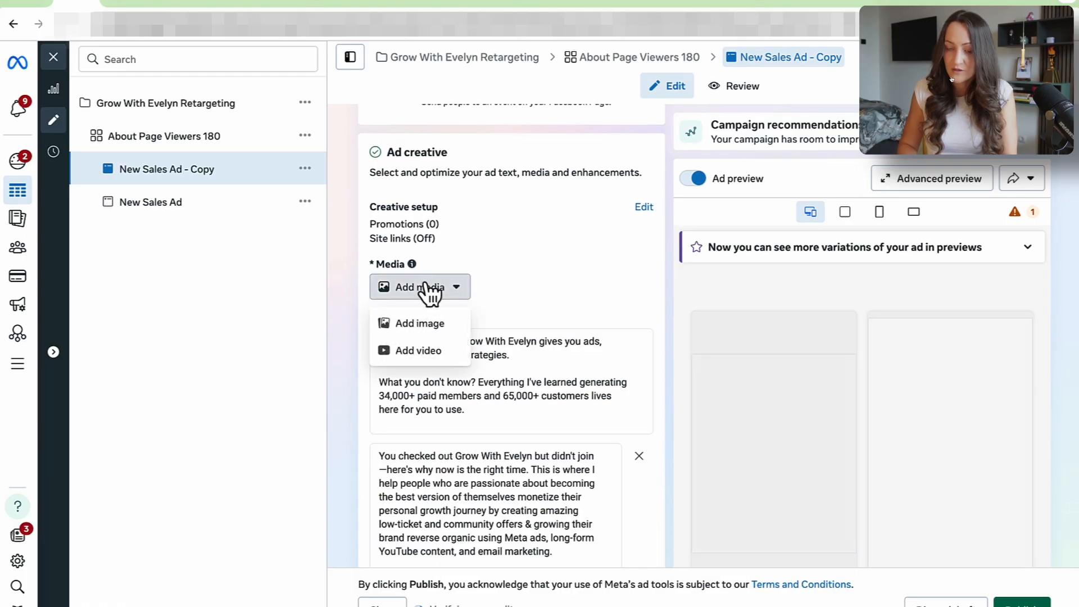
click(425, 323)
click(918, 595)
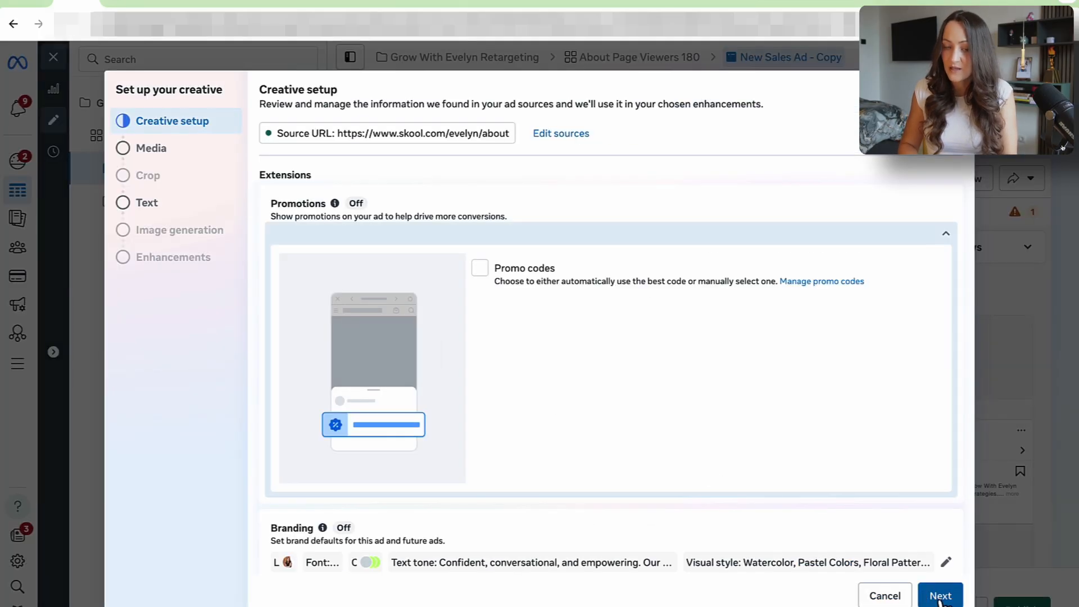
click(1069, 26)
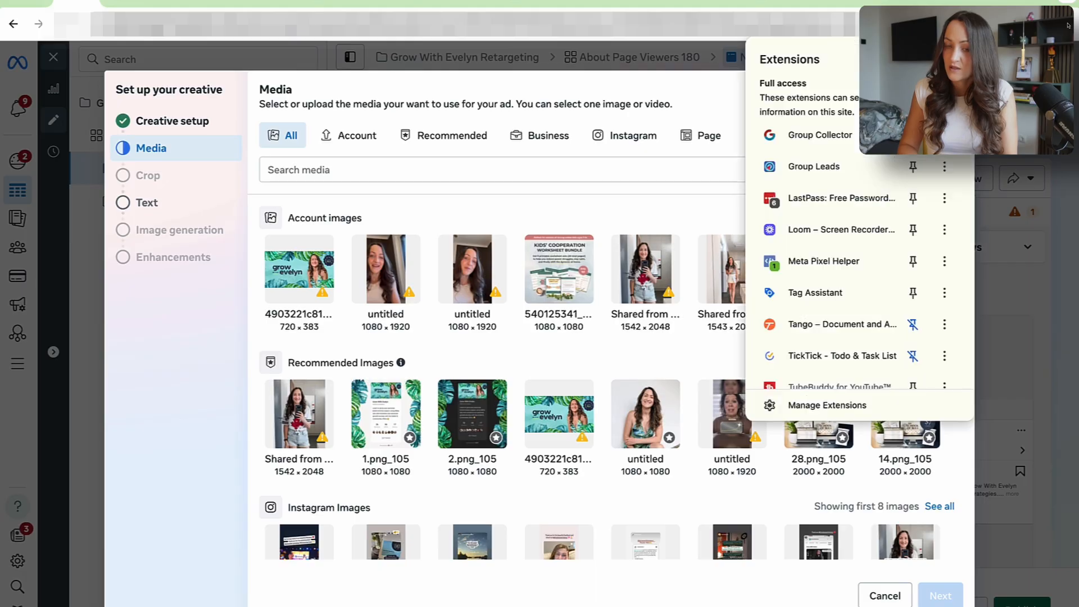
click(615, 216)
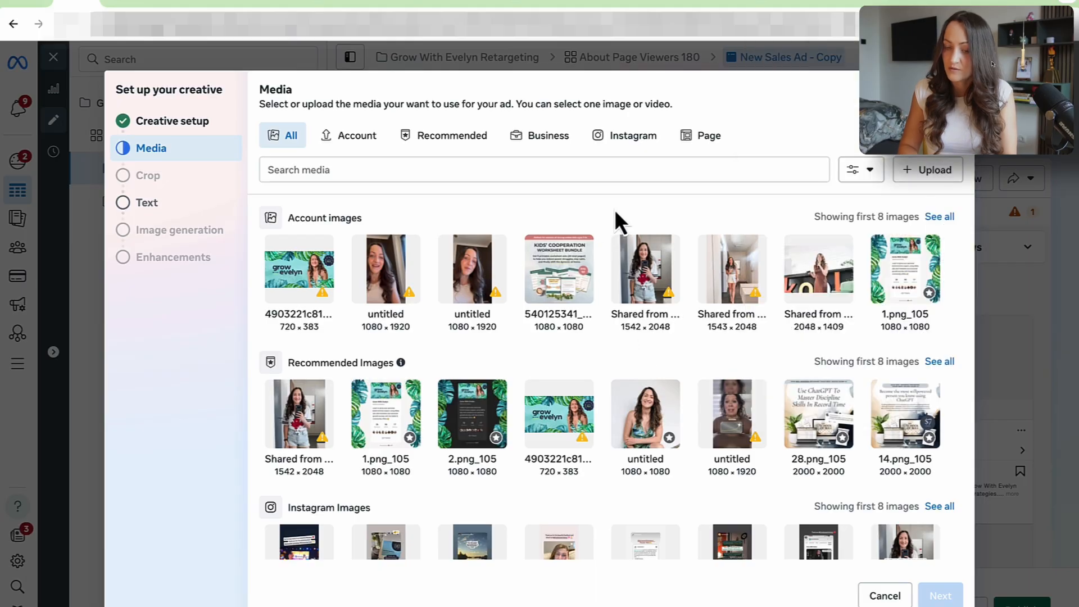
click(475, 441)
click(940, 595)
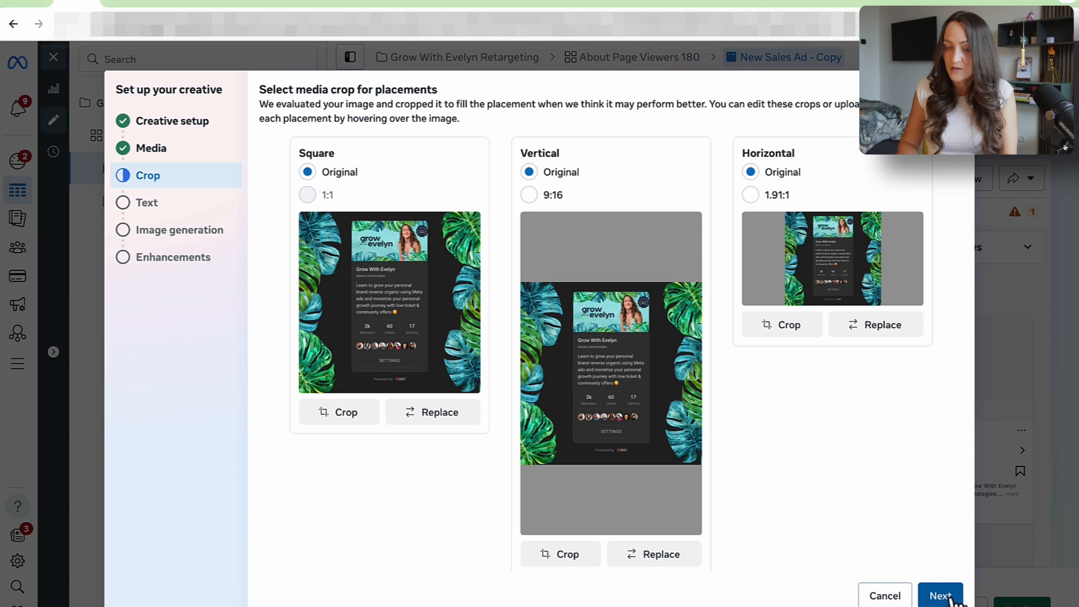
- Keep the original crops and existing text, skip AI image generation, and finish the creative setup
click(950, 599)
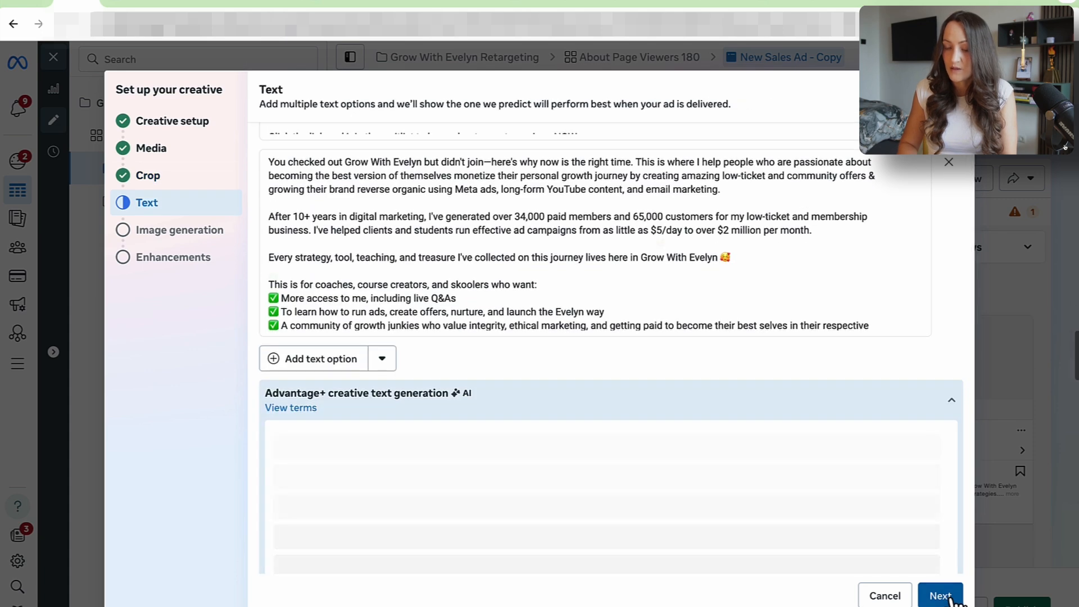
click(952, 599)
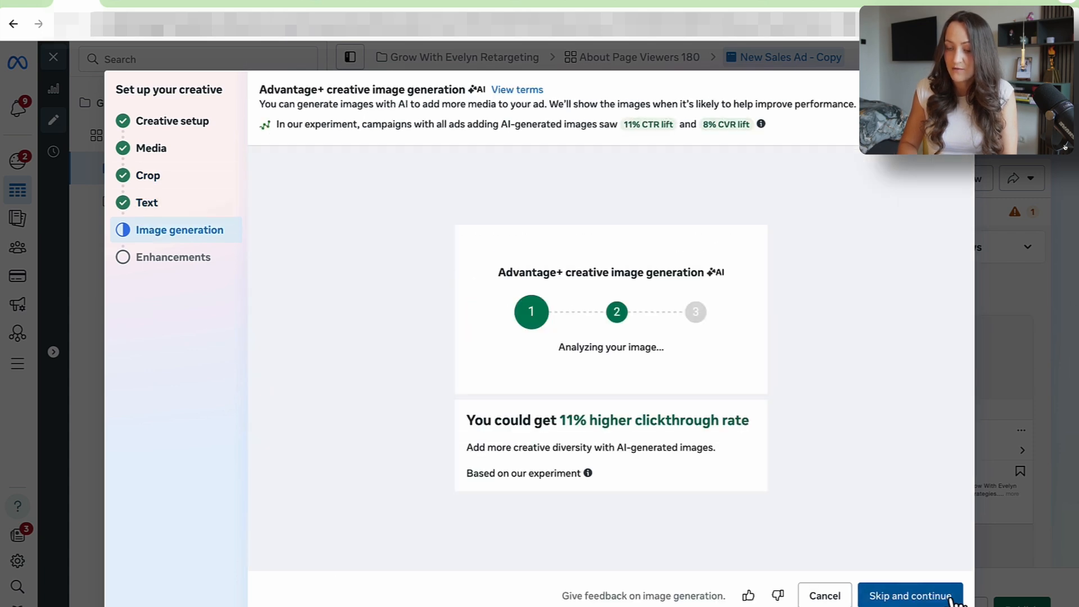
click(951, 600)
click(941, 594)
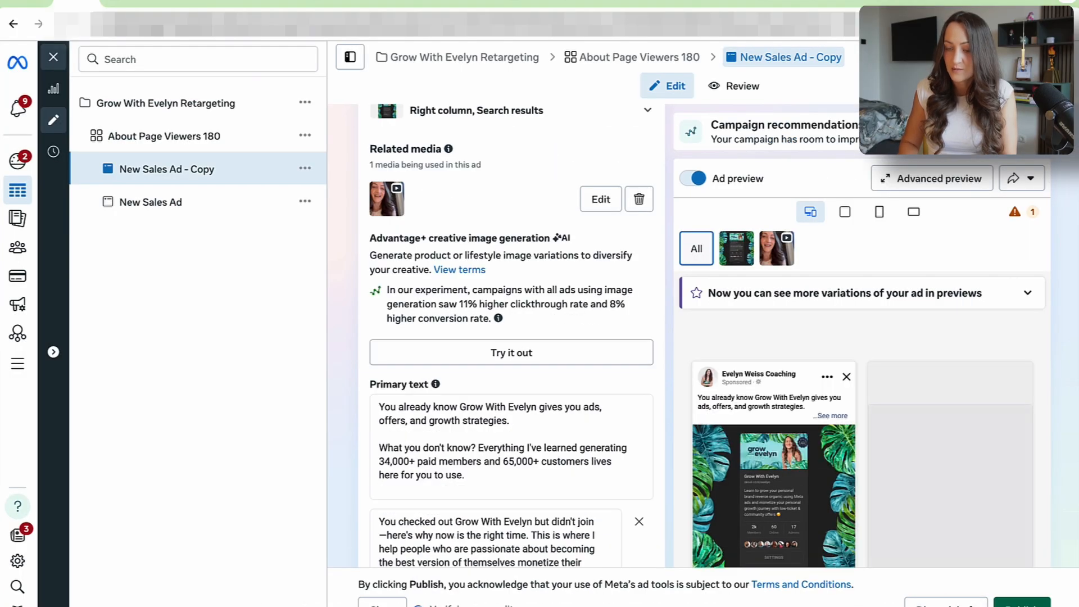
- Return from the publish prompt to the ad editor and play the related video in the ad preview
click(53, 57)
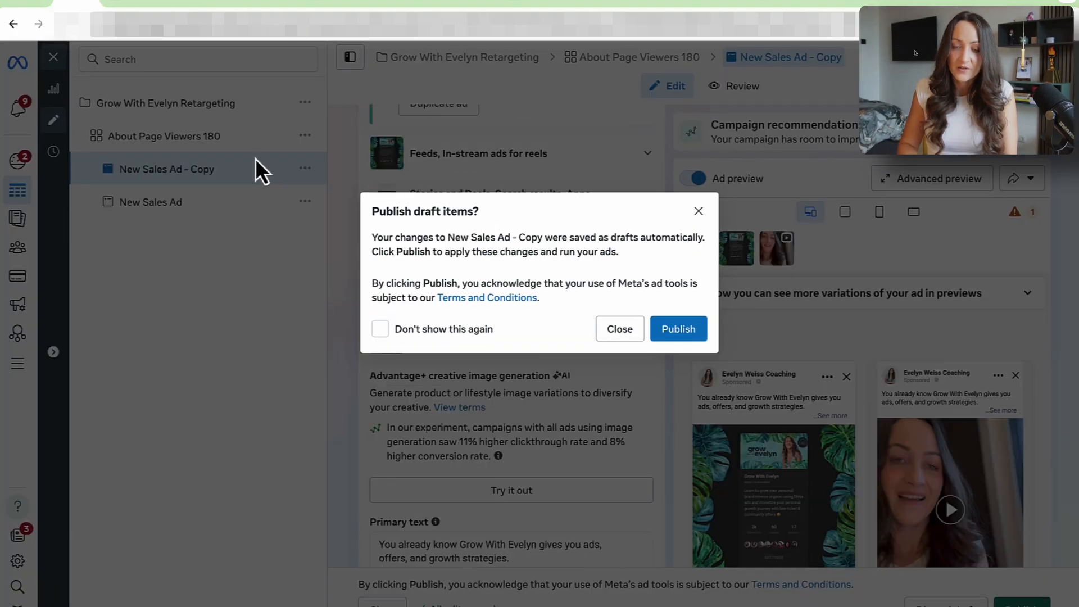
click(700, 212)
scroll(901, 412, down, 2)
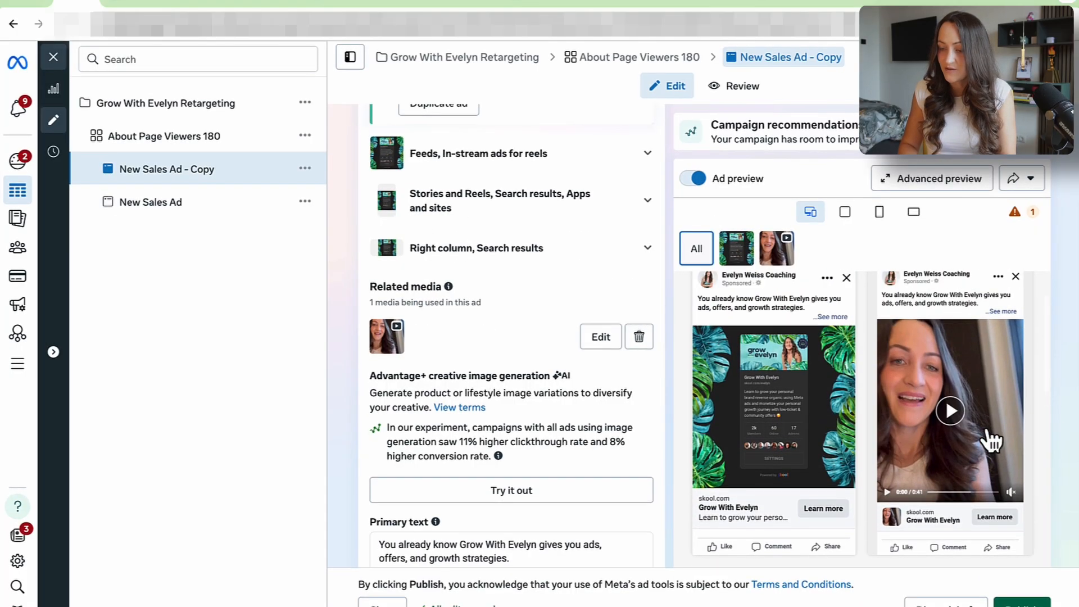
click(954, 414)
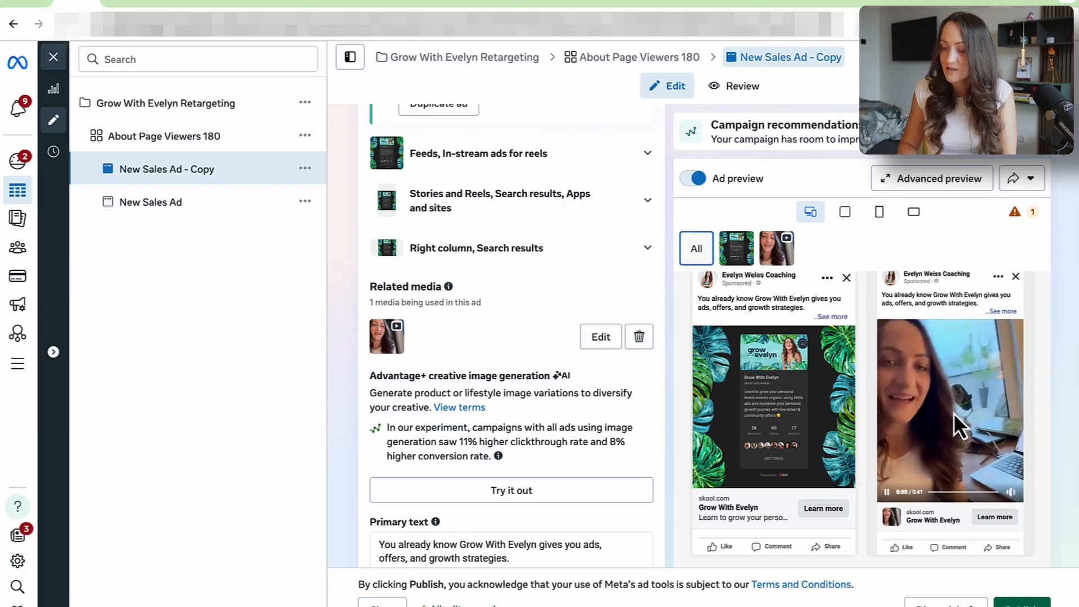
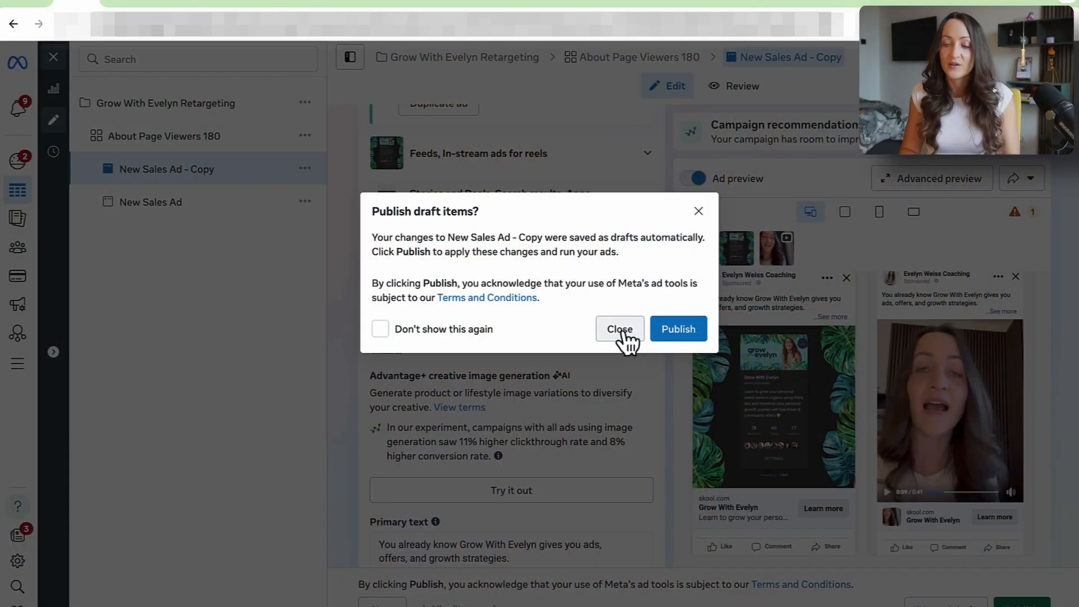
- Close the ad editor without publishing the copy and delete the in-review Grow With Evelyn Retargeting campaign
click(622, 332)
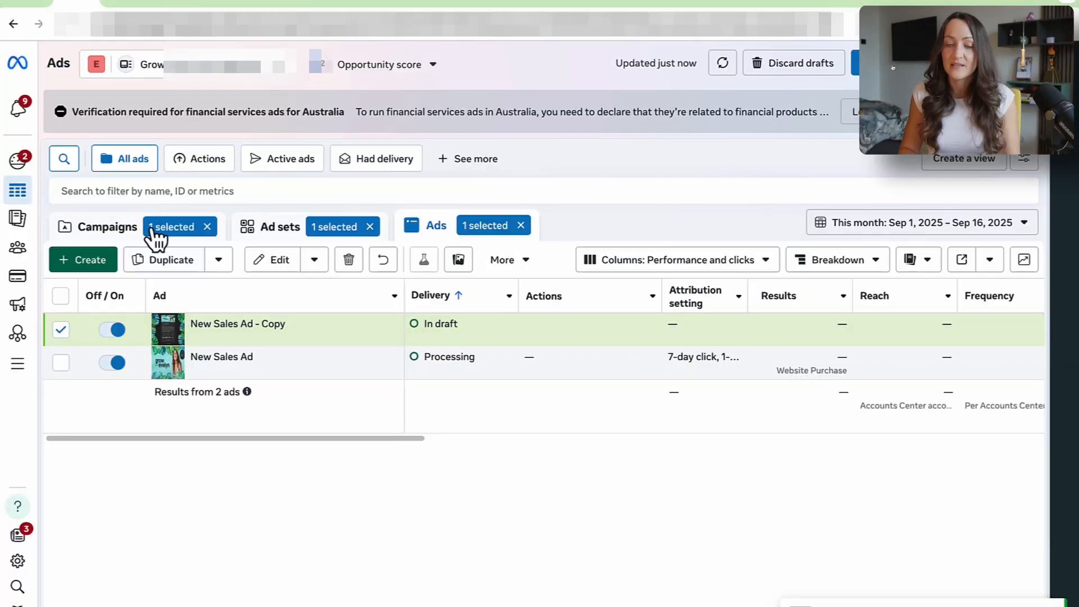
click(113, 228)
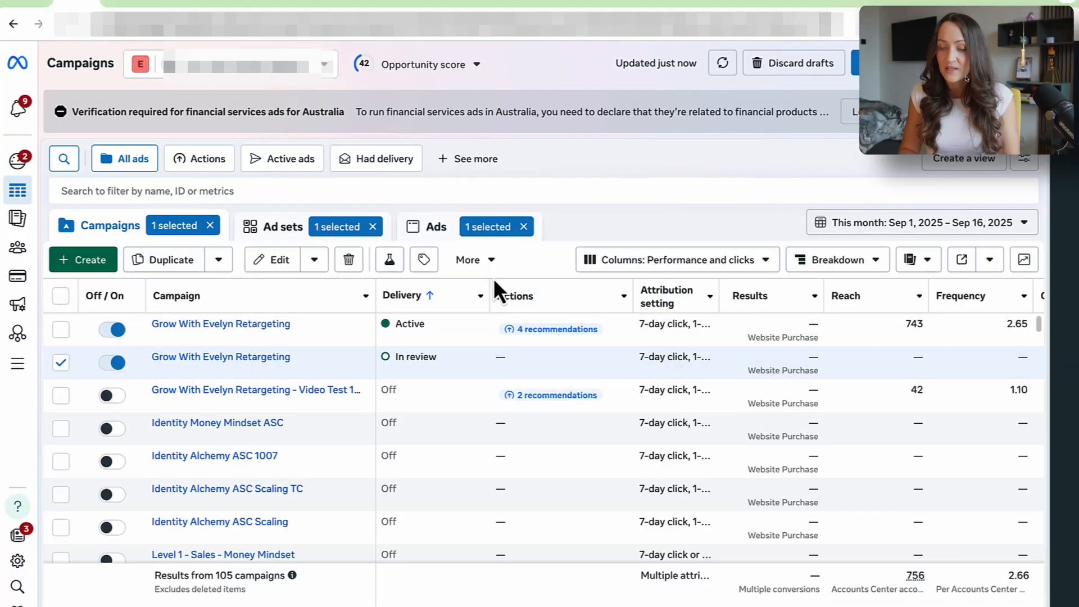
click(348, 261)
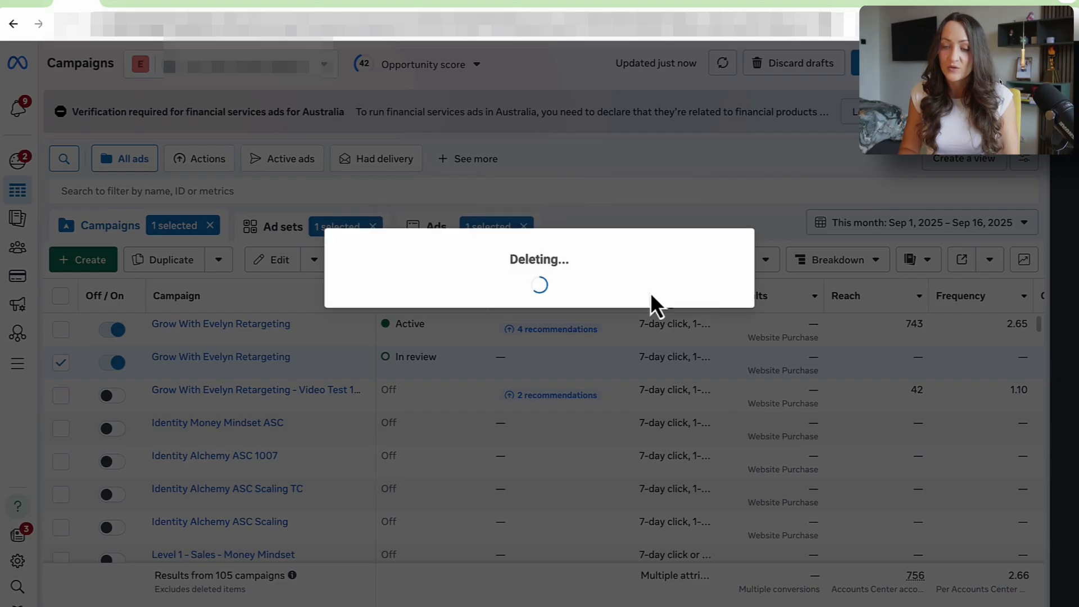
- Open the Skool Page Viewers 180 ad set of the active Grow With Evelyn Retargeting campaign and check its ads' overall frequency
click(652, 292)
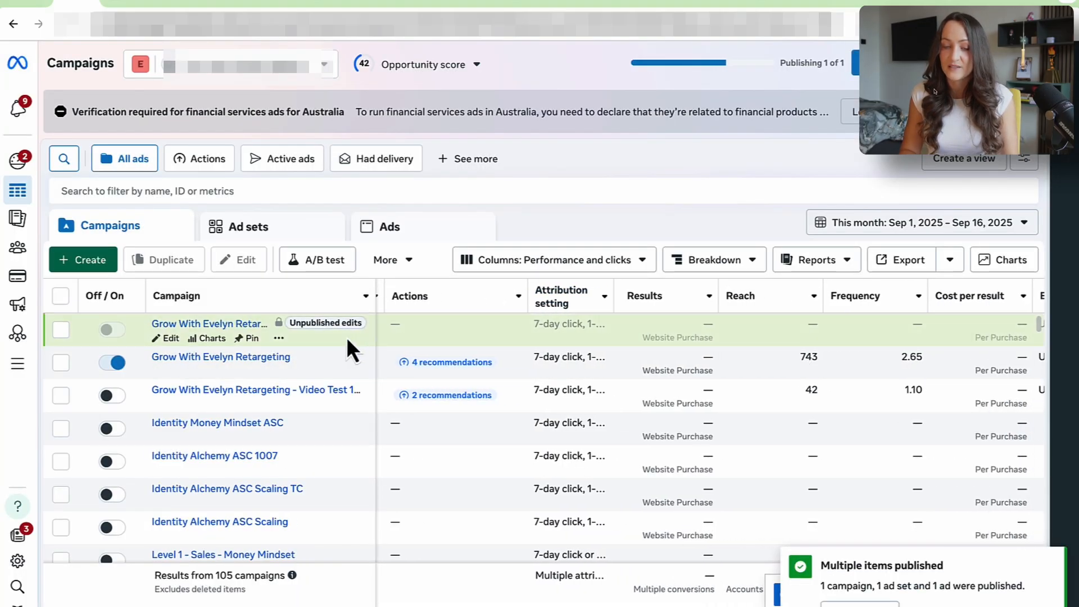
click(239, 357)
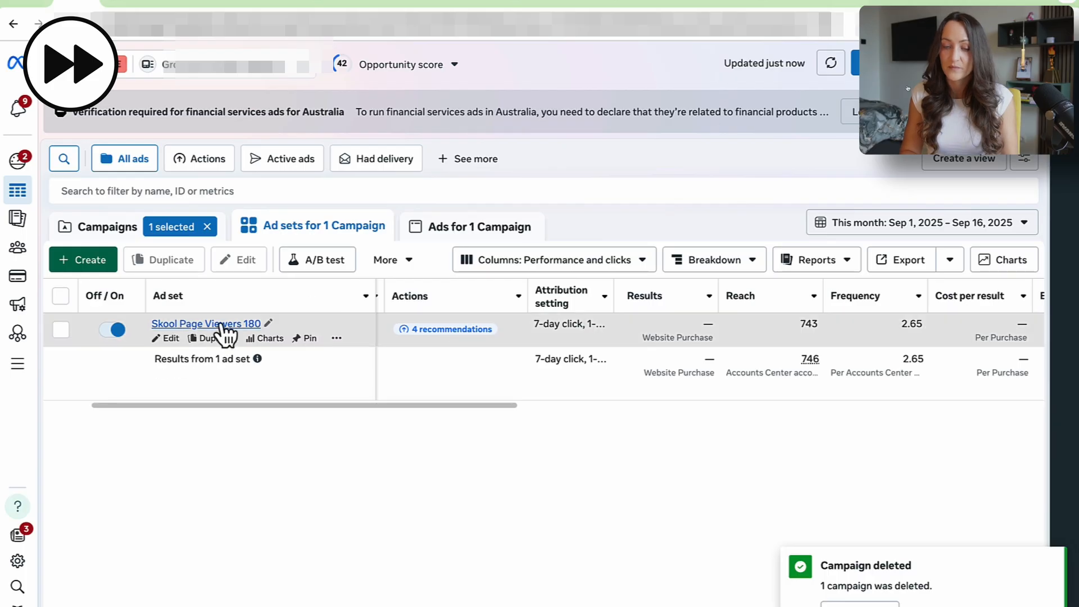
click(221, 325)
scroll(822, 495, right, 5)
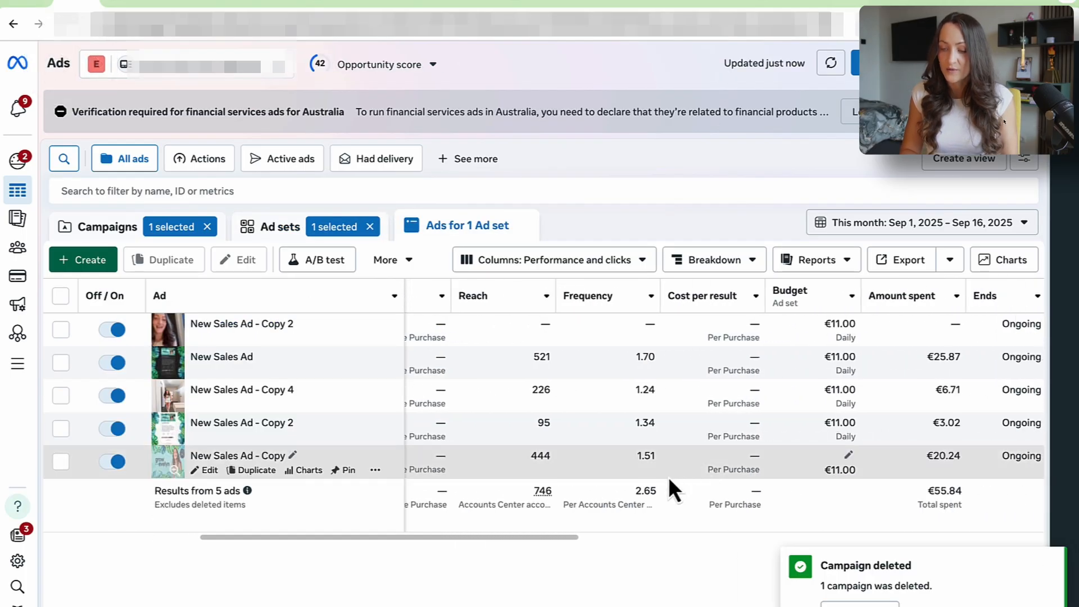
drag(629, 493, 663, 494)
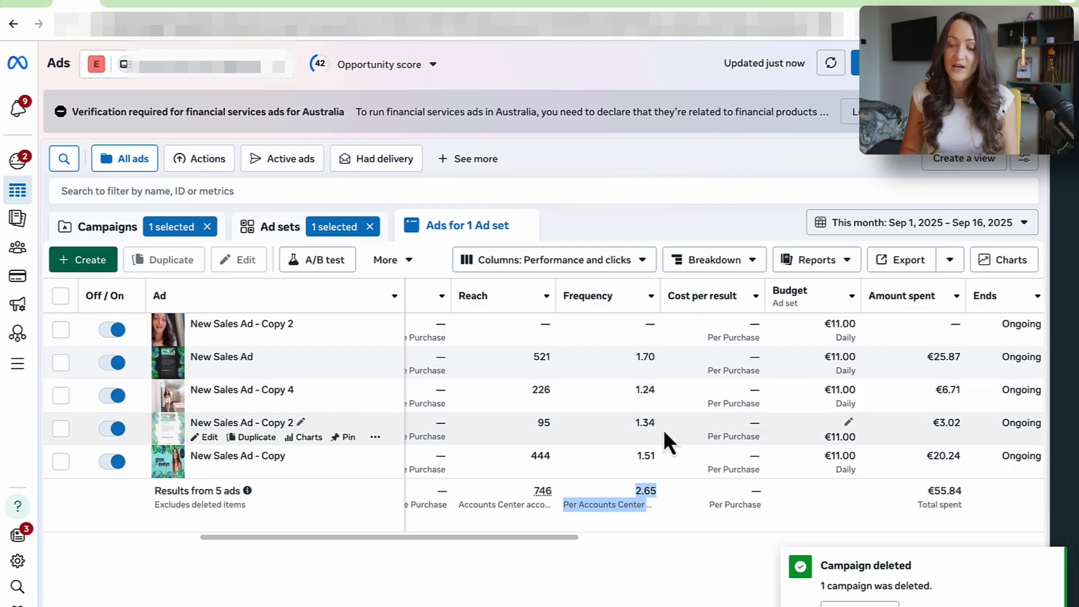
click(663, 501)
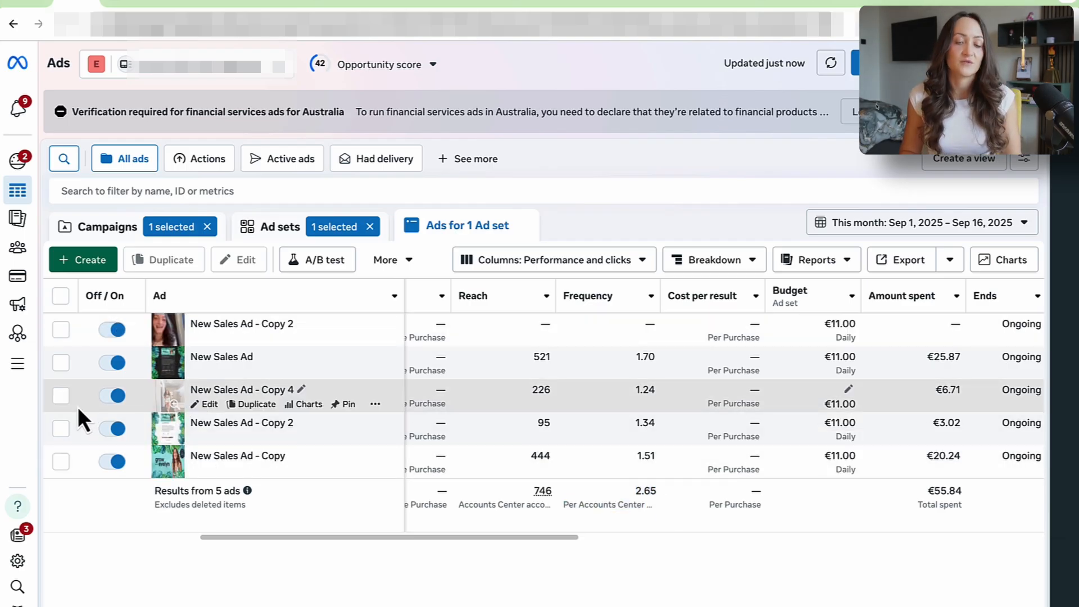
- Select New Sales Ad - Copy 4 and view its Facebook and Instagram ad preview, closing it when done
click(60, 396)
click(427, 259)
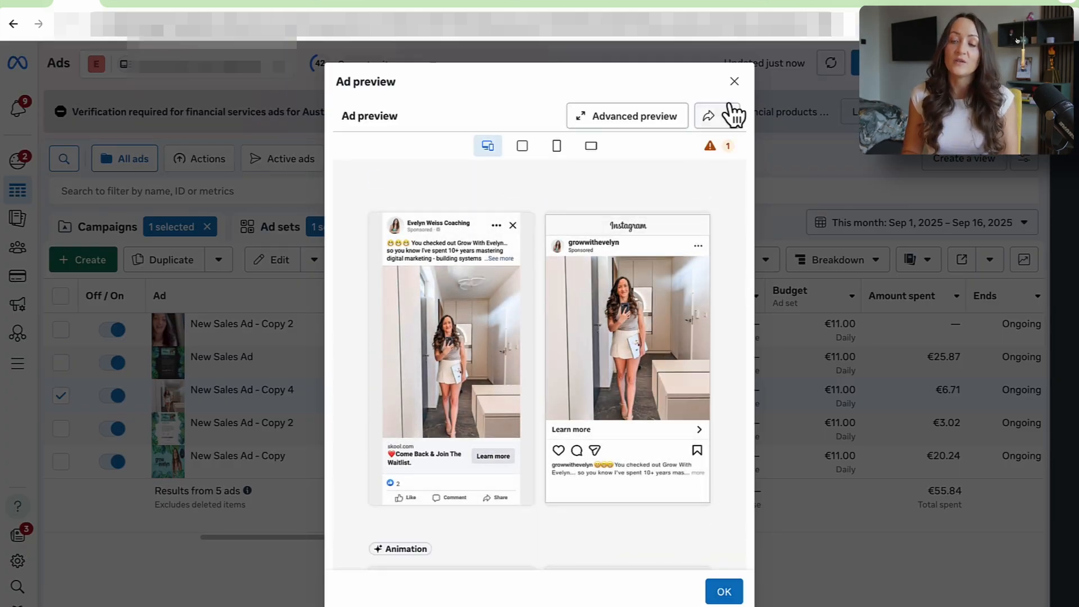
click(734, 82)
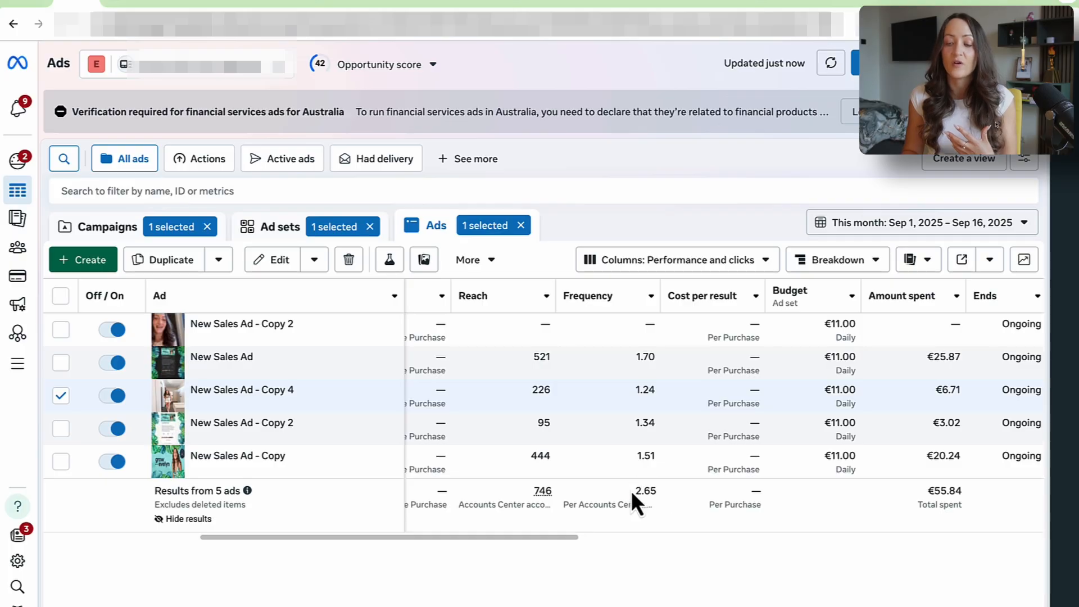
- Recheck the ad set's overall frequency, review the New Sales Ad - Copy 4 preview again, and return to the campaigns list
drag(631, 491, 672, 495)
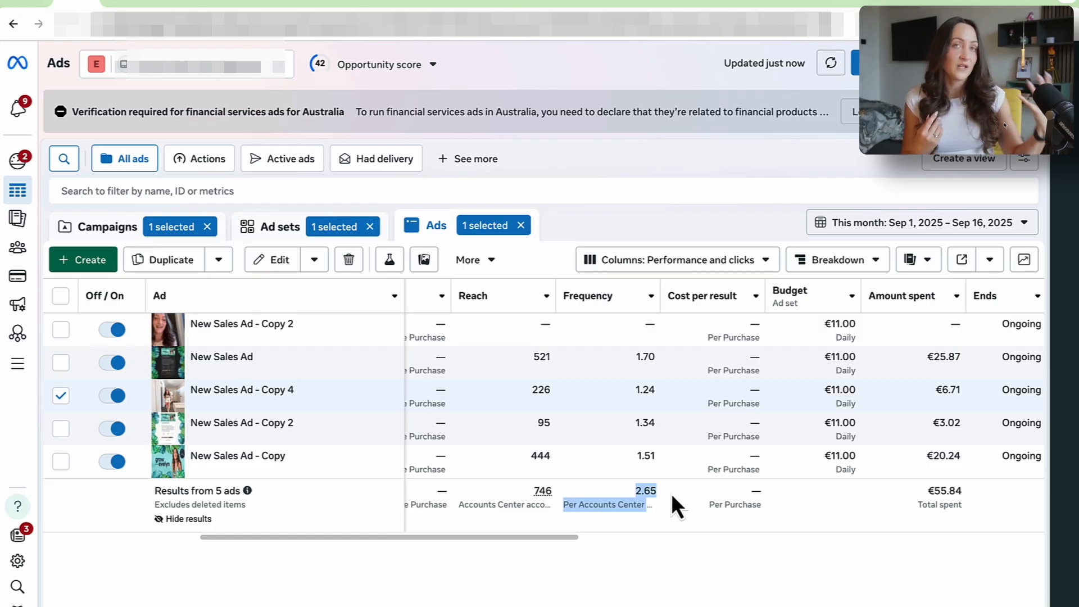
click(428, 255)
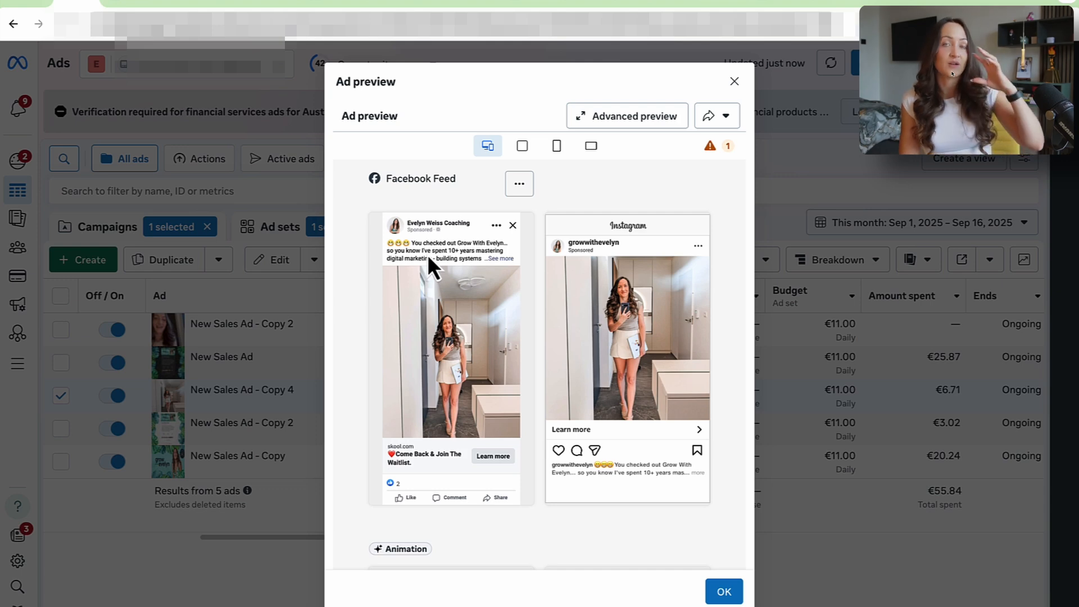
click(735, 82)
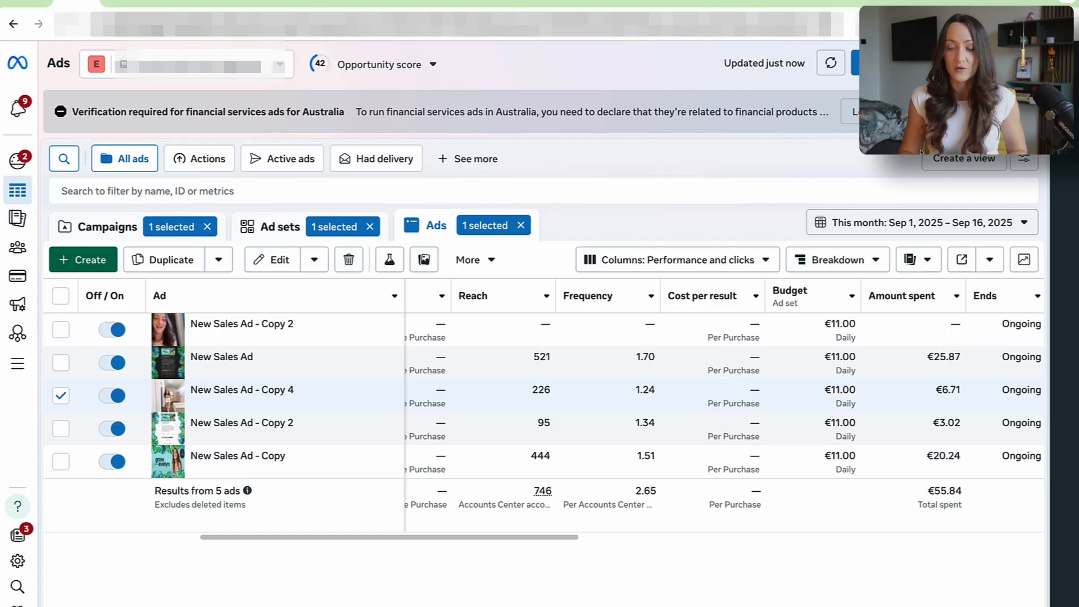
click(110, 240)
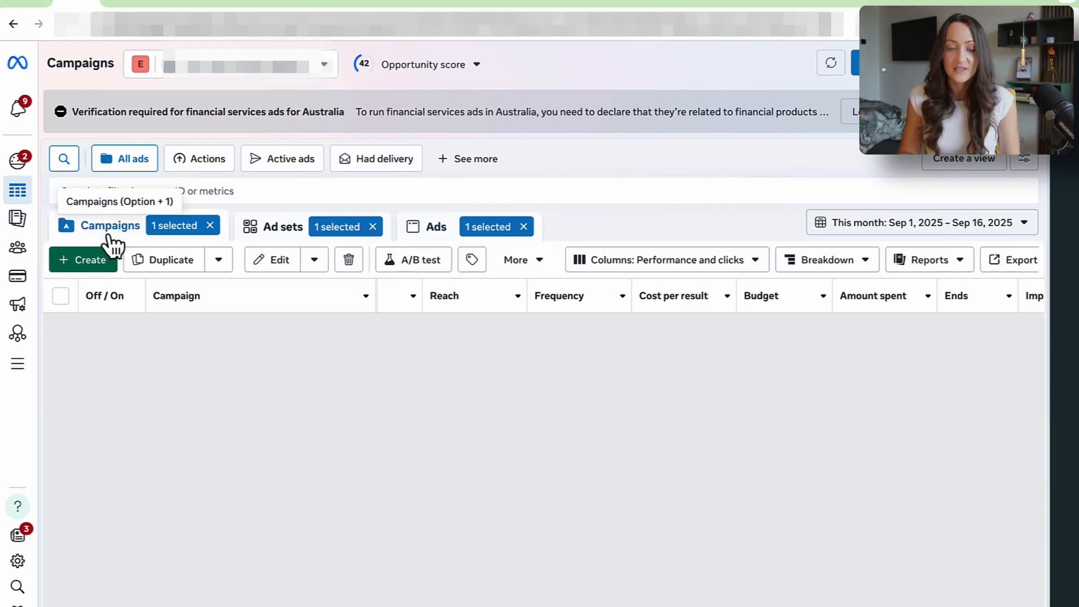